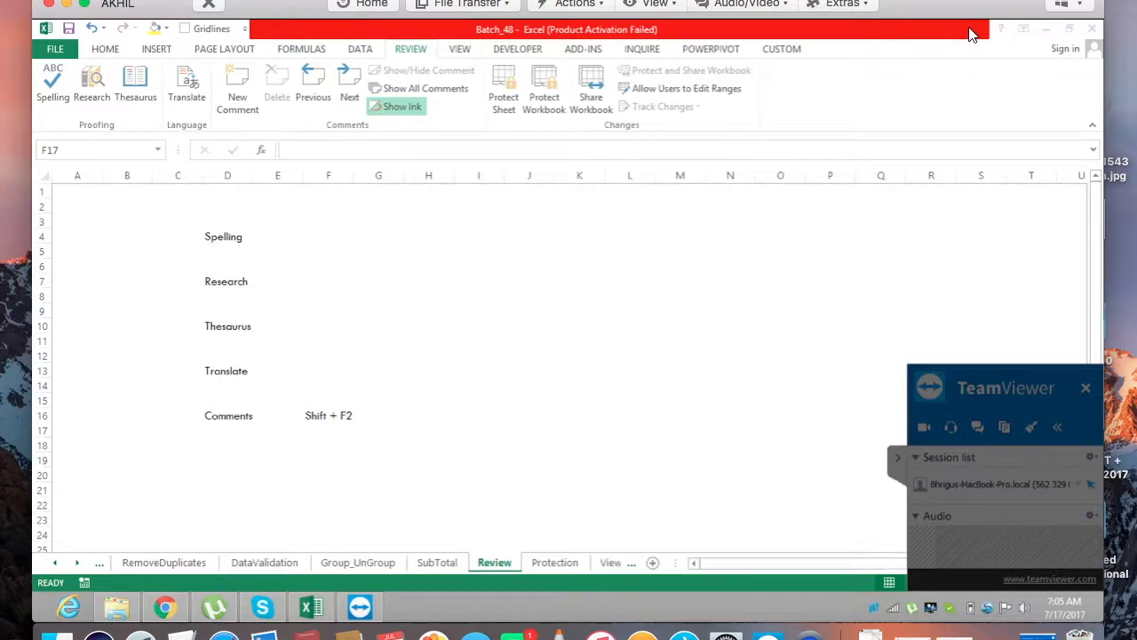
Start the audio of the TeamViewer session and unmute the microphone.
left_click(705, 9)
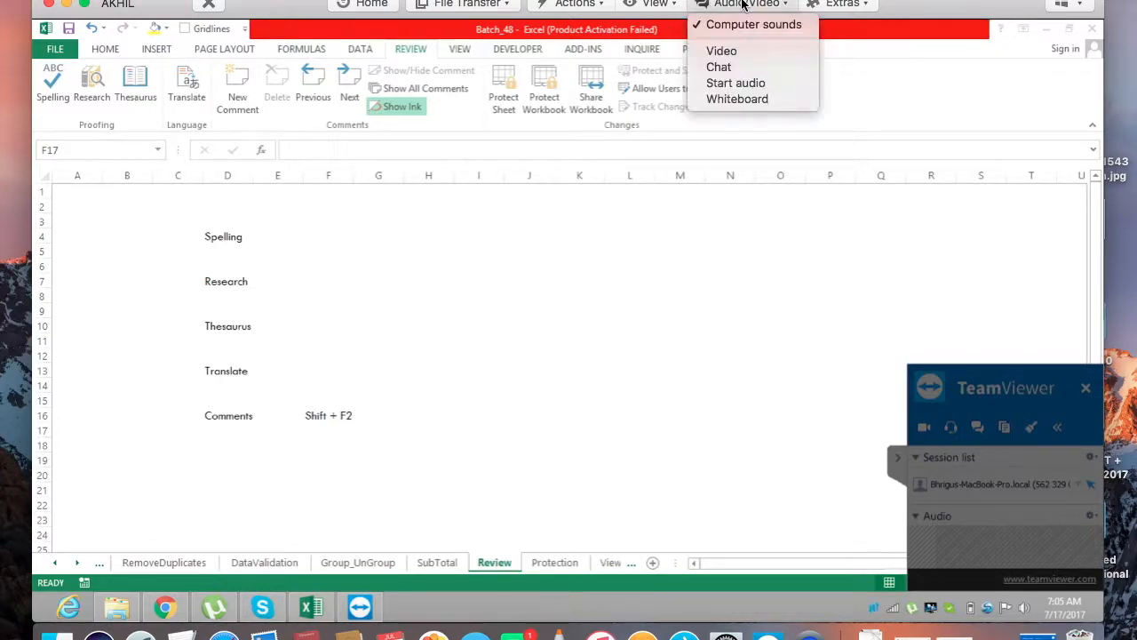
left_click(736, 83)
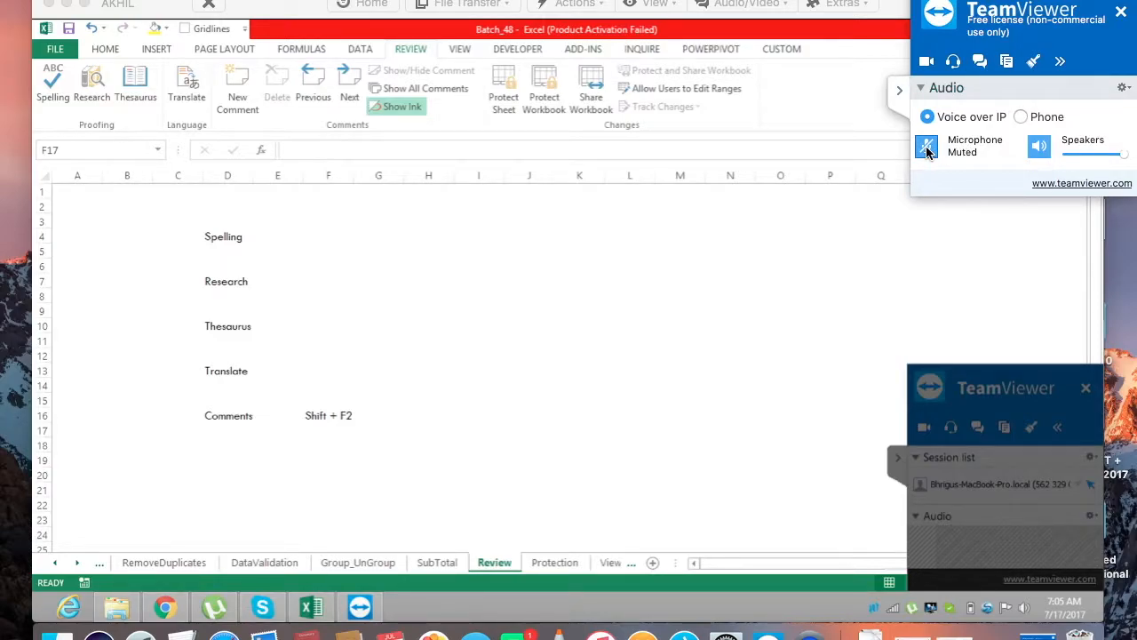
left_click(926, 146)
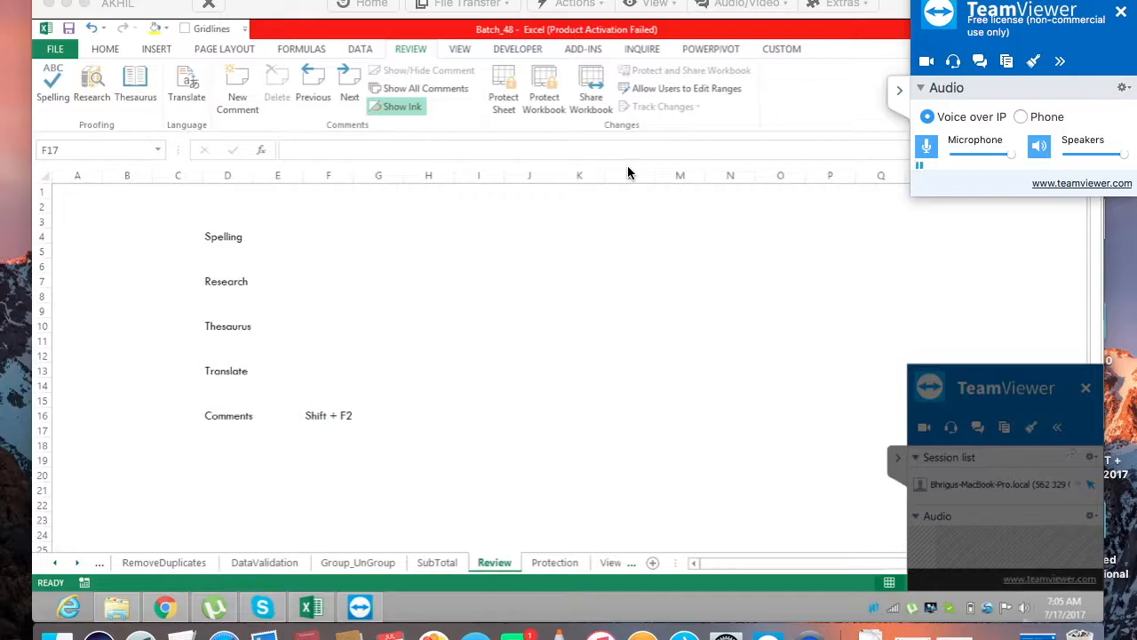
Show the remote desktop full screen and collapse the TeamViewer audio panel.
left_click(85, 3)
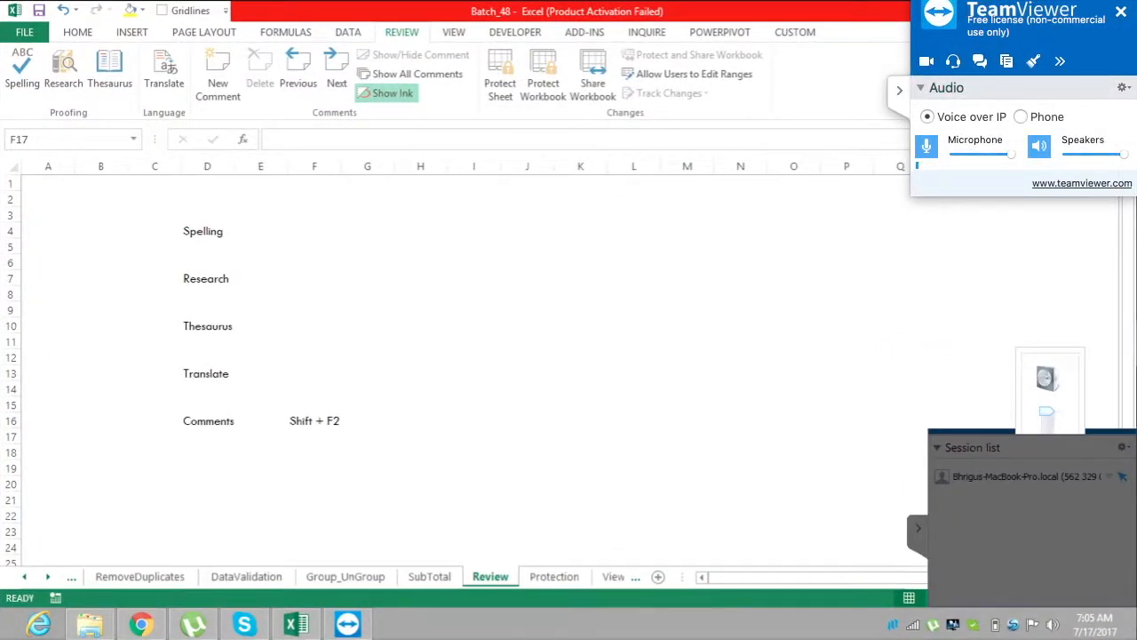
left_click(899, 90)
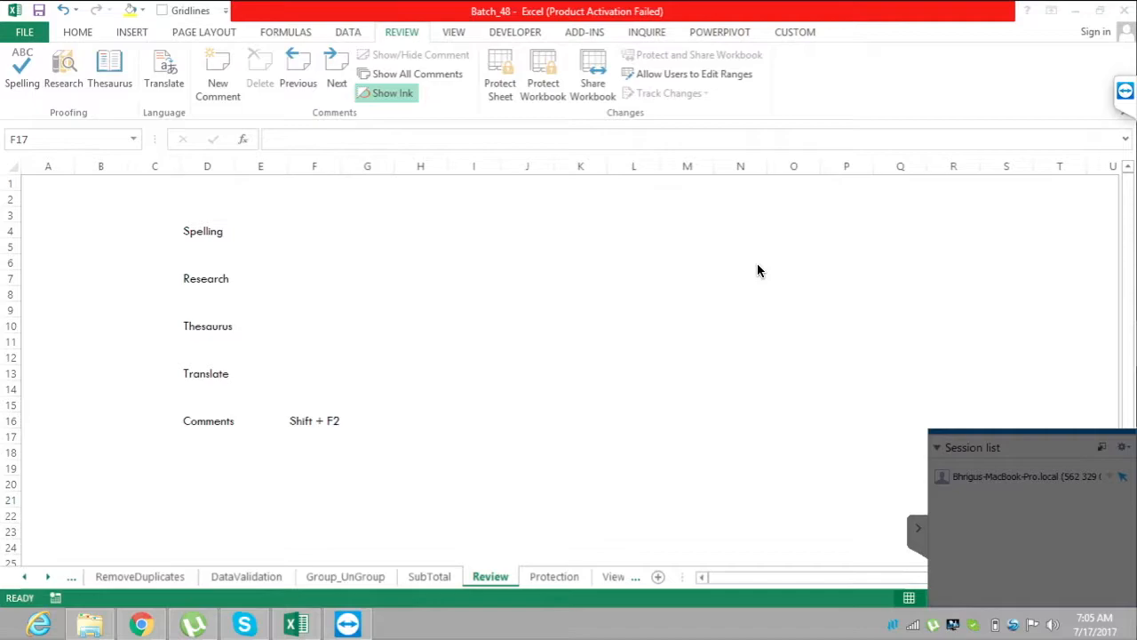
key("XF86AudioRaiseVolume")
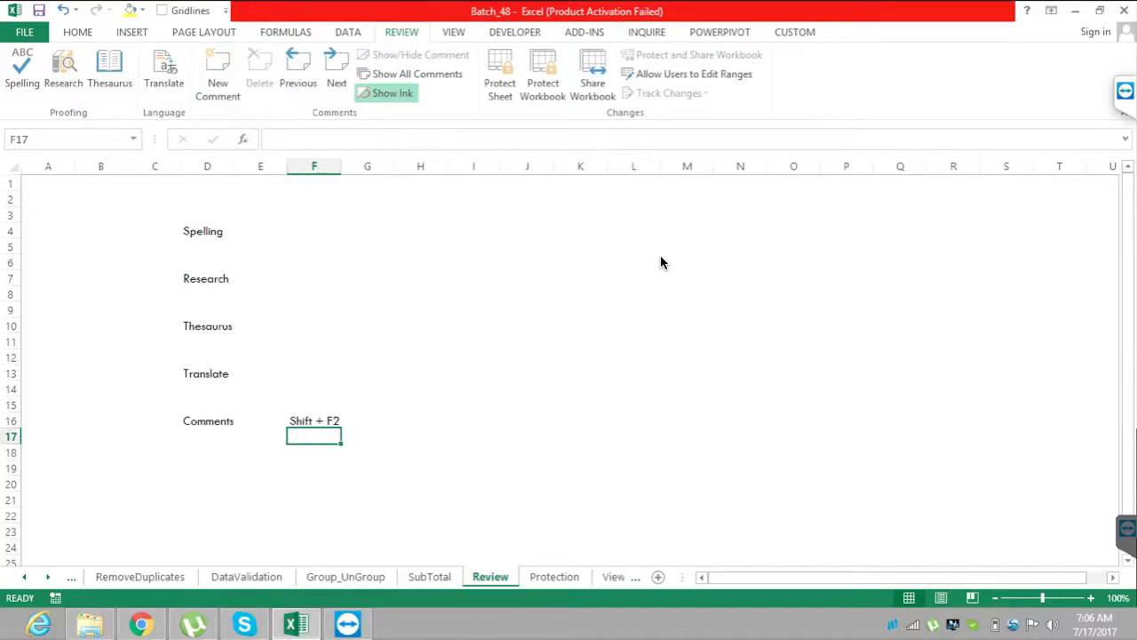
Enter the misspelled word "Welcme" in cell F4, beside the Spelling label.
key("Up")
key("Up")
key("Up")
key("Up")
key("Up")
key("Up")
key("Up")
key("Up")
key("Up")
key("Up")
key("Up")
key("Up")
key("Up")
key("Left")
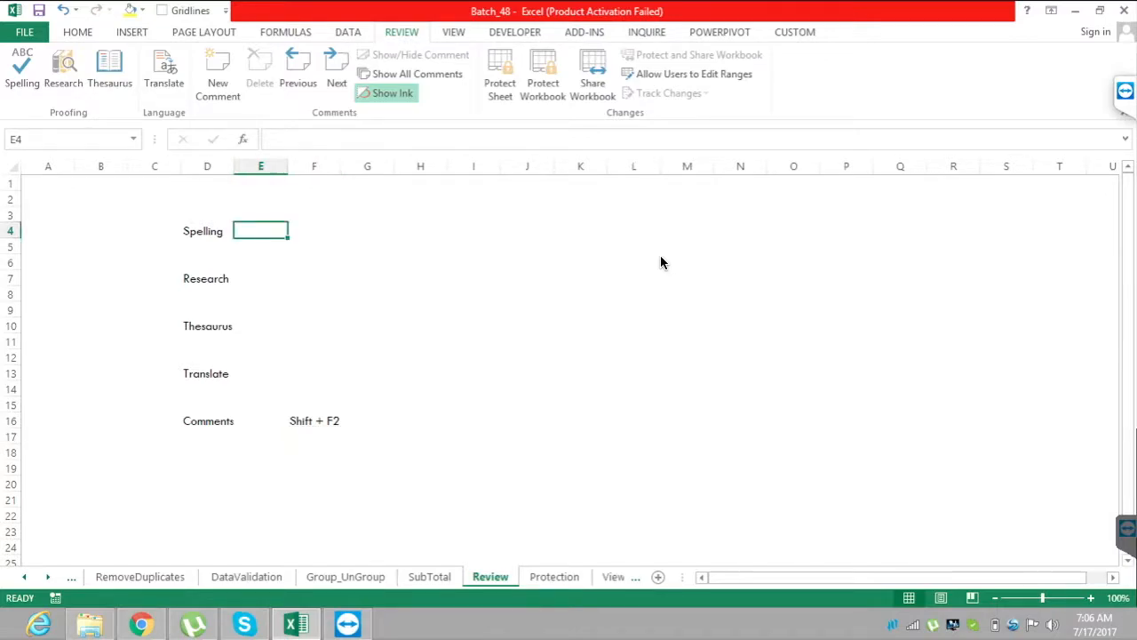
key("Right")
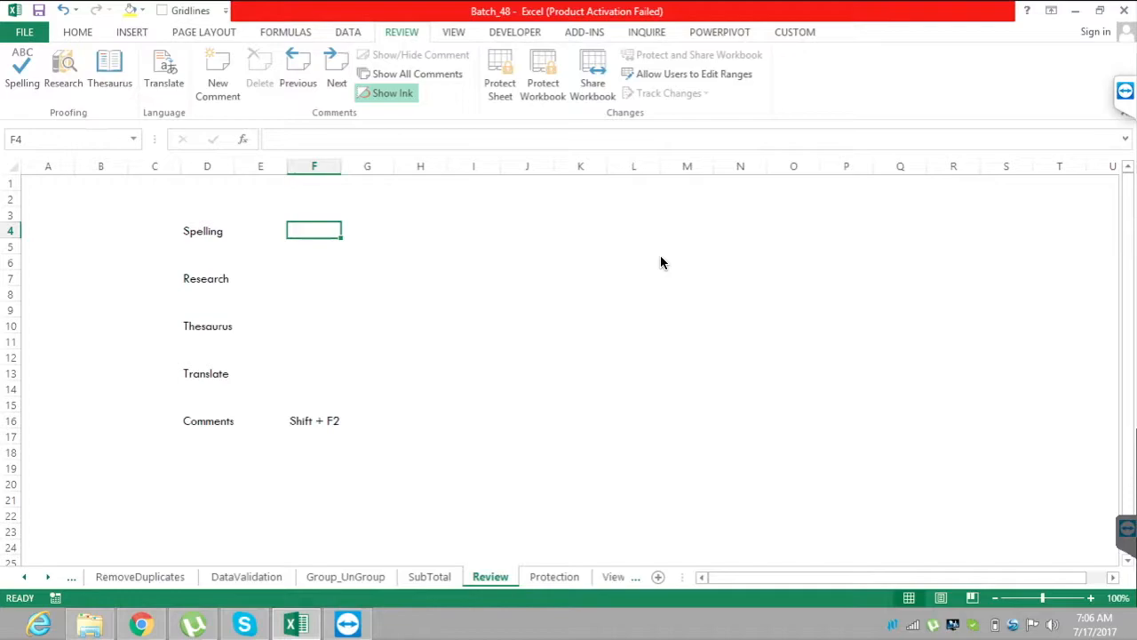
type("We")
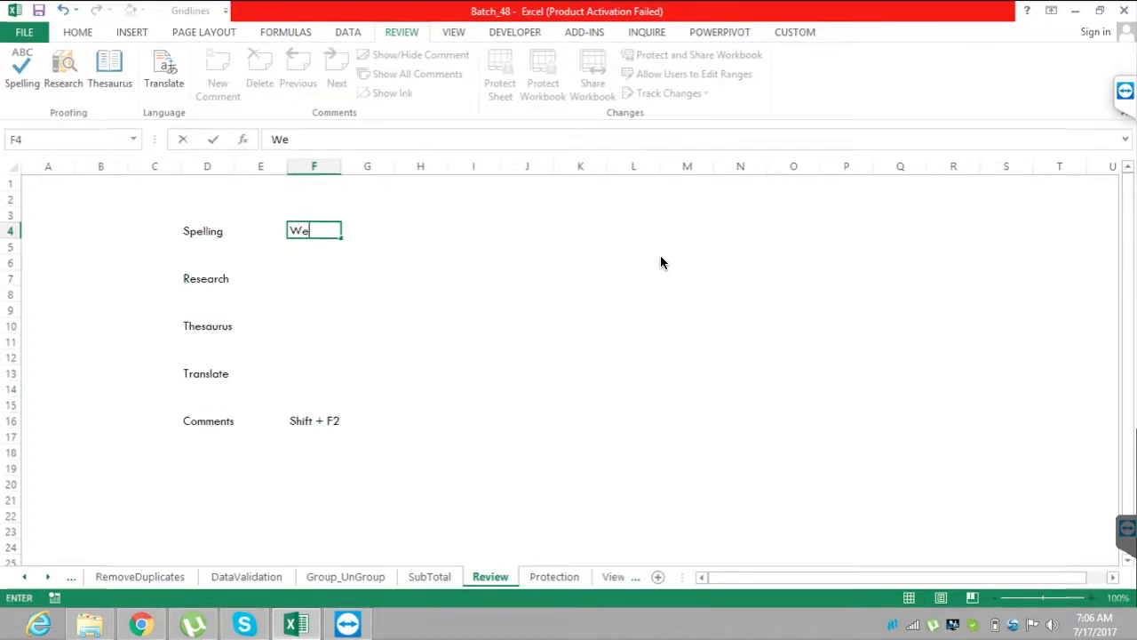
type("lcme")
key("Return")
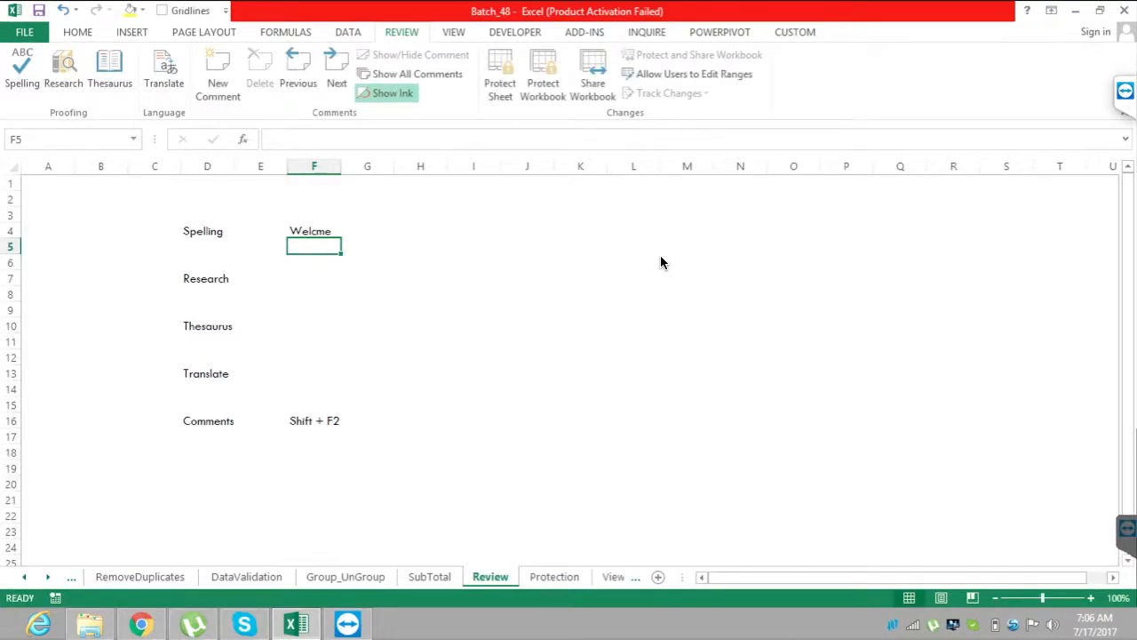
Run the spelling check from the beginning of the sheet and change "Welcme" in F4 to the suggestion "Welcome".
key("F7")
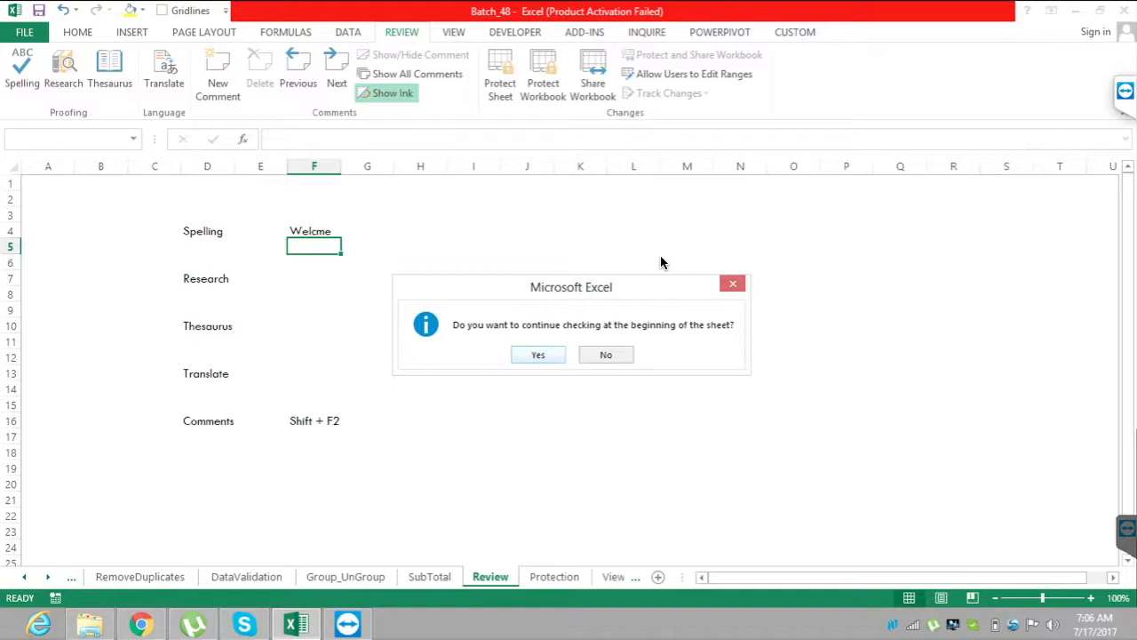
key("Return")
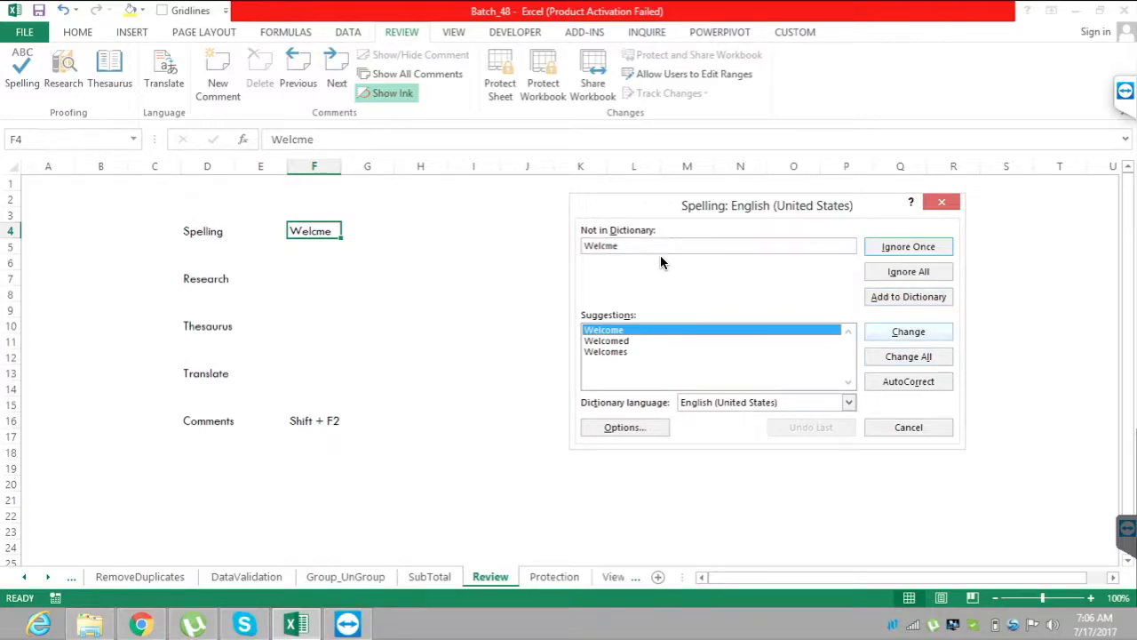
key("Return")
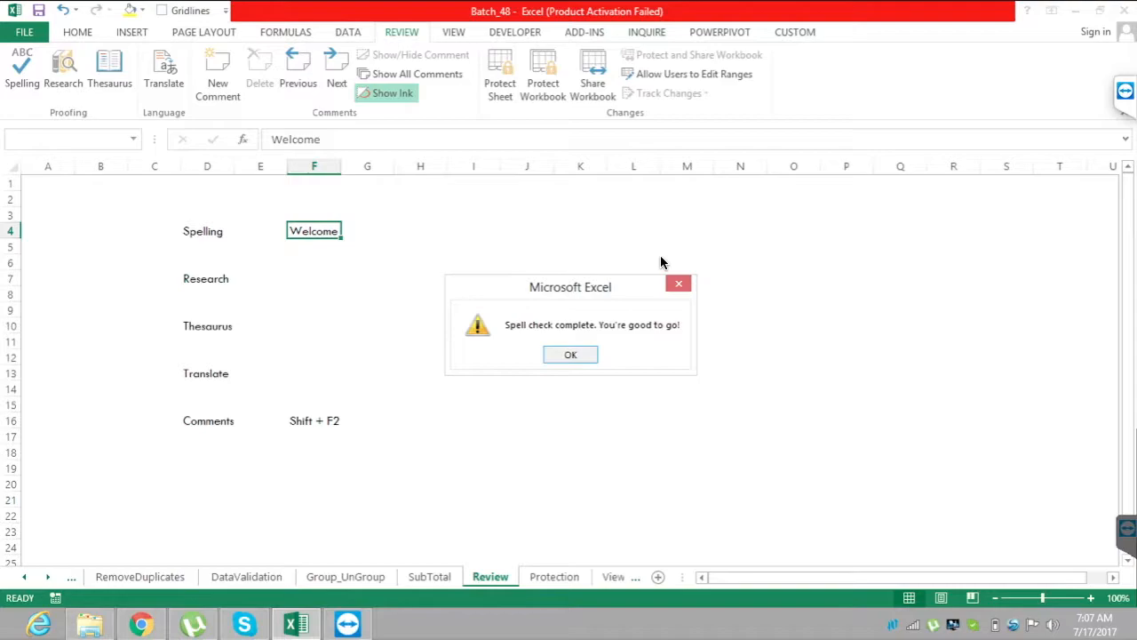
key("Return")
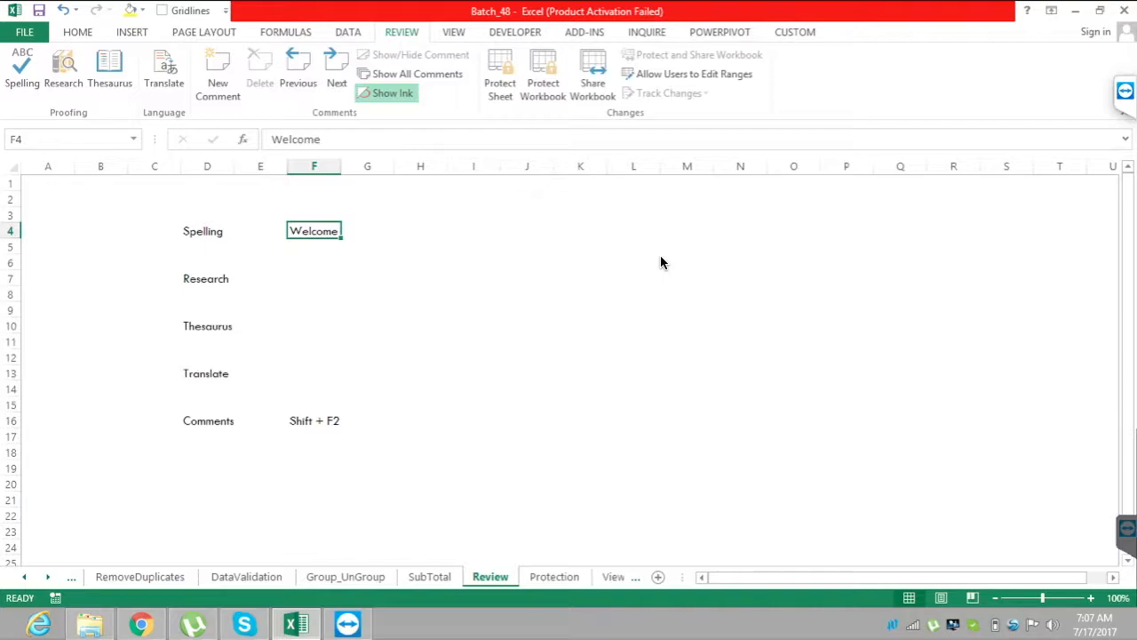
left_click(1123, 98)
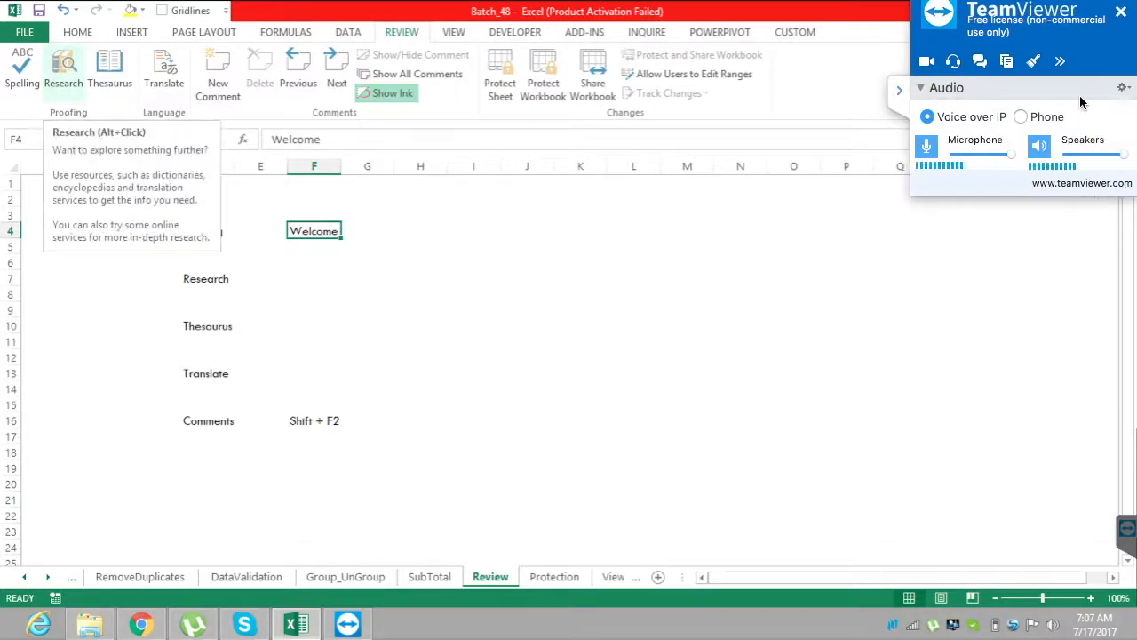
left_click(911, 86)
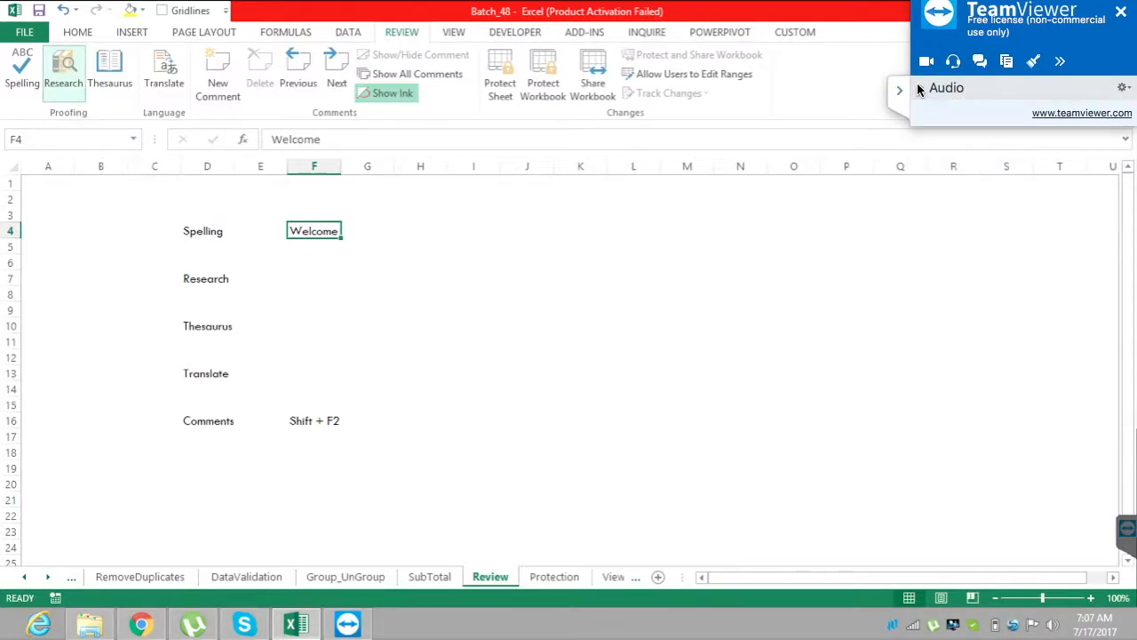
left_click(919, 88)
left_click(897, 92)
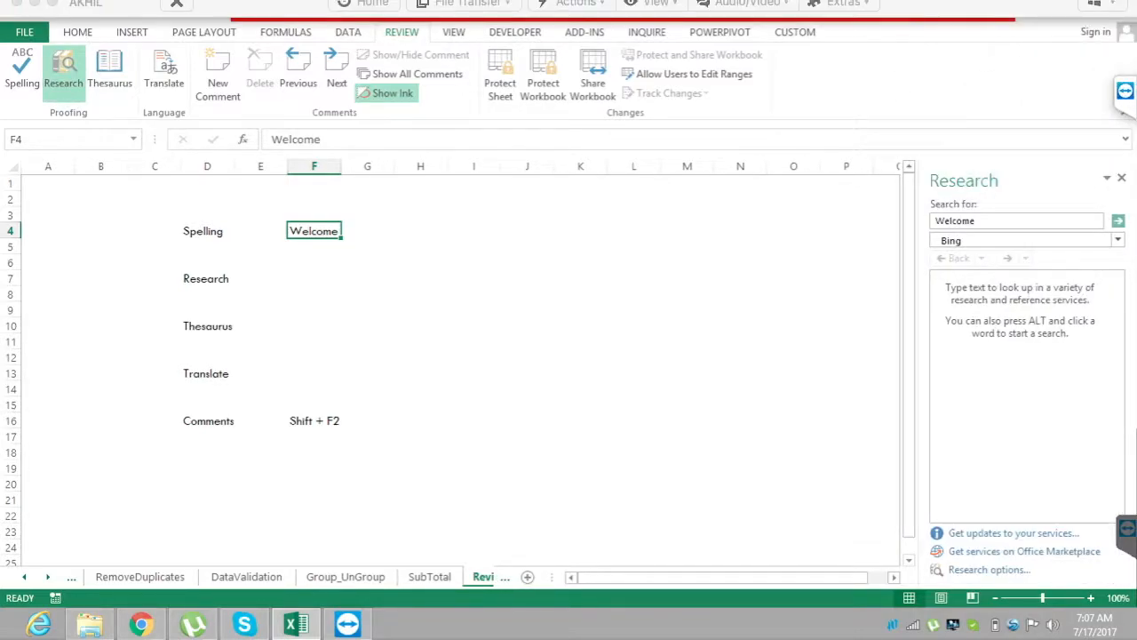
left_click(837, 2)
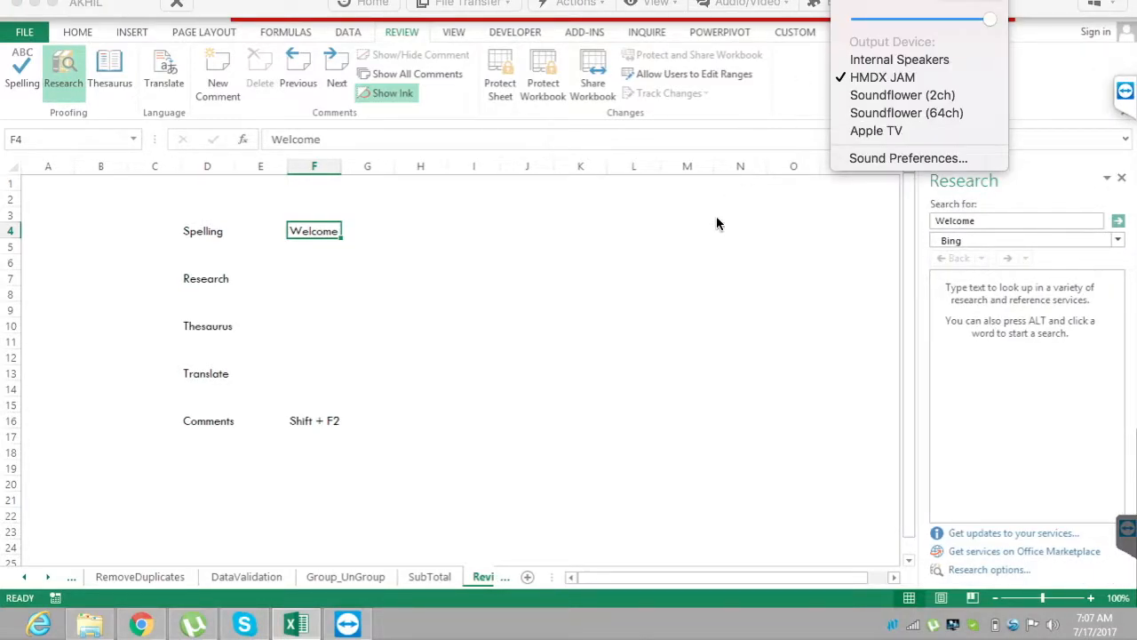
left_click(690, 367)
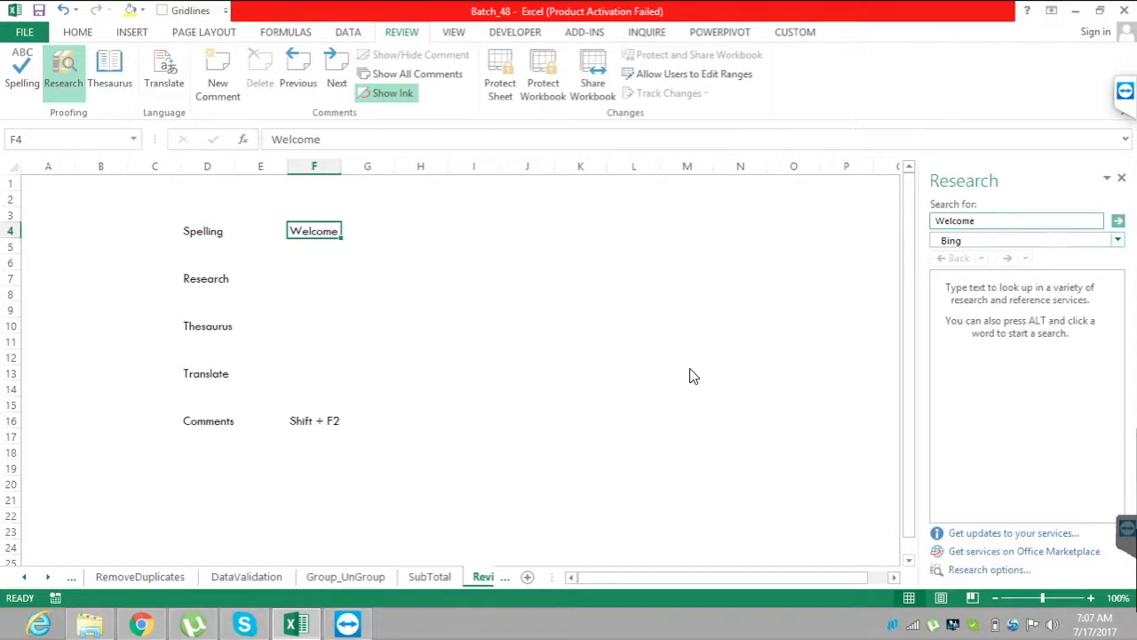
Research the word "Welcome" from cell F4 using Bing.
key("Return")
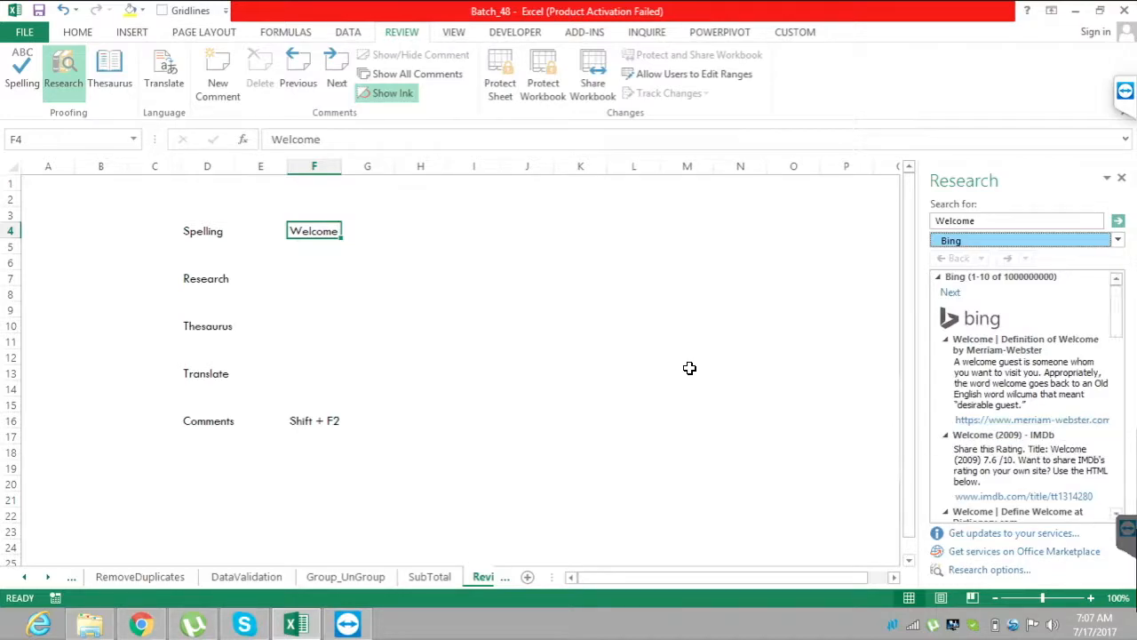
From cell F10, look up "Welcome" in the English (United States) thesaurus and look through the synonym list.
left_click(314, 326)
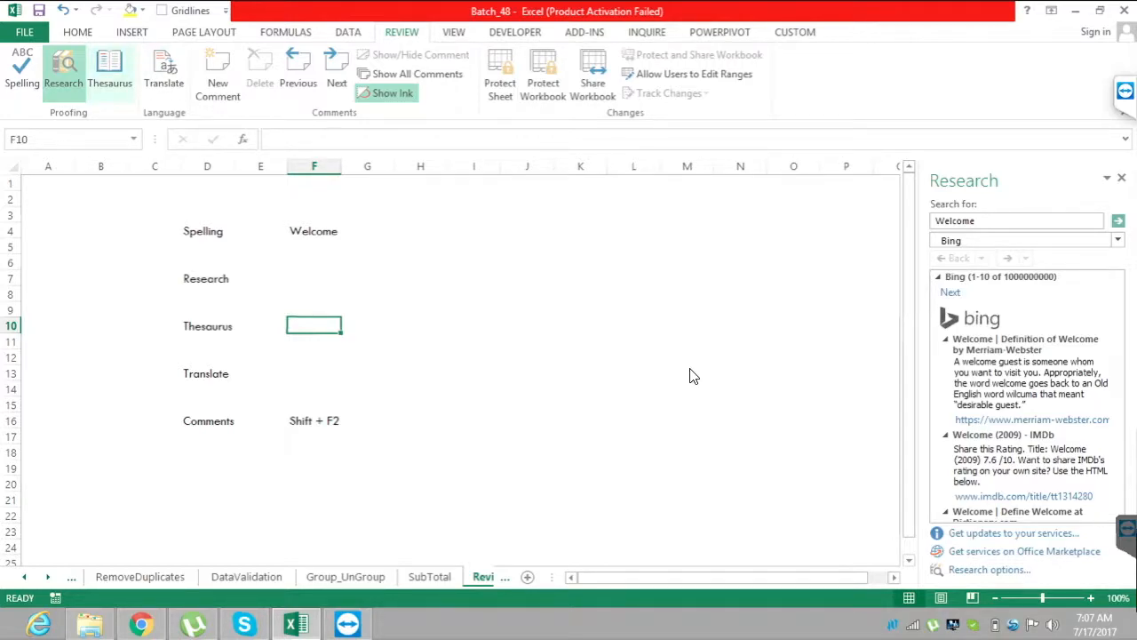
key("shift+F7")
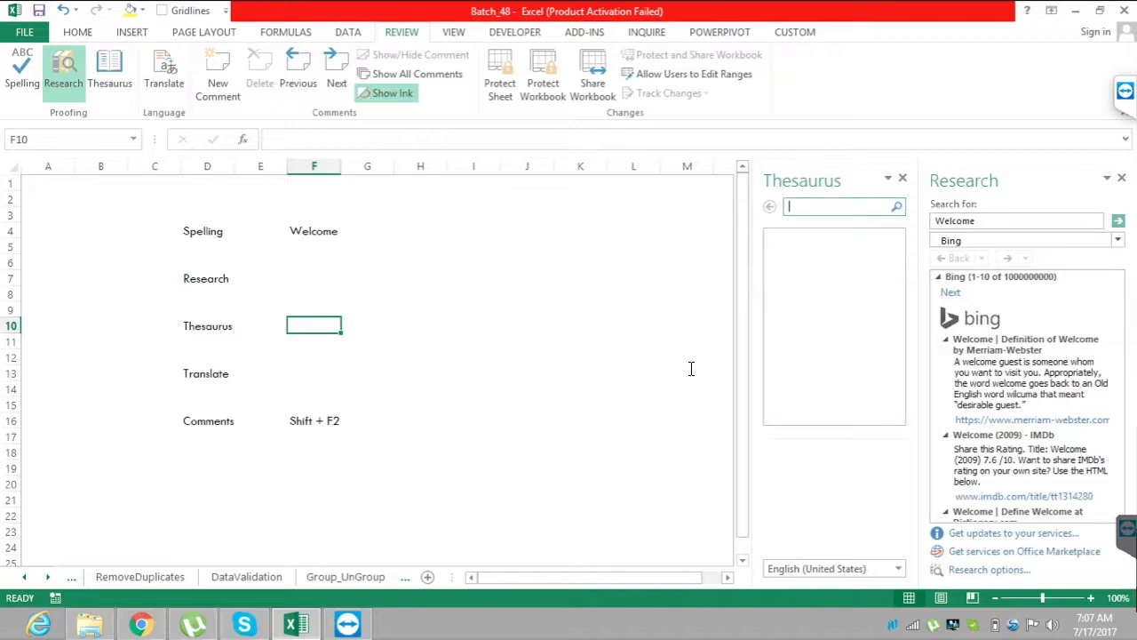
type("Welcome")
key("Return")
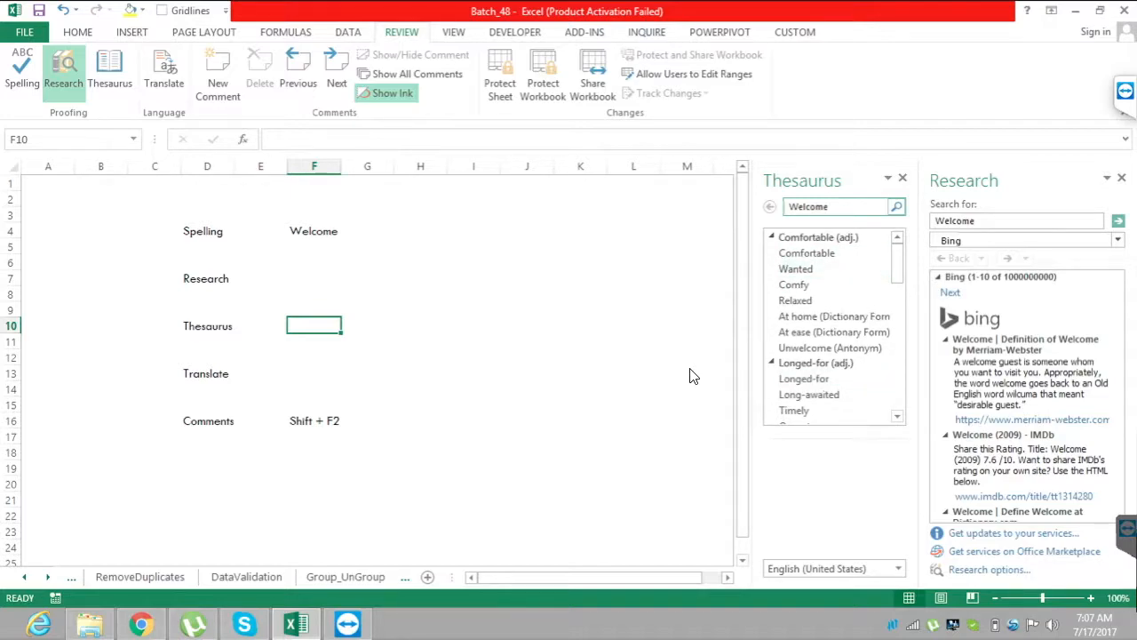
scroll(693, 376, "down", 12)
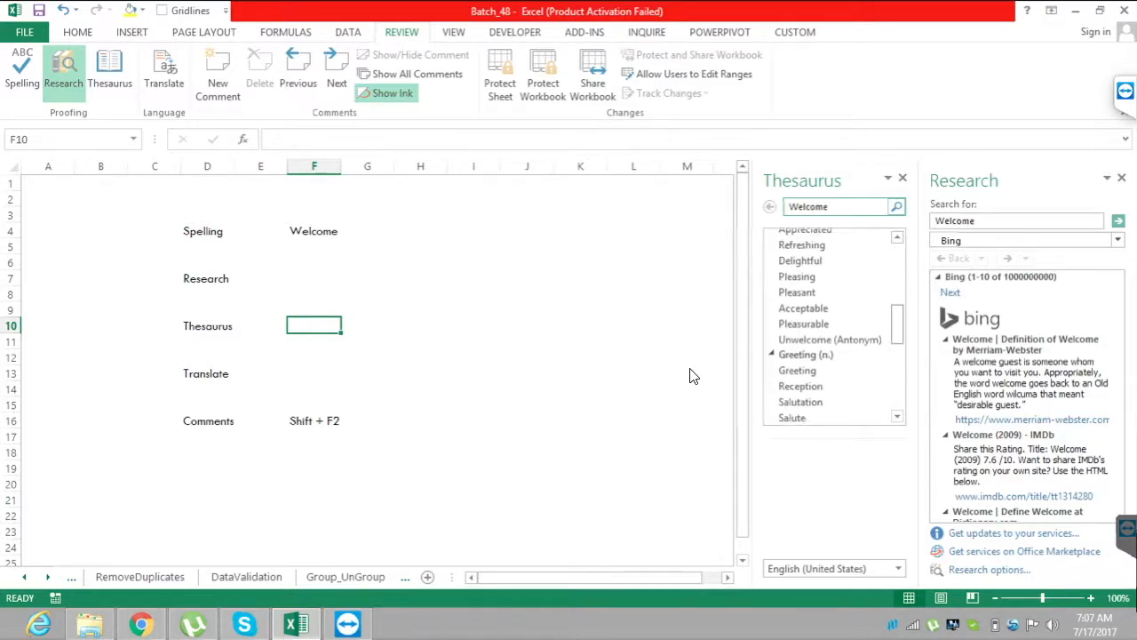
scroll(693, 376, "up", 12)
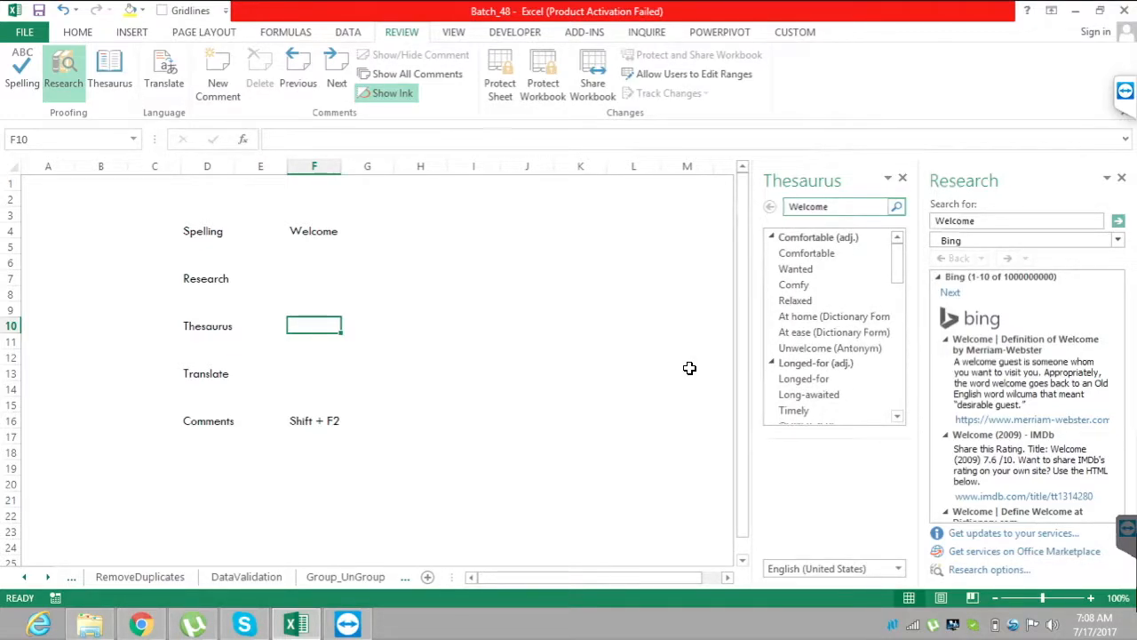
Select cell F13 and translate the word "Welcome" from English (United States) to Hindi.
key("Down")
key("Down")
key("Down")
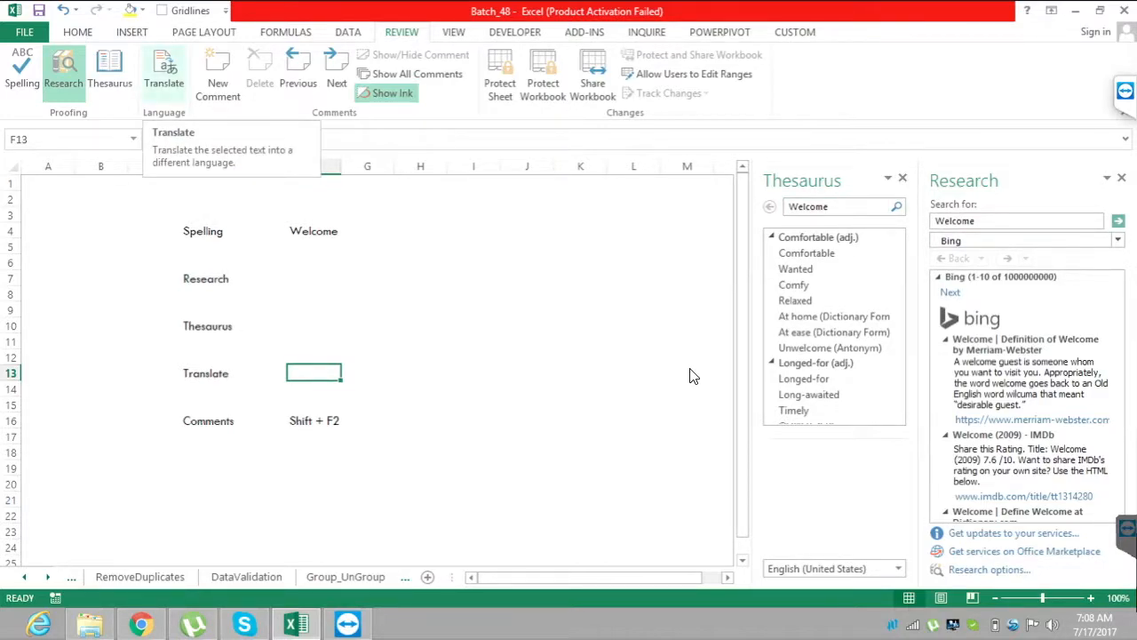
key("Return")
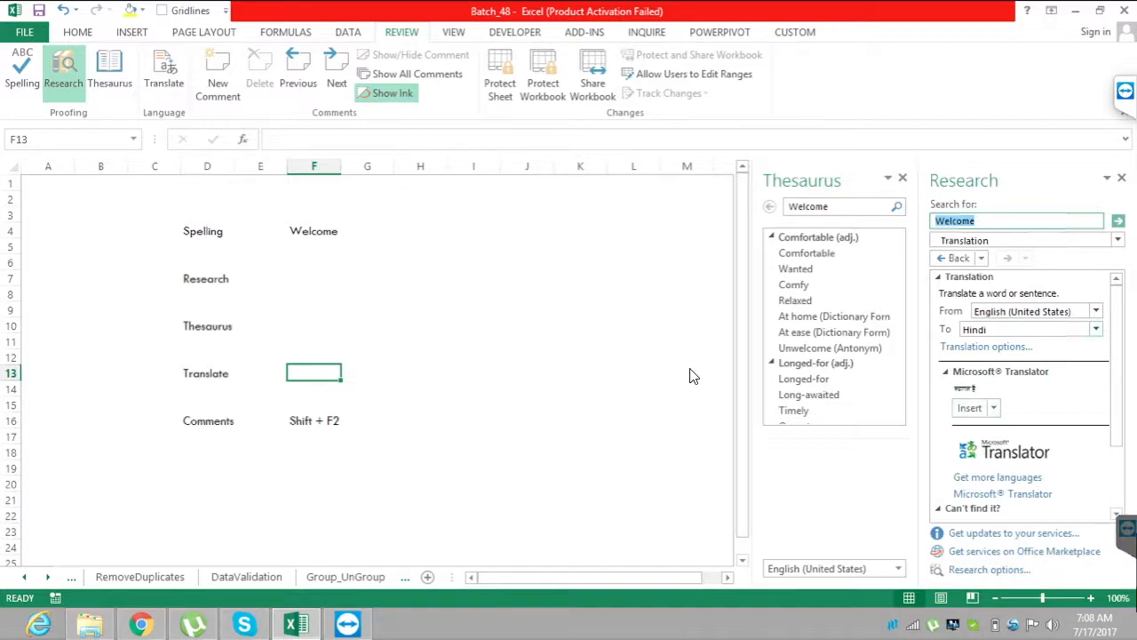
Change the target language of the "Welcome" translation to Hungarian.
left_click(1097, 329)
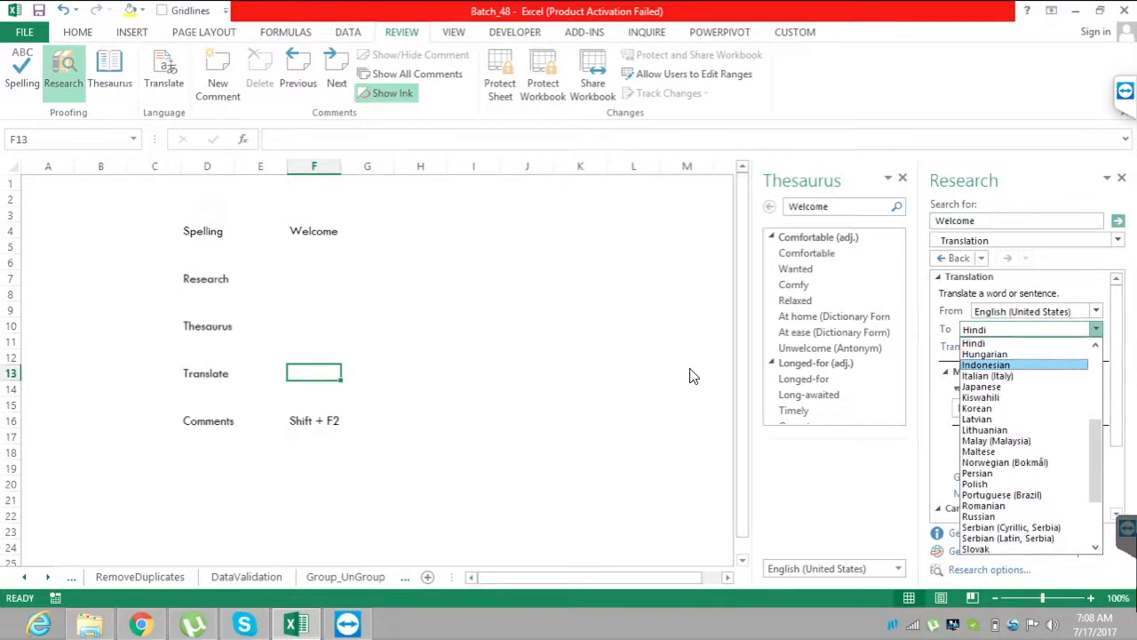
left_click(986, 355)
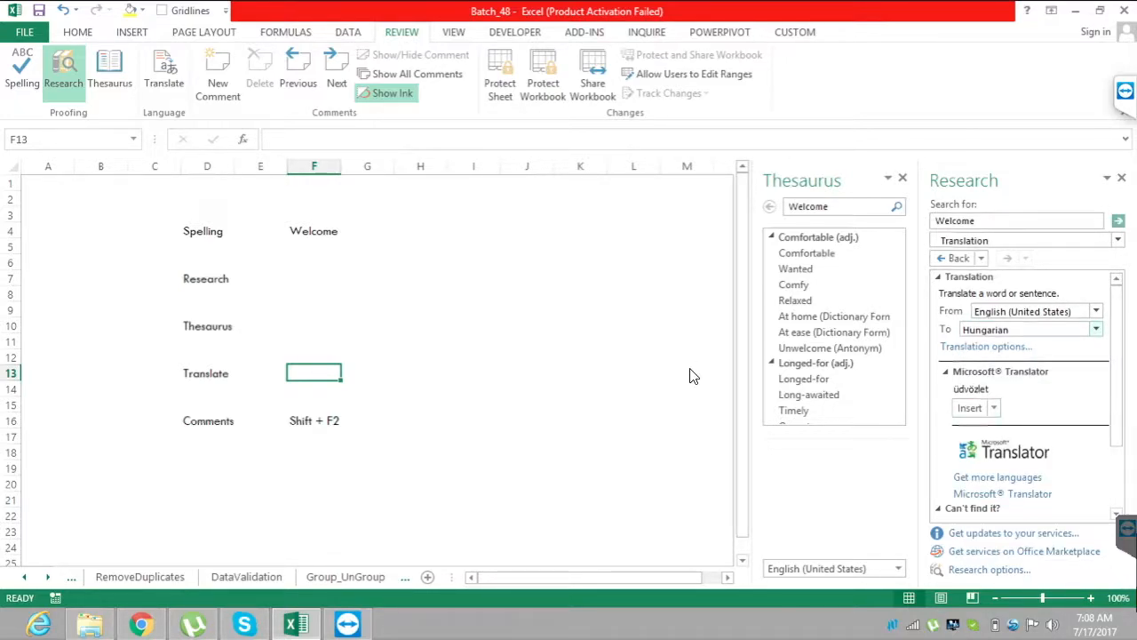
left_click(1096, 329)
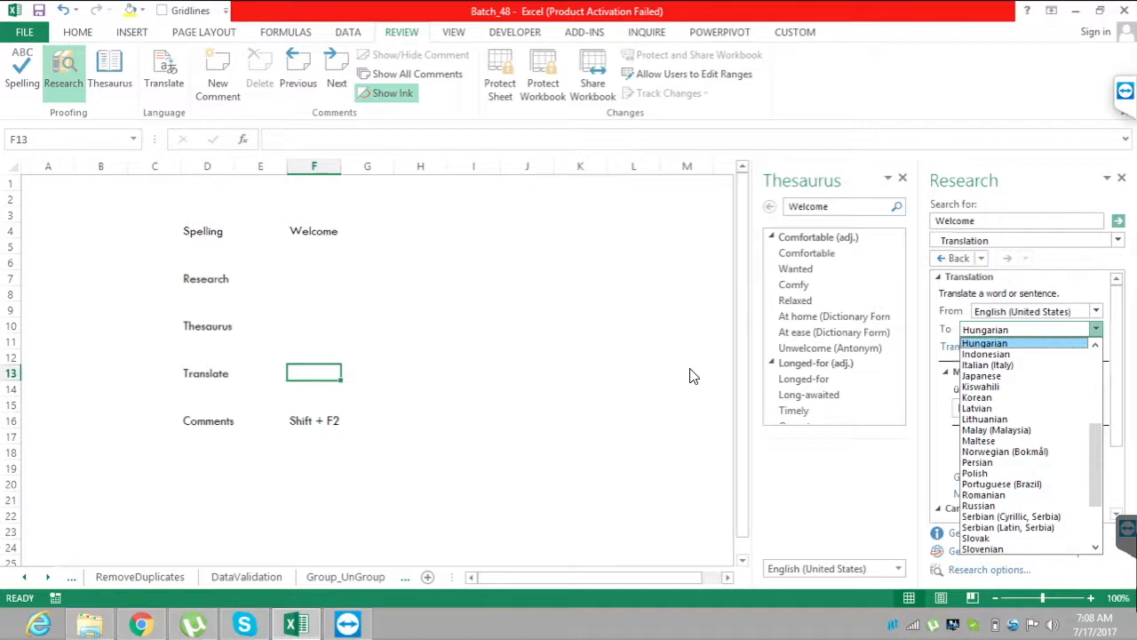
left_click(694, 376)
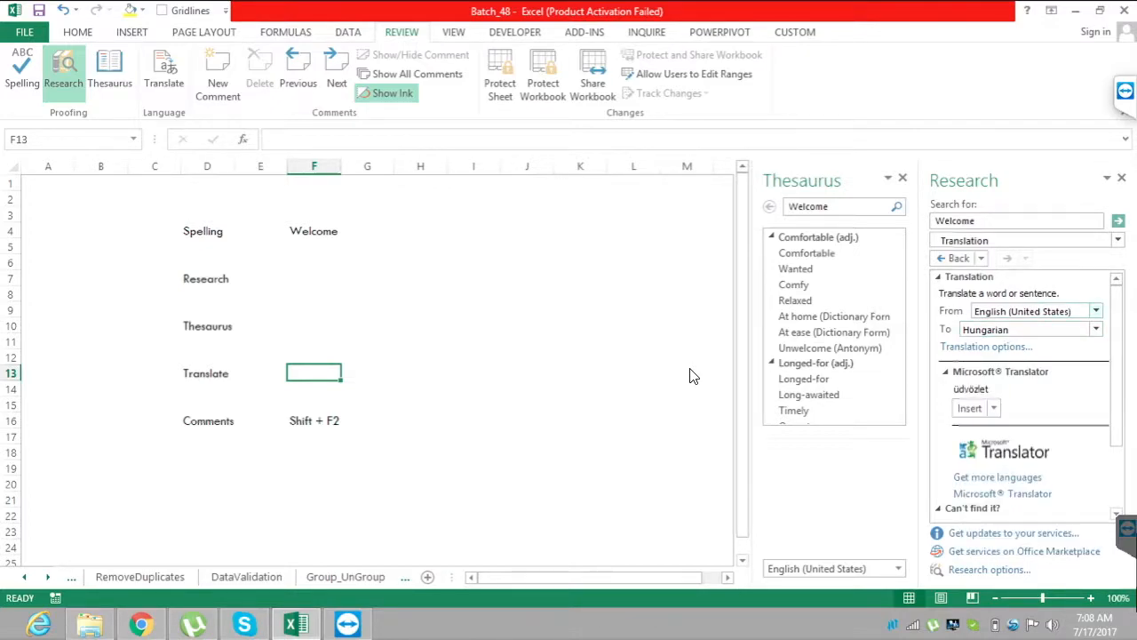
Set the translation's target language back to Hindi and insert the translated text into cell F13.
key("alt+Down")
left_click(1096, 345)
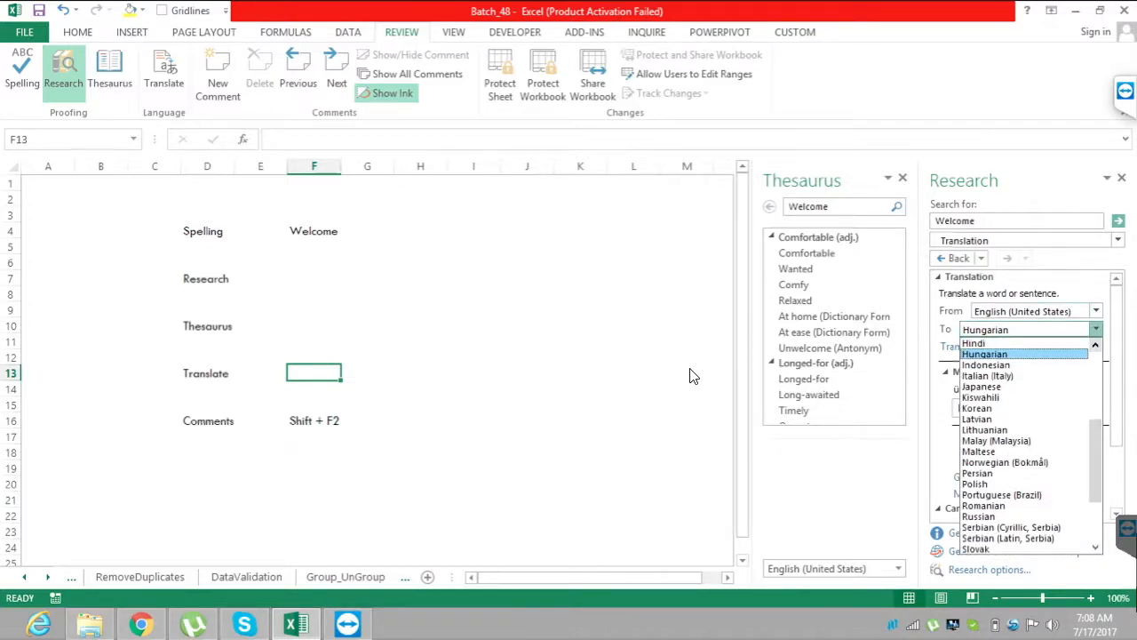
key("Up")
key("Return")
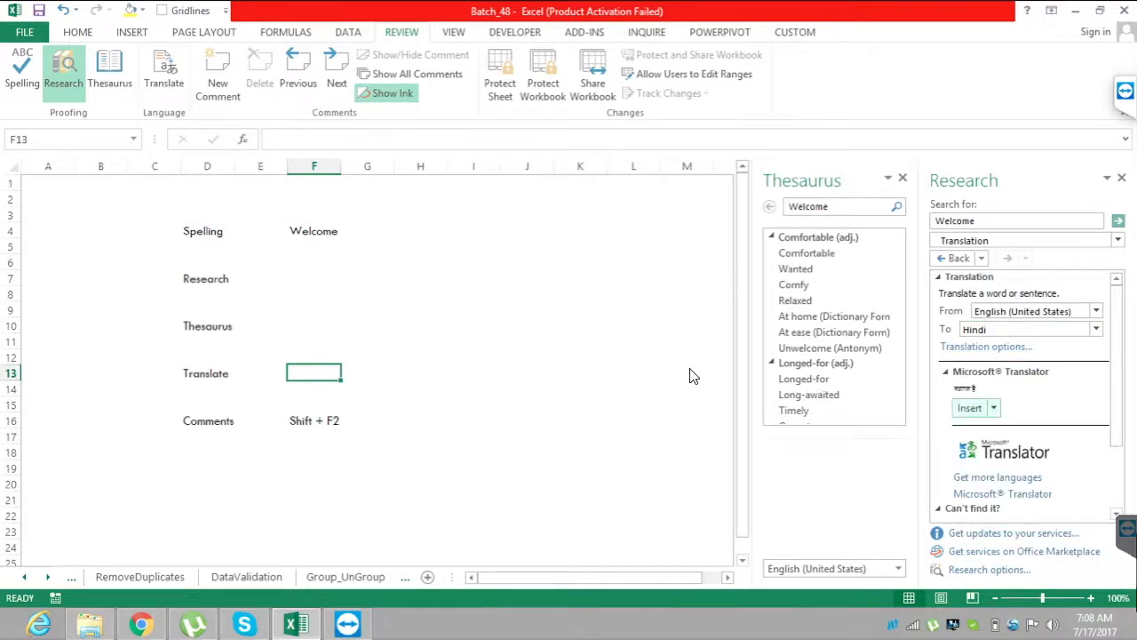
key("Return")
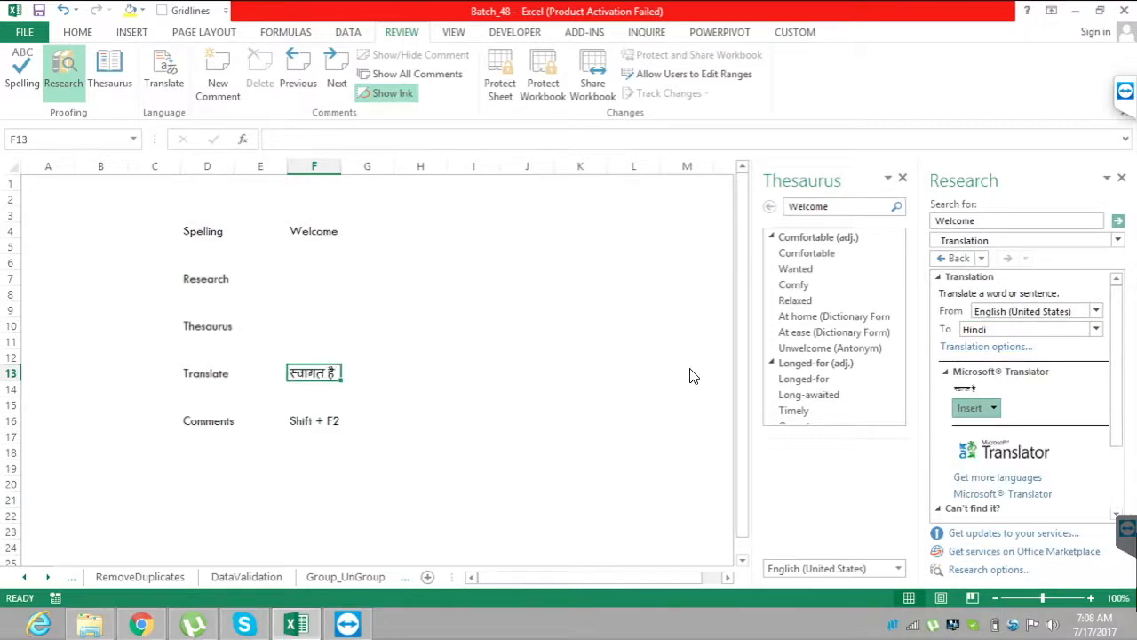
left_click(421, 389)
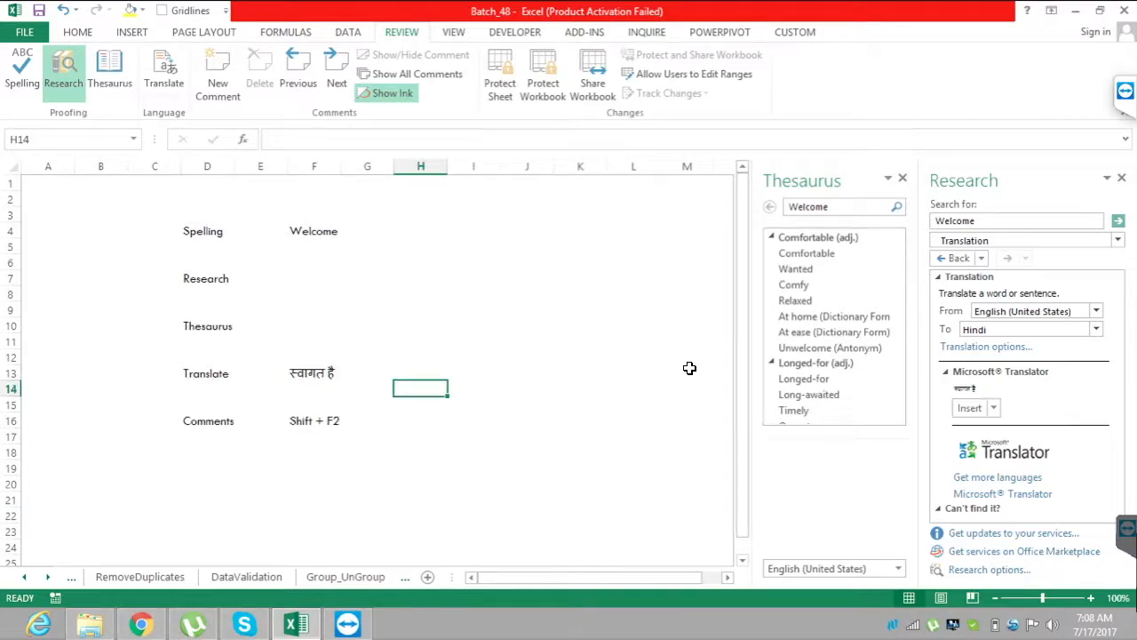
Select the translated word in cell F13 and close the Thesaurus and Research panes.
left_click(313, 374)
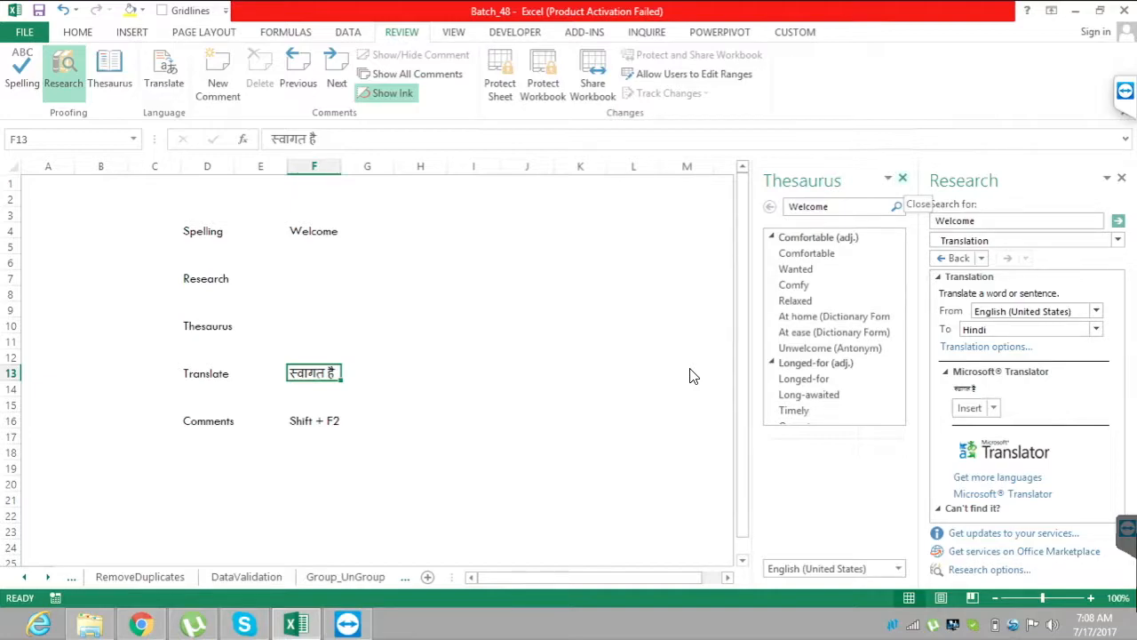
left_click(903, 177)
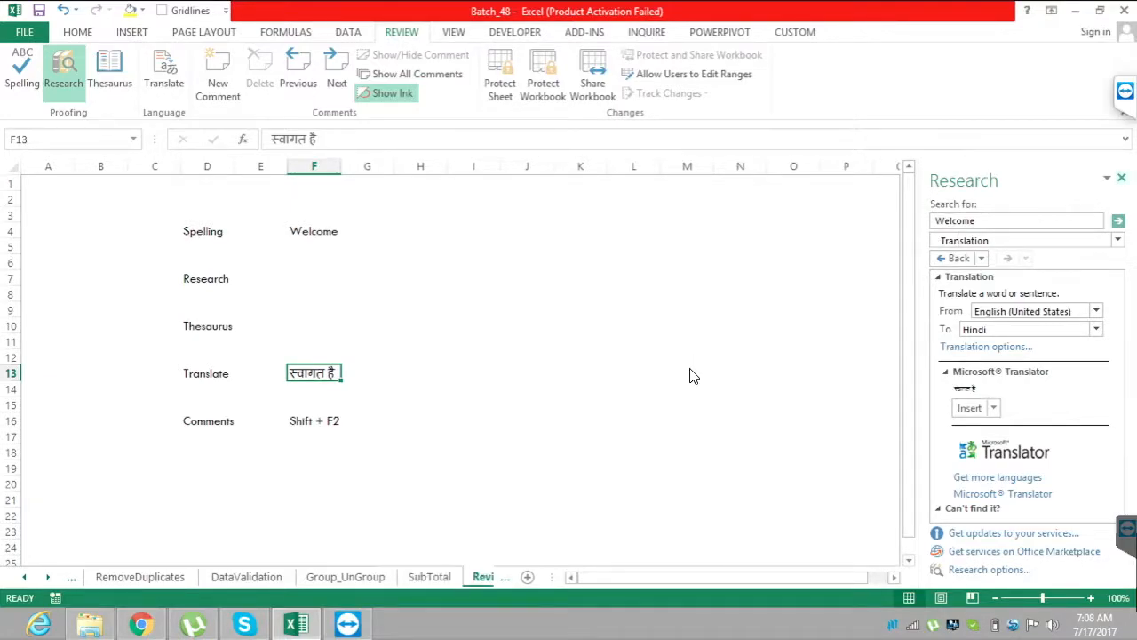
left_click(1122, 178)
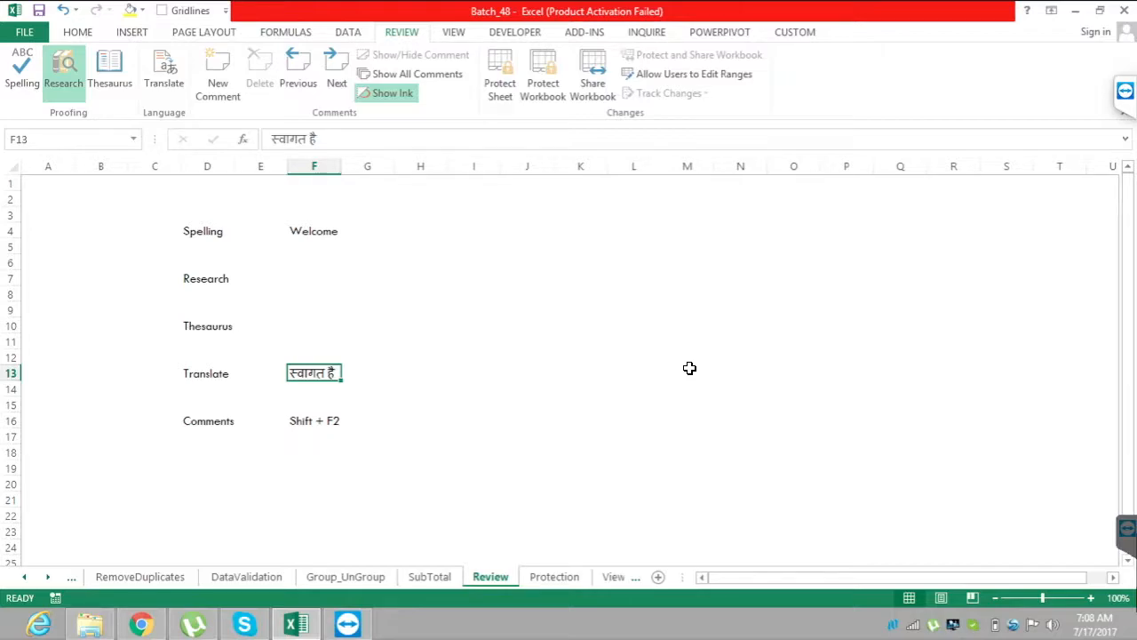
Insert a new comment on cell F18, two rows below the "Shift + F2" entry.
key("Down")
key("Down")
key("Down")
key("Down")
key("Left")
key("Left")
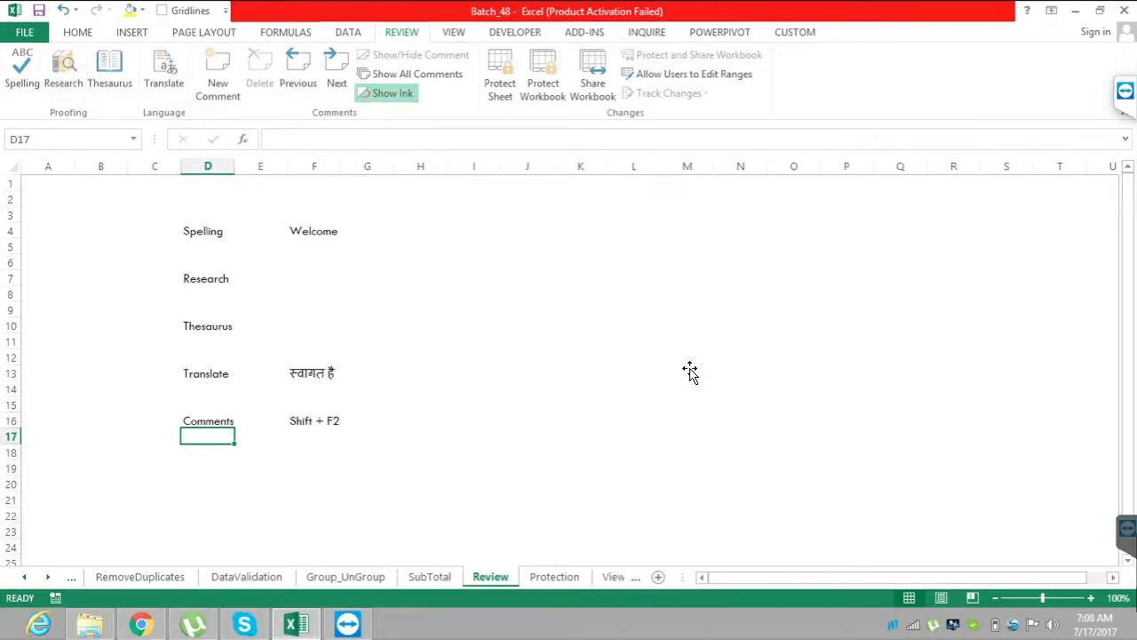
key("Down")
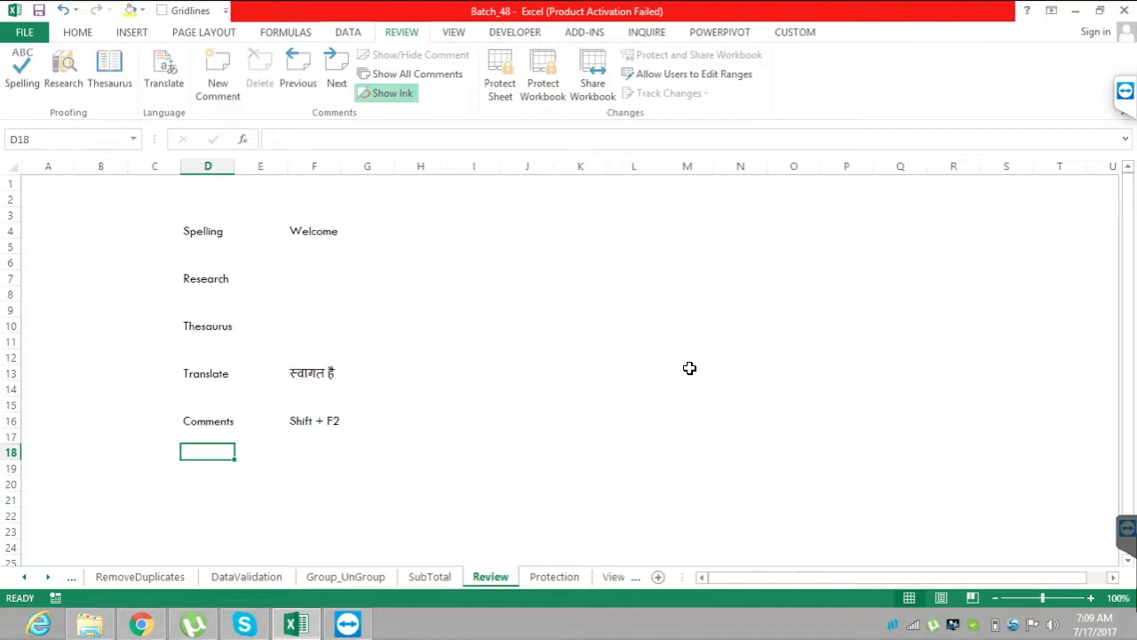
key("Right")
key("Right")
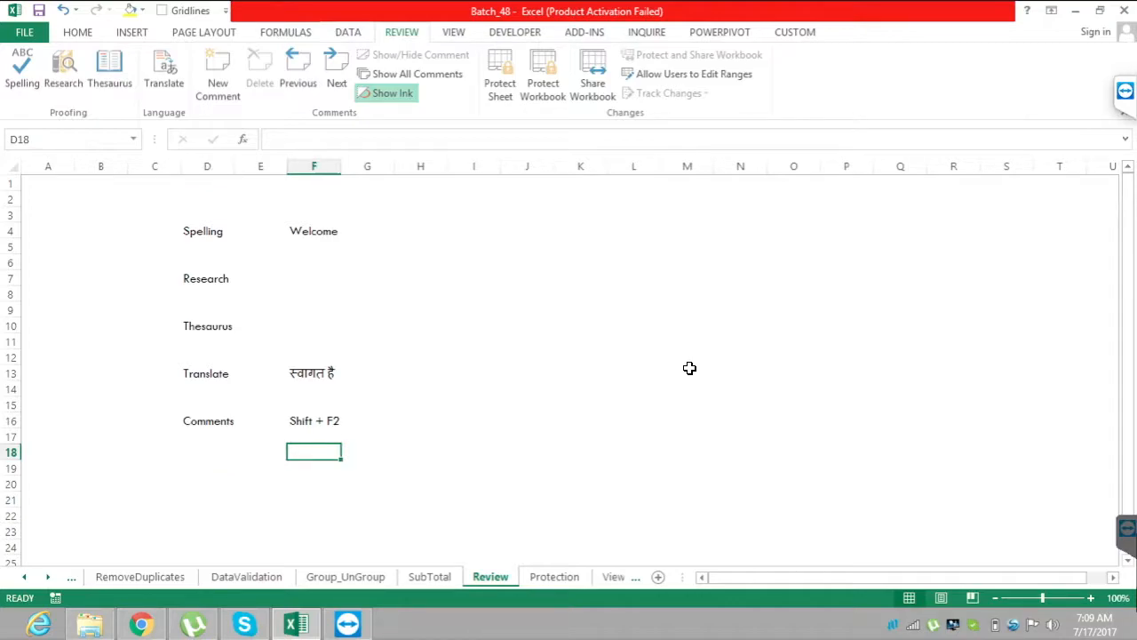
key("Down")
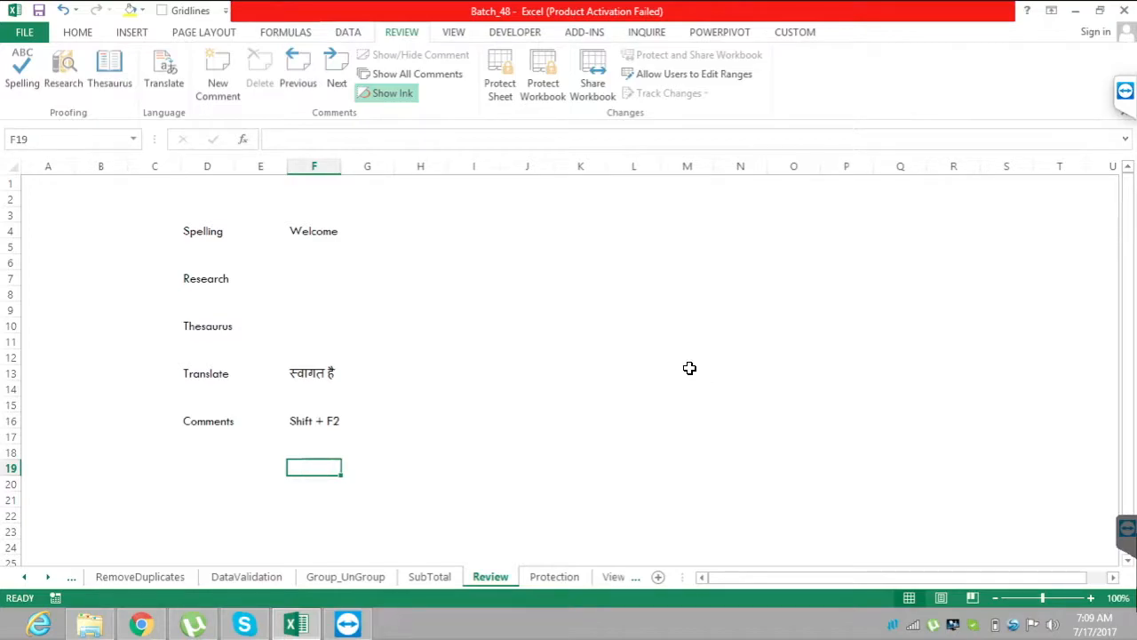
key("Up")
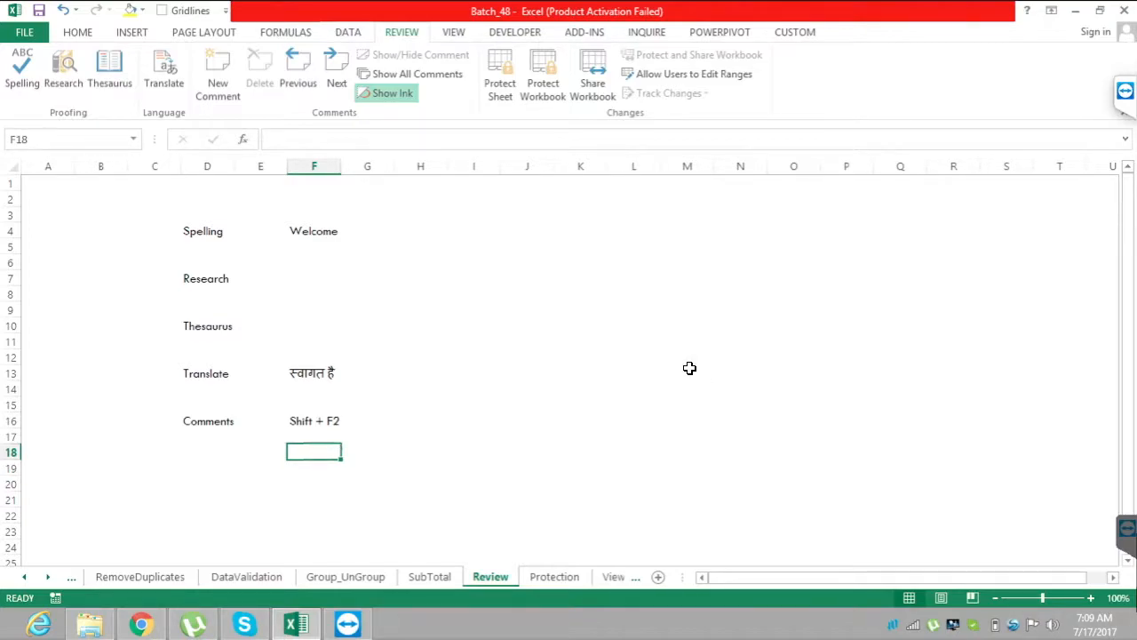
key("shift+F2")
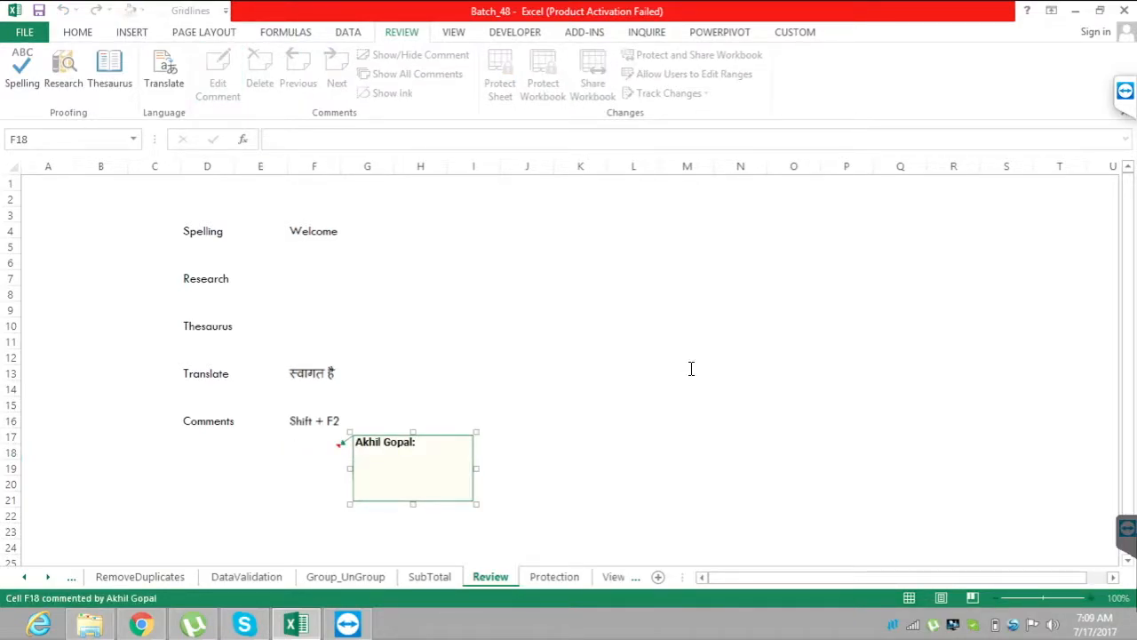
Write "Comments Example" as the text of the F18 comment and finish editing it.
key("shift+Left")
key("shift+Left")
key("shift+Left")
key("shift+Left")
key("shift+Left")
key("shift+Left")
key("shift+Left")
key("shift+Left")
key("shift+Left")
key("shift+Left")
key("shift+Left")
key("shift+Left")
key("shift+Left")
key("Right")
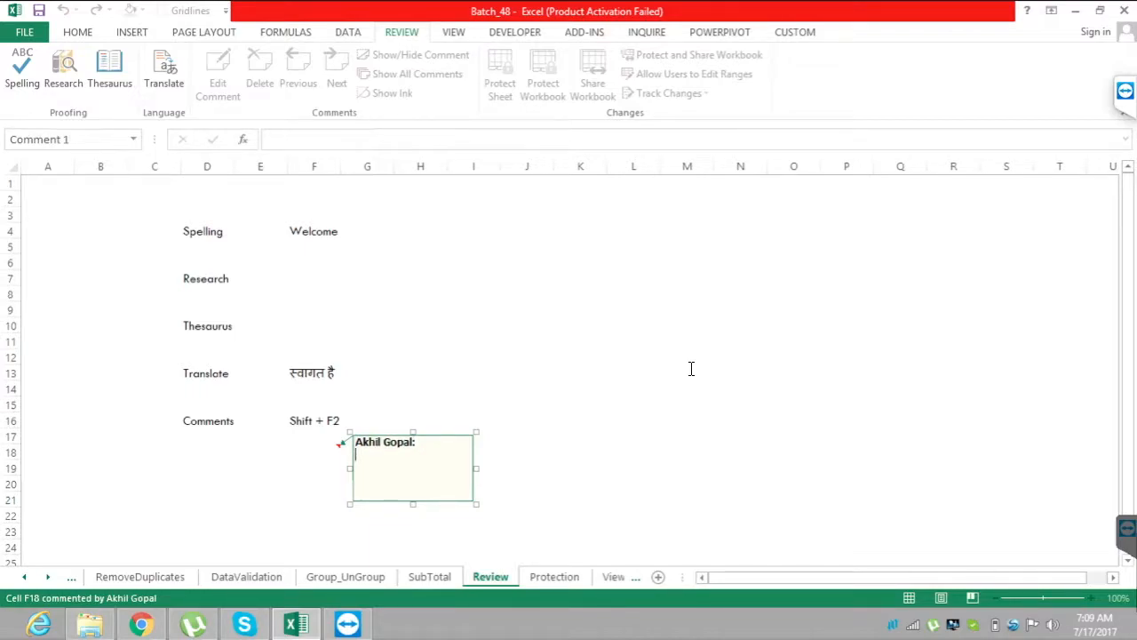
type("Comments e")
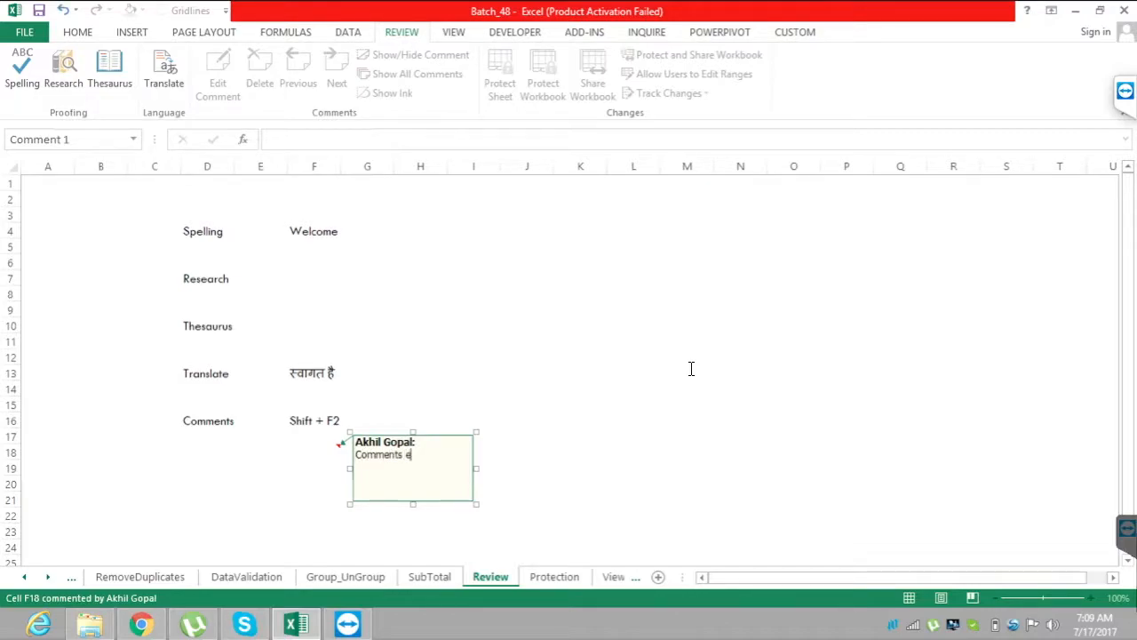
type("Ex")
key("BackSpace")
key("BackSpace")
key("BackSpace")
type("Example")
key("Escape")
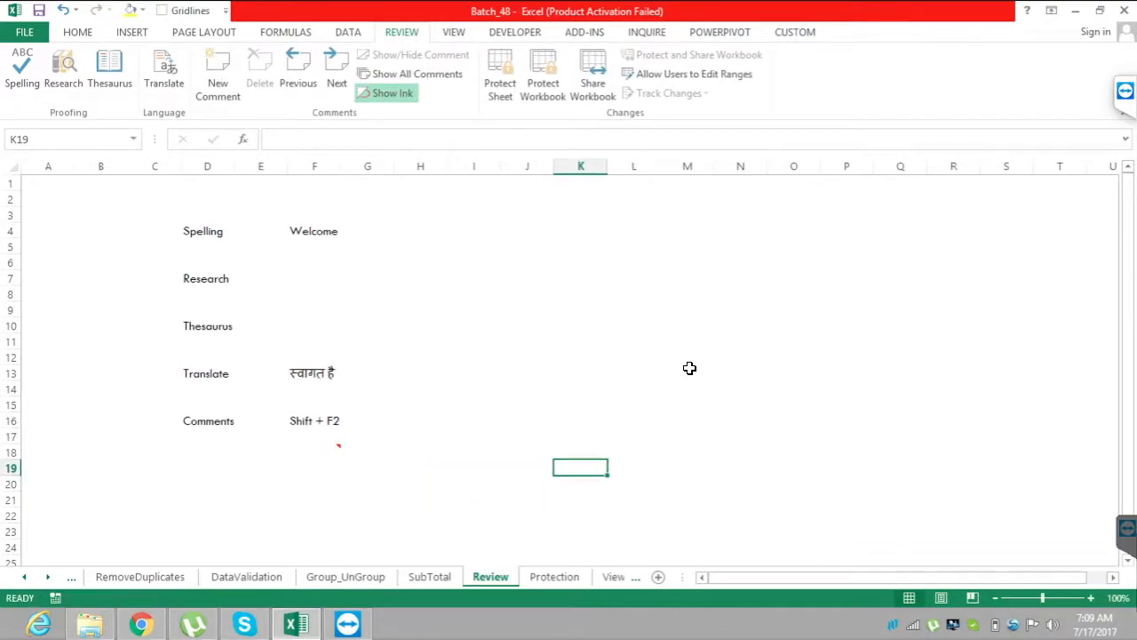
Add a second comment without any text to cell I18, three columns from the commented cell F18.
left_click(314, 452)
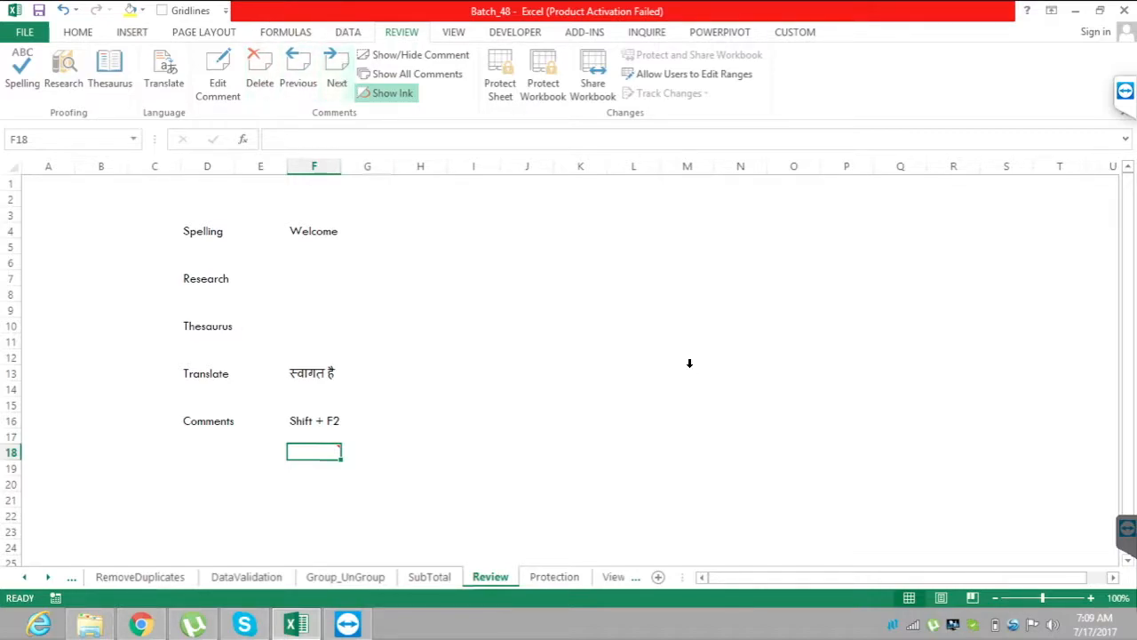
key("Right")
key("Right")
key("Right")
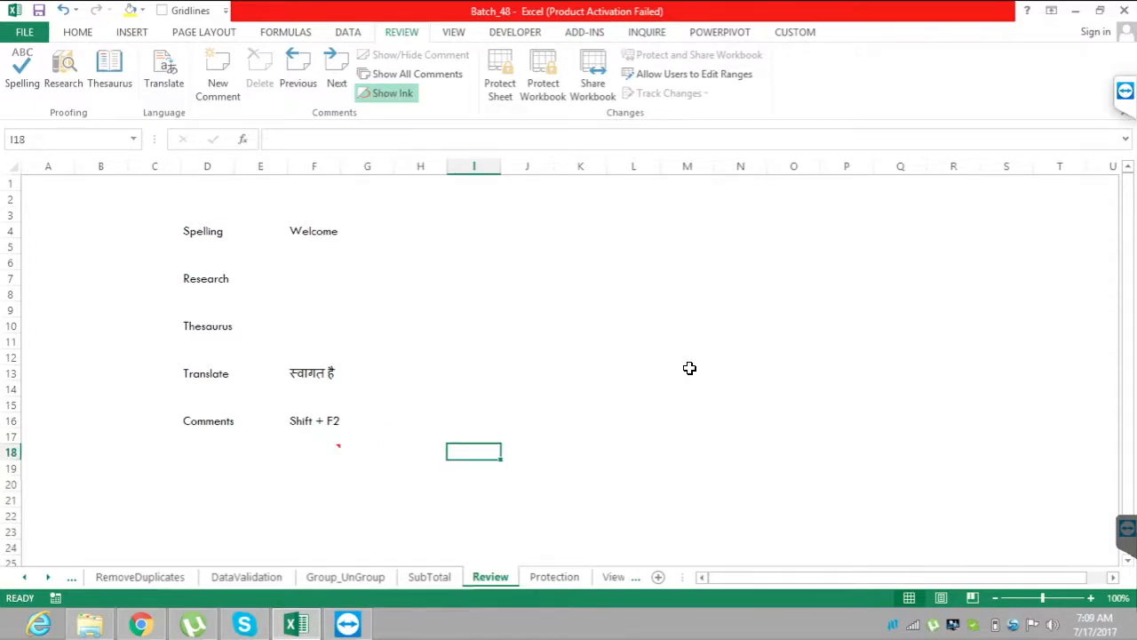
key("shift+F2")
left_click(794, 404)
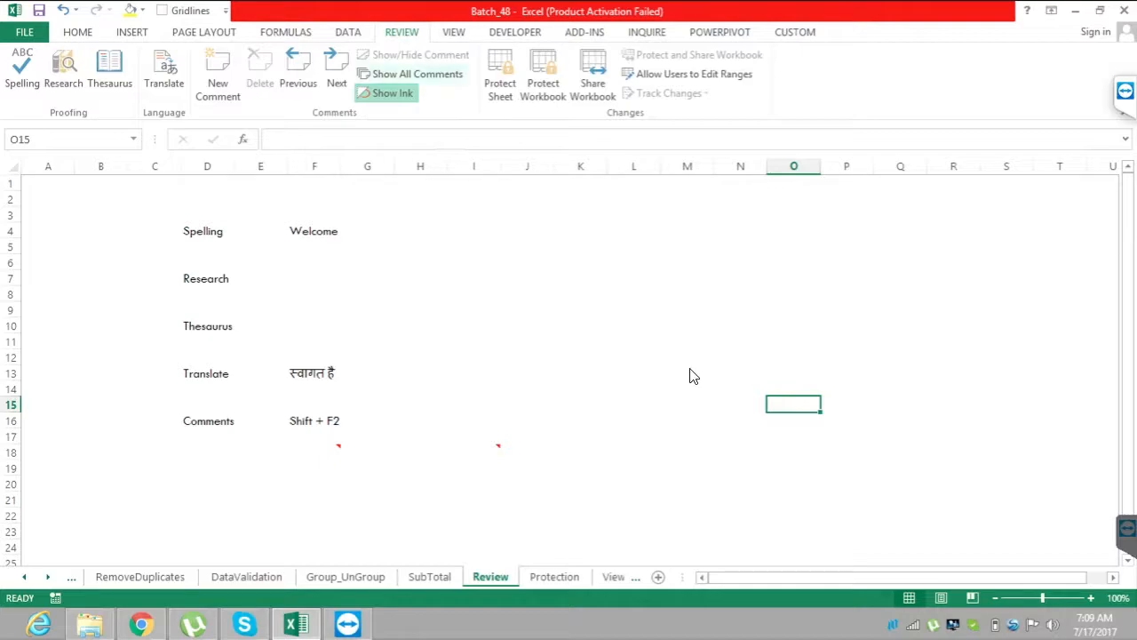
Display all comments on the sheet at once and hide them again.
left_click(412, 74)
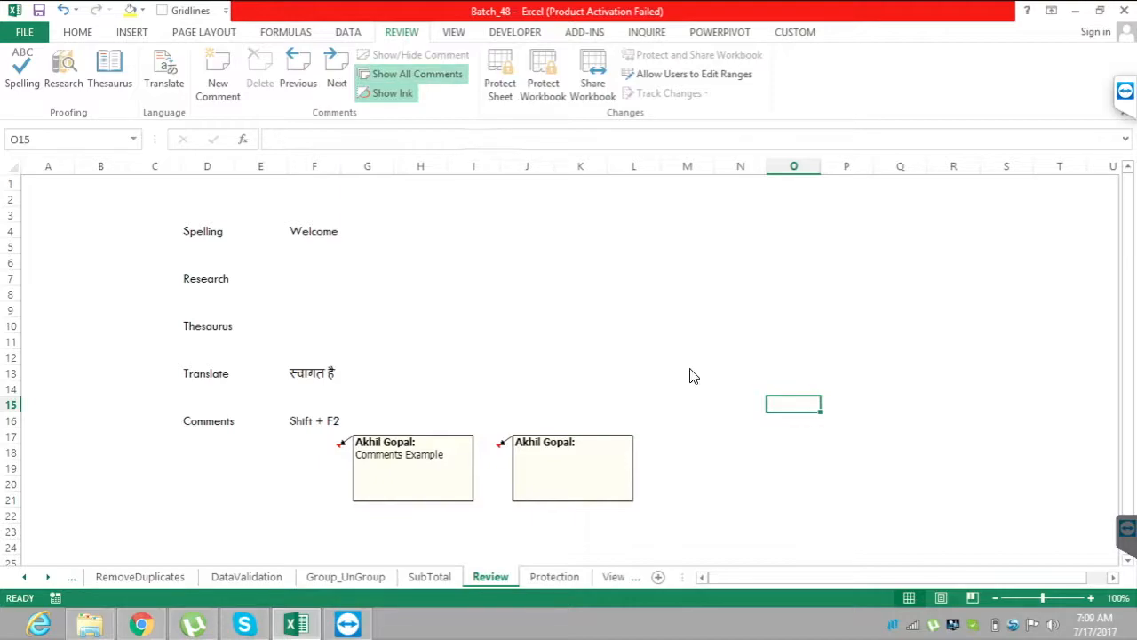
left_click(412, 74)
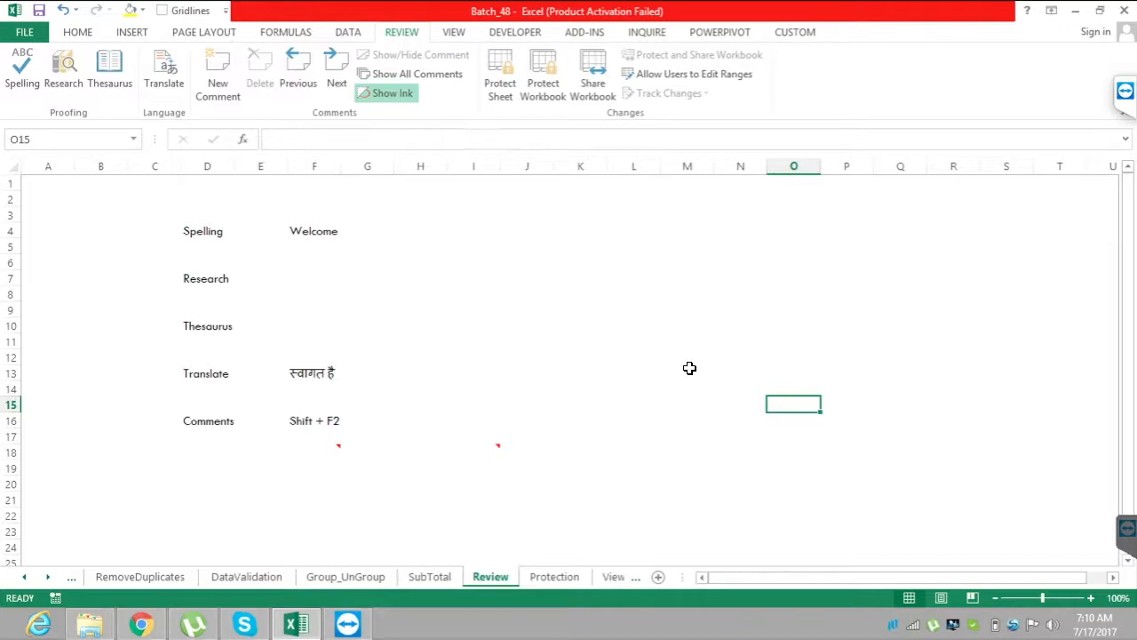
Switch to the Protection sheet and enter "Protect Sheet" in cell E5.
key("ctrl+Page_Down")
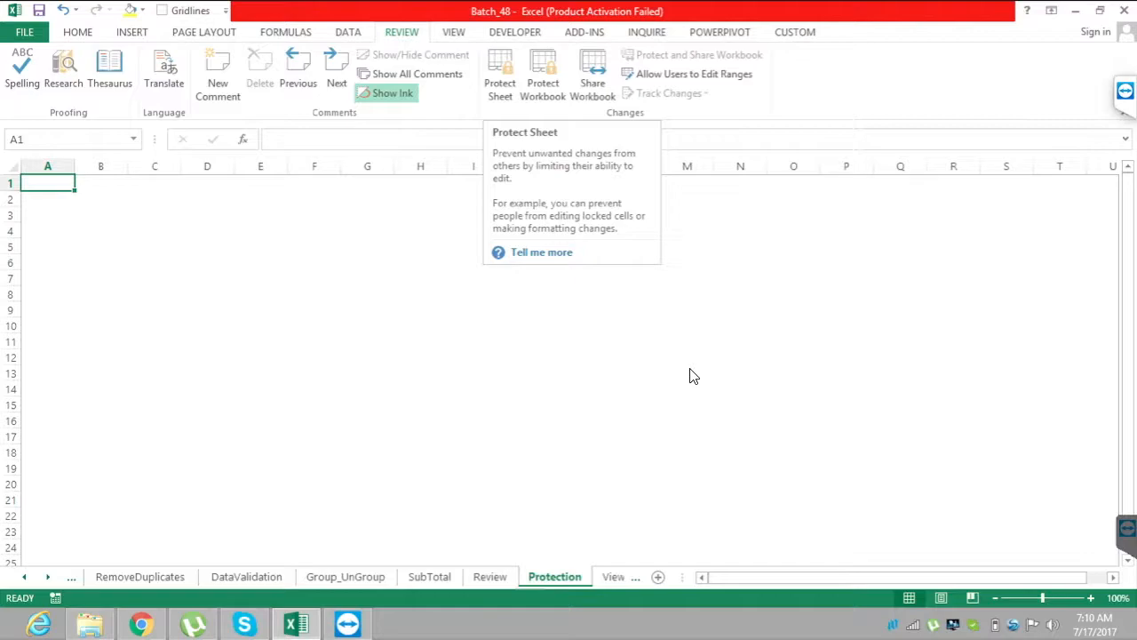
left_click(367, 278)
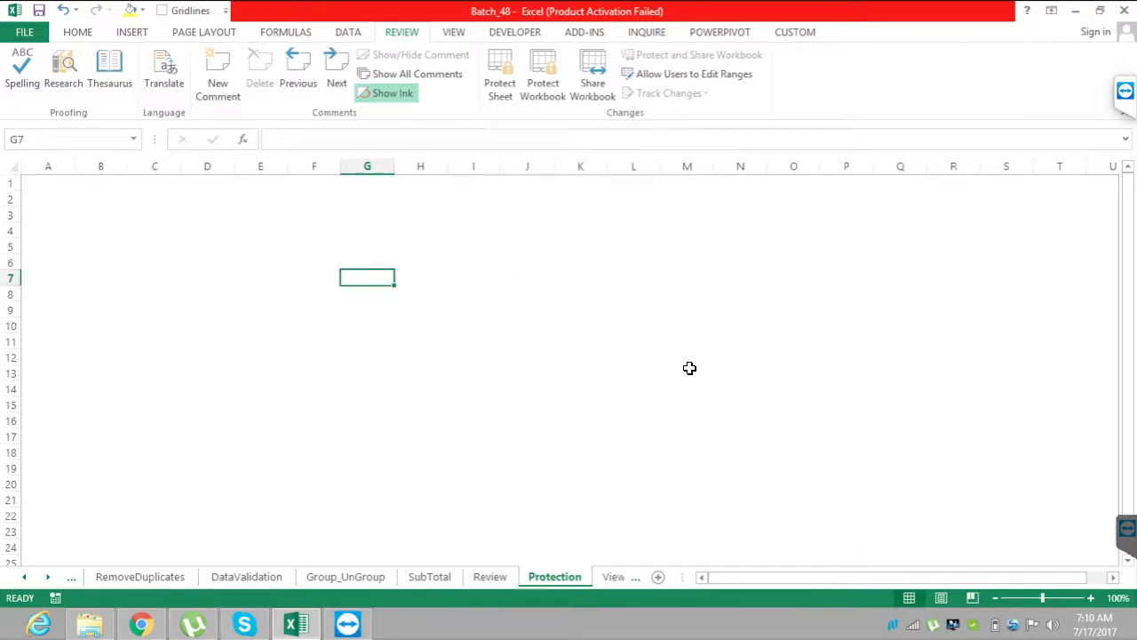
left_click(260, 263)
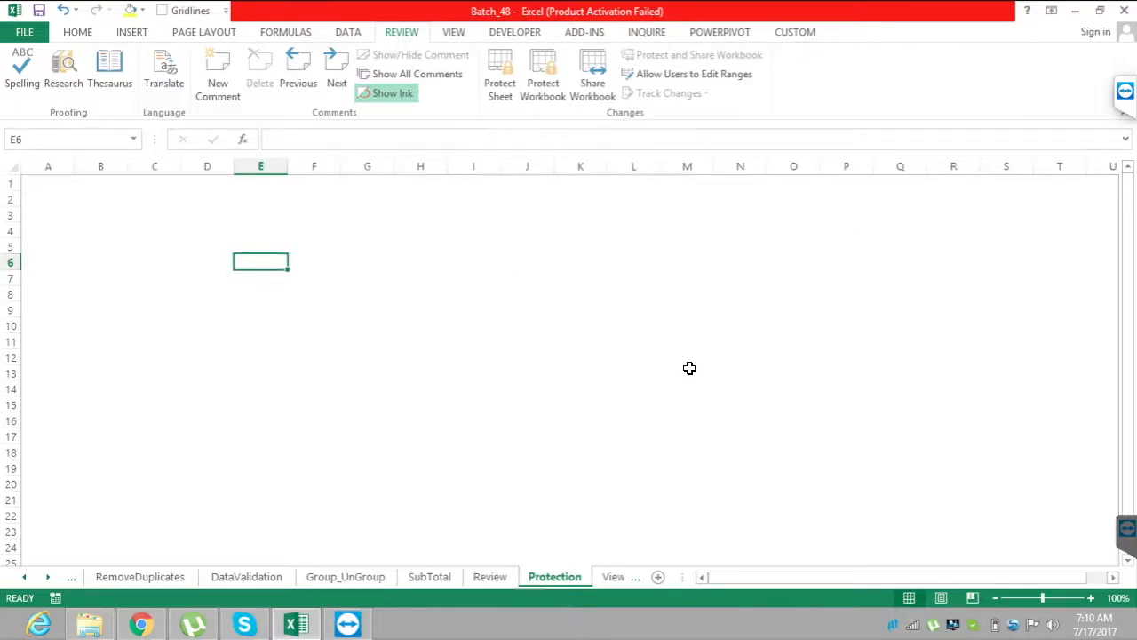
key("Up")
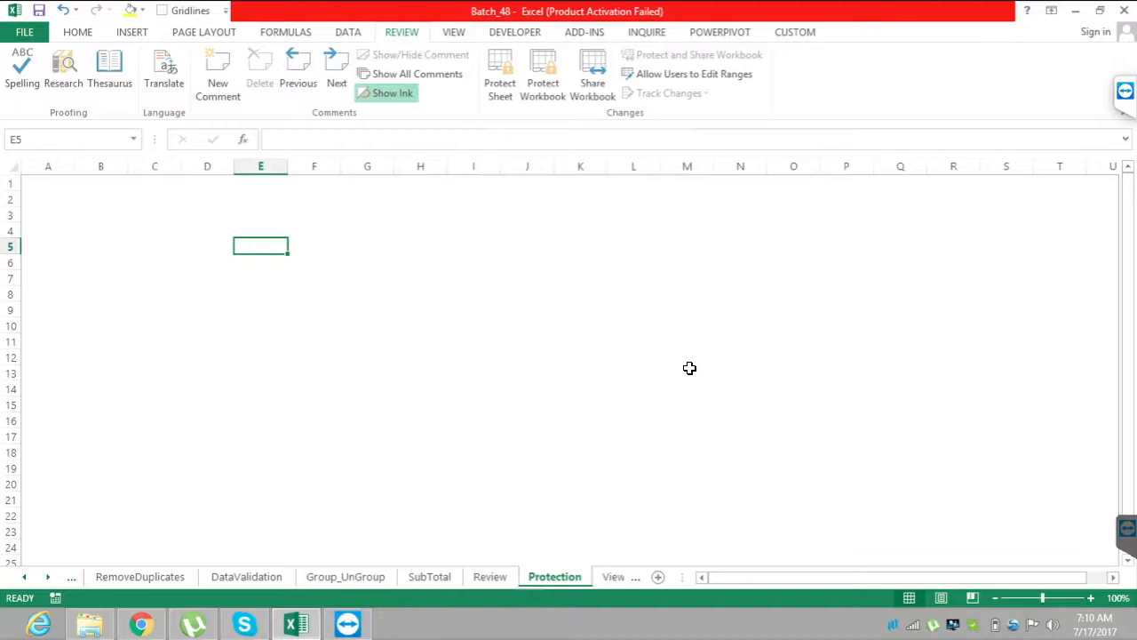
type("Prote")
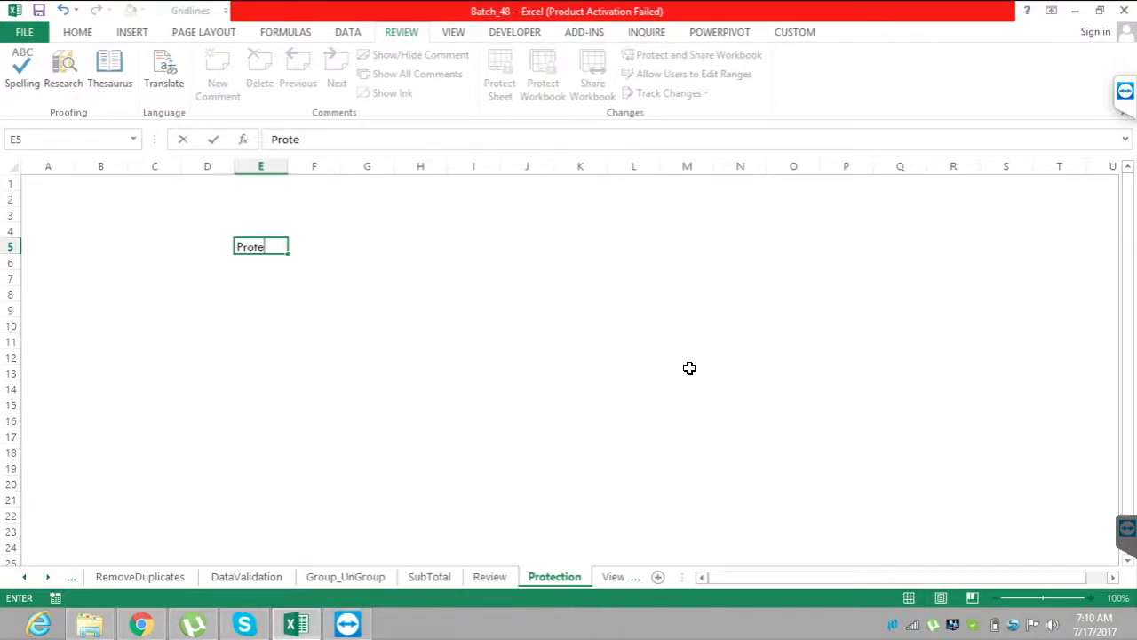
type("ct Shee")
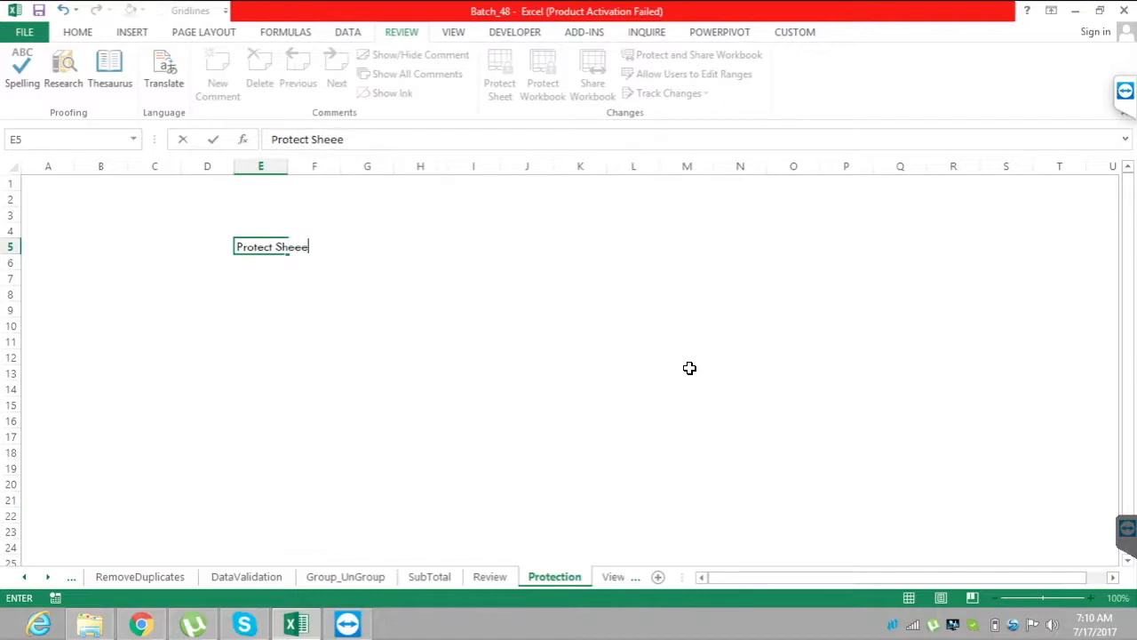
type("t")
key("Return")
Autofit the width of column E to the "Protect Sheet" text in cell E5.
key("Up")
key("alt")
key("alt")
key("alt+h")
key("o")
key("i")
Enter "Protect Workbook" in cell E10 and autofit column E to that text.
key("Down")
key("Down")
key("Down")
key("Down")
key("Down")
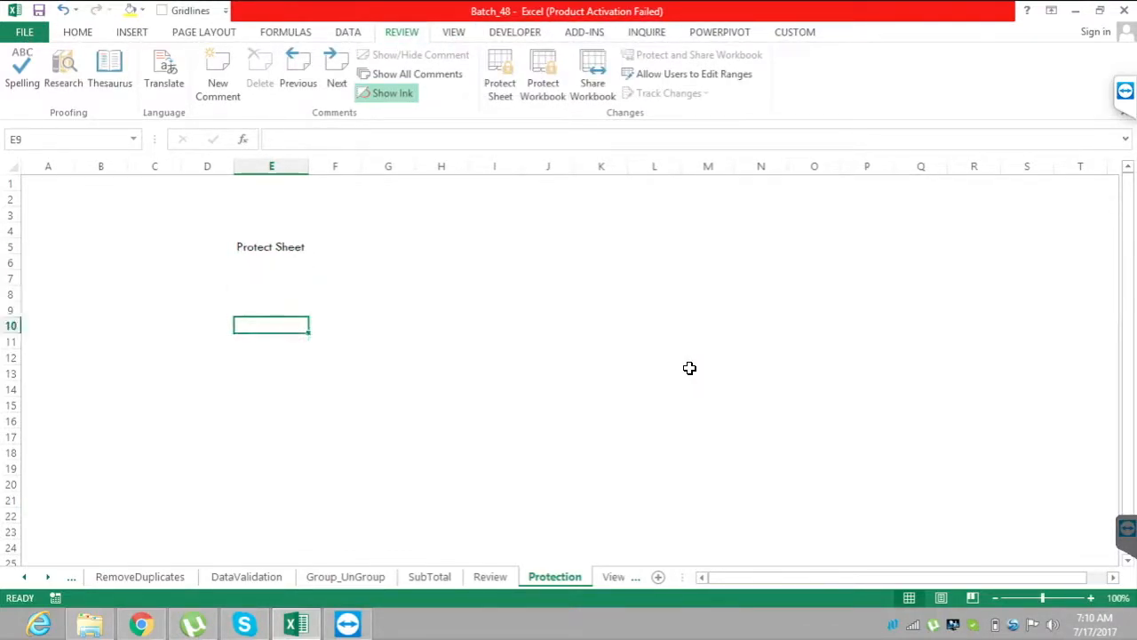
type("Pro")
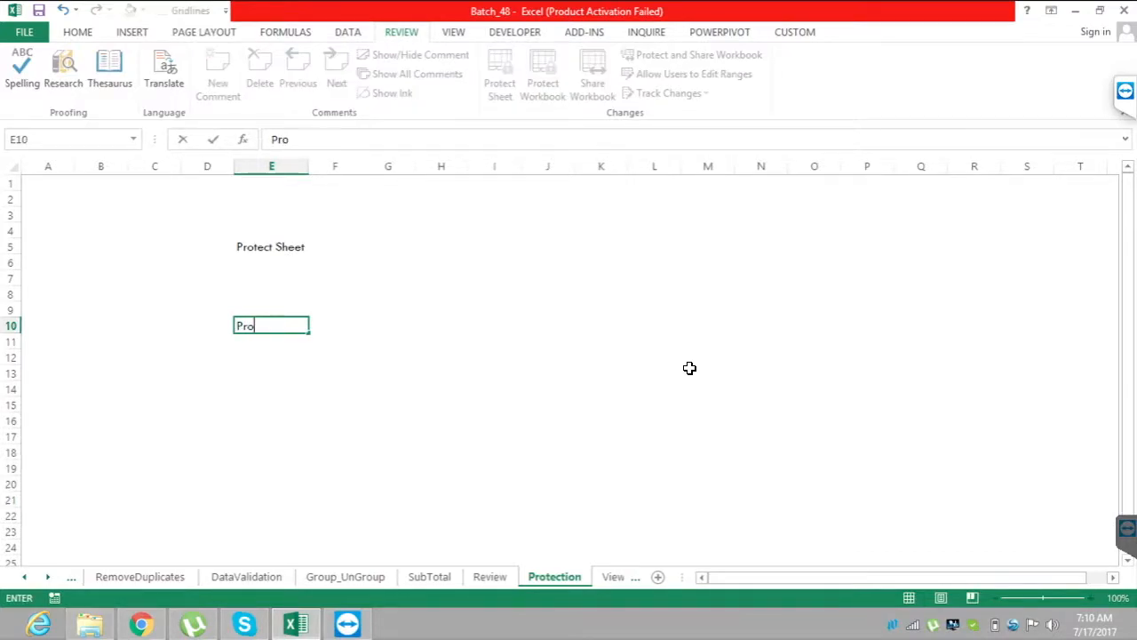
type("tect Wor")
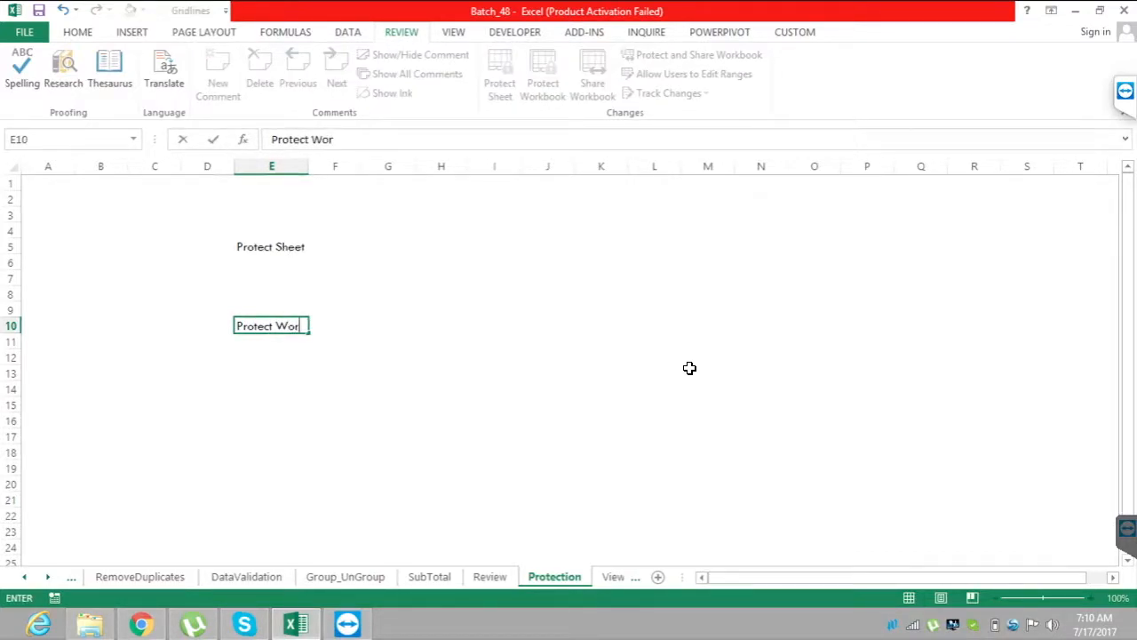
type("kbook")
key("Return")
key("Up")
key("alt+r")
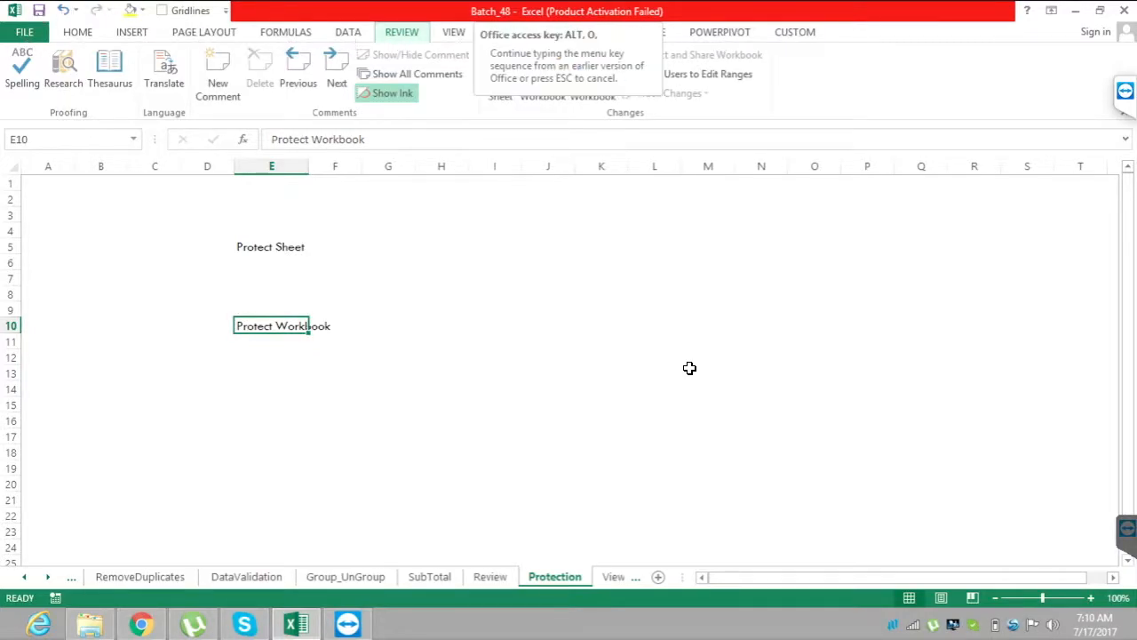
Enter "Encrypt with Password" in cell E14.
key("Down")
key("Down")
key("Down")
key("Down")
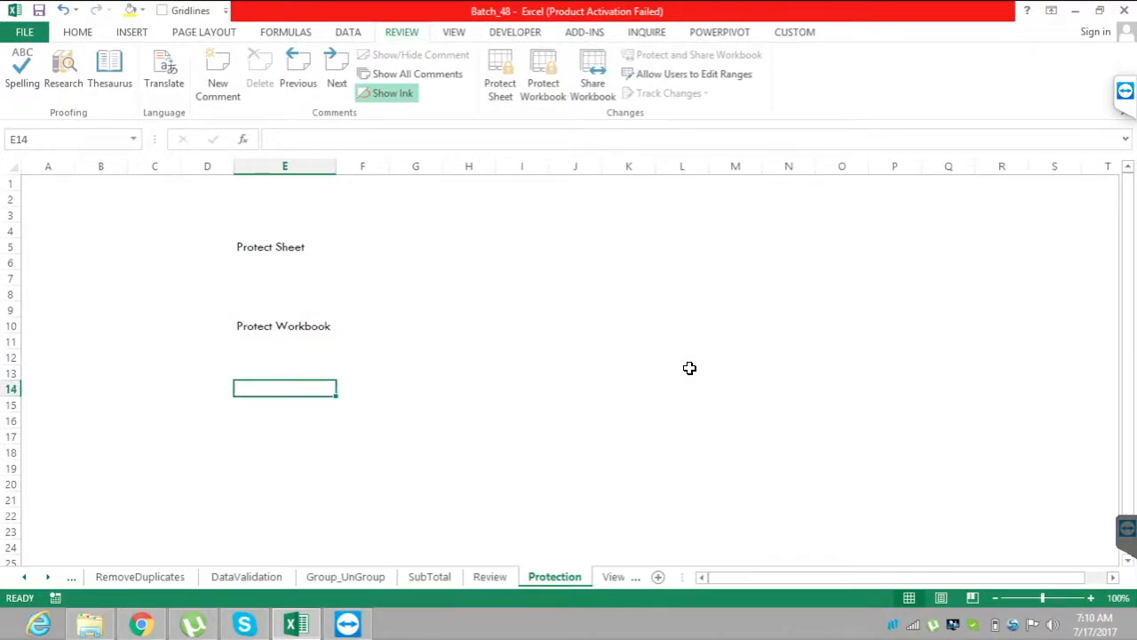
key("Down")
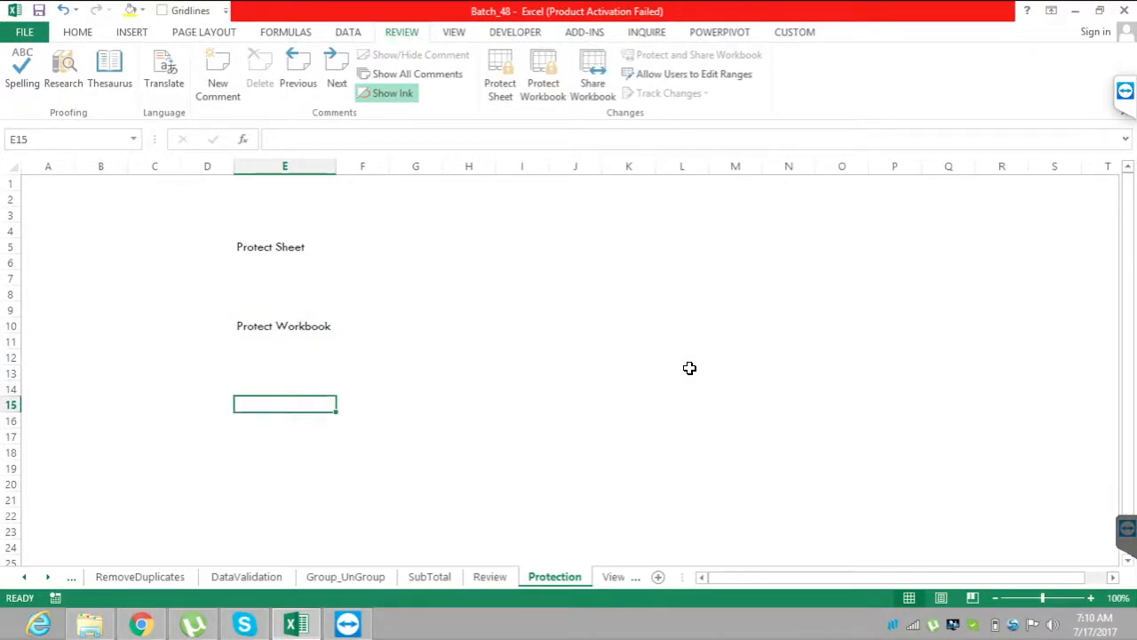
key("Up")
type("En")
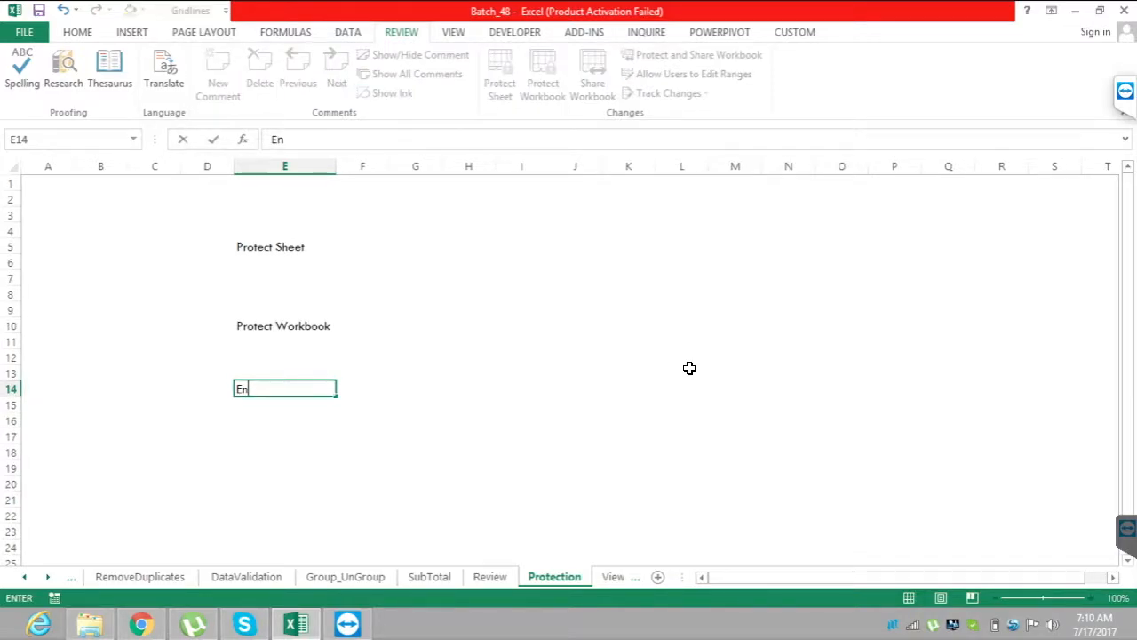
type("crypt with Password")
key("Return")
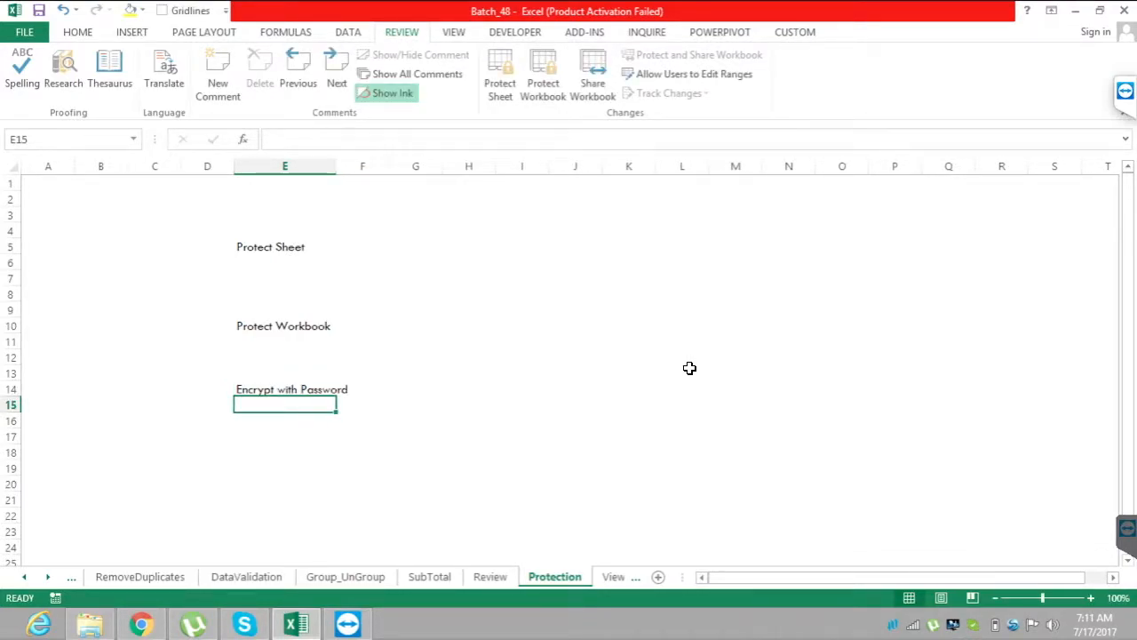
Select the whole of column E and autofit its width to the longest entry.
key("ctrl+space")
key("alt+o")
key("c")
key("a")
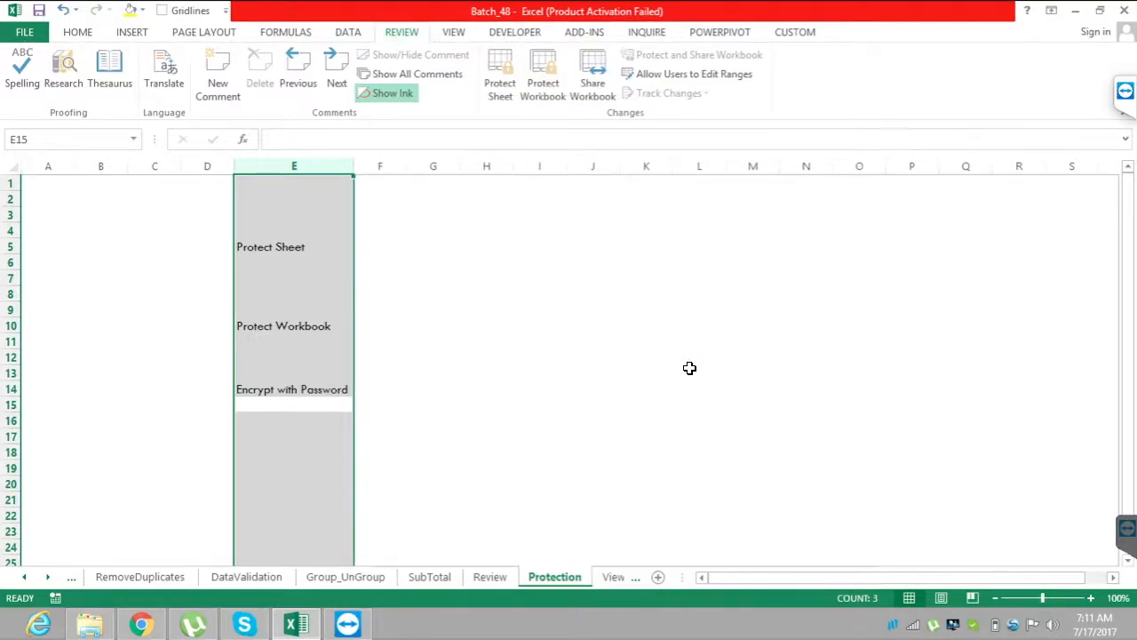
Enter the note "Limited to 1 particular sheet." in cell G5, beside the Protect Sheet label.
key("ctrl+Up")
key("ctrl+Up")
key("ctrl+Up")
key("Right")
key("Right")
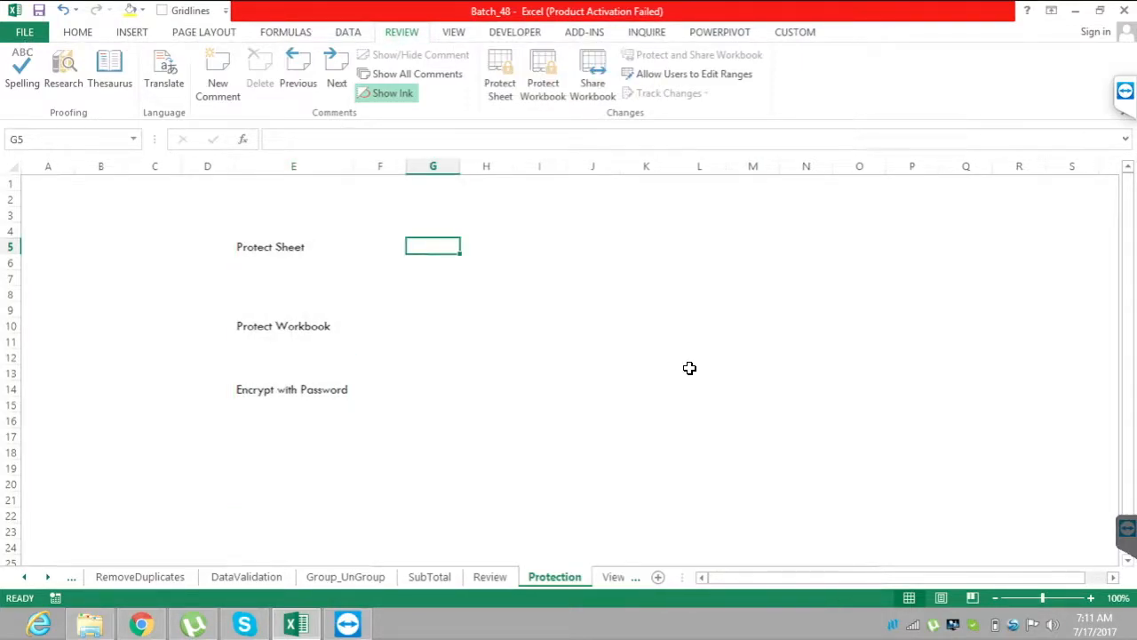
key("Right")
key("Left")
key("Right")
key("Left")
type("Lime")
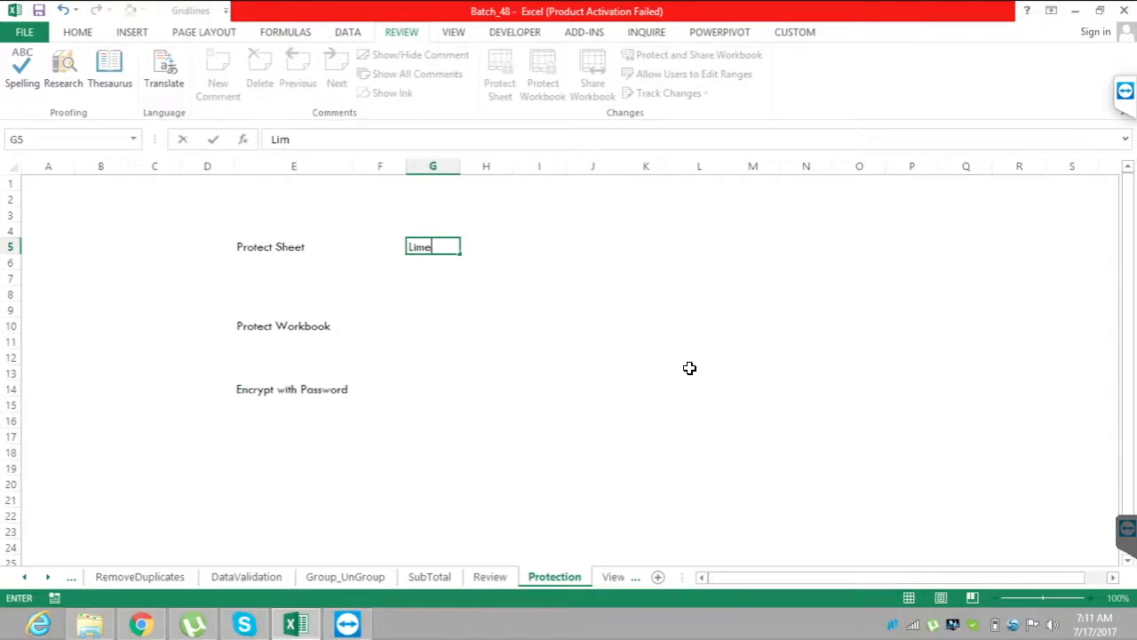
key("BackSpace")
type("ited to")
type(" 1 particu")
type("ar")
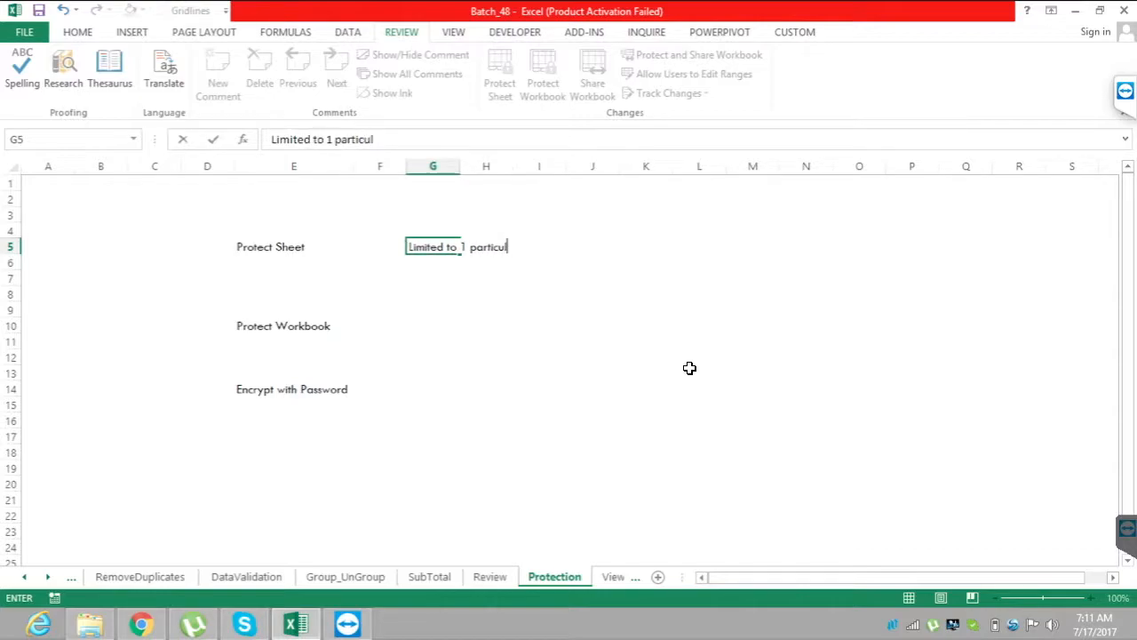
key("BackSpace")
key("BackSpace")
key("BackSpace")
type("lar sheet.")
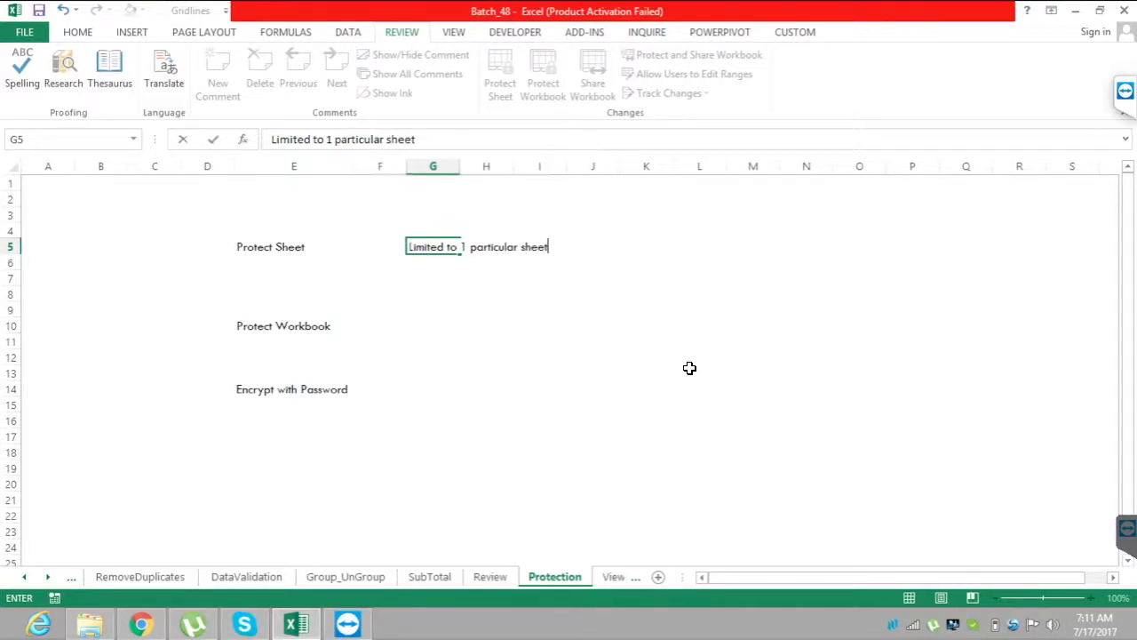
key("Return")
key("Return")
key("Return")
key("Return")
key("Return")
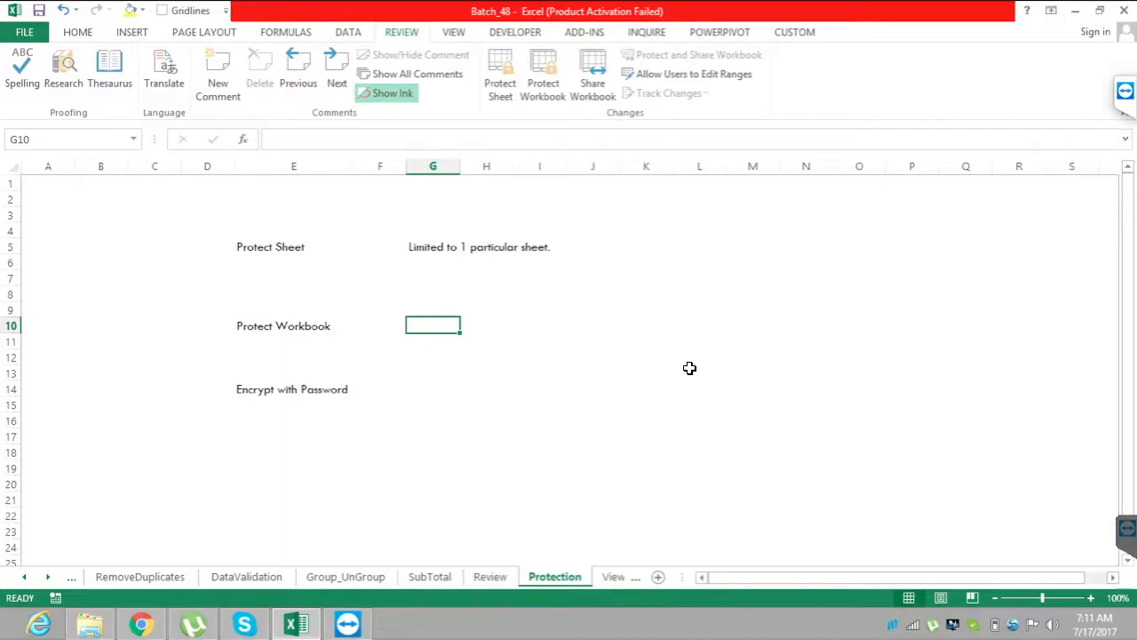
Enter the note "Protecting structural changes from the user." in cell G10, beside the Protect Workbook label.
type("S")
key("BackSpace")
type("S")
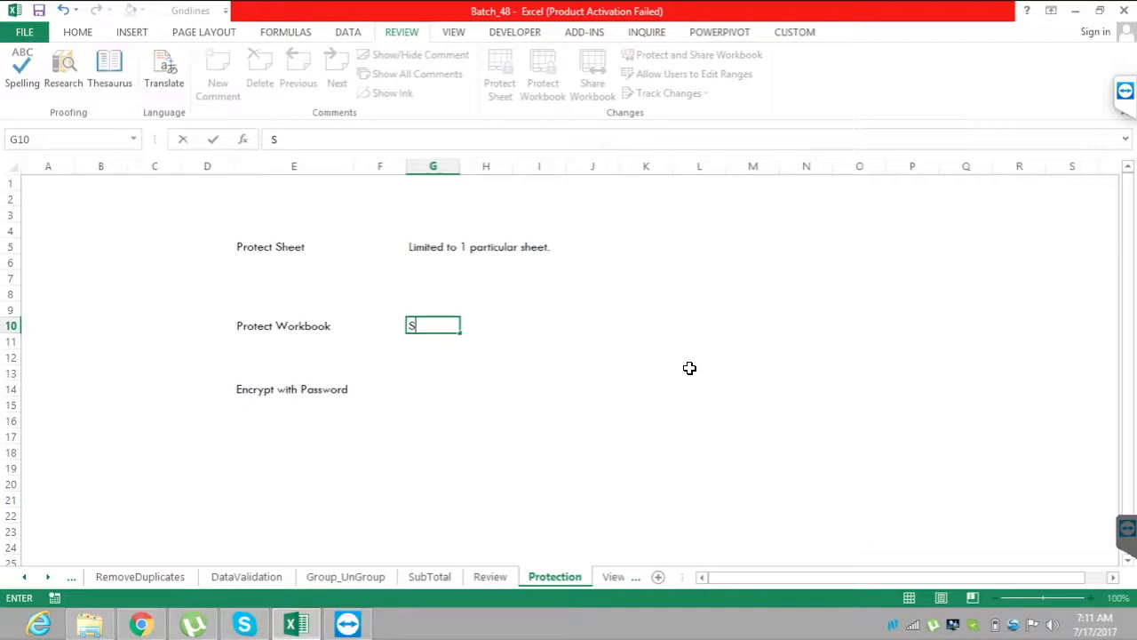
key("BackSpace")
type("Pa")
key("BackSpace")
type("rotecting structur")
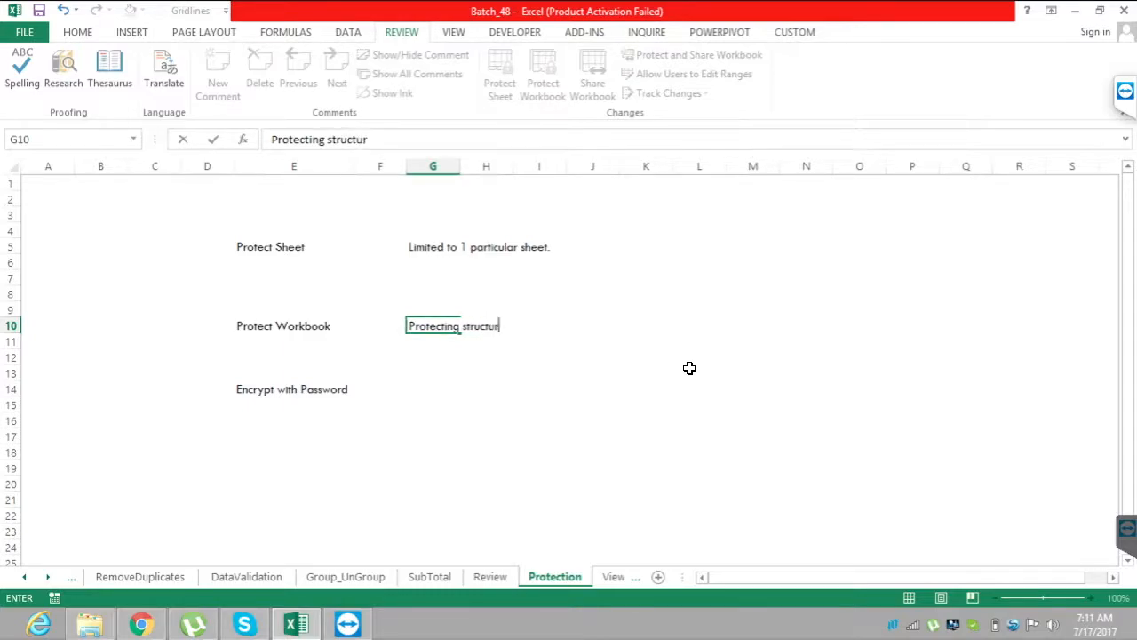
type("al chang")
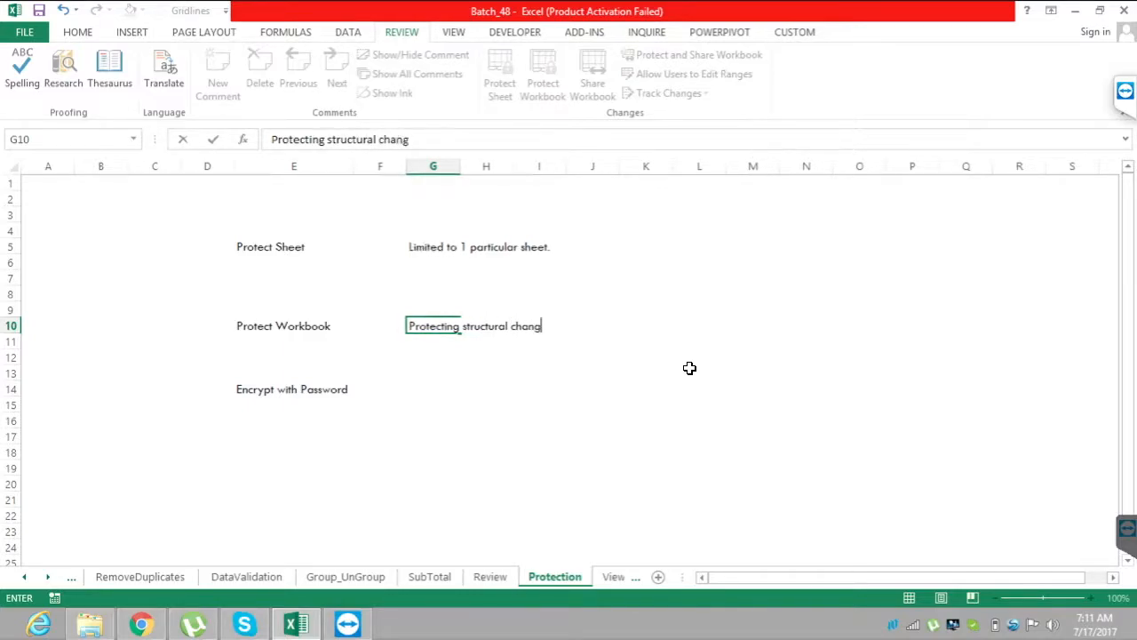
type("es from the user.")
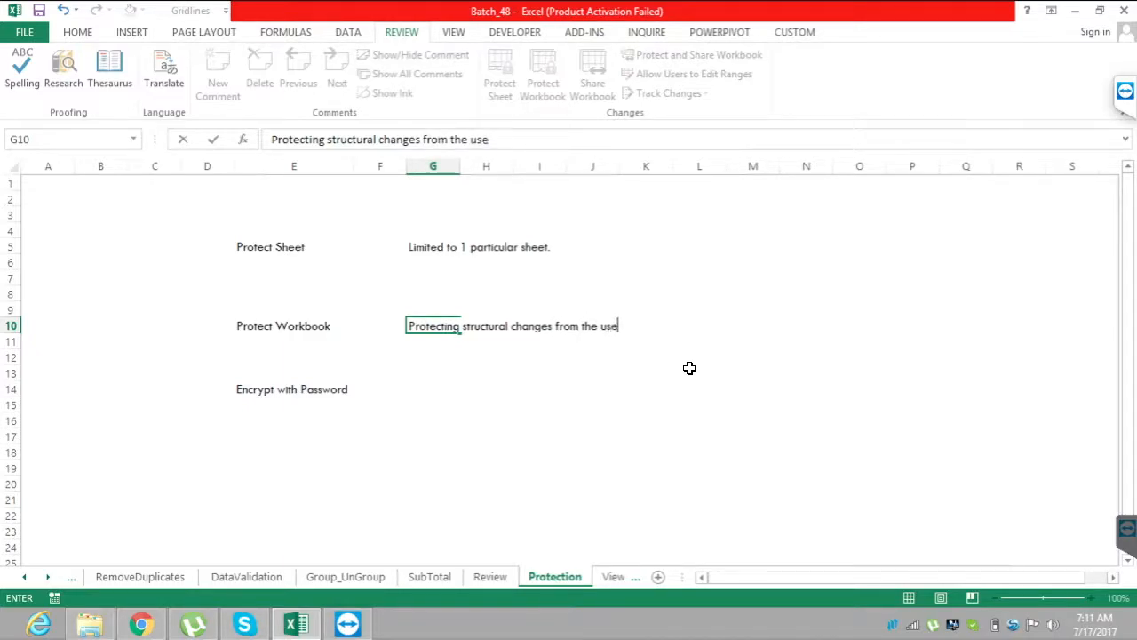
key("Return")
Enter the note "Application level protection, password req, while opening the file." in cell G14, beside the Encrypt with Password label.
key("Down")
key("Down")
key("Down")
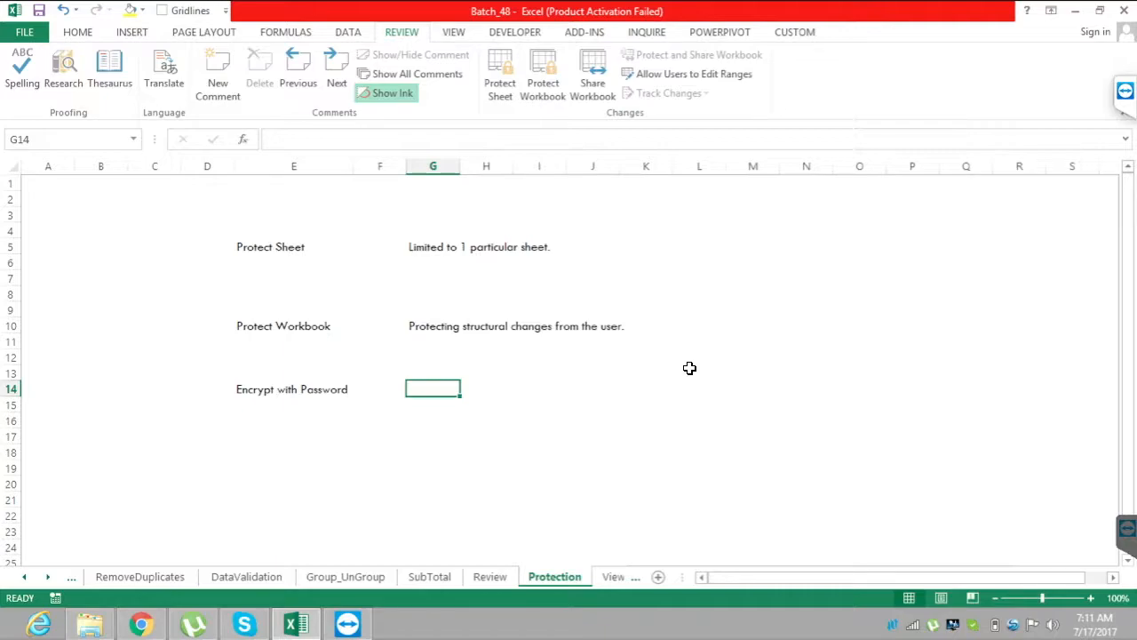
type("Ap")
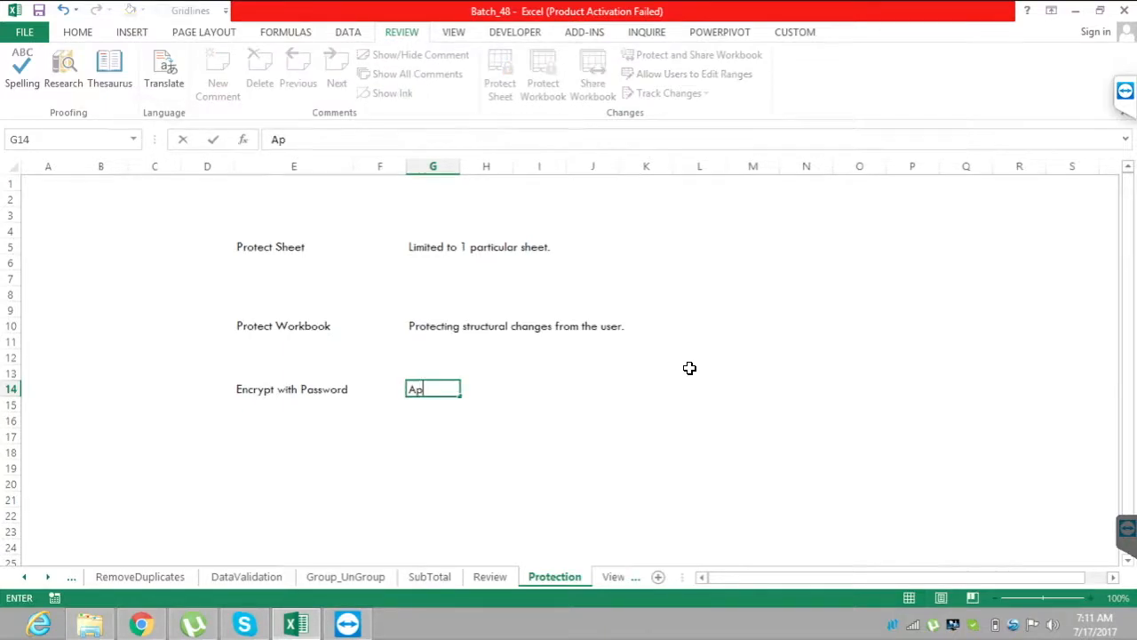
type("piicati")
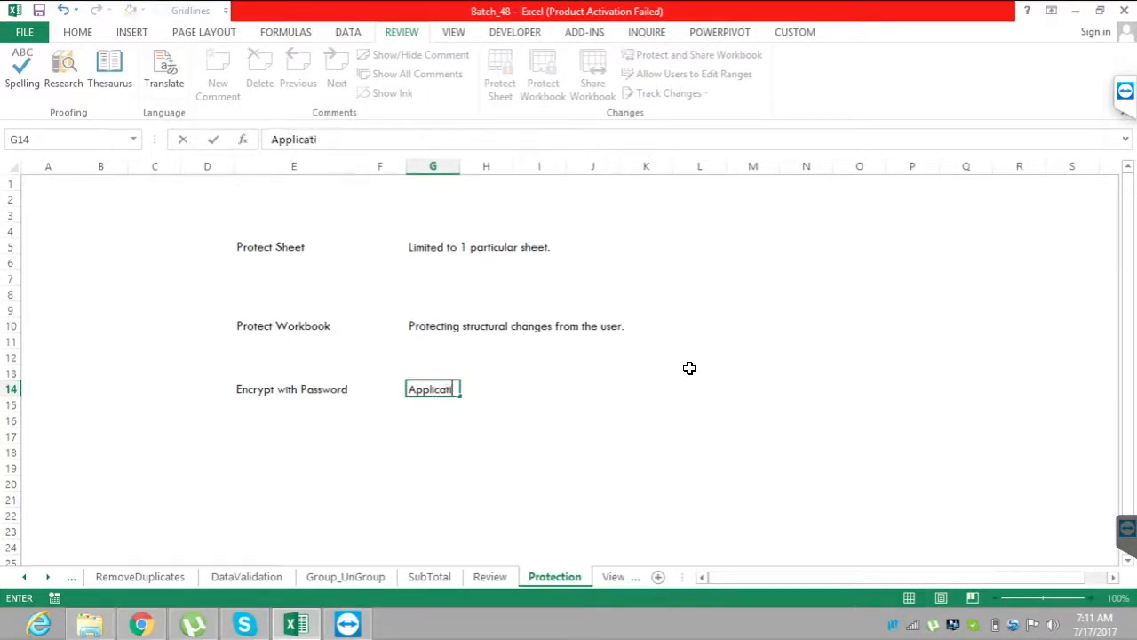
type("on level protection.")
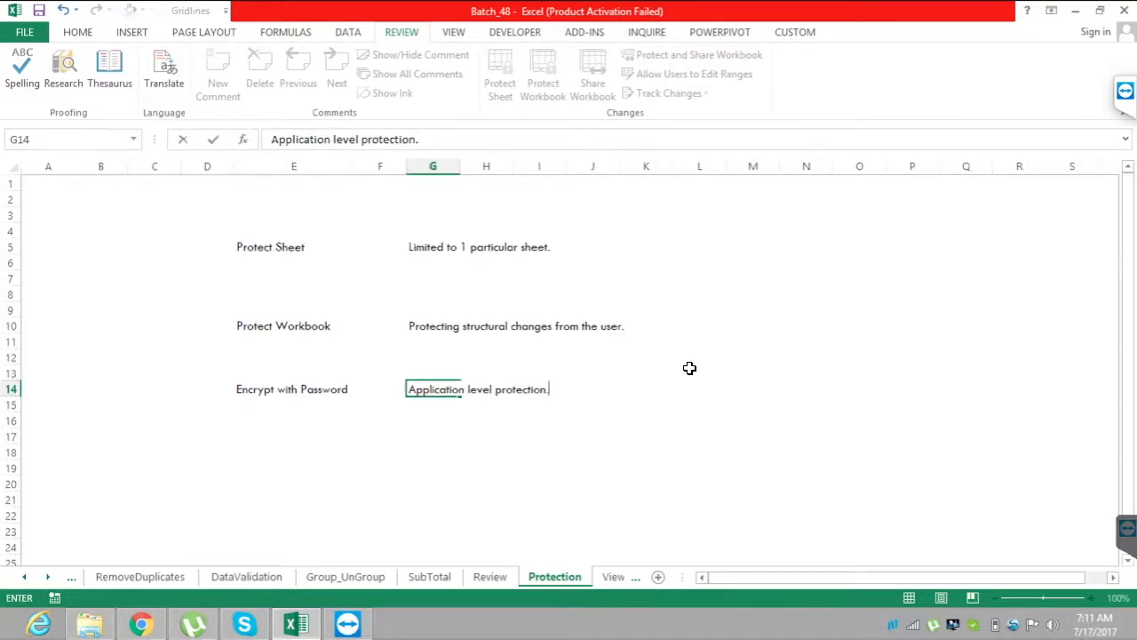
key("BackSpace")
type(", pass")
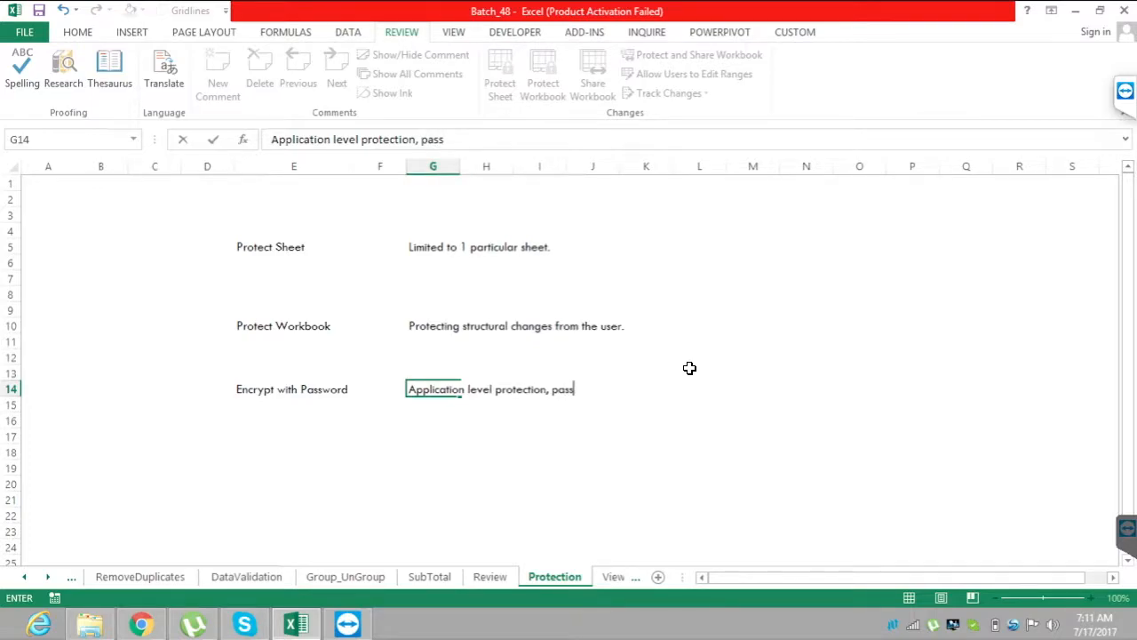
type("word req")
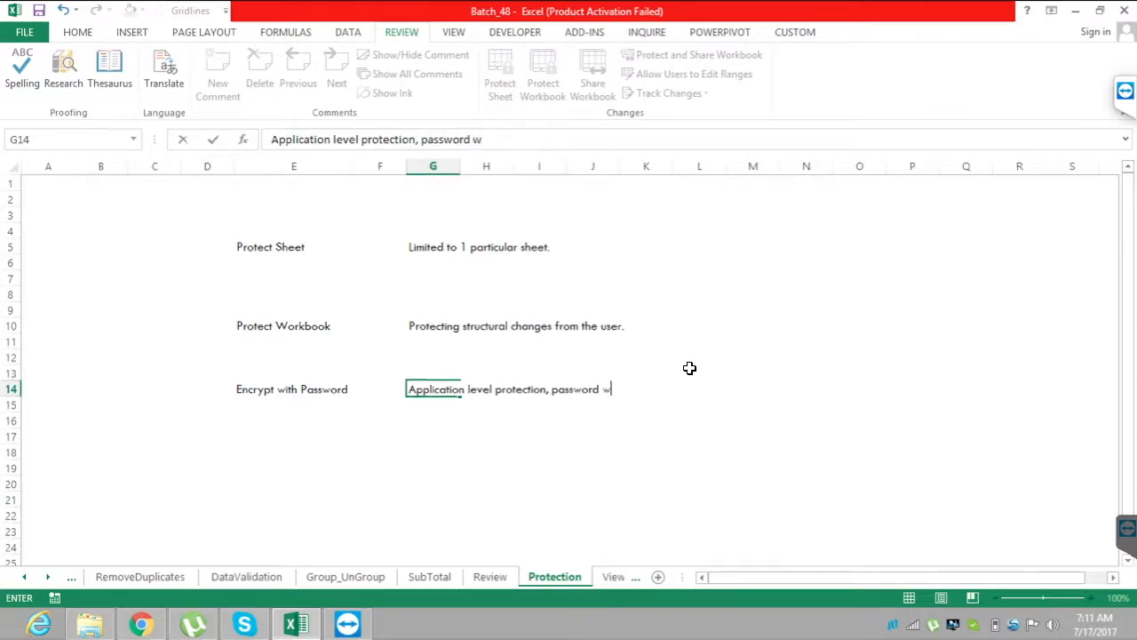
type(", hi")
key("BackSpace")
key("BackSpace")
type("while open")
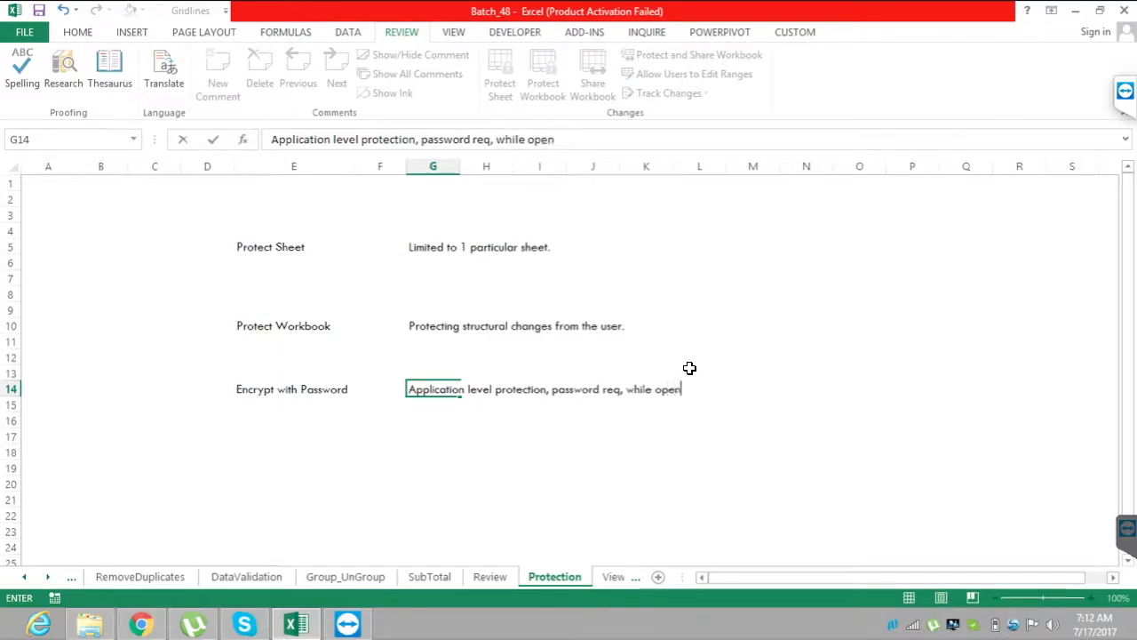
type("ing the file.")
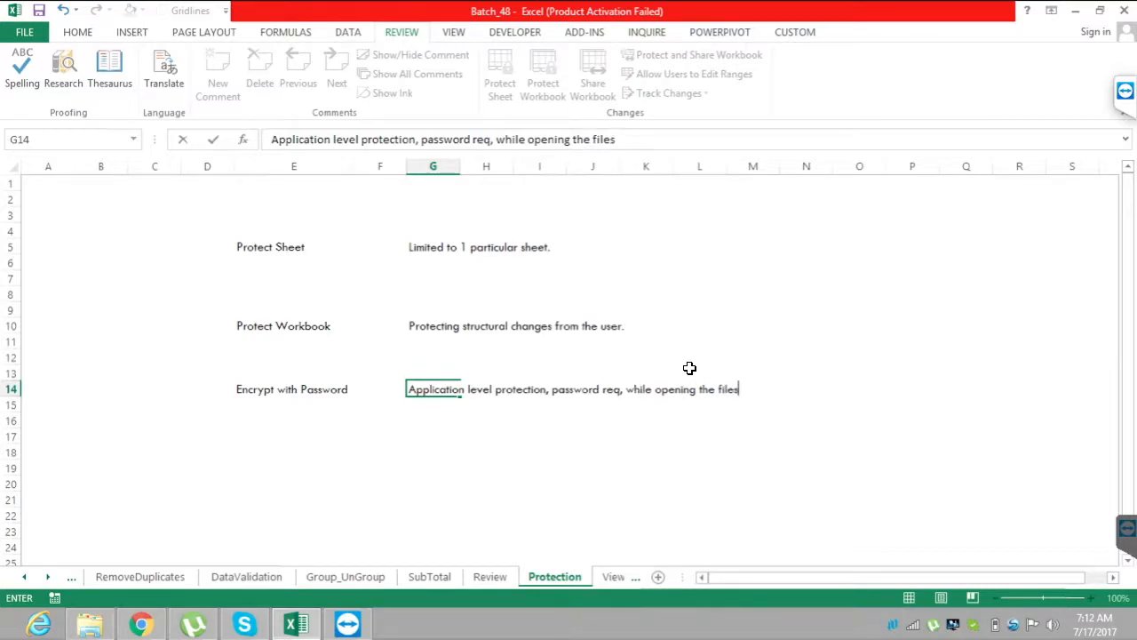
key("Return")
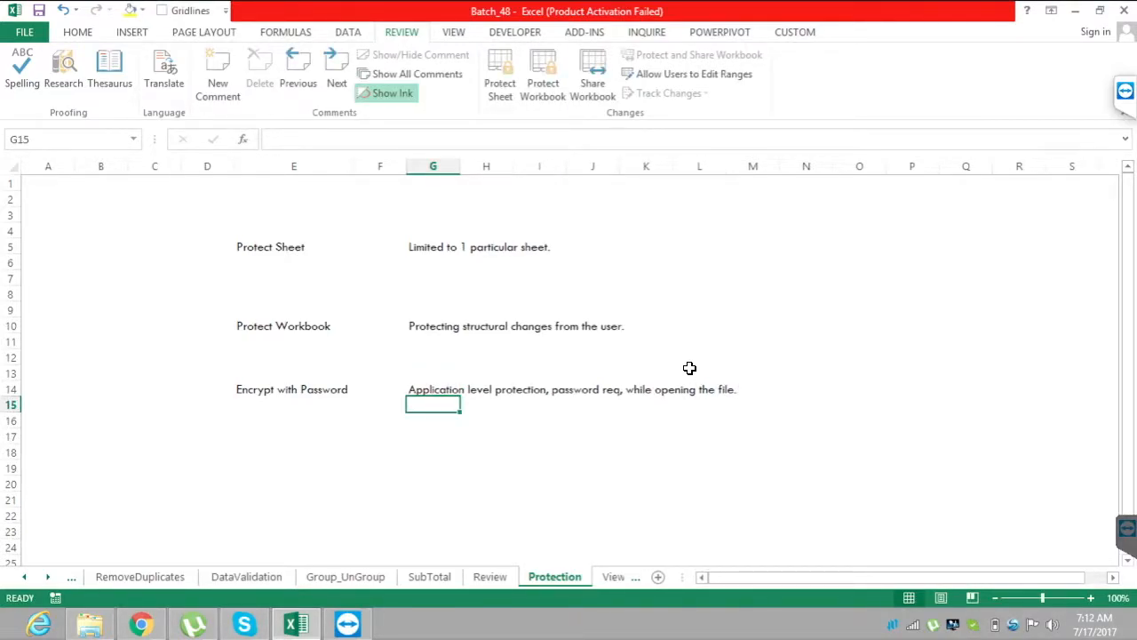
Insert a blank row at row 12, between the Protect Workbook and Encrypt with Password entries.
key("Up")
key("Up")
key("Up")
key("Left")
key("Left")
key("shift+space")
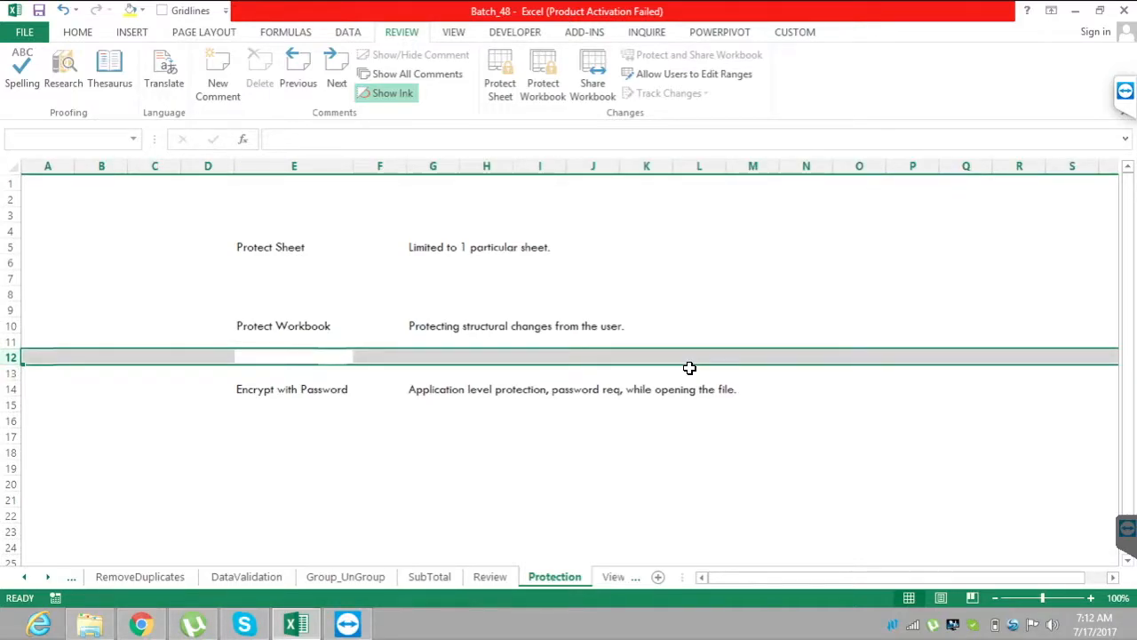
key("ctrl+shift+plus")
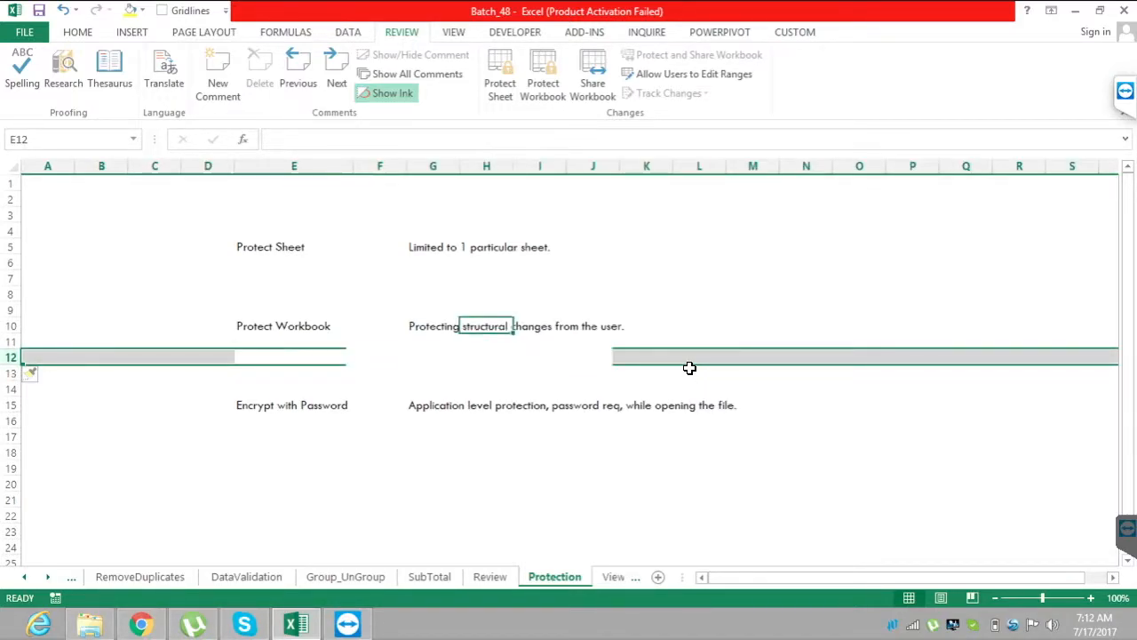
Protect the Protection sheet with the default permissions, entering and re-entering the password to unprotect the sheet.
key("Up")
key("Up")
key("Up")
key("Up")
key("Left")
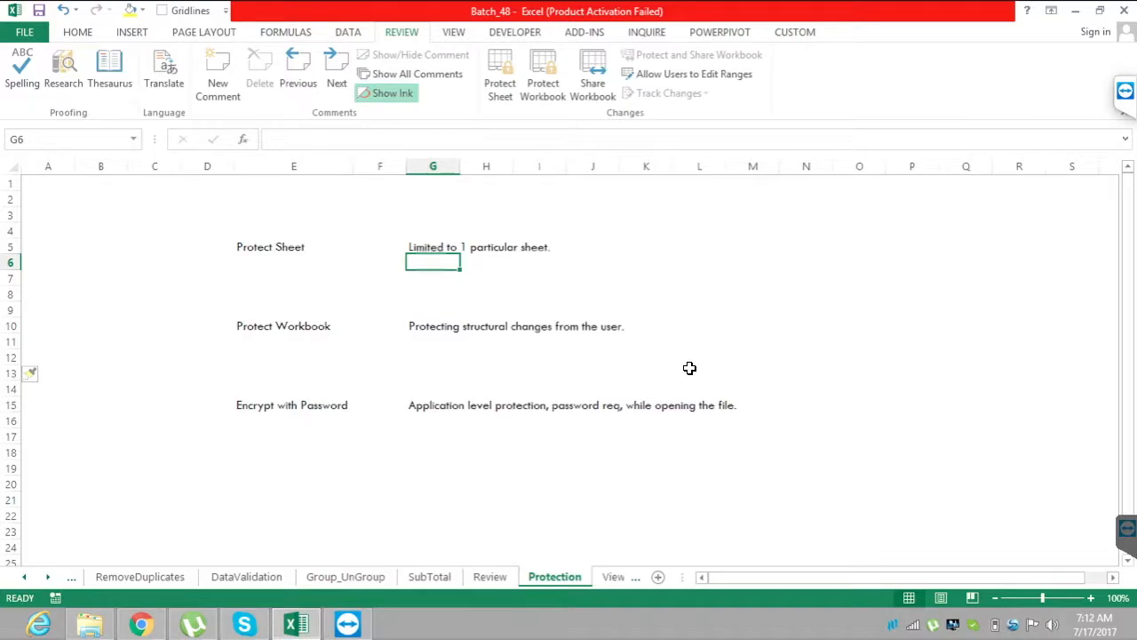
key("Up")
key("Left")
key("Left")
key("alt+r")
key("p")
key("s")
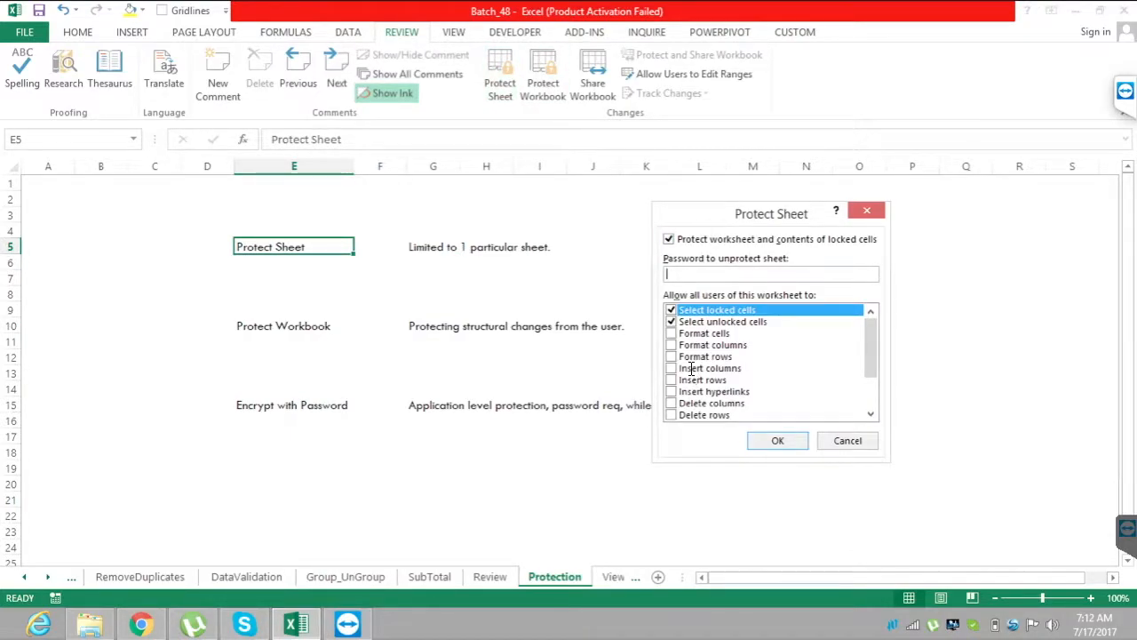
type("123")
key("Return")
type("123")
key("Return")
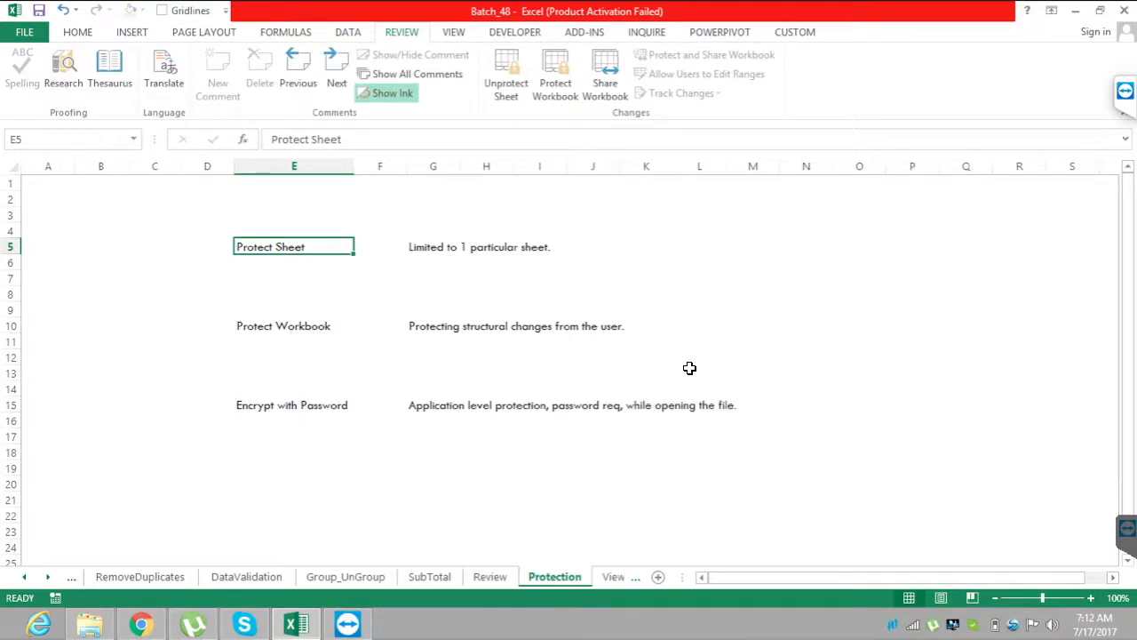
Test the sheet protection by trying to enter text in cell J8 and delete the note in cell G5.
left_click(593, 294)
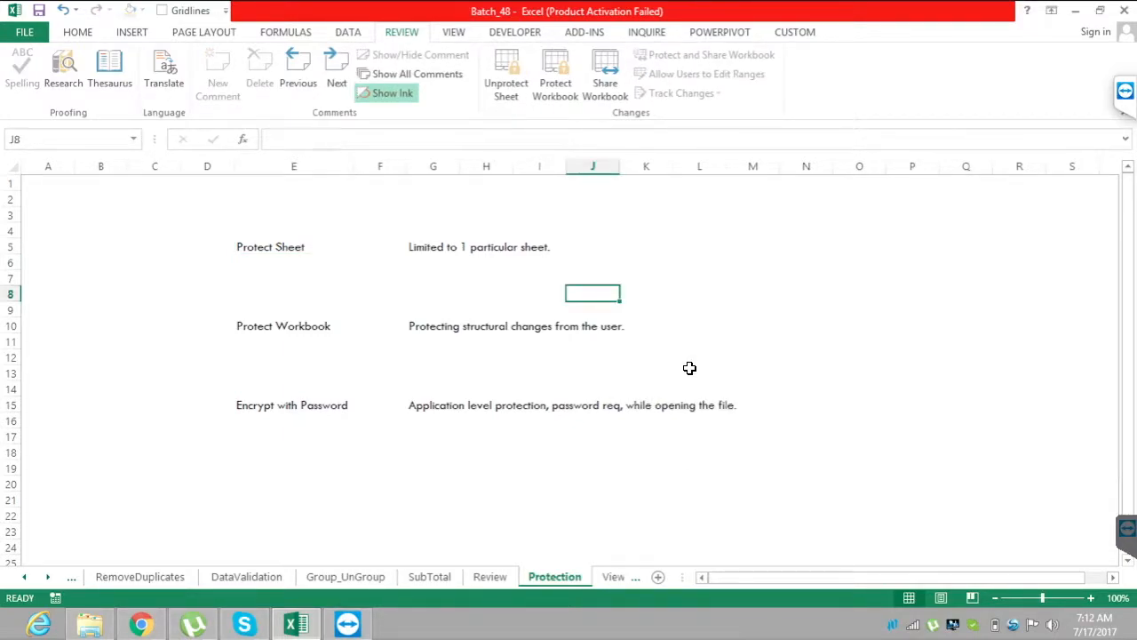
key("a")
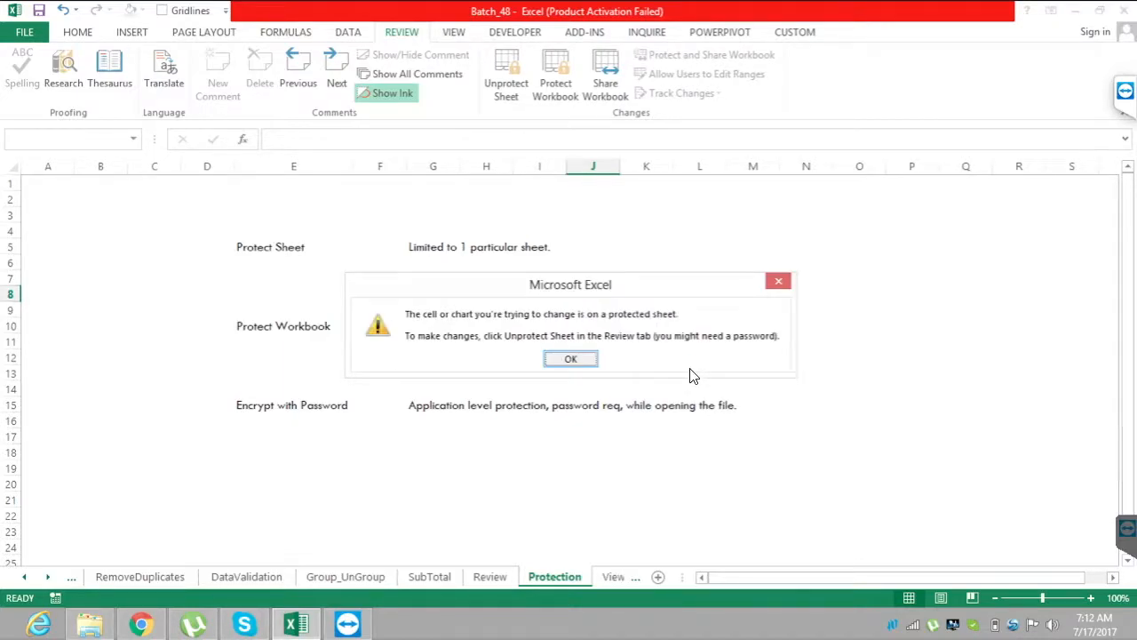
key("Return")
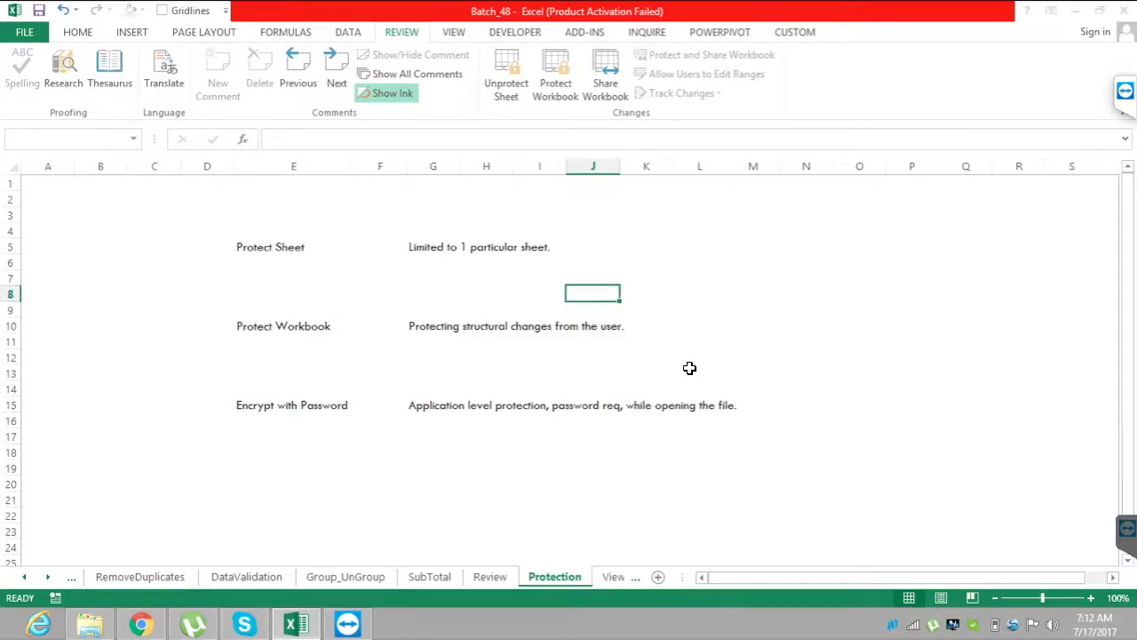
left_click(432, 247)
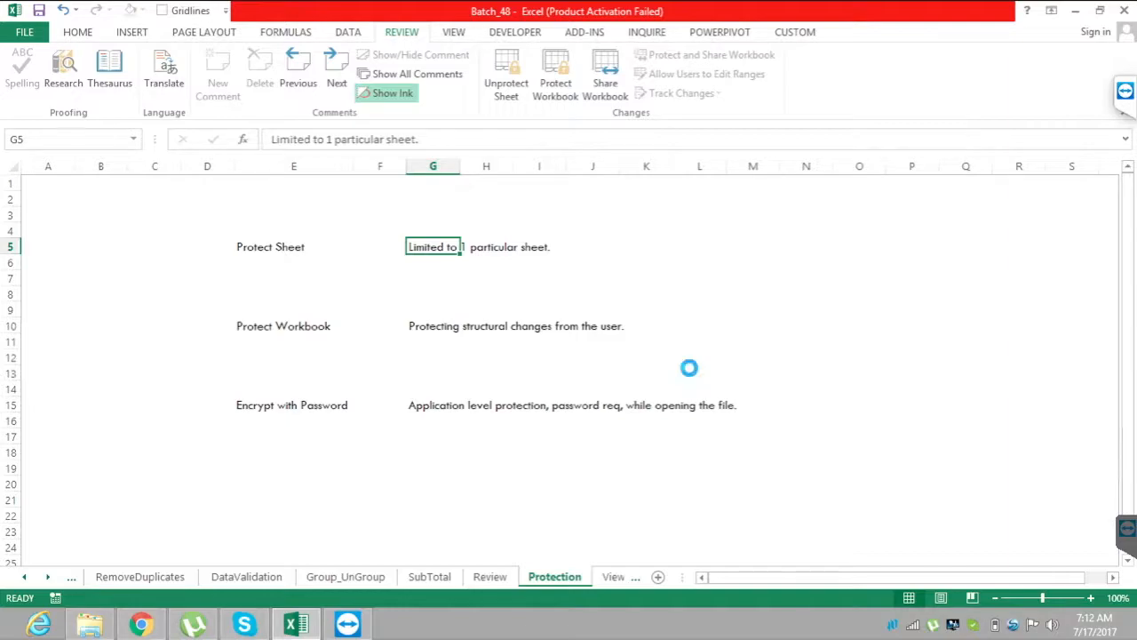
key("Delete")
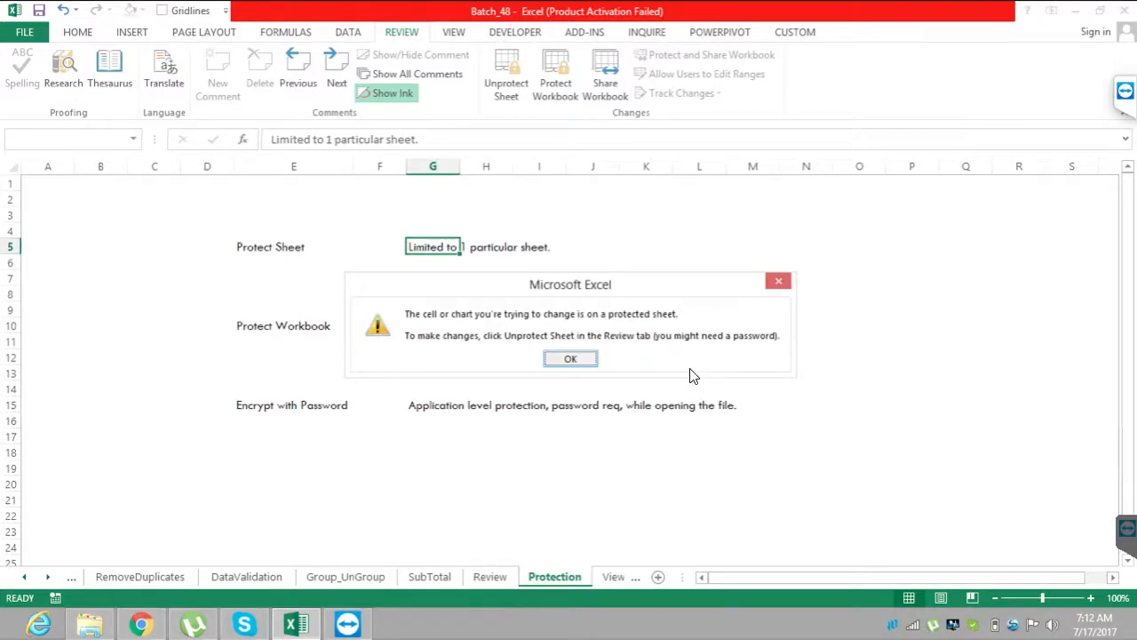
key("Return")
key("ctrl+Down")
key("ctrl+Down")
key("Right")
key("Right")
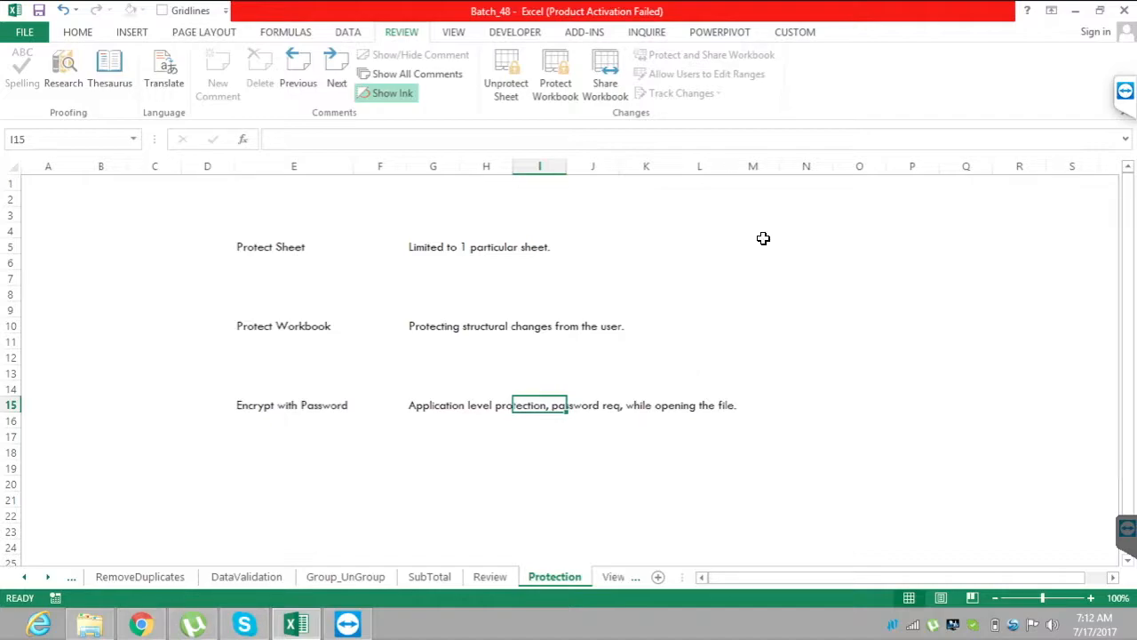
left_click(1133, 100)
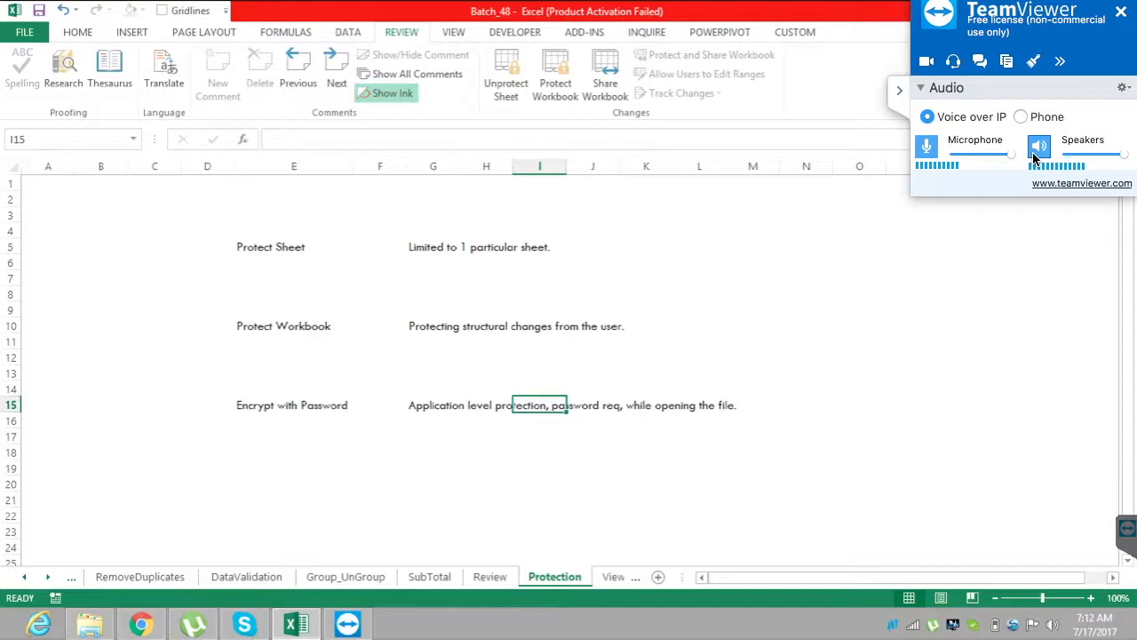
key("ctrl+Up")
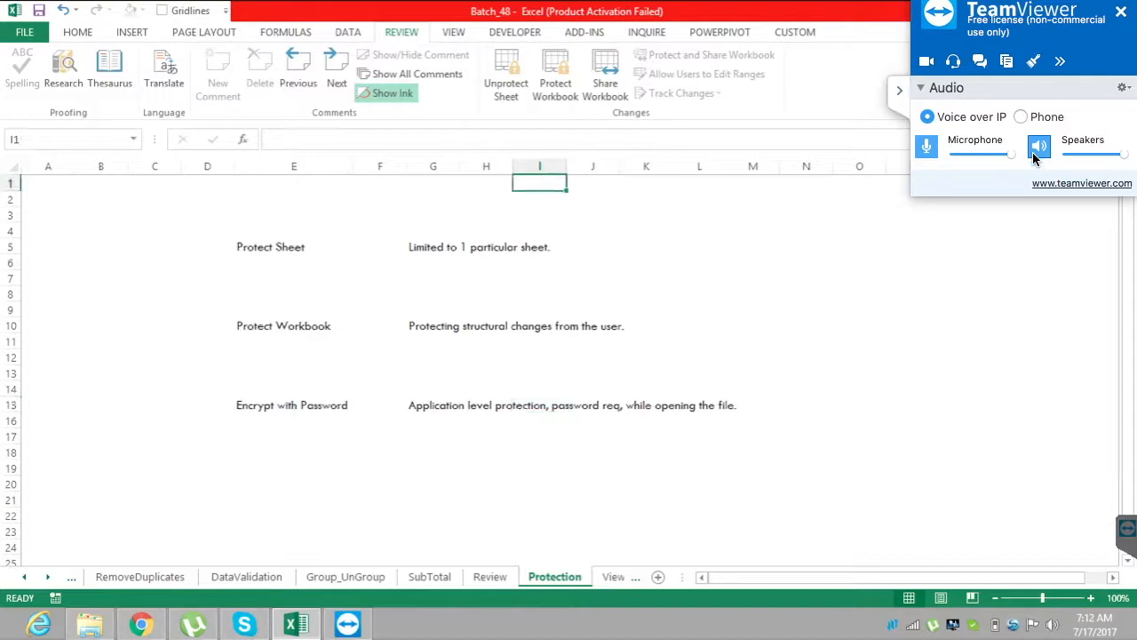
key("ctrl+Left")
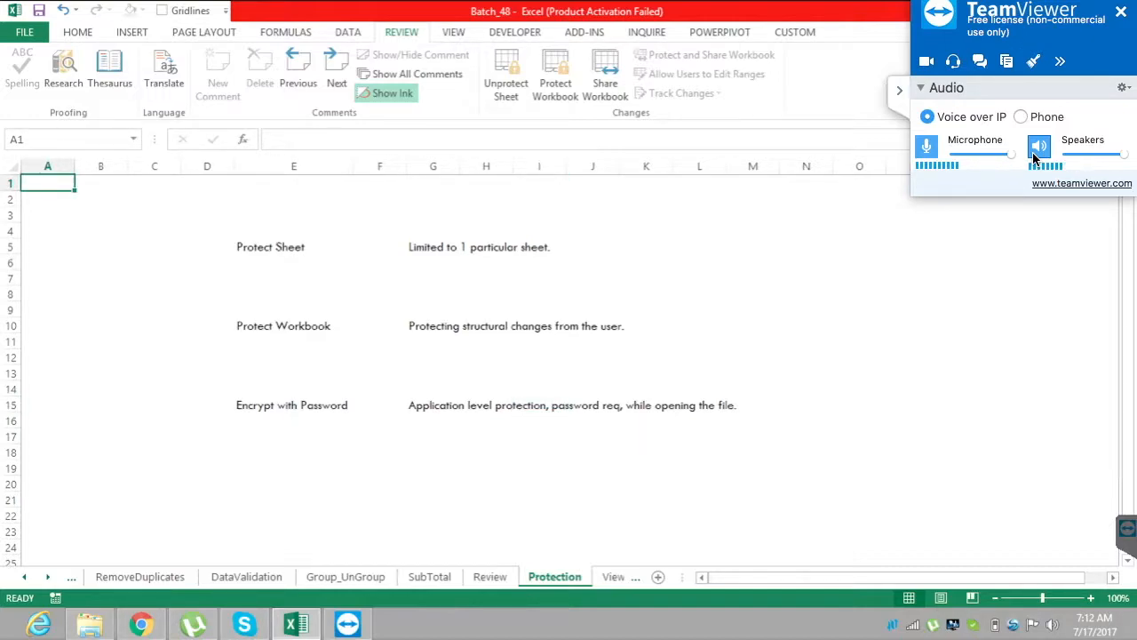
Copy the range E5:H6 on the protected sheet, and cancel the copy selection.
left_click_drag(293, 247, 487, 263)
key("ctrl+c")
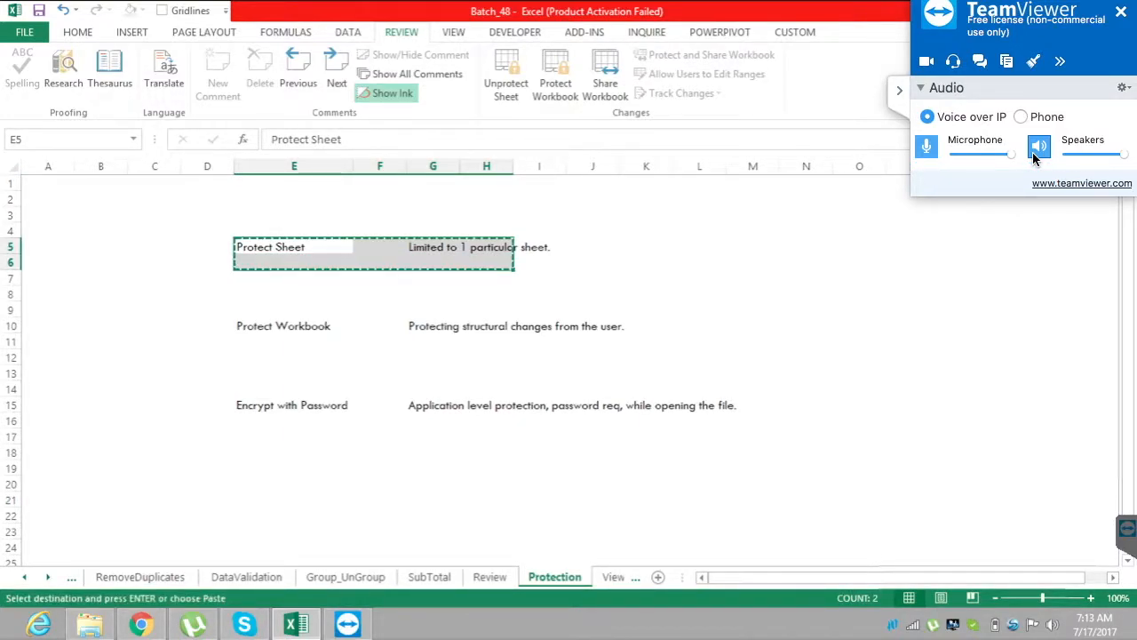
key("Escape")
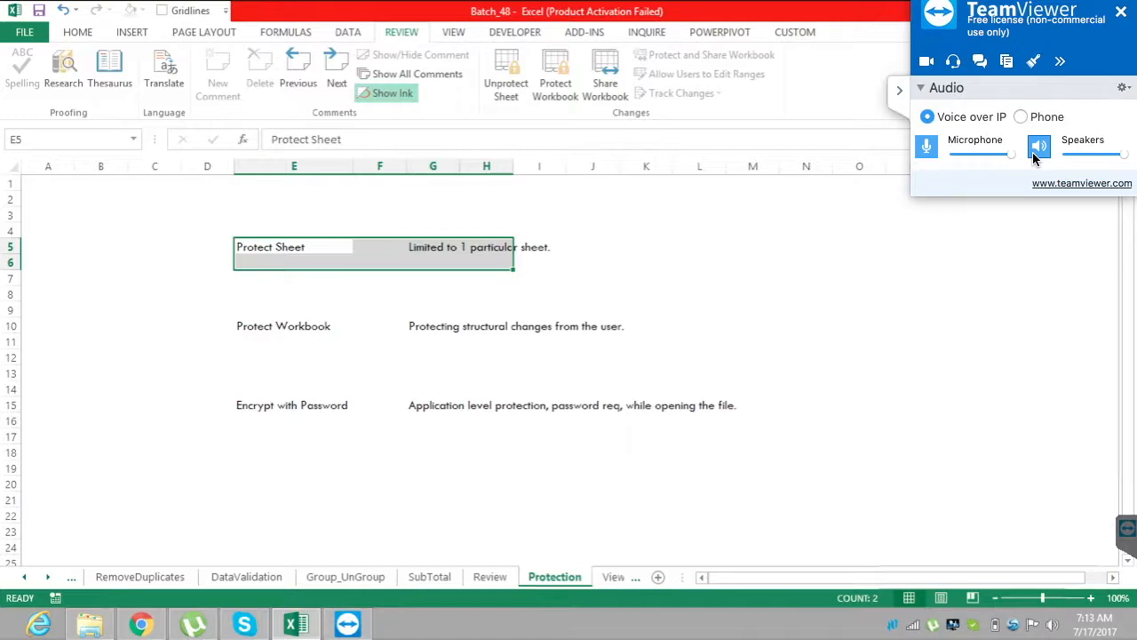
key("Down")
key("Down")
key("Right")
key("Right")
key("Right")
left_click(900, 90)
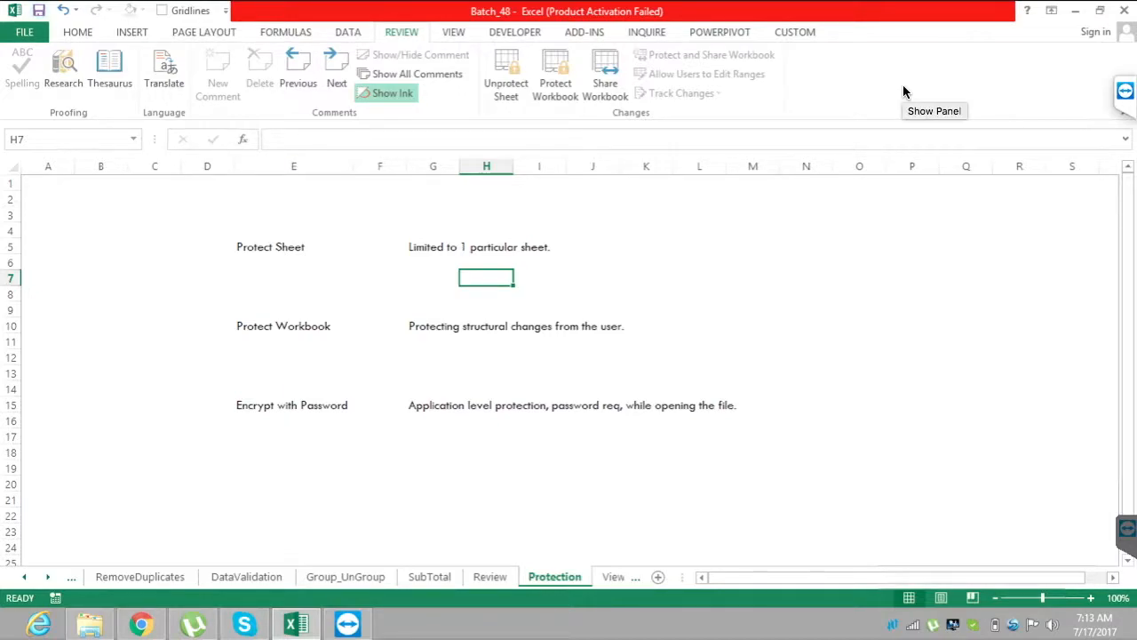
Save the workbook and view the sheet commands available for the Protection tab.
key("ctrl+s")
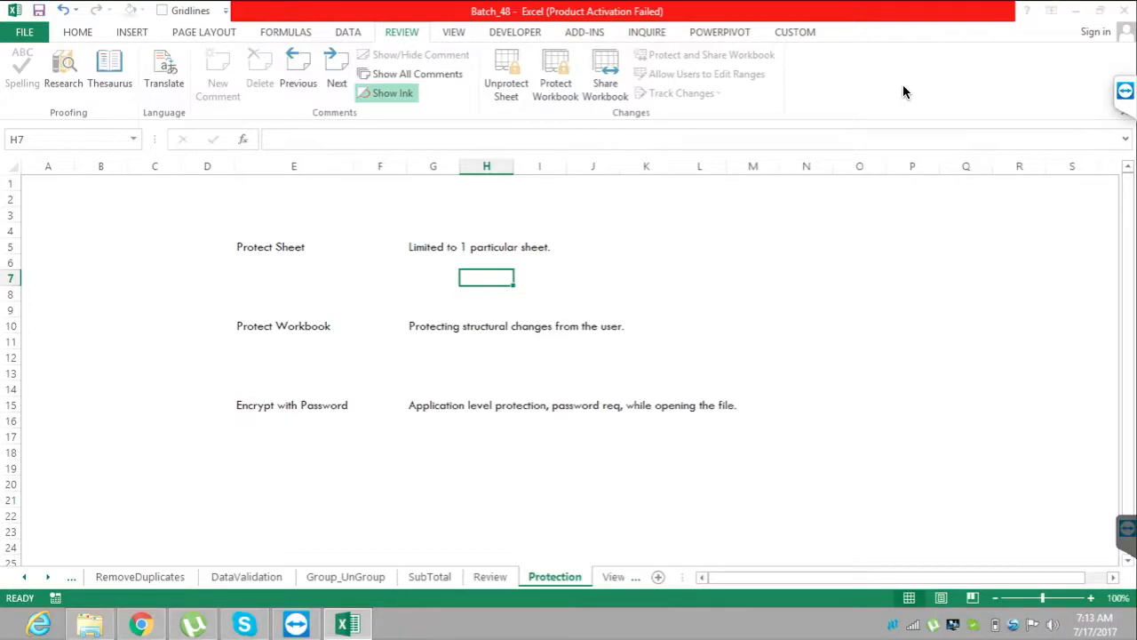
key("shift+F10")
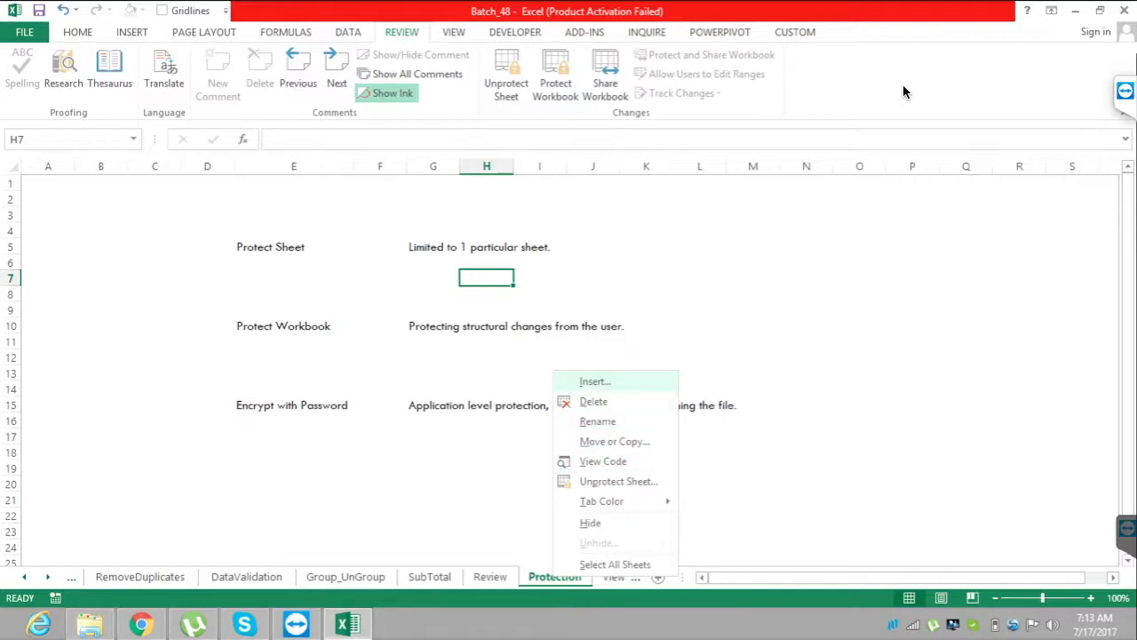
key("Escape")
Protect the workbook structure, entering and re-entering the password, and check the sheet commands offered for the Protection tab.
left_click(555, 74)
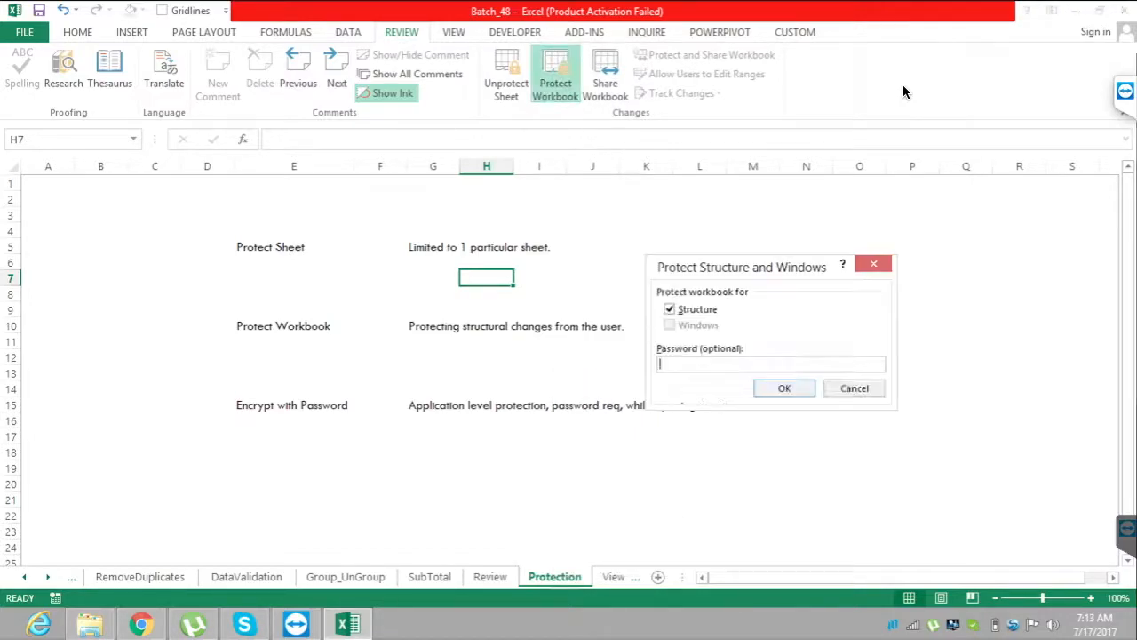
type("123")
key("Return")
type("123")
key("Return")
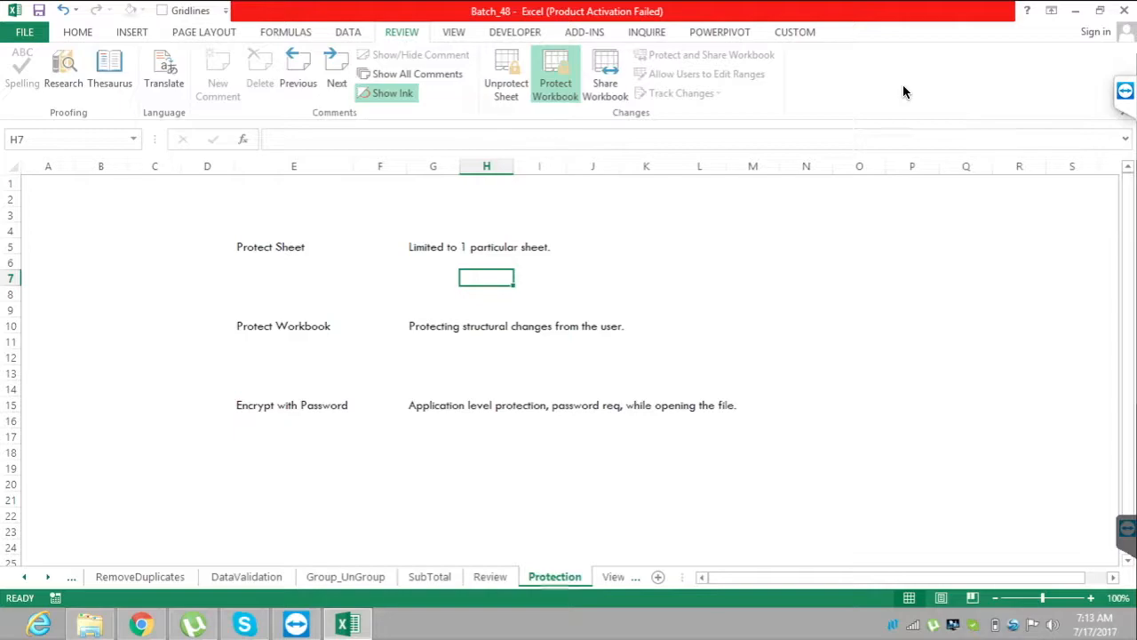
key("shift+F10")
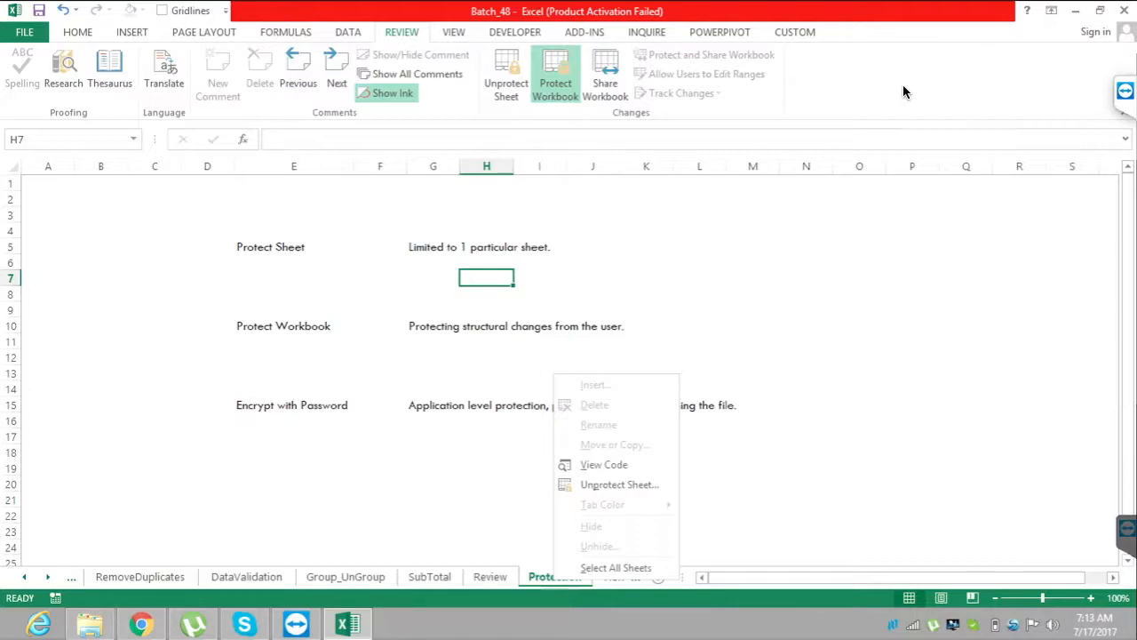
key("Escape")
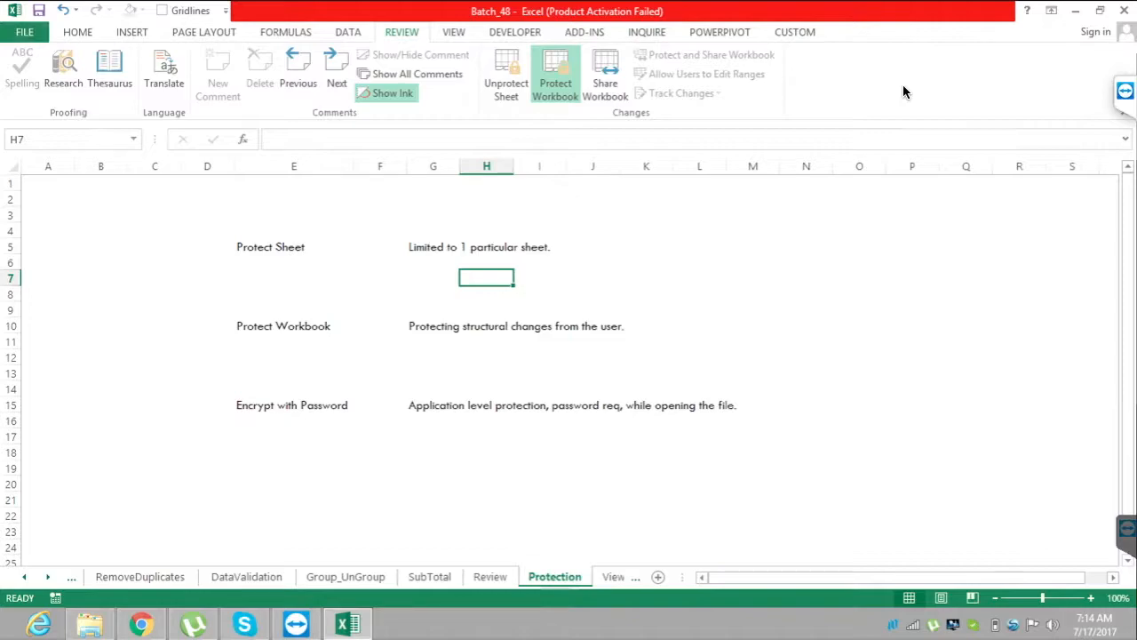
Encrypt the Batch_48 workbook with a password, entering and re-entering the password, and return to the Protection sheet.
key("alt+f")
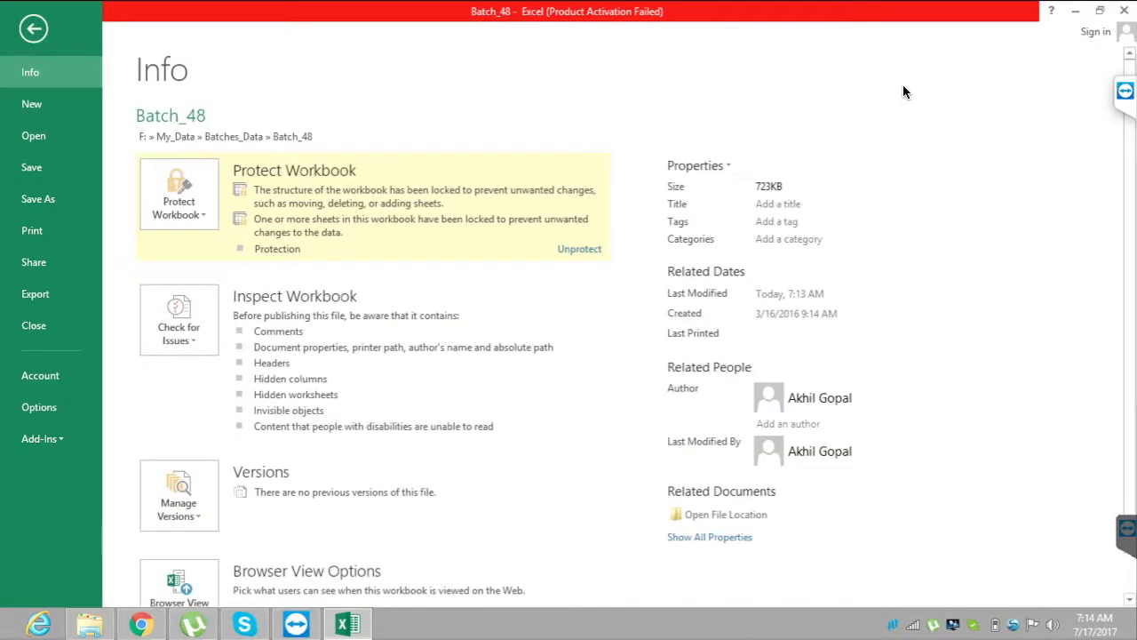
key("Tab")
key("Return")
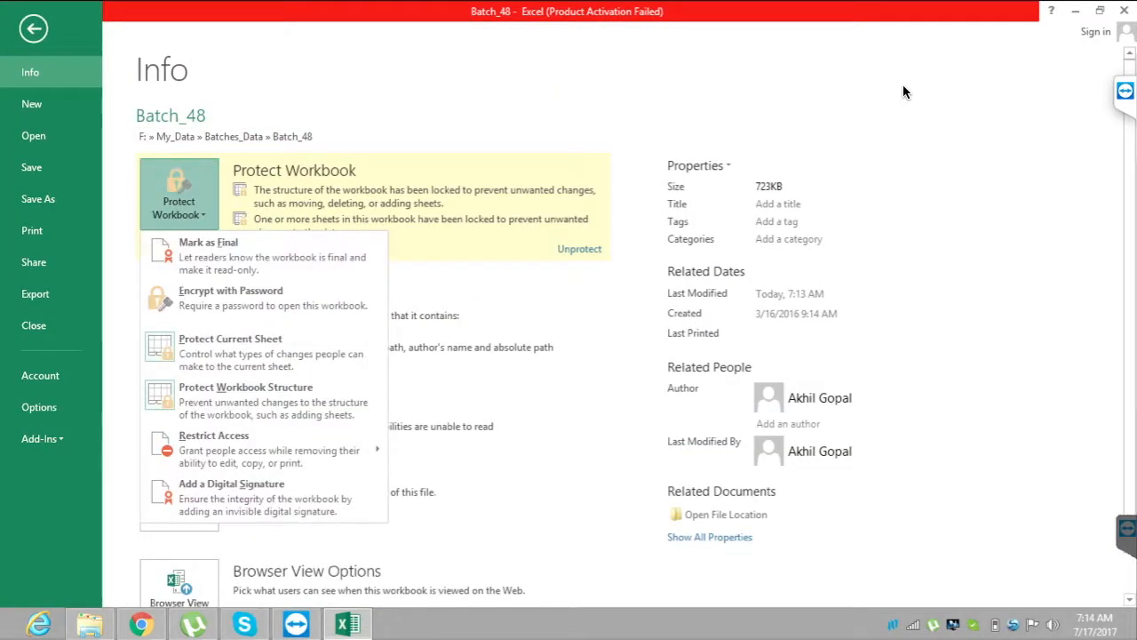
key("Down")
key("Down")
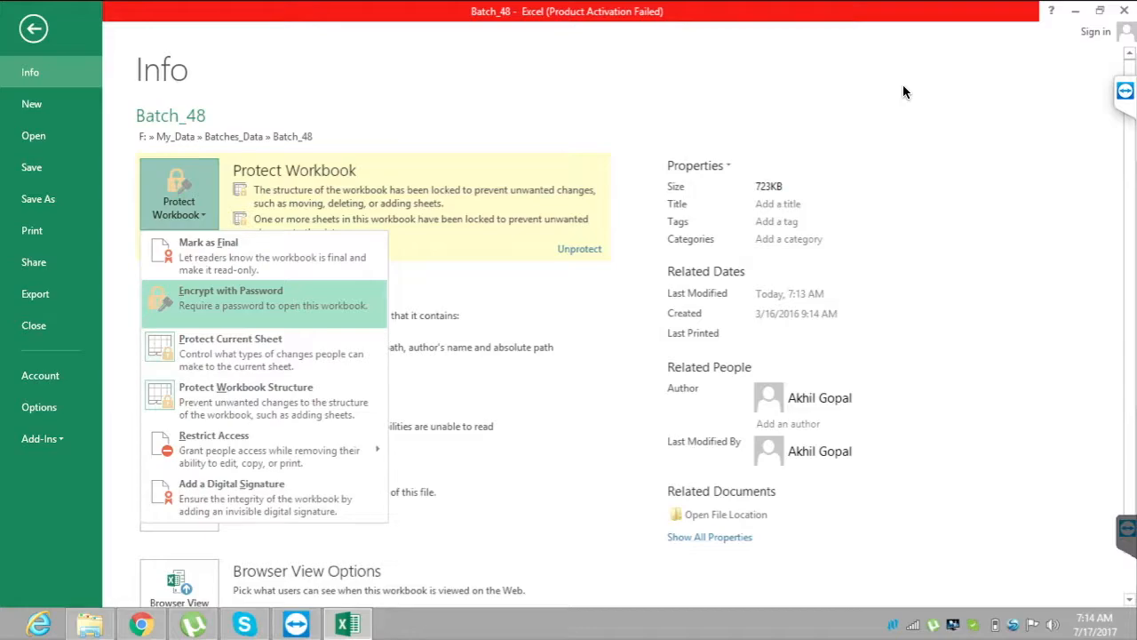
key("Return")
type("123")
key("Return")
type("12")
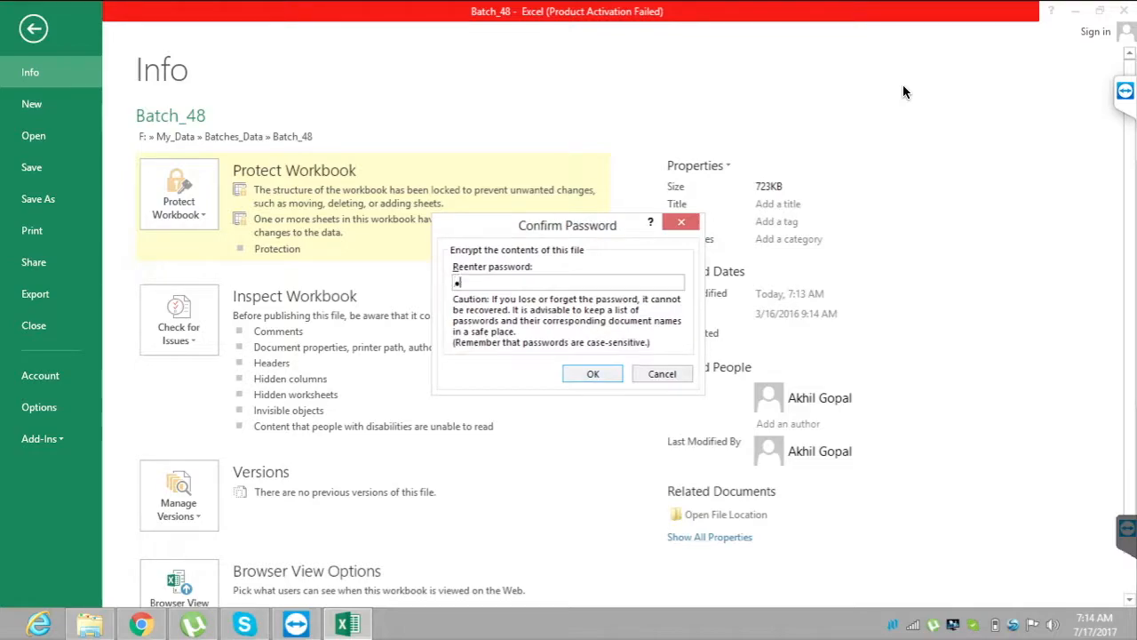
type("3")
key("Return")
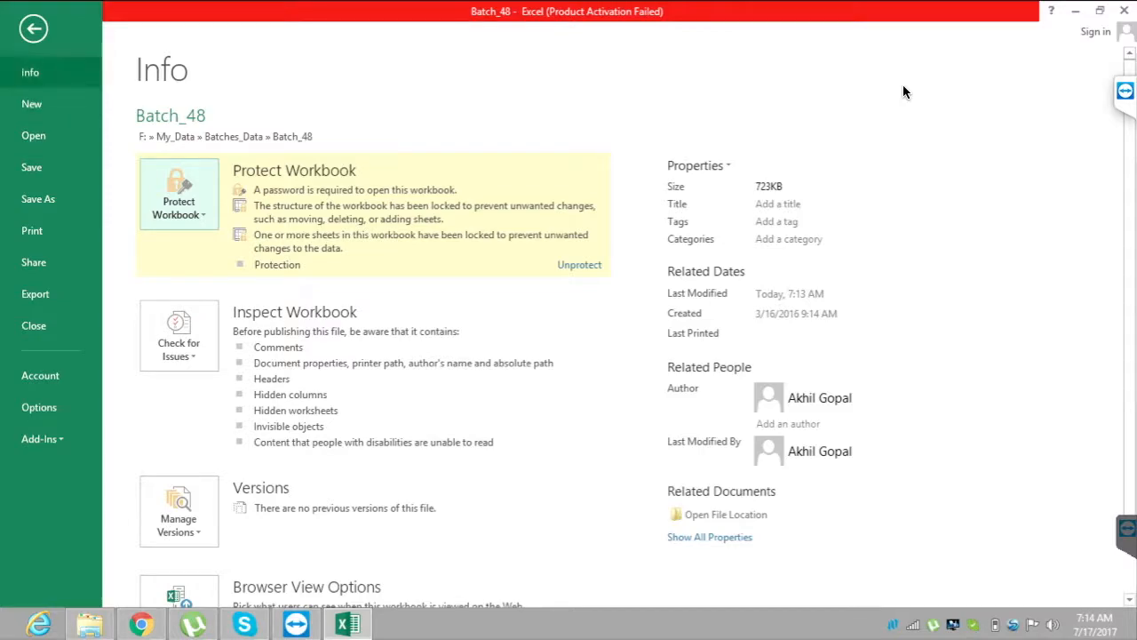
key("Escape")
key("Left")
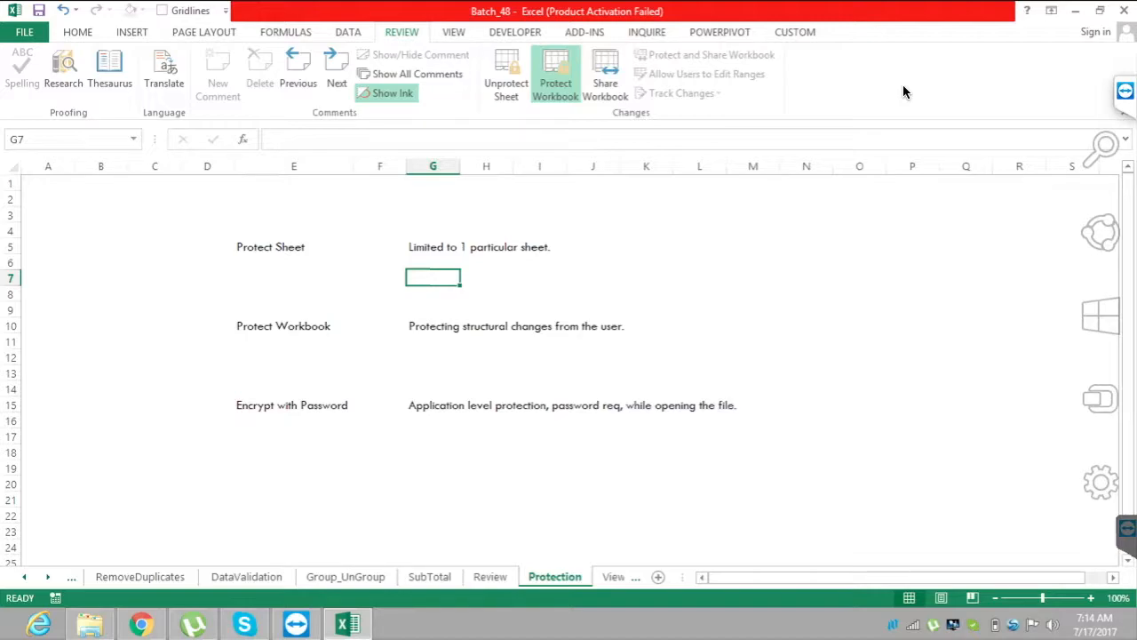
Close the workbook, switch to File Explorer and reopen Batch_48, entering the password required to open it.
left_click(1124, 11)
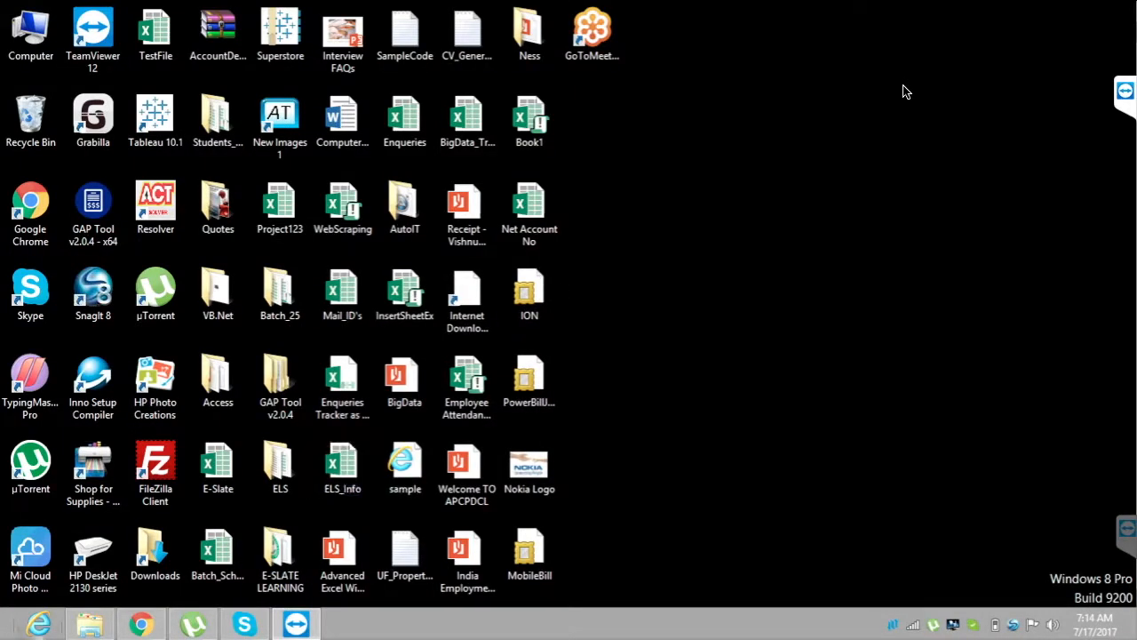
left_click(89, 624)
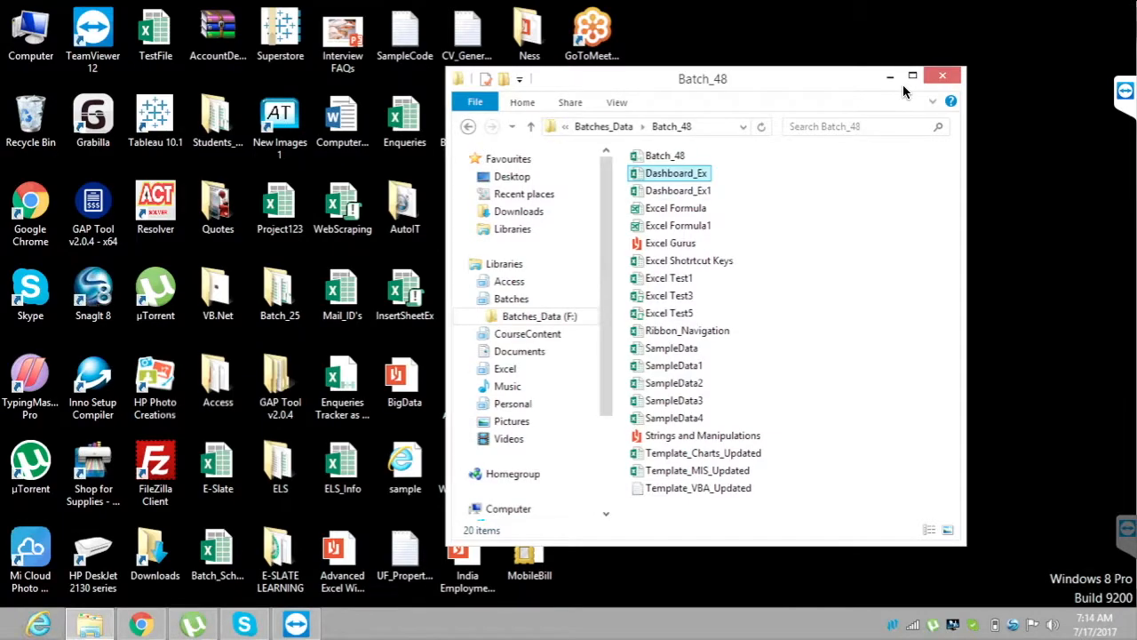
double_click(665, 155)
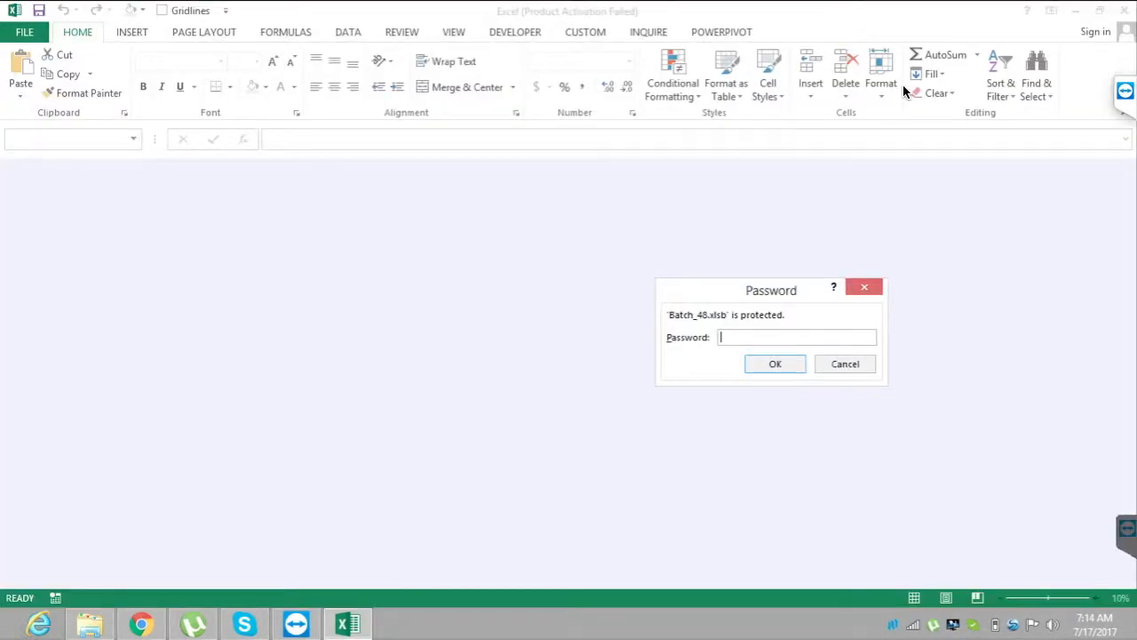
type("•••")
key("Return")
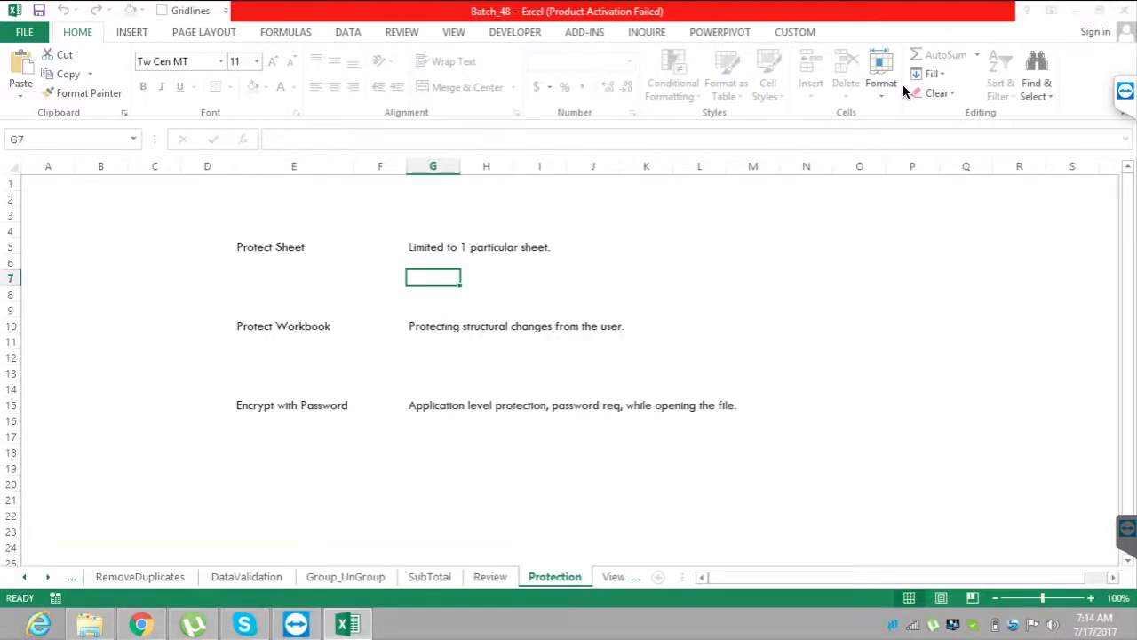
key("Return")
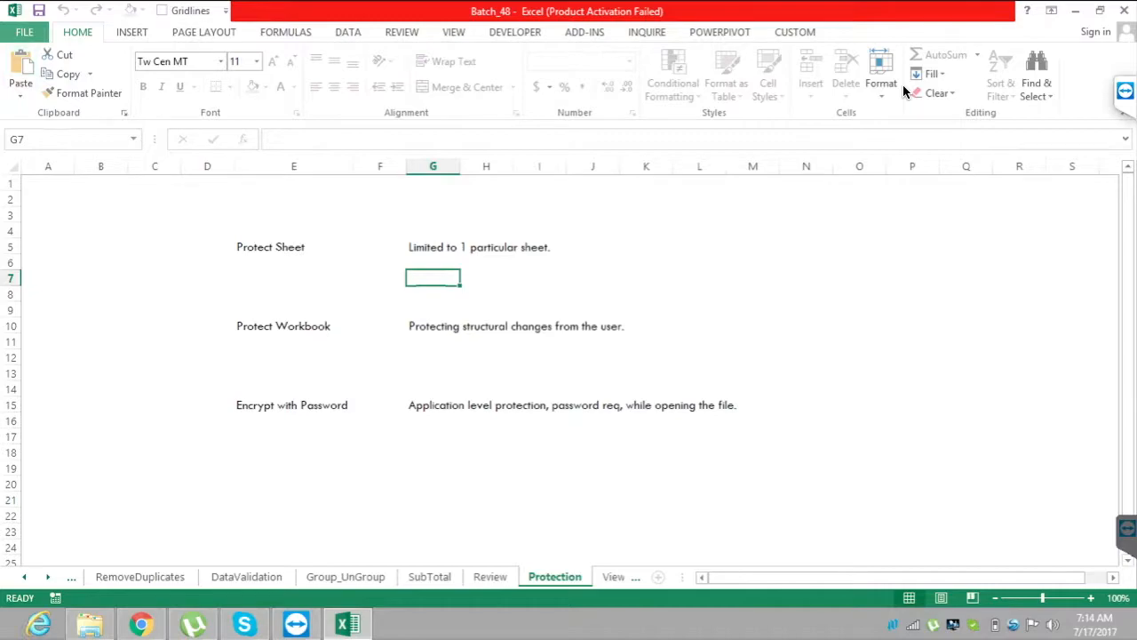
Remove the workbook's encryption by clearing its password, and save the workbook.
key("alt+f")
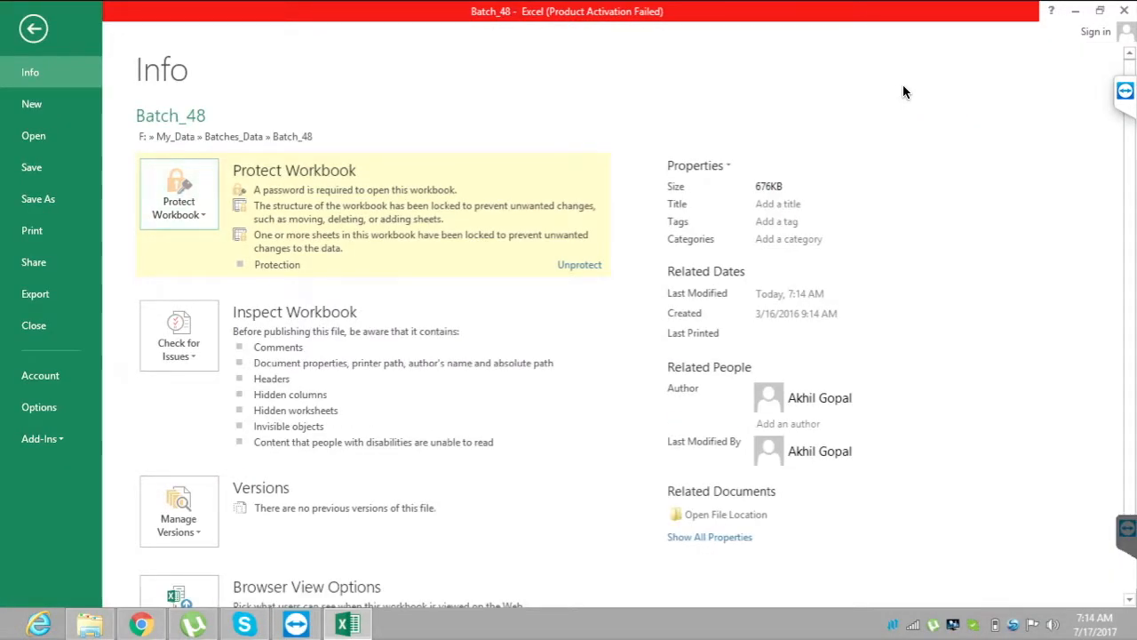
key("p")
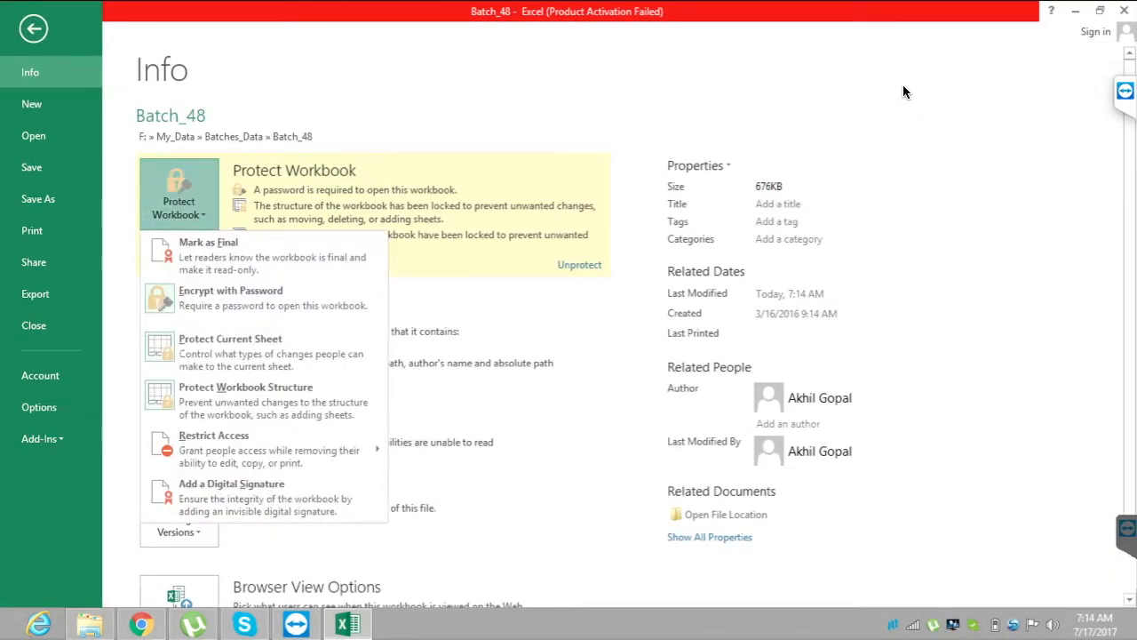
key("e")
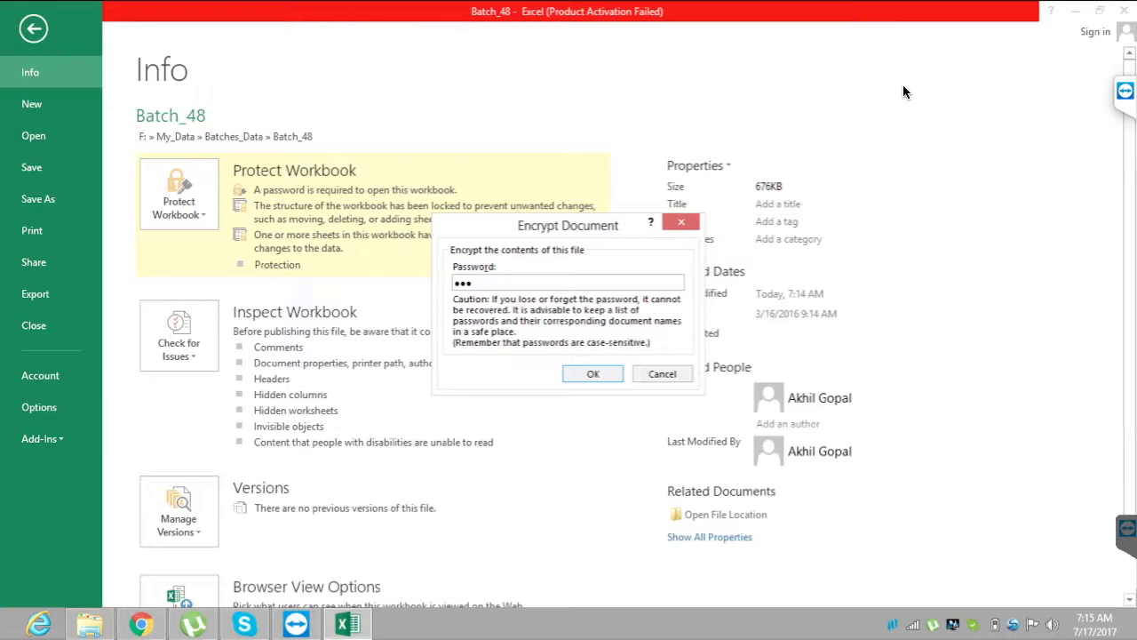
key("BackSpace")
key("BackSpace")
key("BackSpace")
key("Return")
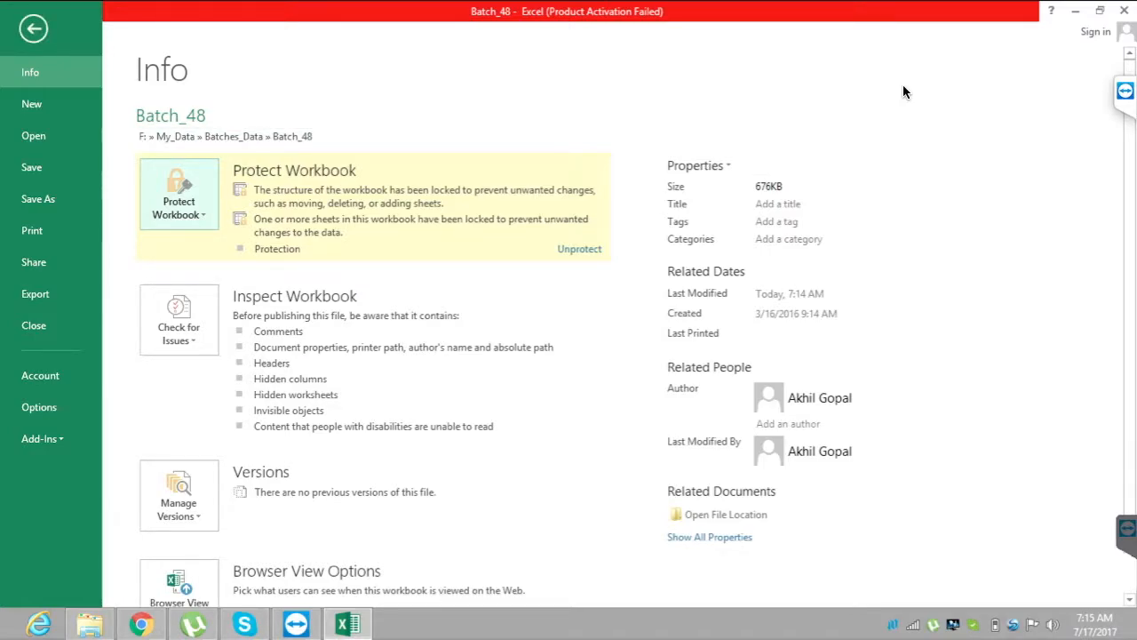
key("Escape")
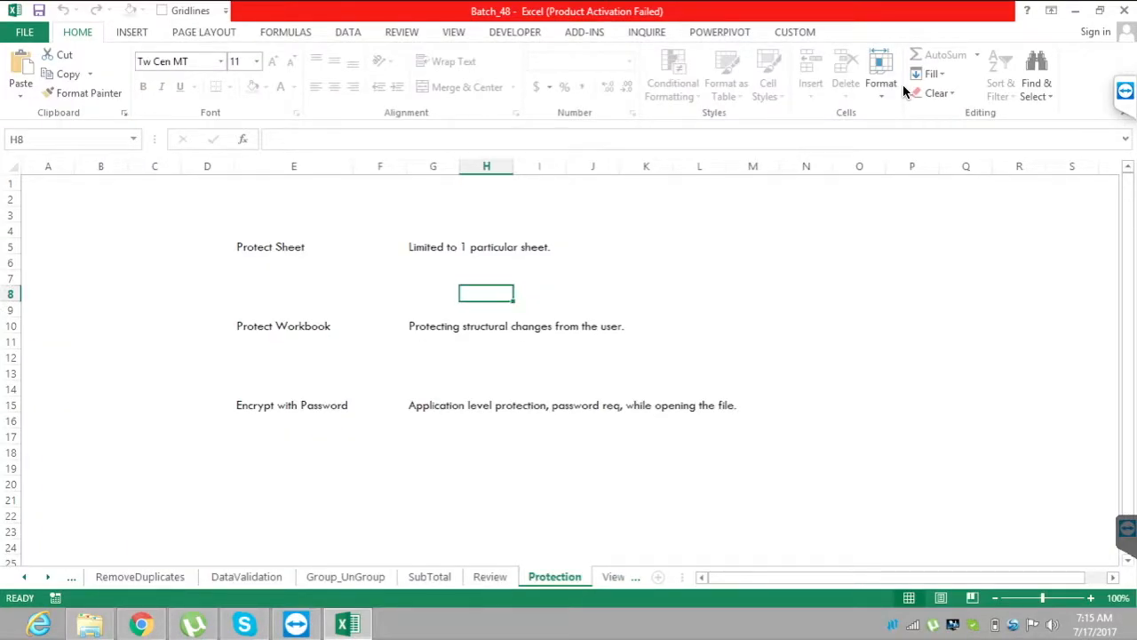
key("ctrl+s")
key("Down")
key("Down")
key("Down")
key("Down")
key("Down")
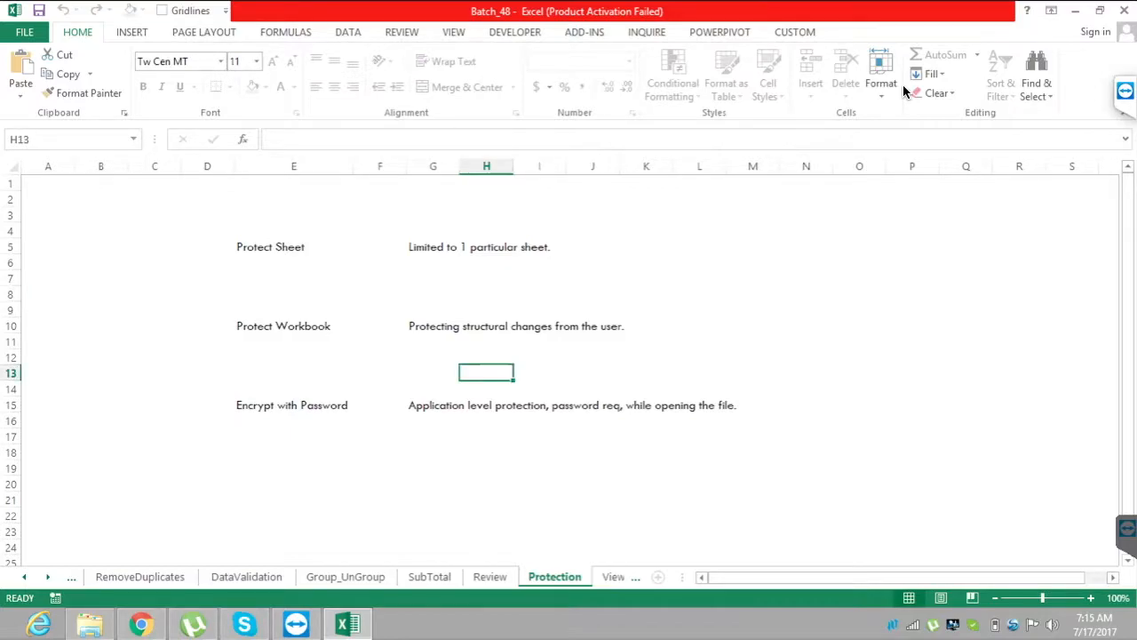
Examine the review commands for protecting and sharing the workbook, including the Share Workbook description.
key("alt+r")
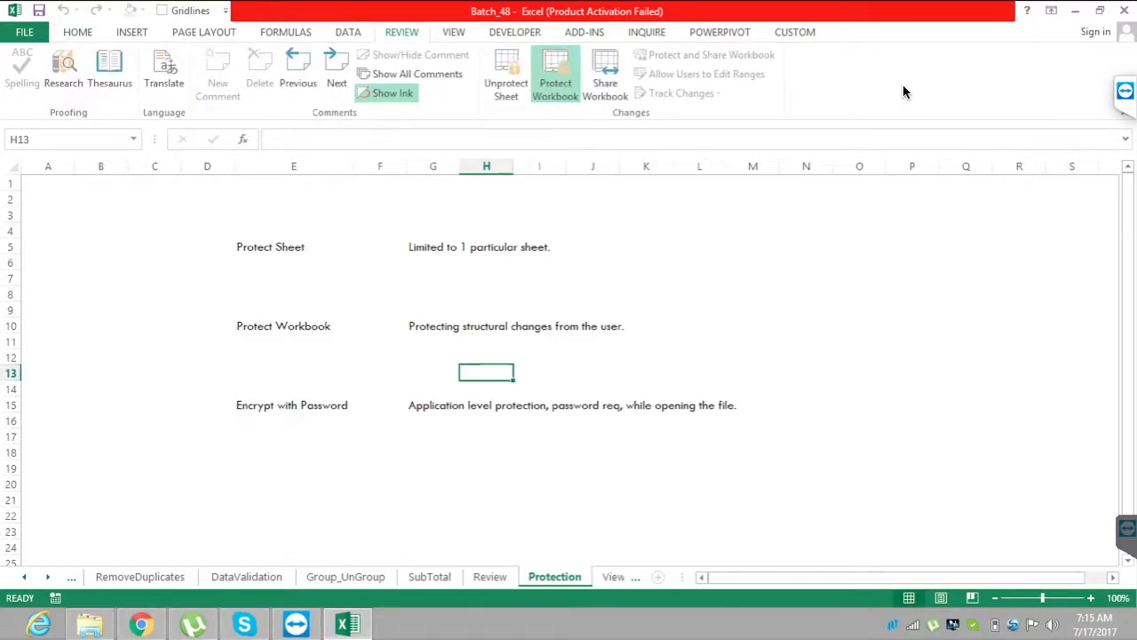
key("Up")
key("Up")
key("Up")
key("Up")
key("Right")
key("Right")
key("Right")
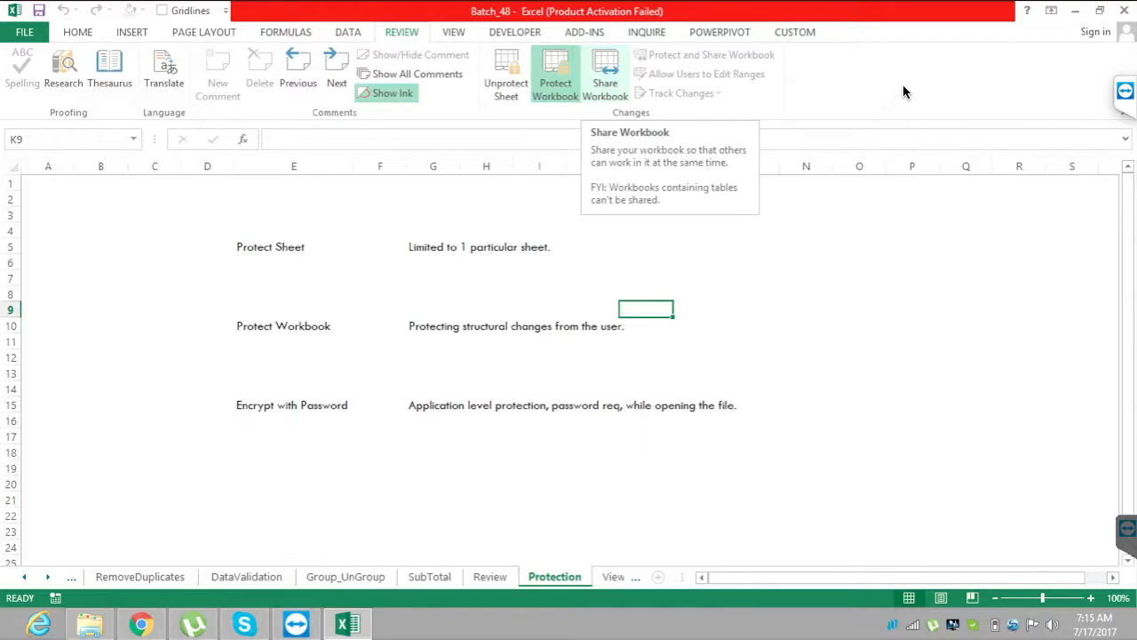
key("Up")
key("Right")
key("Right")
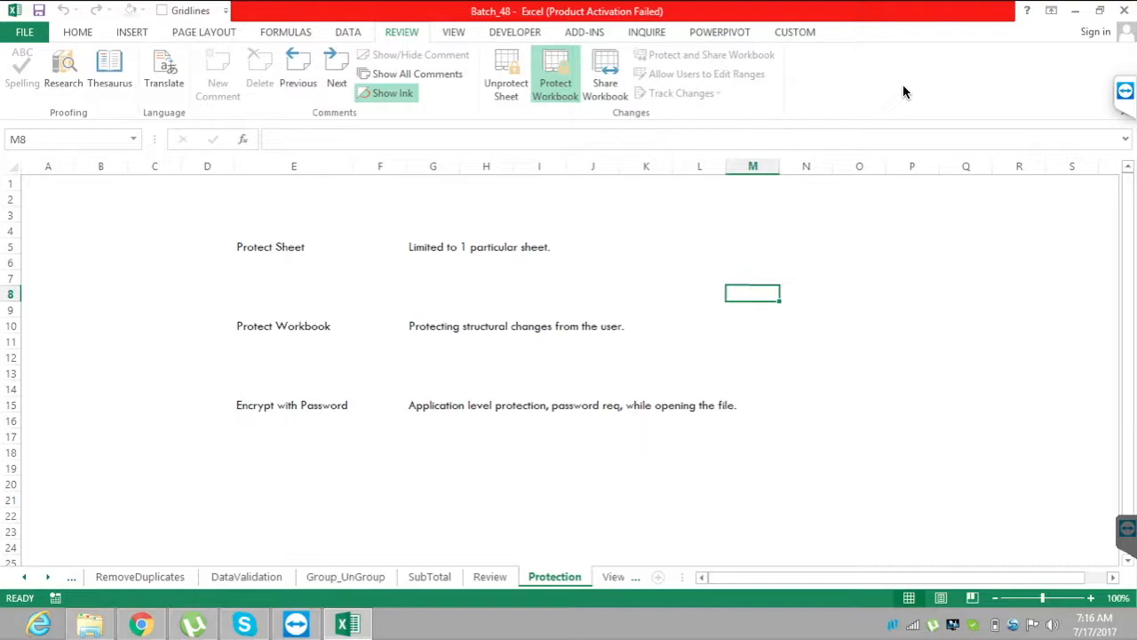
Open the View sheet, look through its pages in Page Break Preview, and switch it to Page Layout view.
key("ctrl+Page_Down")
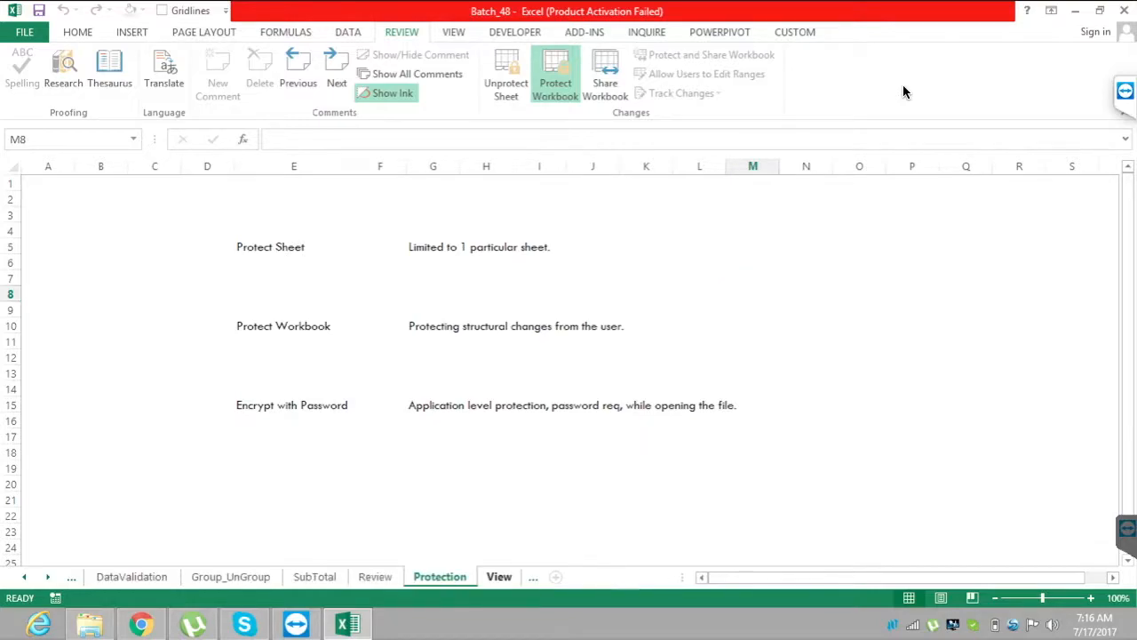
left_click(541, 241)
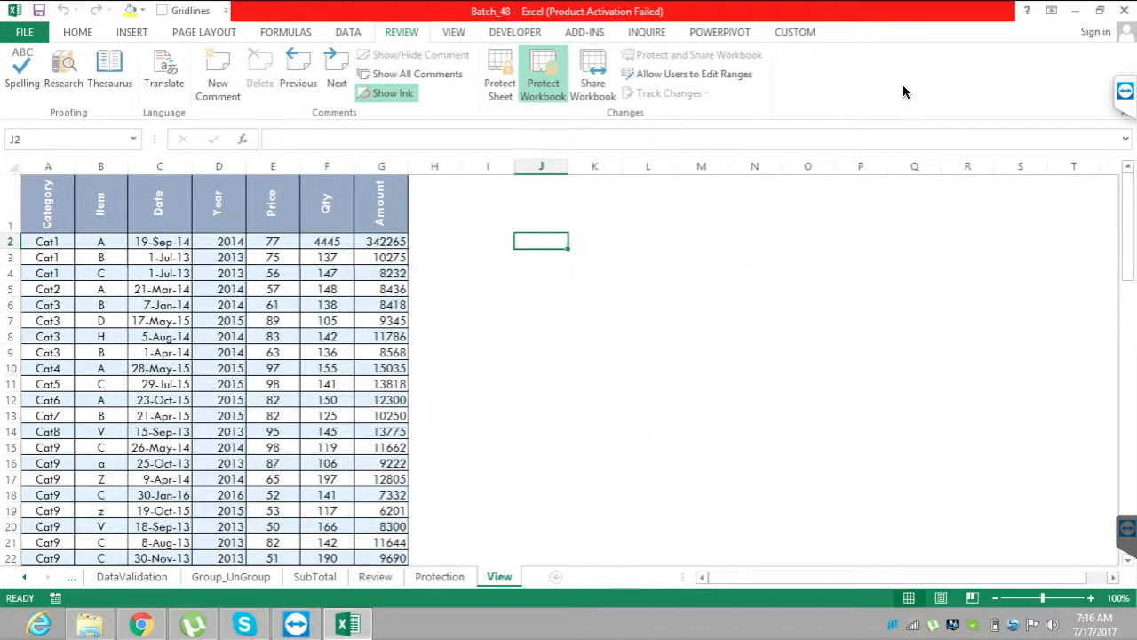
left_click(453, 32)
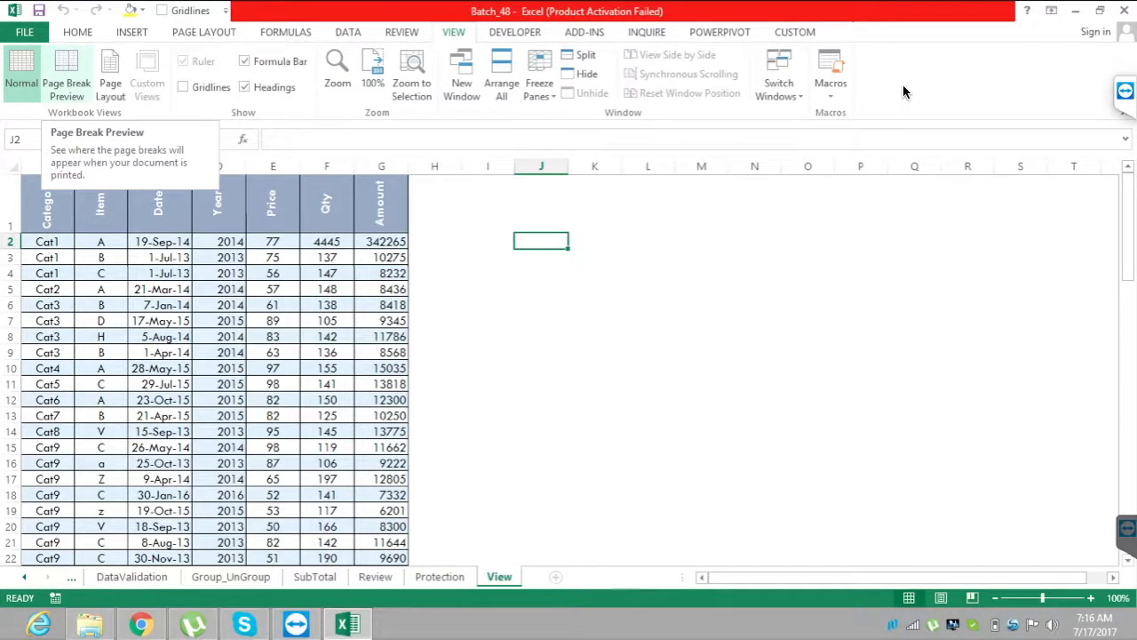
left_click(67, 76)
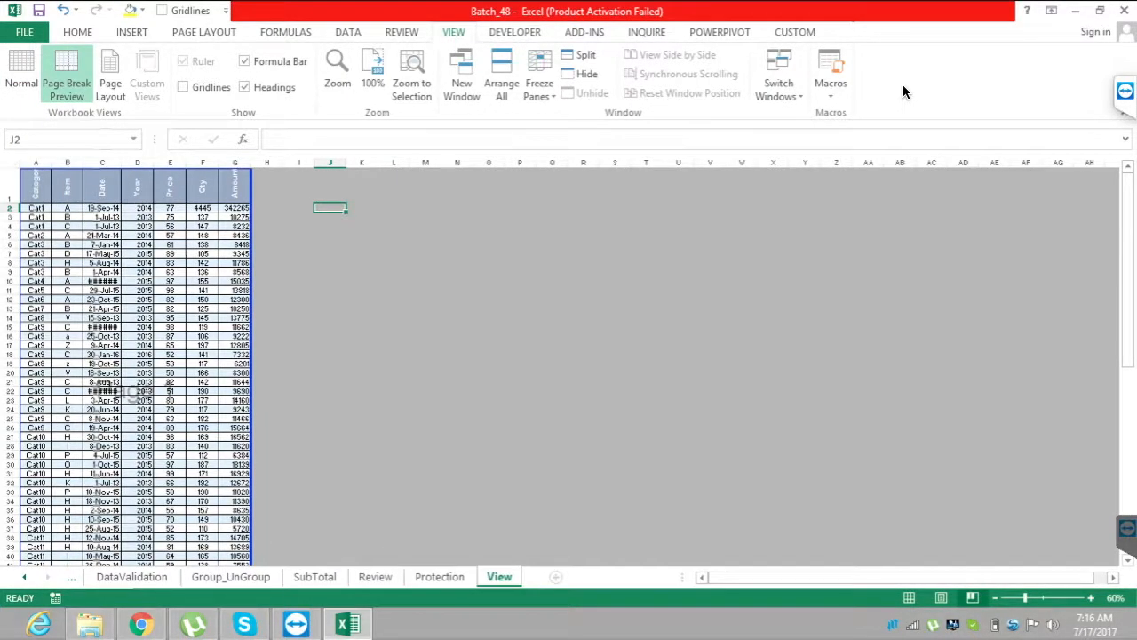
left_click_drag(1127, 270, 1127, 460)
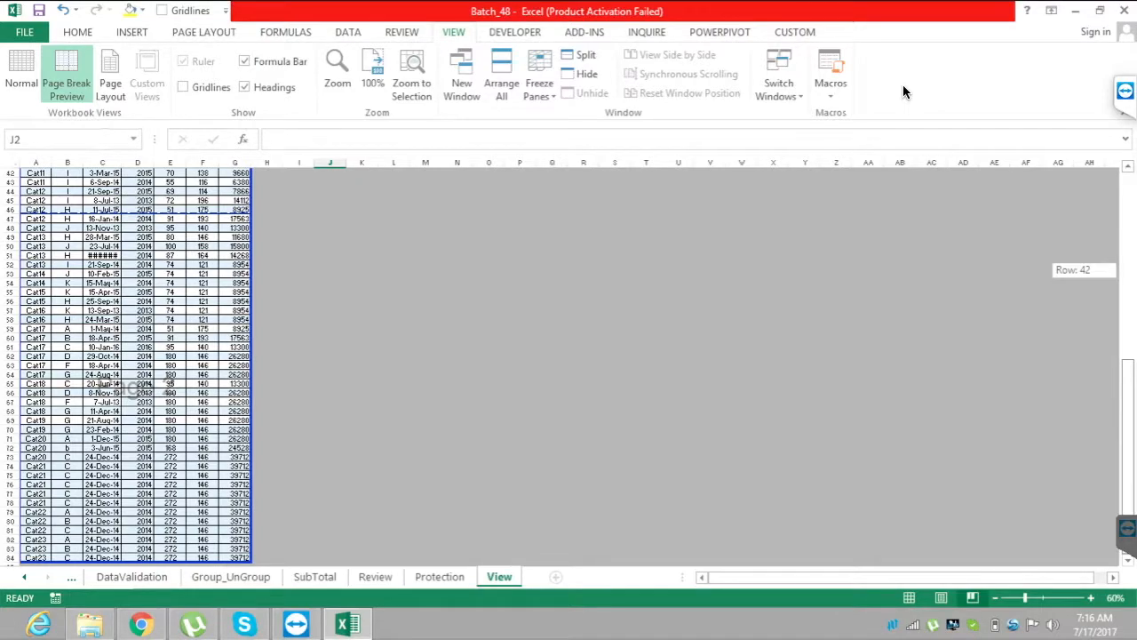
left_click_drag(1127, 460, 1128, 270)
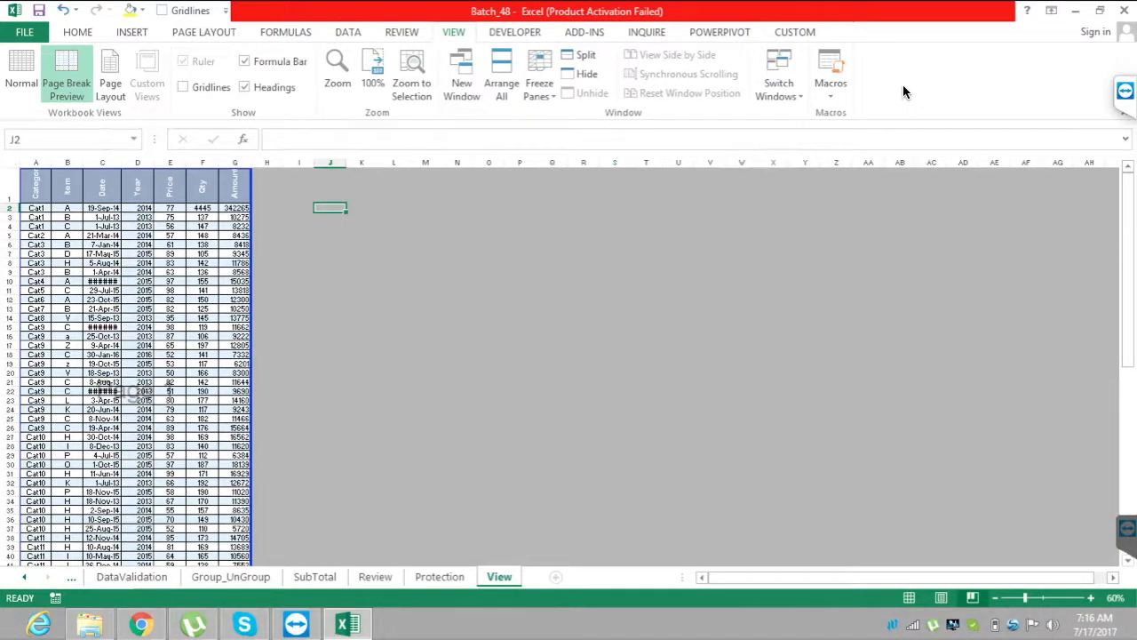
left_click(111, 83)
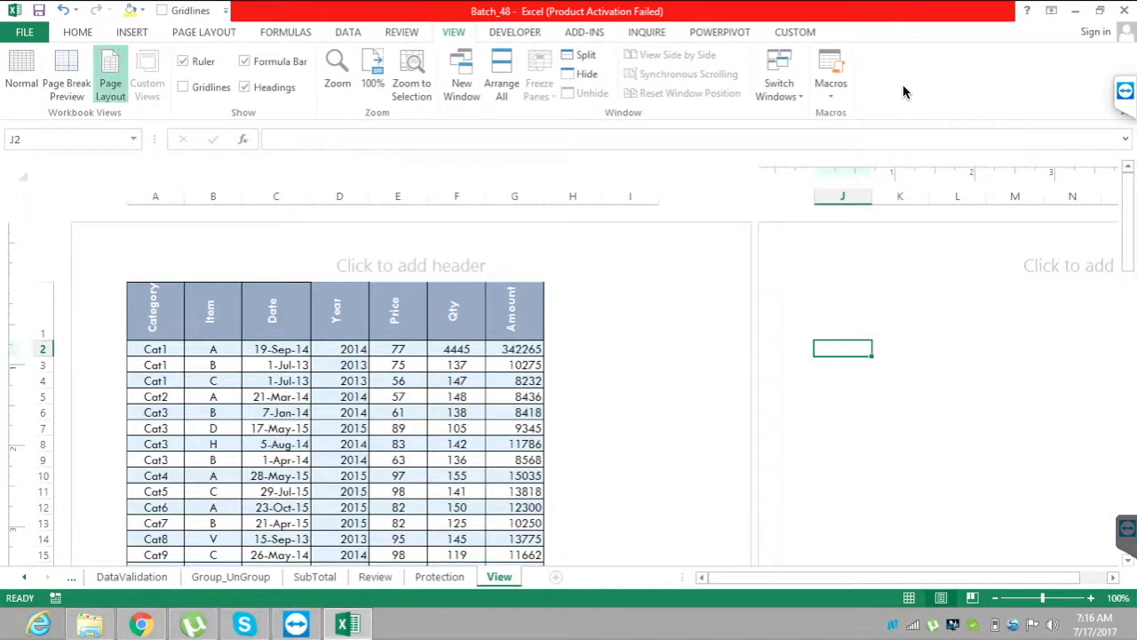
left_click_drag(1127, 217, 1128, 473)
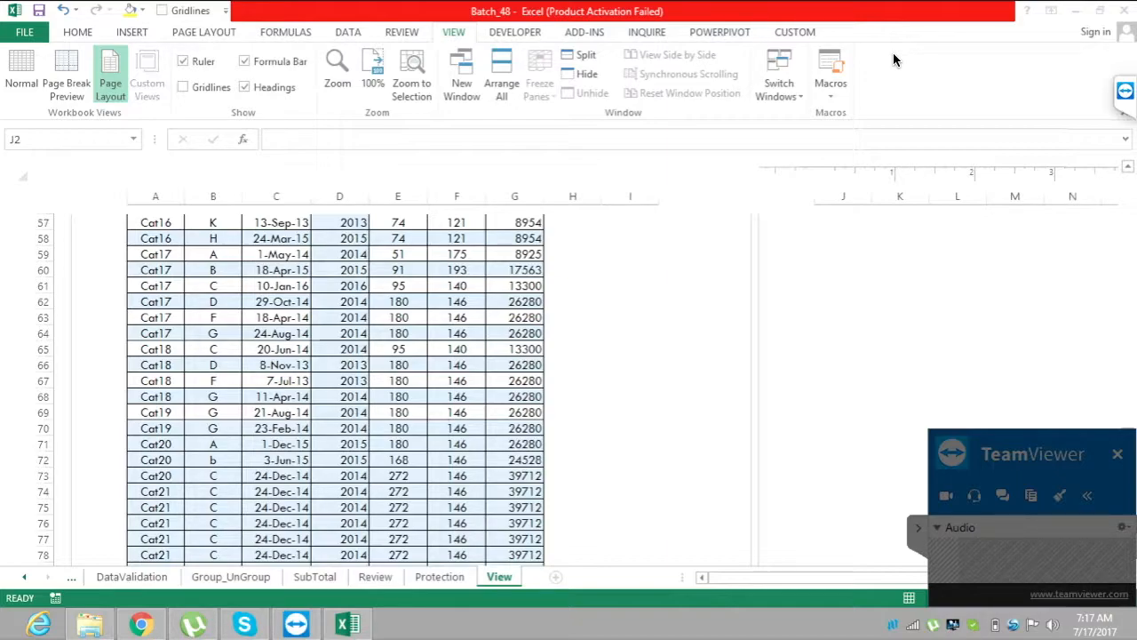
Expand the TeamViewer session controls and mute the microphone.
left_click(1123, 94)
left_click(929, 149)
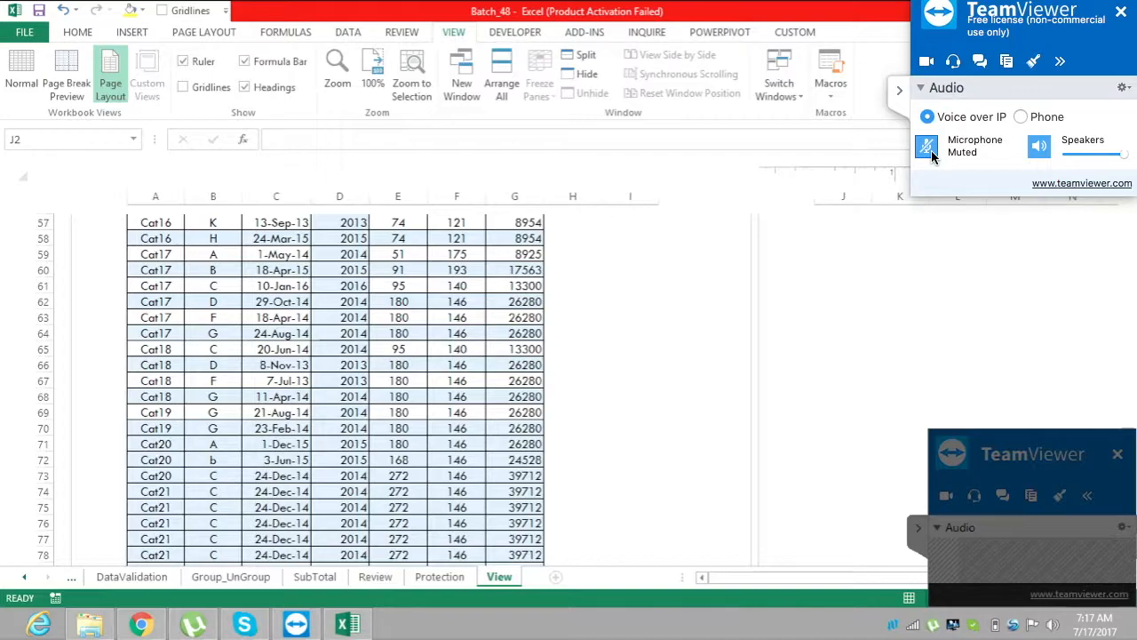
Toggle the microphone mute and collapse the TeamViewer session controls.
left_click(932, 151)
left_click(891, 93)
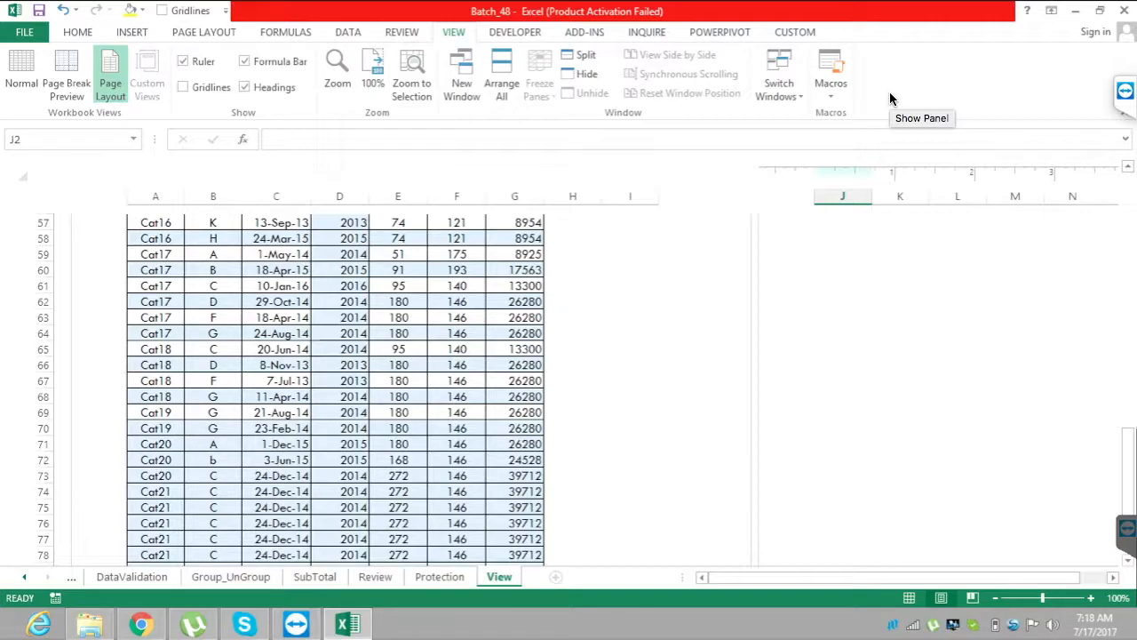
Look through the View sheet's data in Page Layout view and return the sheet to Normal view.
left_click(572, 364)
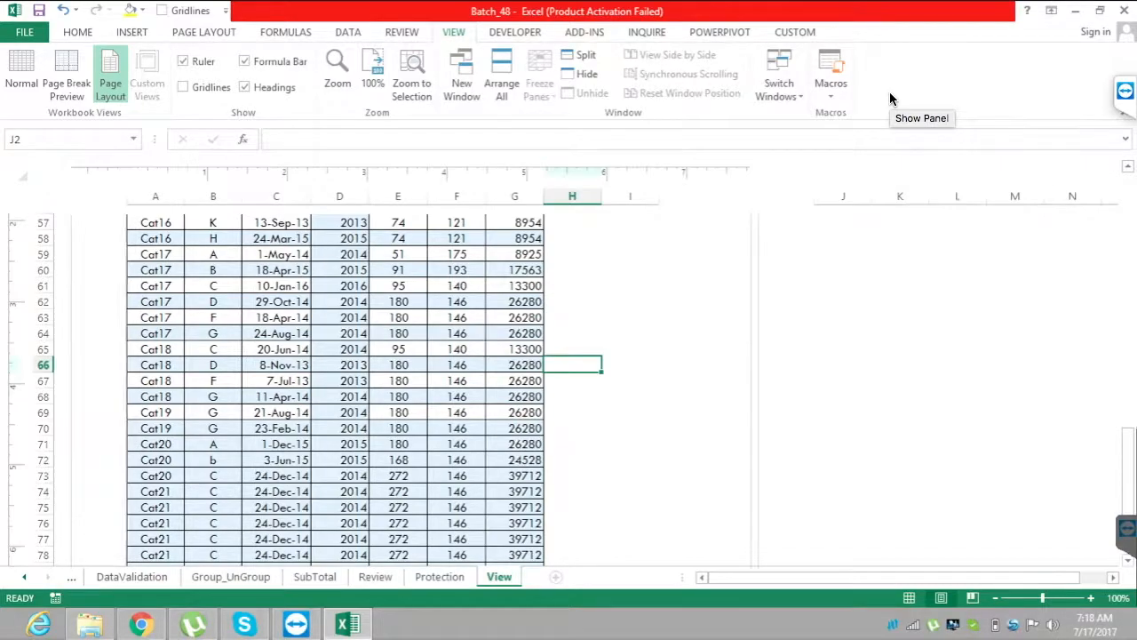
left_click(341, 333)
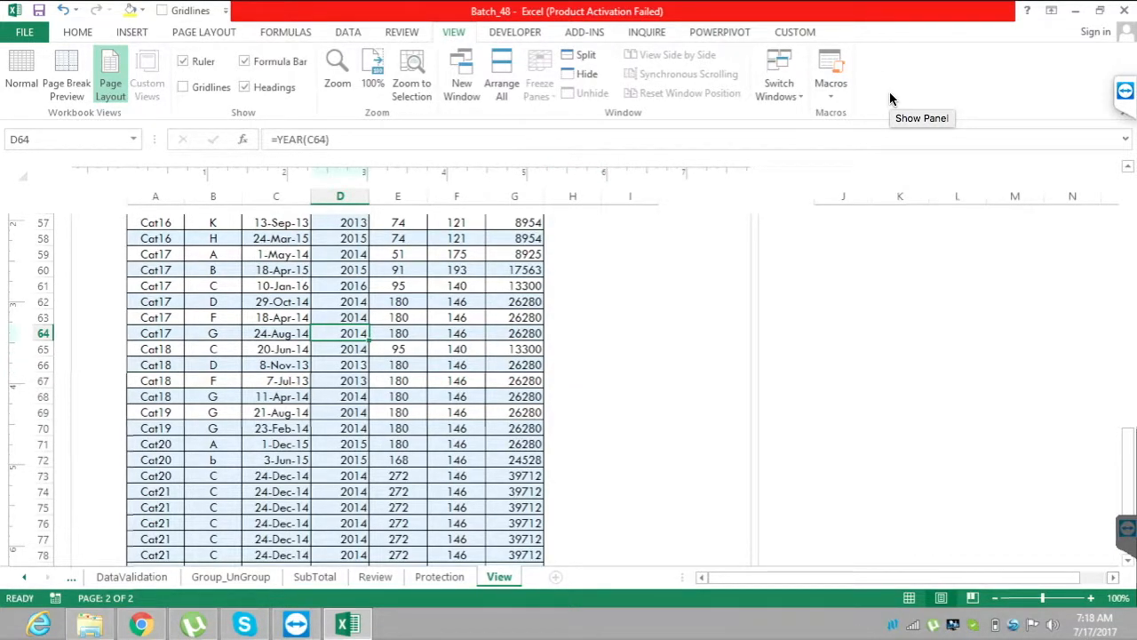
left_click(1093, 577)
left_click_drag(1094, 577, 940, 578)
left_click_drag(1129, 448, 1128, 429)
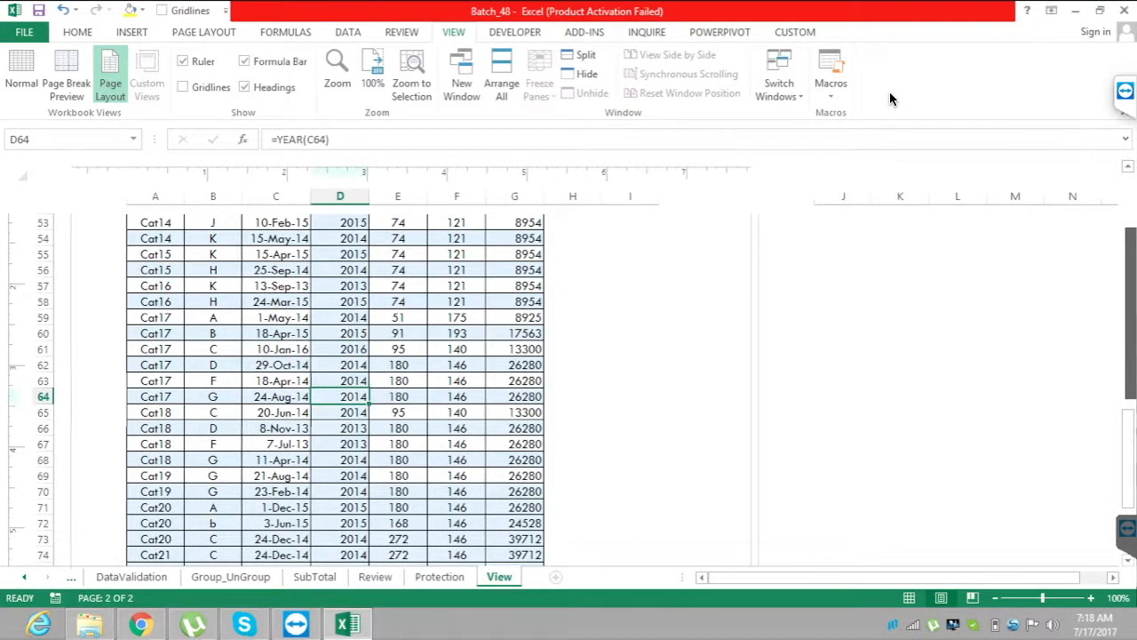
left_click_drag(1129, 444, 1129, 222)
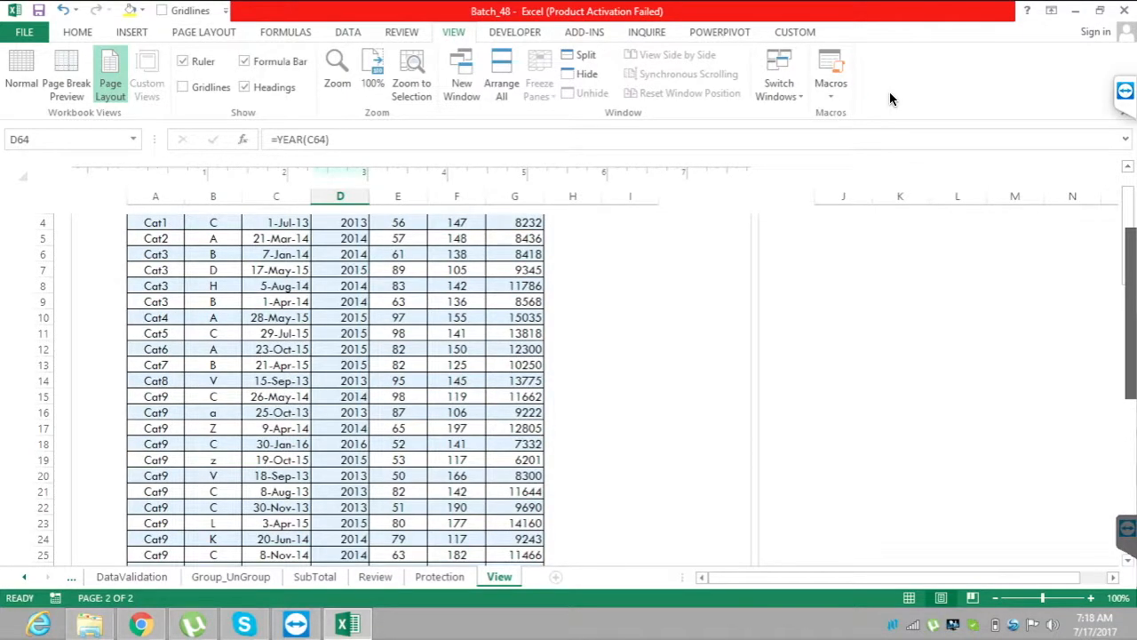
left_click(21, 74)
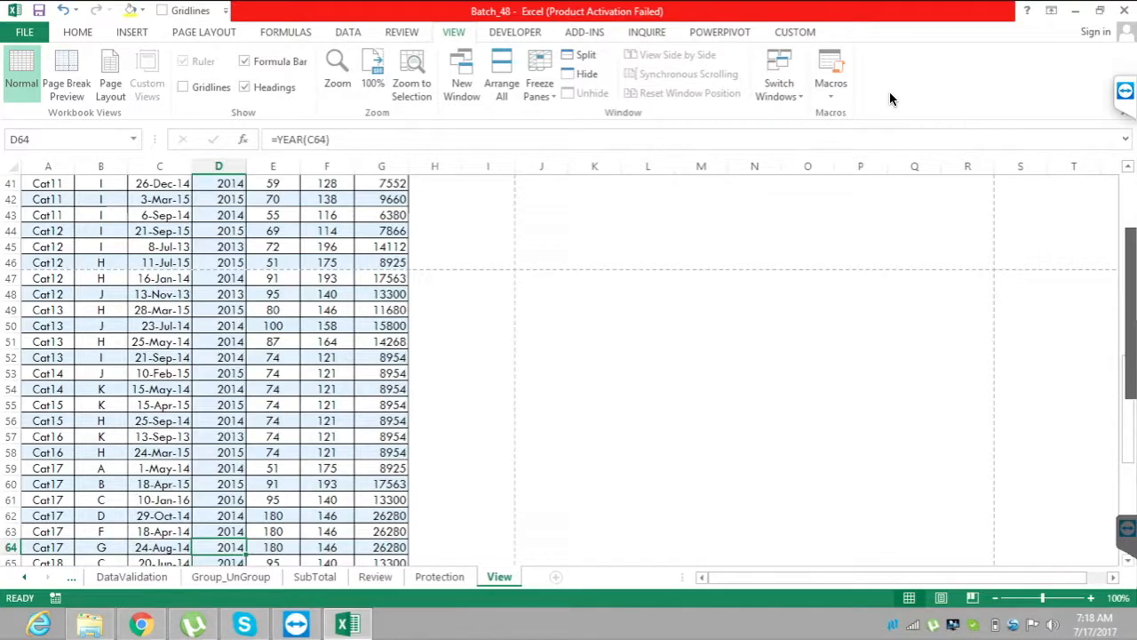
left_click_drag(1128, 426, 1128, 235)
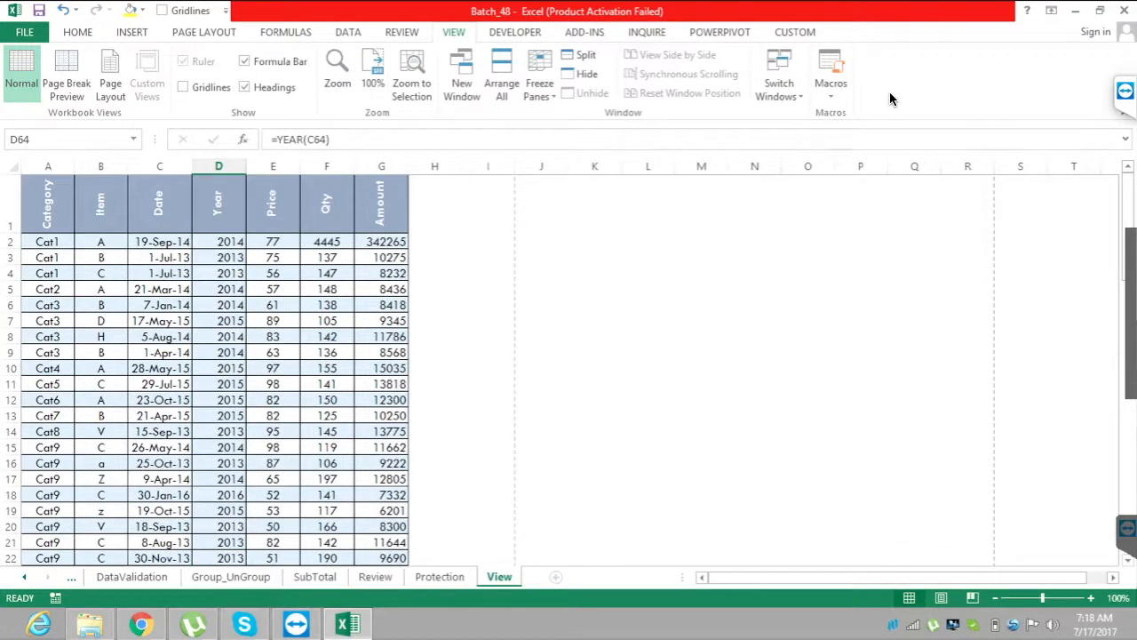
Select the Item header in cell B1 and hide the worksheet's gridlines.
left_click(219, 258)
left_click(101, 205)
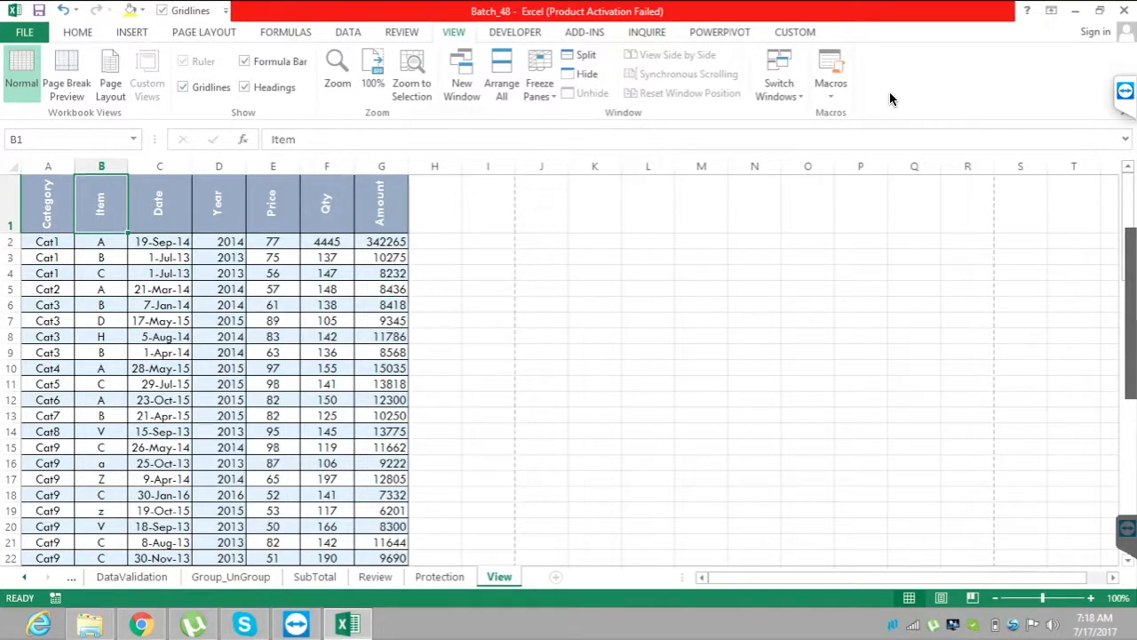
key("alt+w")
key("v")
key("g")
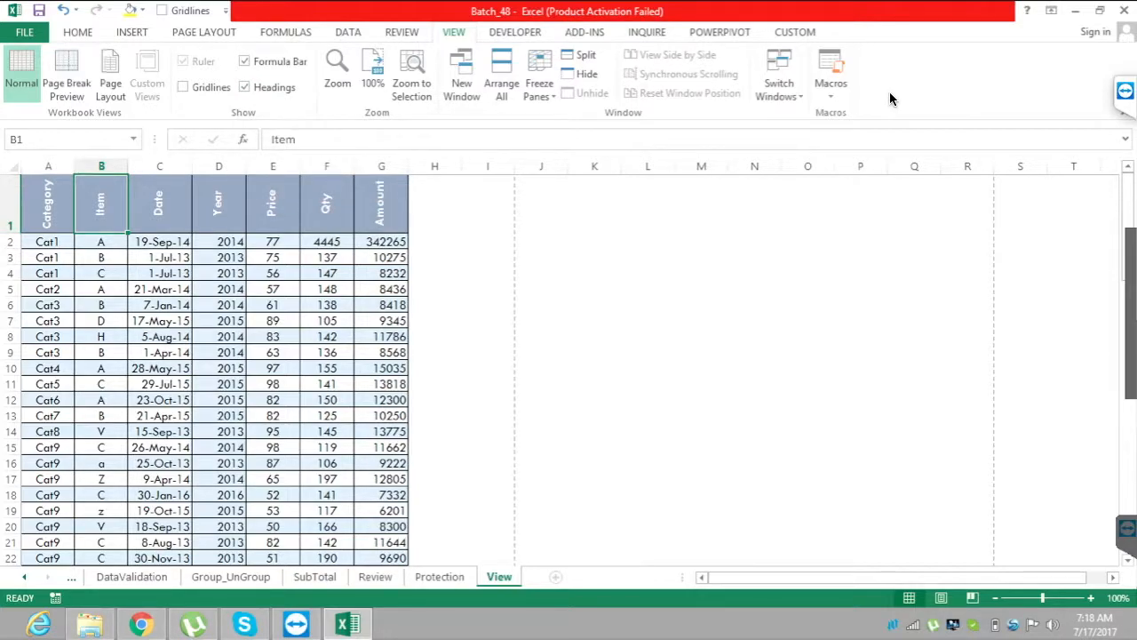
Hide and show the worksheet's row and column headings twice, leaving them shown.
key("alt+w")
key("v")
key("h")
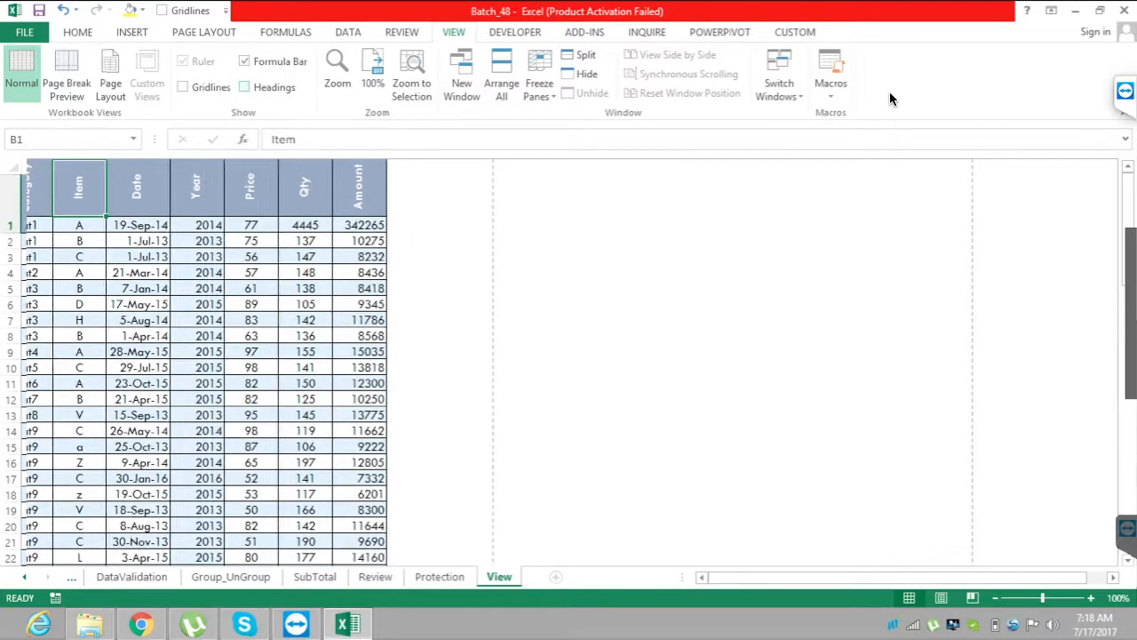
key("alt+w")
key("v")
key("h")
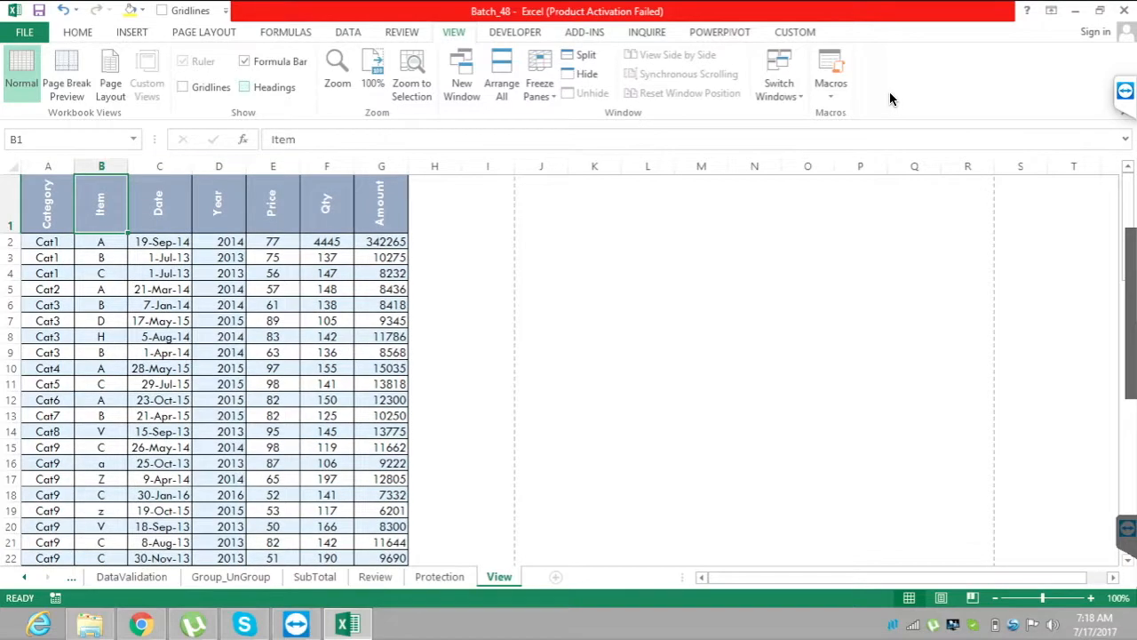
key("alt+w")
key("v")
key("h")
key("alt+w")
key("v")
key("h")
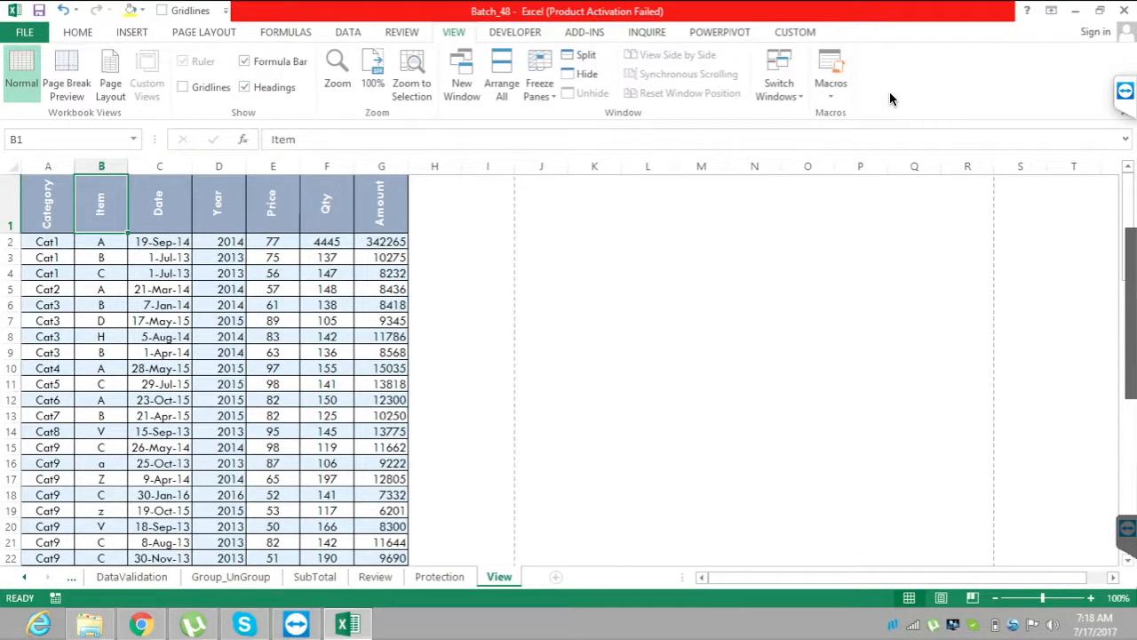
Hide the formula bar and the row and column headings.
key("alt+w")
key("v")
key("f")
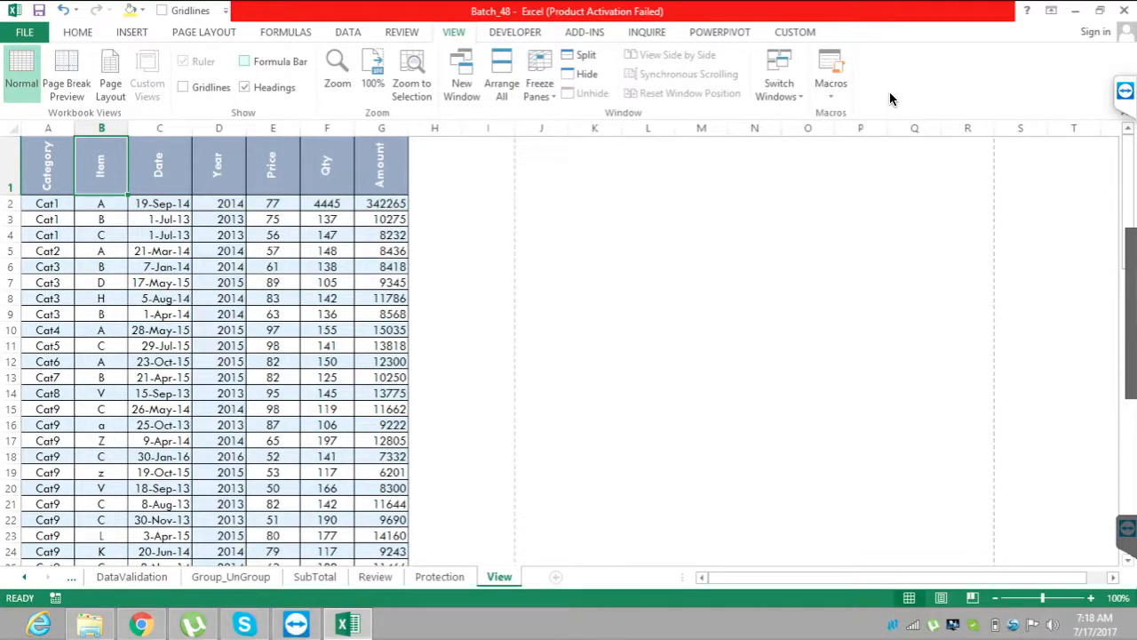
key("alt+w")
key("v")
key("h")
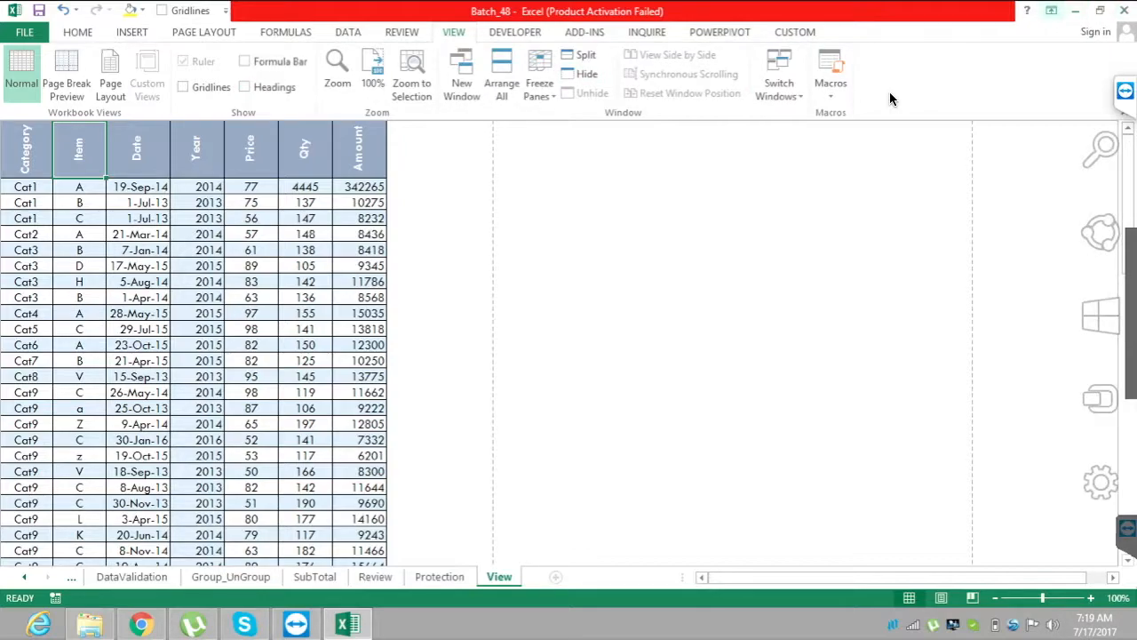
Set the ribbon to auto-hide and bring it up temporarily.
left_click(1052, 10)
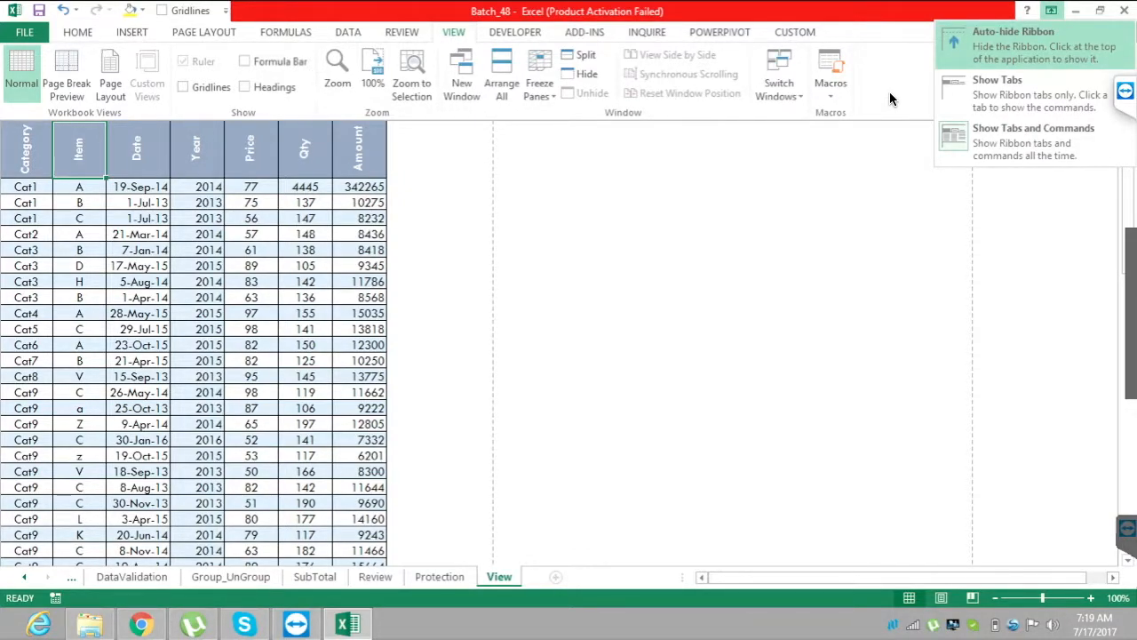
key("Return")
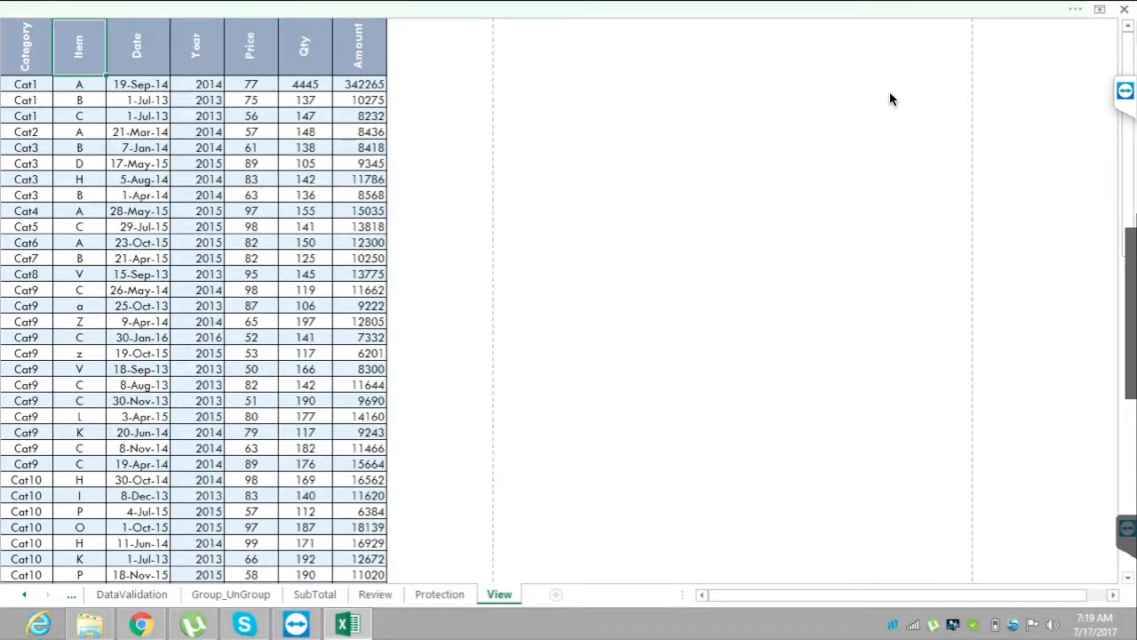
key("ctrl+F1")
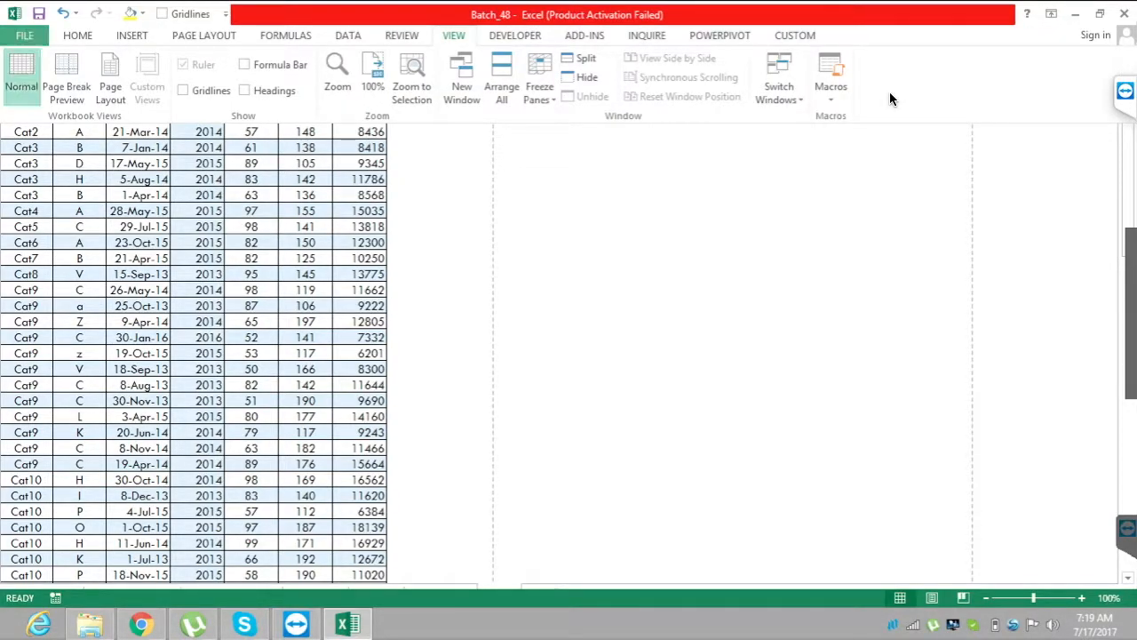
Open the advanced Excel options and locate the display options for the Batch_48 workbook.
key("alt+f")
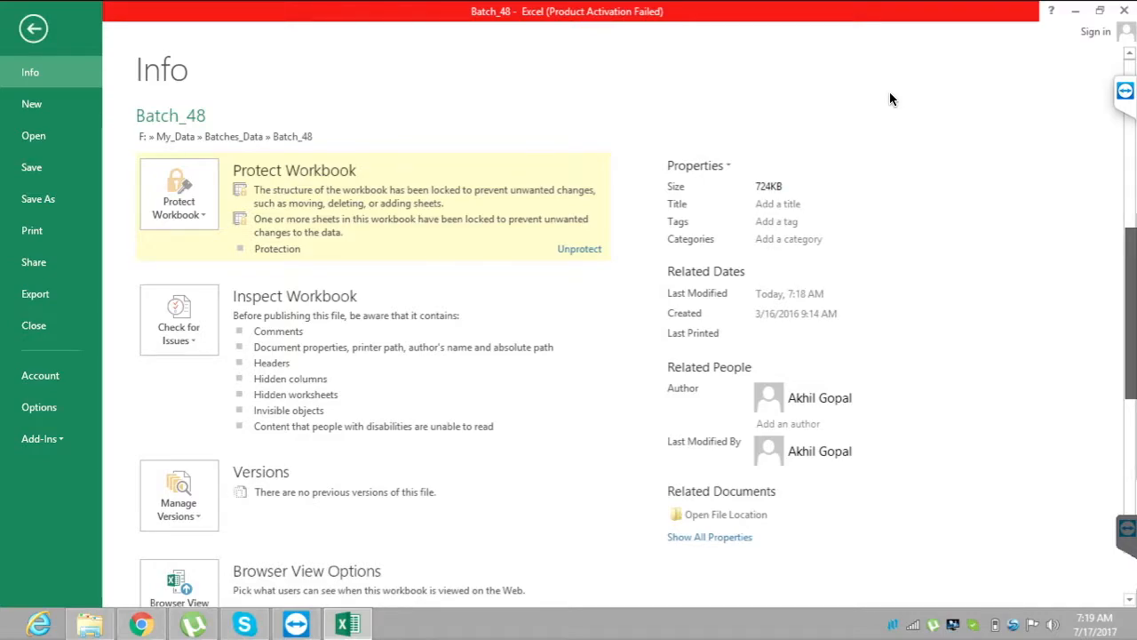
key("Down")
key("Down")
key("Down")
key("Down")
key("Down")
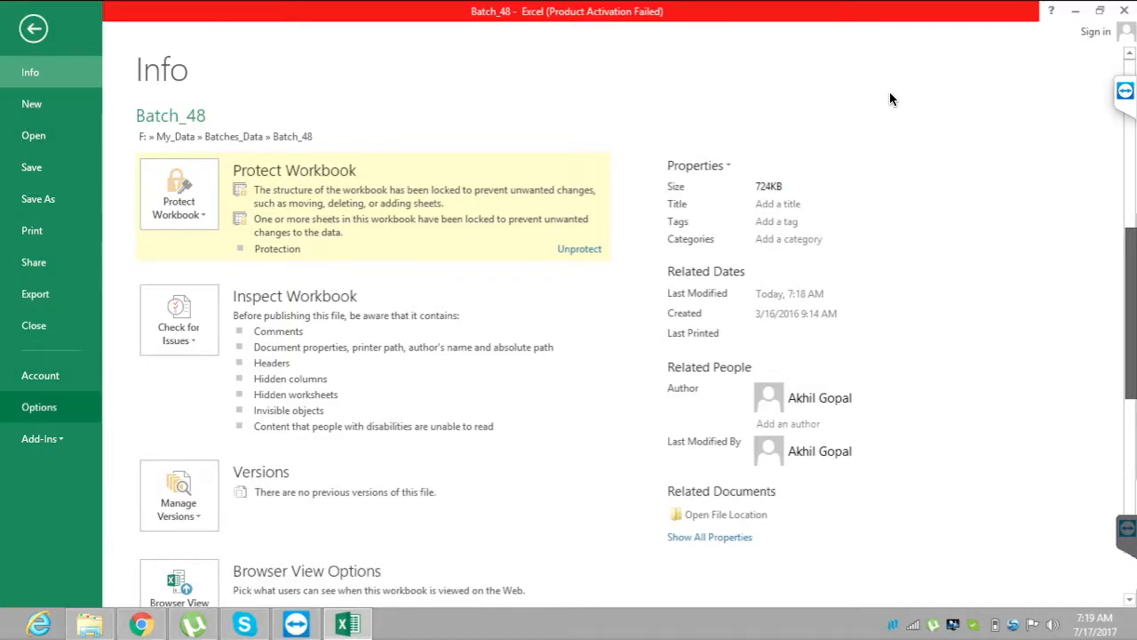
key("Escape")
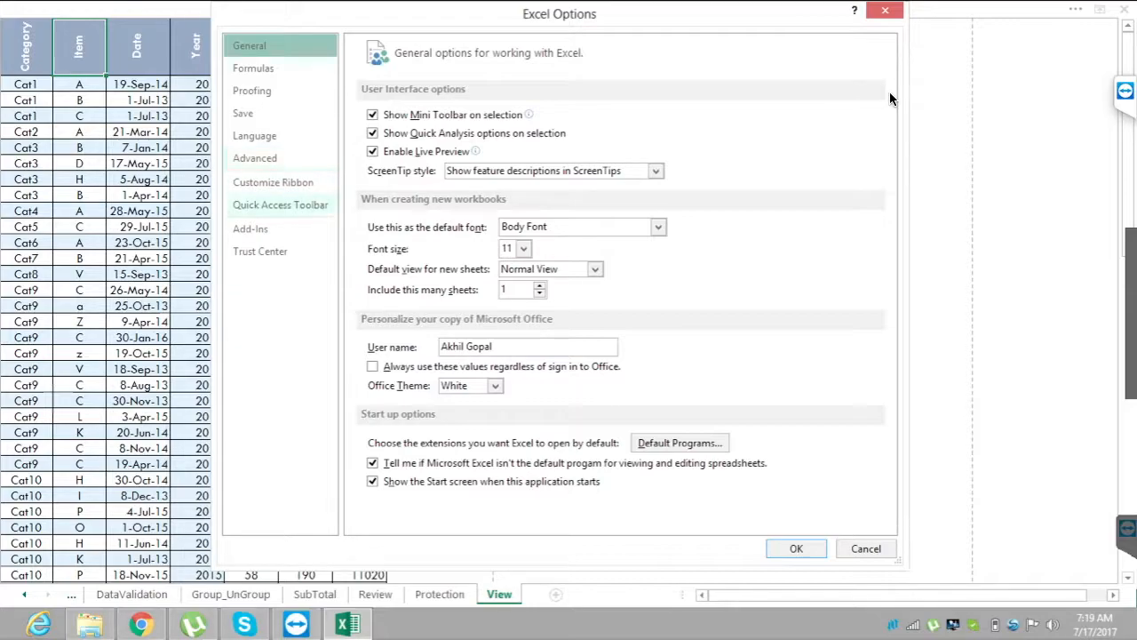
left_click(255, 159)
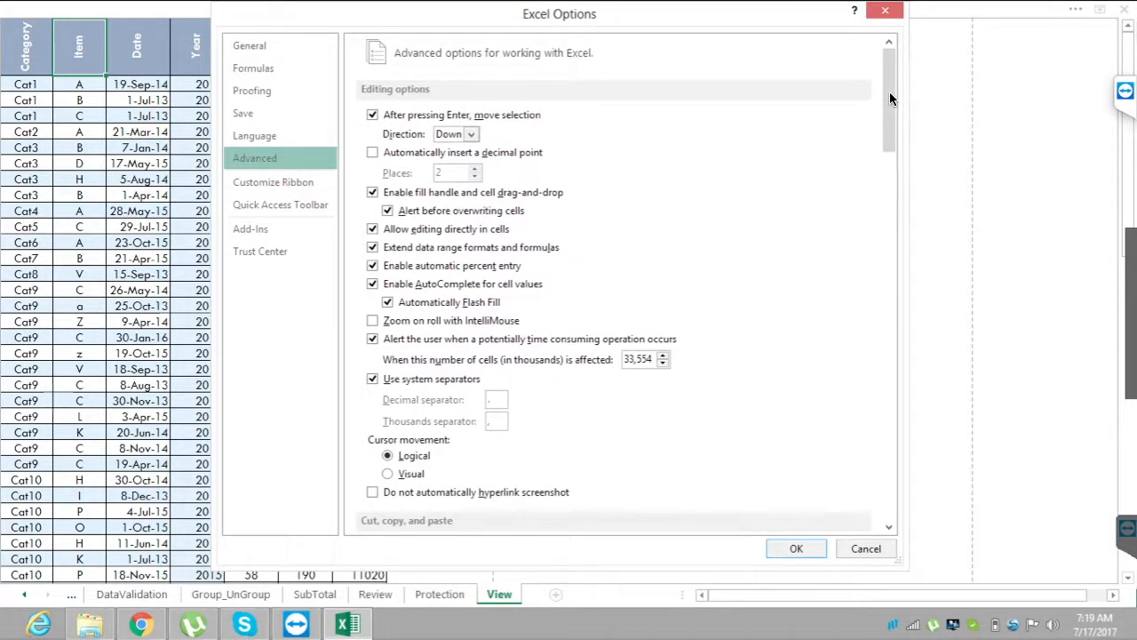
scroll(889, 97, "down", 5)
scroll(892, 98, "down", 5)
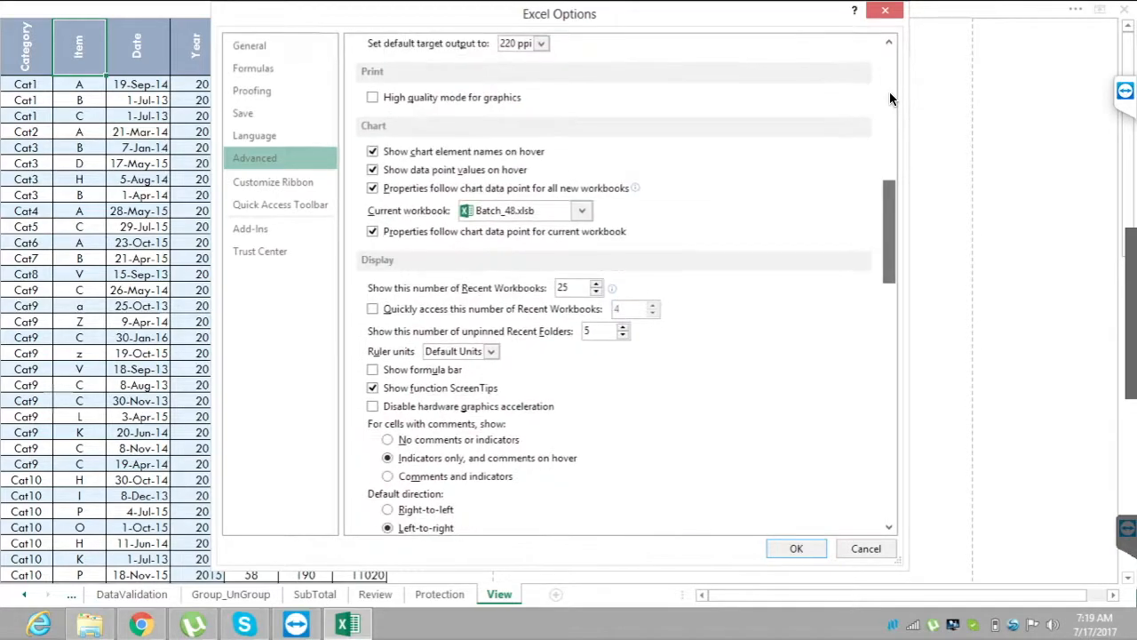
scroll(892, 98, "down", 3)
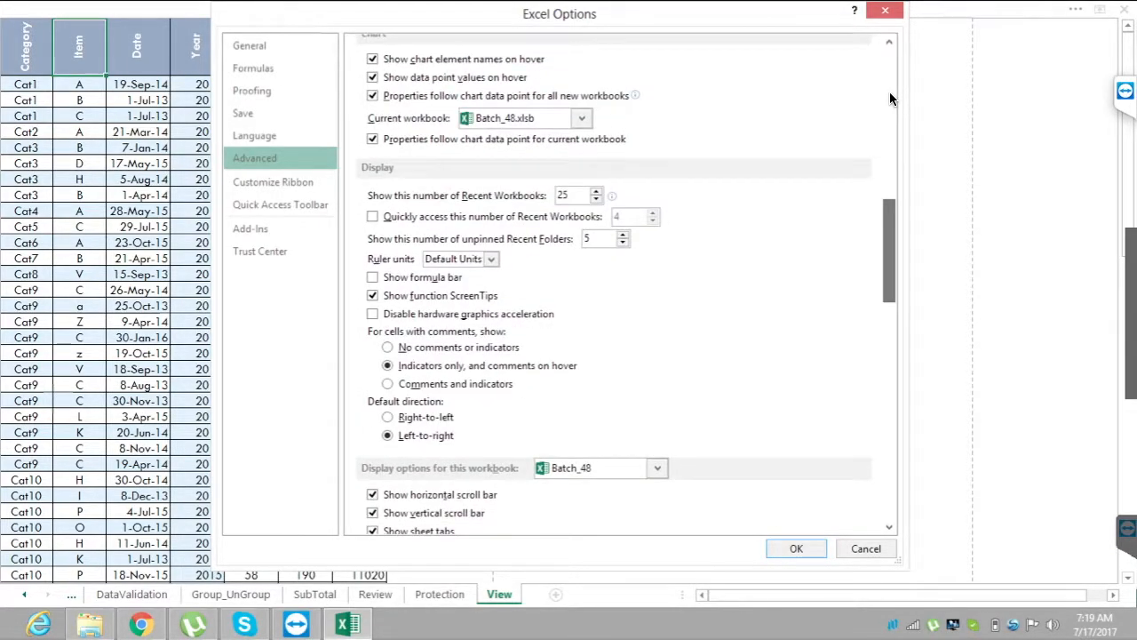
scroll(892, 97, "down", 5)
scroll(892, 98, "down", 3)
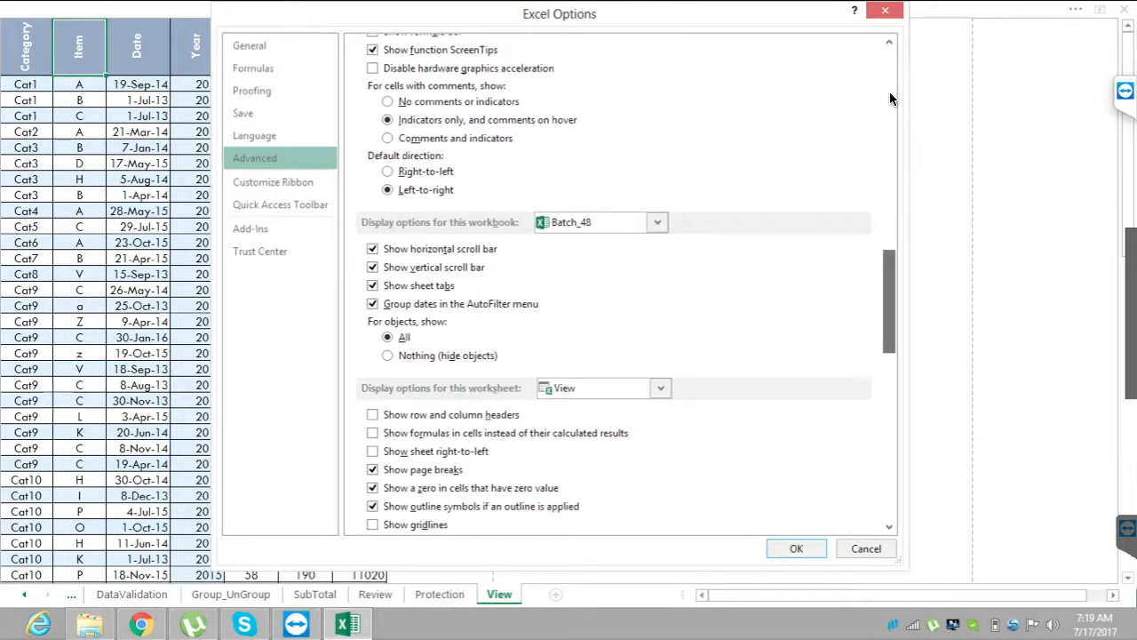
scroll(892, 98, "down", 10)
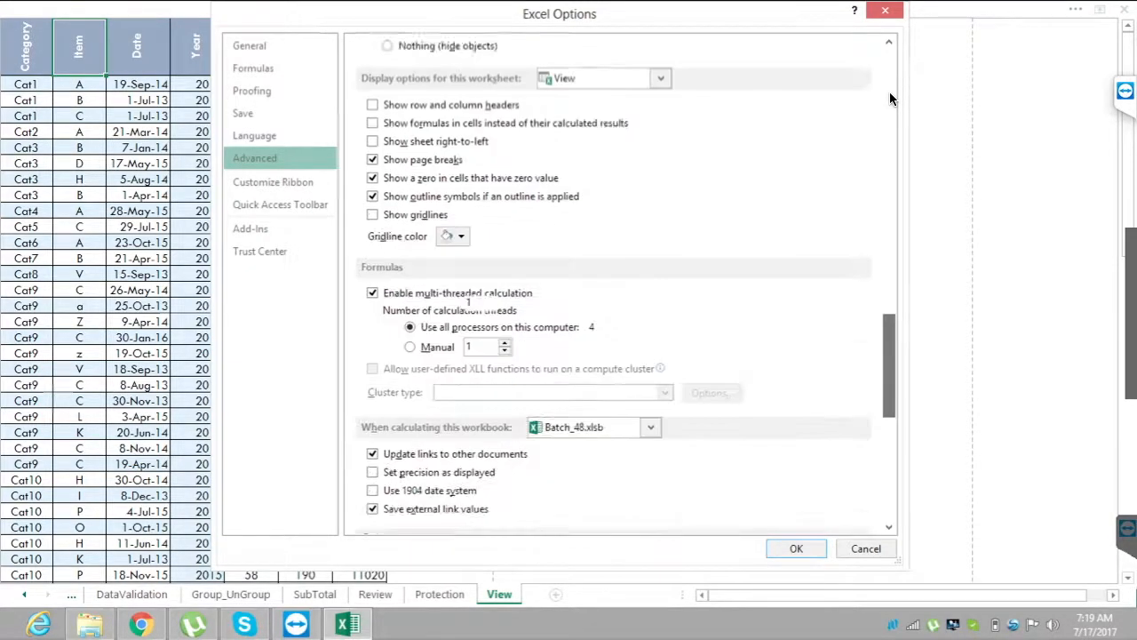
scroll(891, 99, "up", 10)
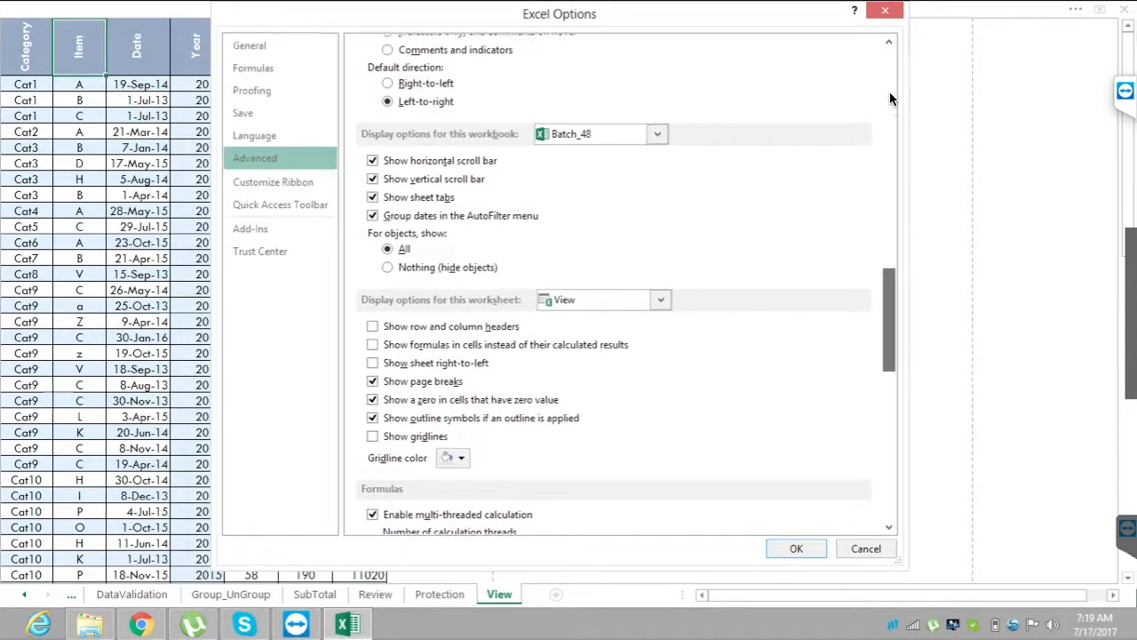
Turn off the workbook's sheet tabs, vertical scroll bar and horizontal scroll bar, apply the options, and select cell A1.
key("alt+b")
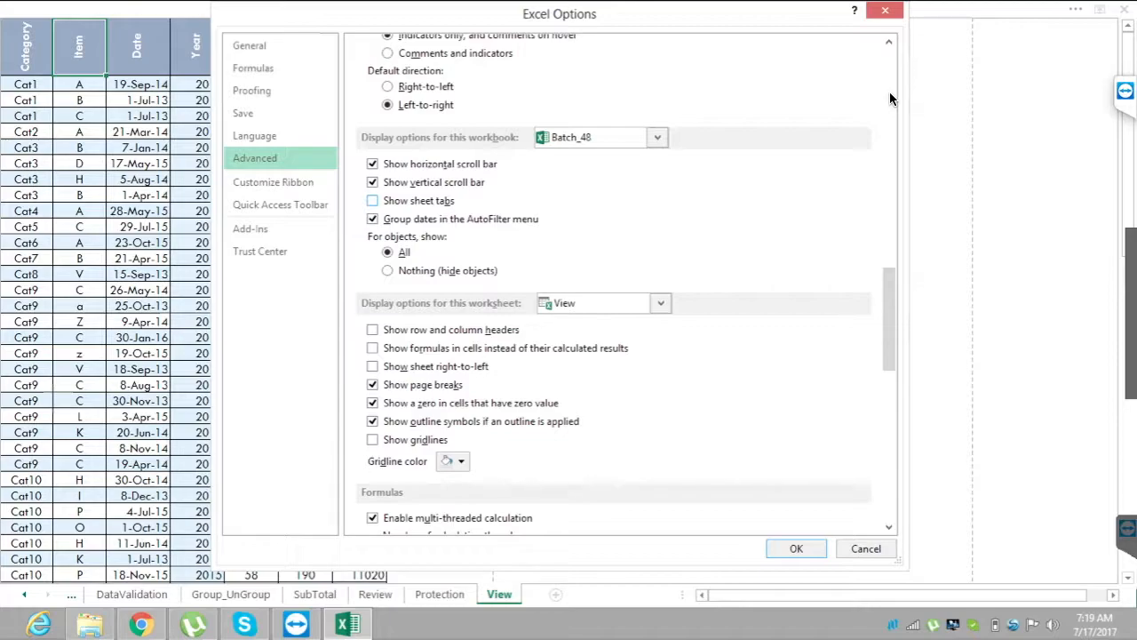
key("alt+v")
key("alt+t")
key("Return")
left_click(626, 211)
key("ctrl+Up")
key("ctrl+Left")
key("ctrl+Left")
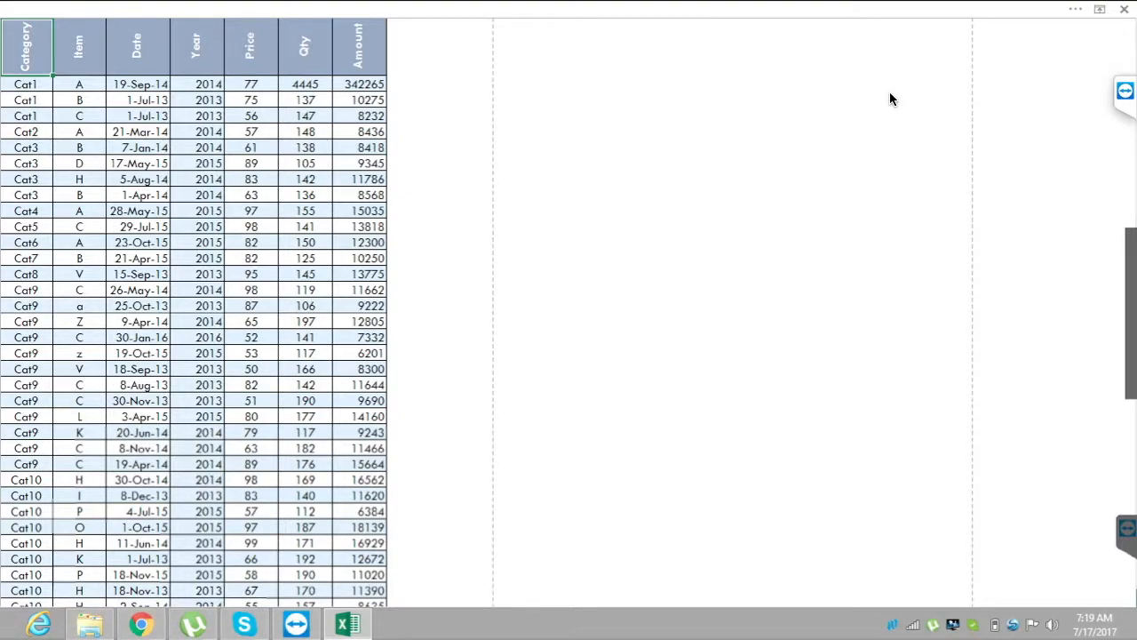
Set the ribbon to show both tabs and commands.
key("ctrl+t")
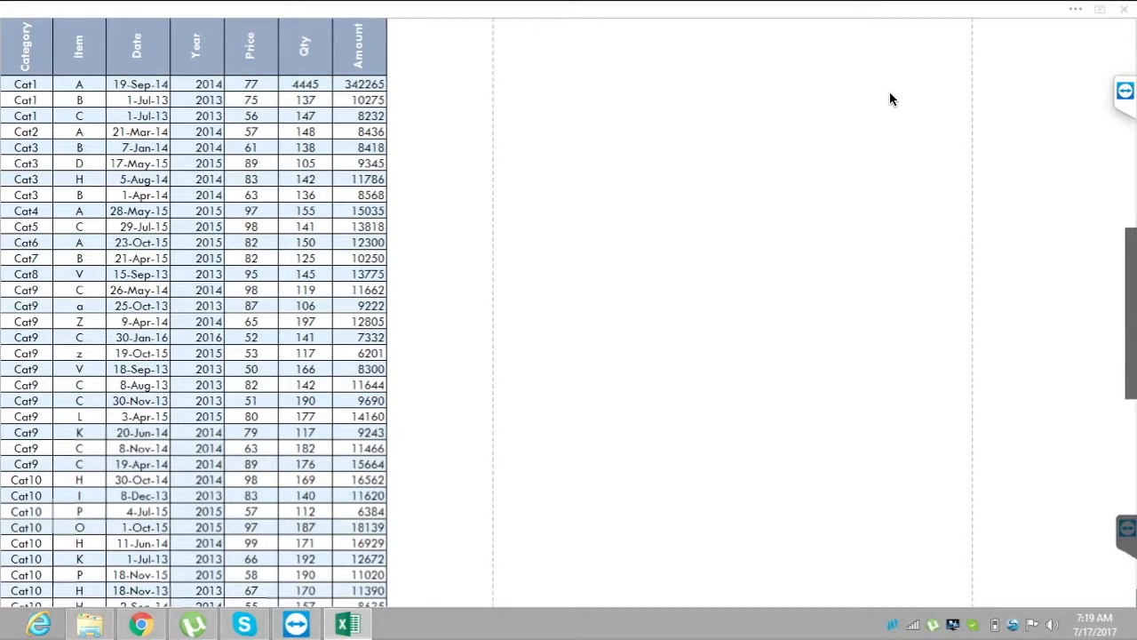
key("Escape")
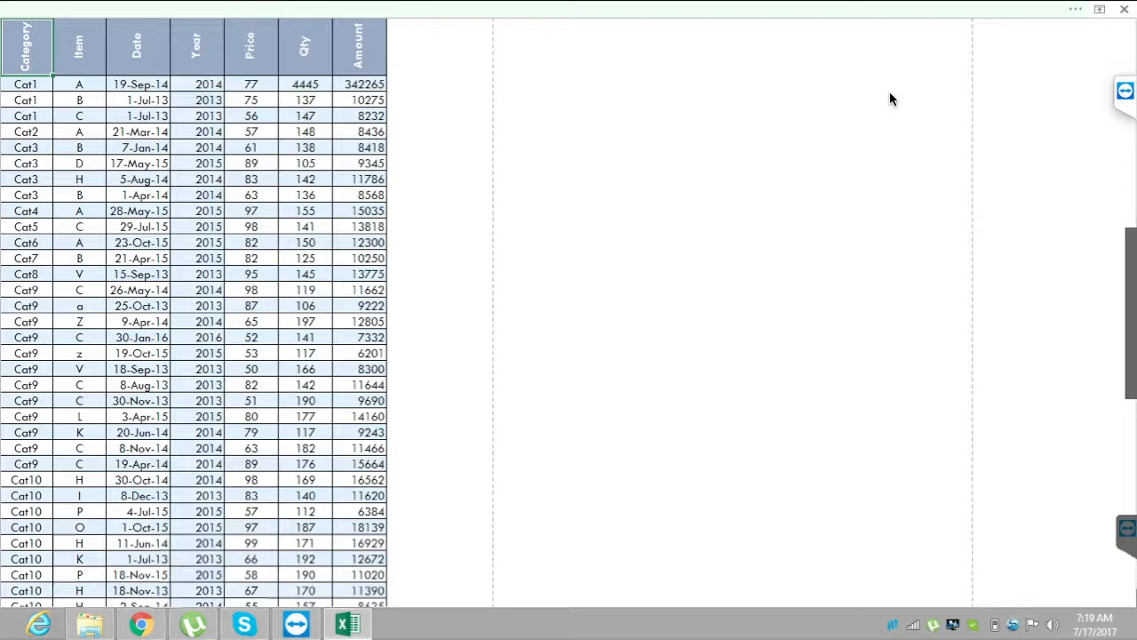
left_click(1100, 9)
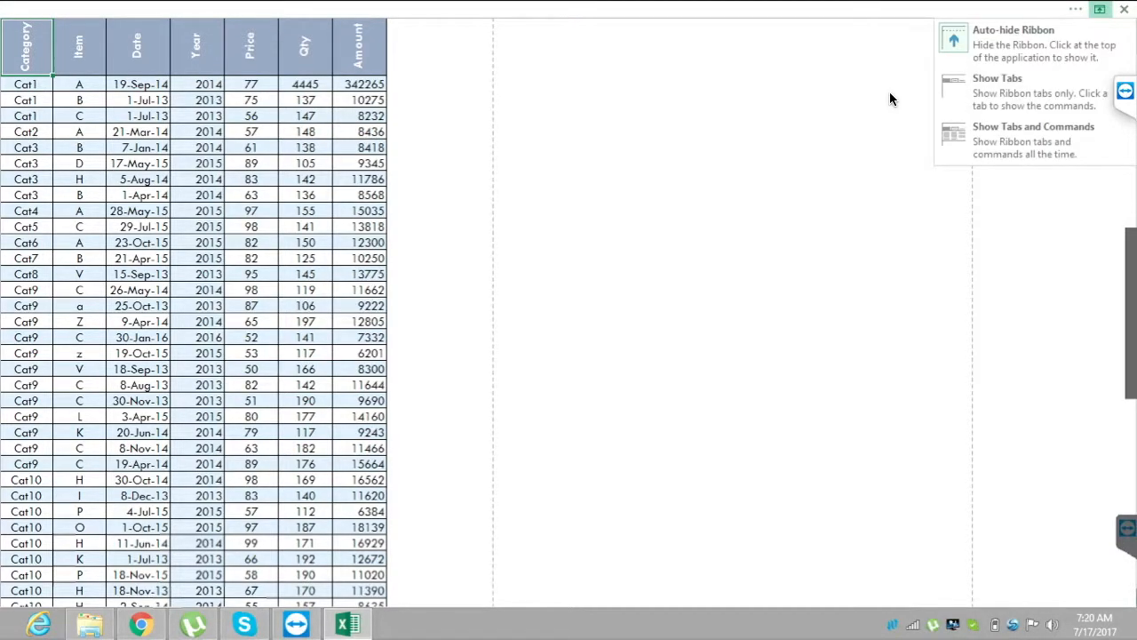
left_click(1034, 141)
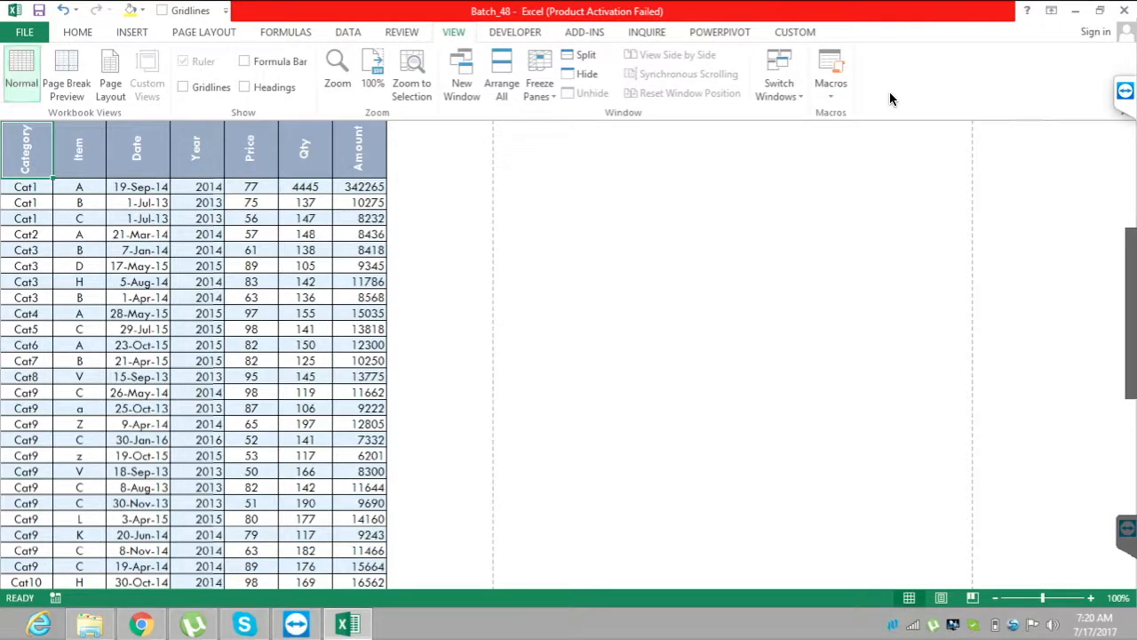
In the advanced Excel options, turn on the sheet tabs, vertical scroll bar and horizontal scroll bar for the Batch_48 workbook.
left_click(24, 32)
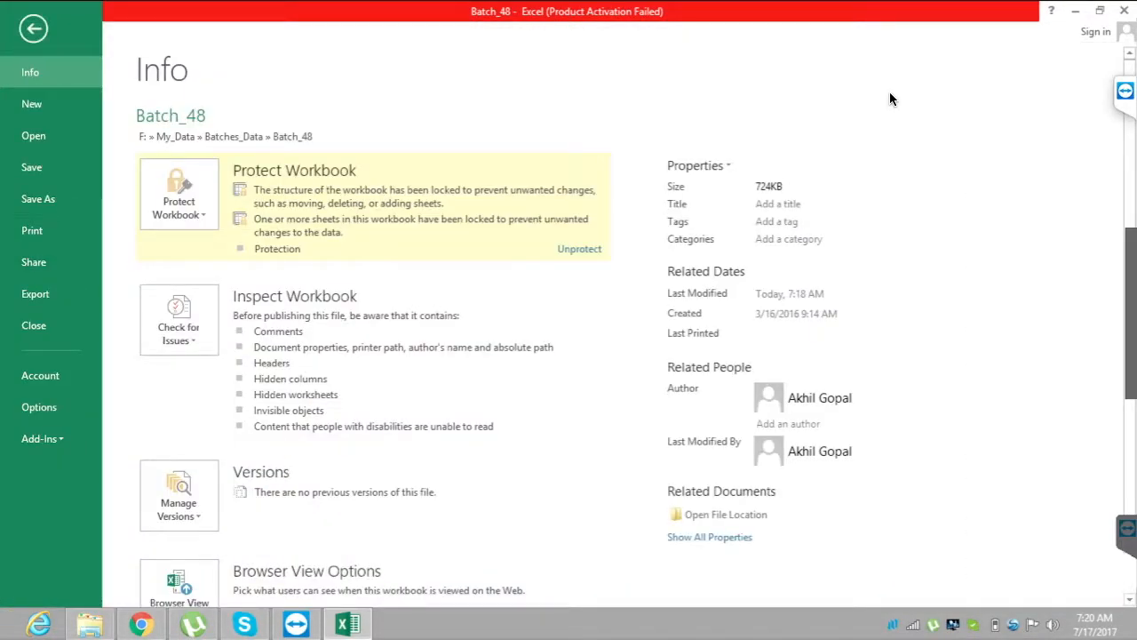
left_click(39, 407)
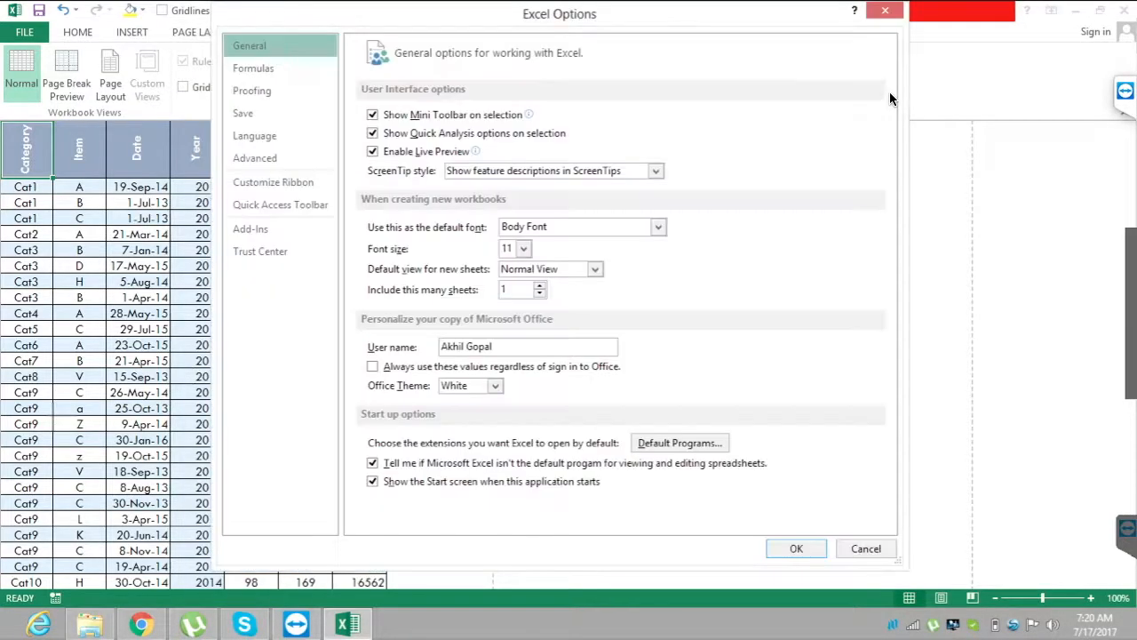
left_click(255, 158)
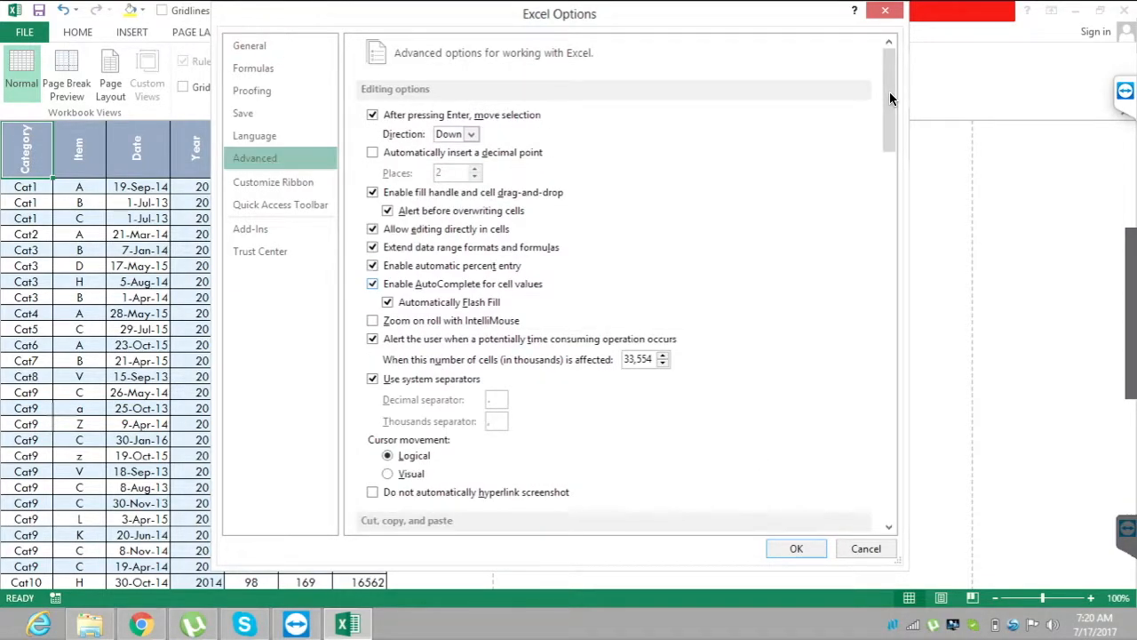
left_click_drag(890, 93, 890, 284)
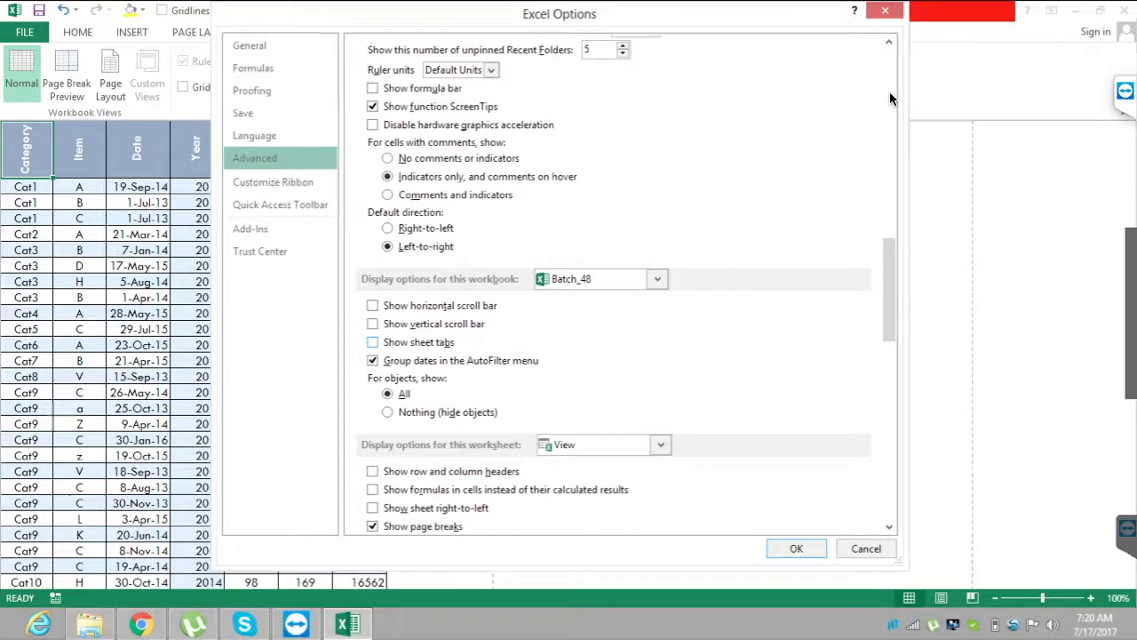
left_click(372, 342)
left_click(373, 324)
left_click(373, 306)
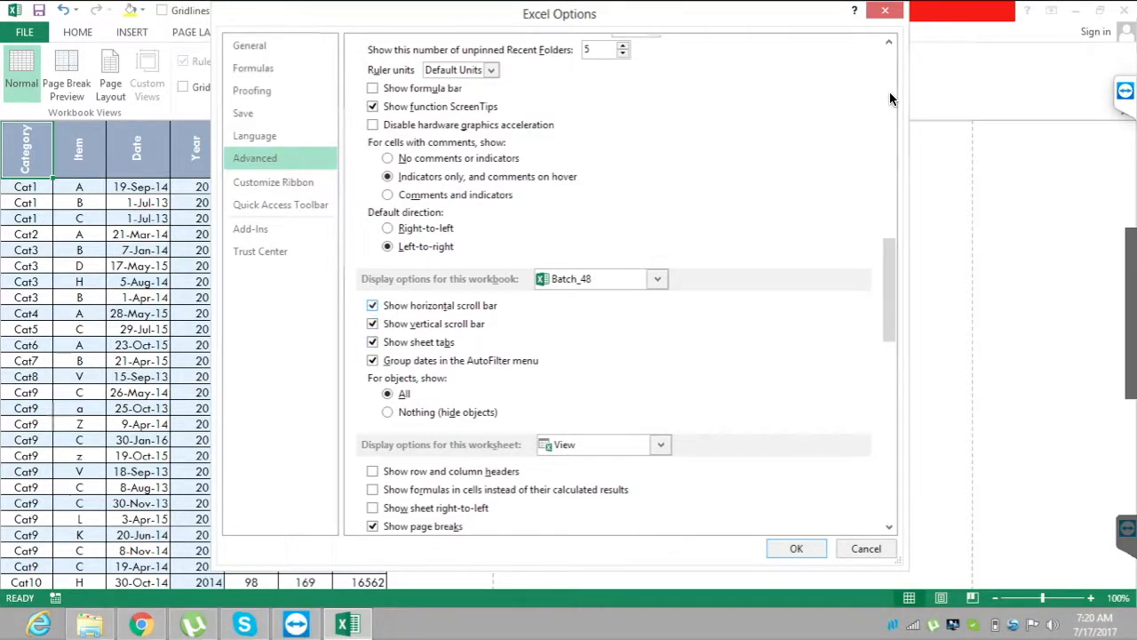
left_click(796, 548)
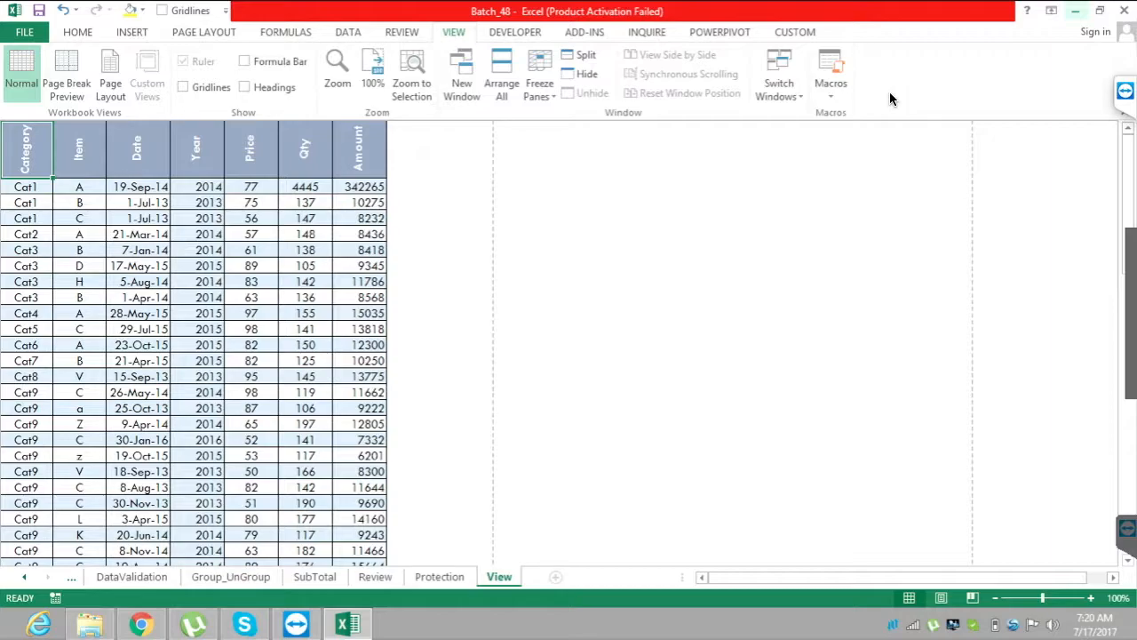
Open the CMTMEH033 Dashboard workbook from the Dashboards folder in Advanced Excel with VBA and update its external links.
left_click(1076, 10)
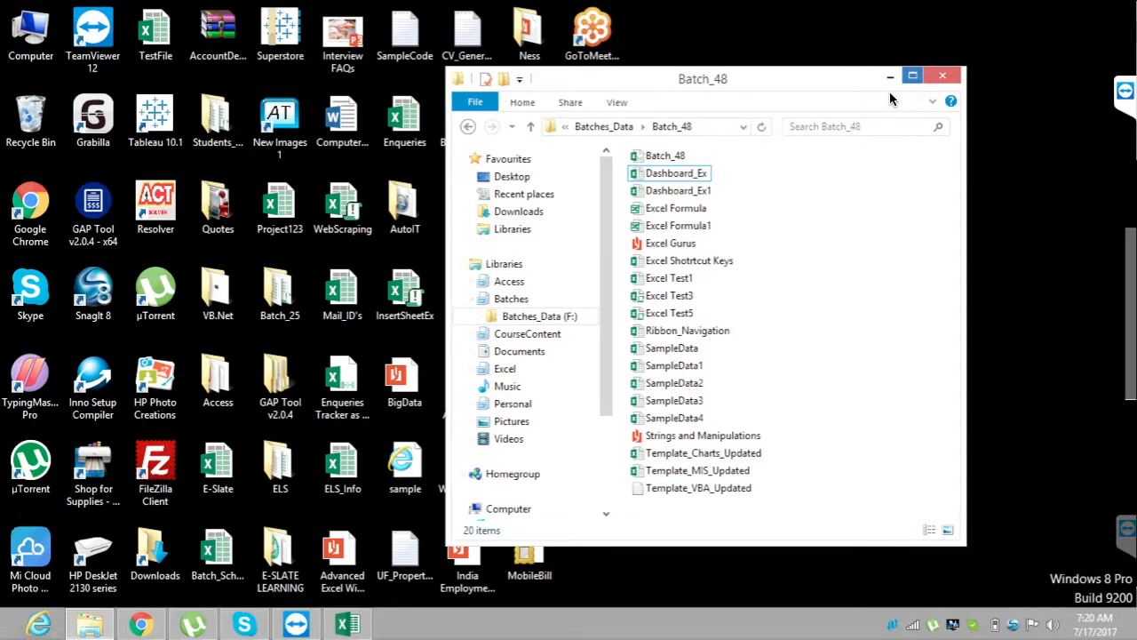
left_click(912, 76)
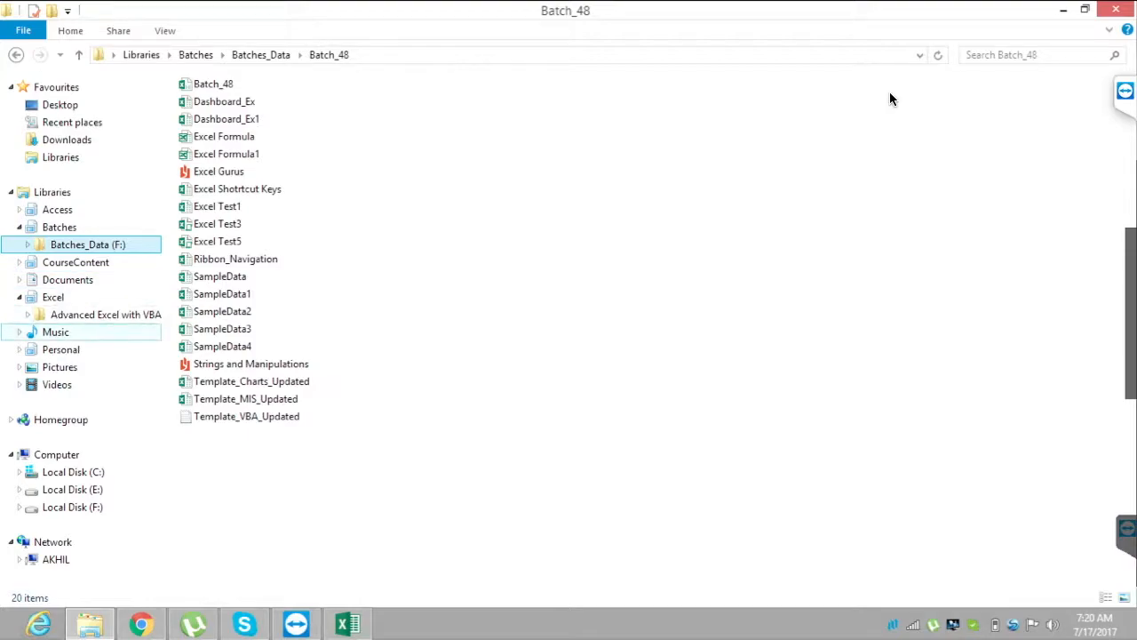
left_click(105, 315)
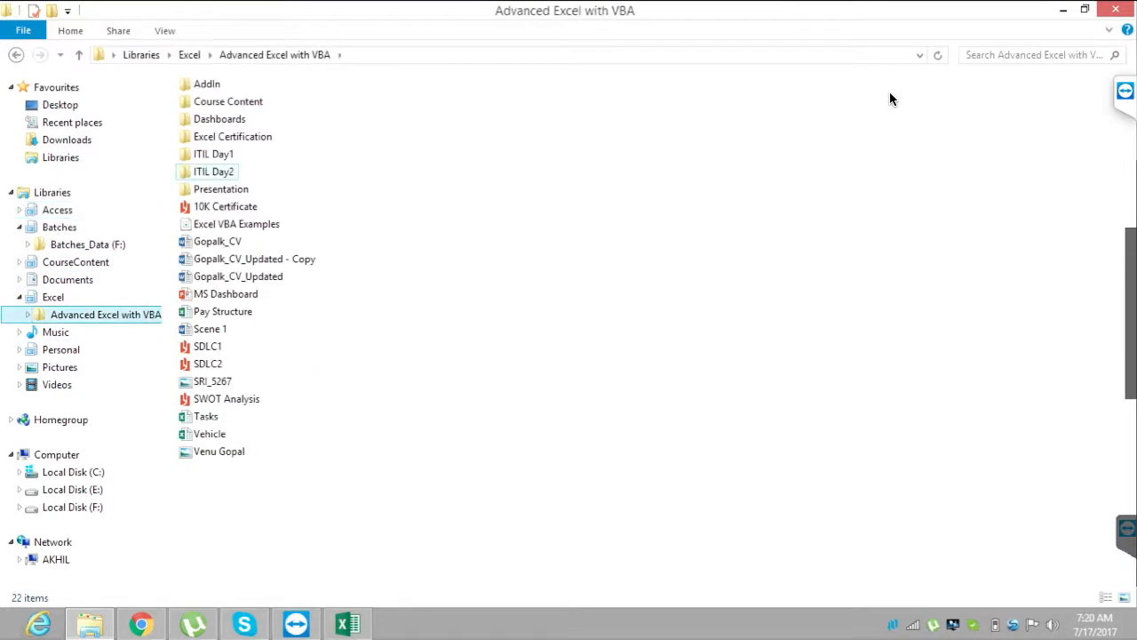
left_click(219, 119)
double_click(220, 119)
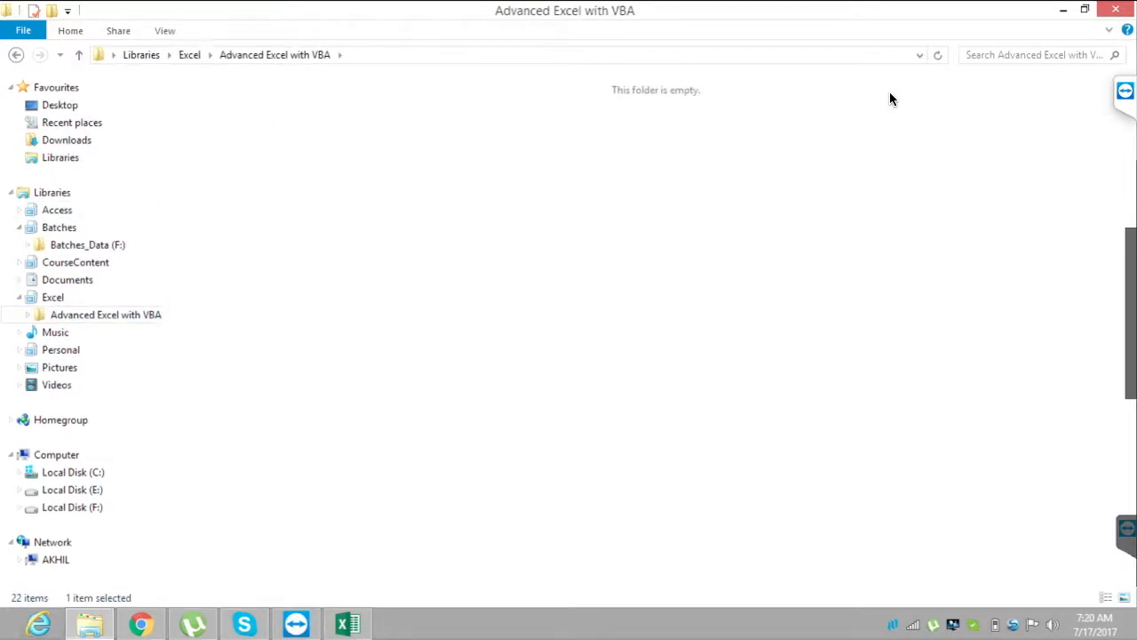
left_click(248, 224)
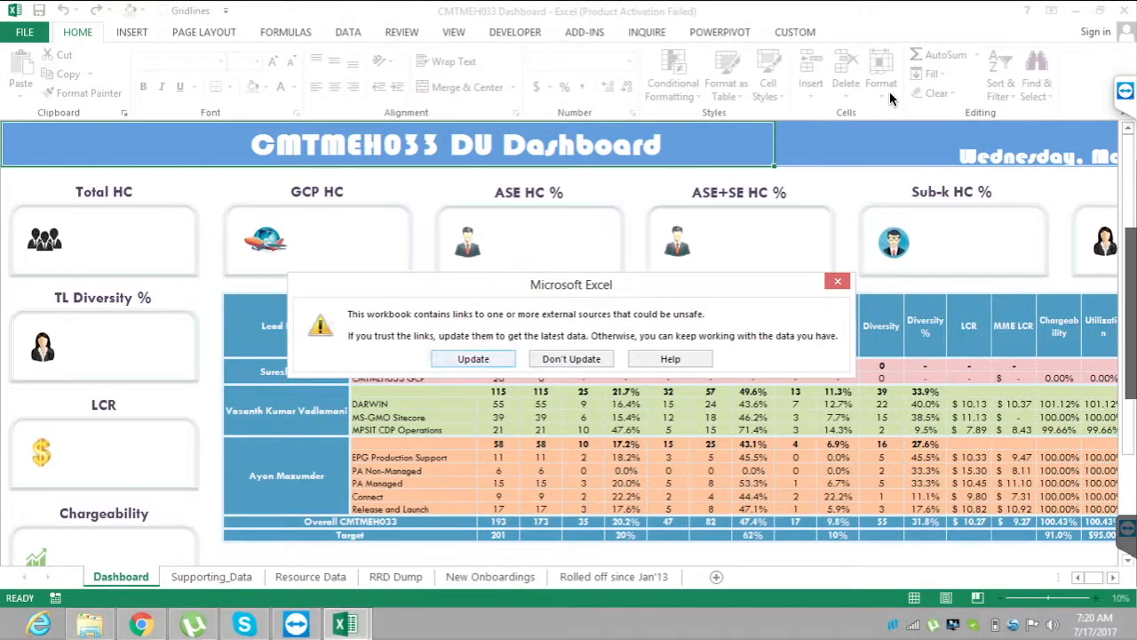
key("Return")
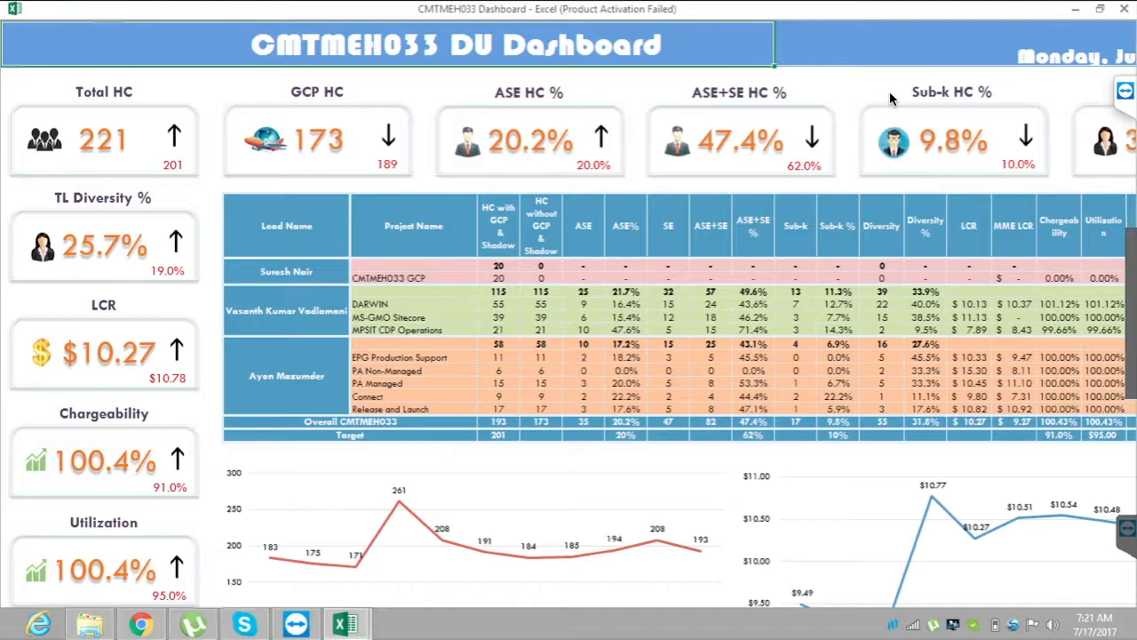
Examine how the Dashboard sheet's display differs from the Supporting_Data, Resource Data and RRD Dump sheets.
key("ctrl+Page_Down")
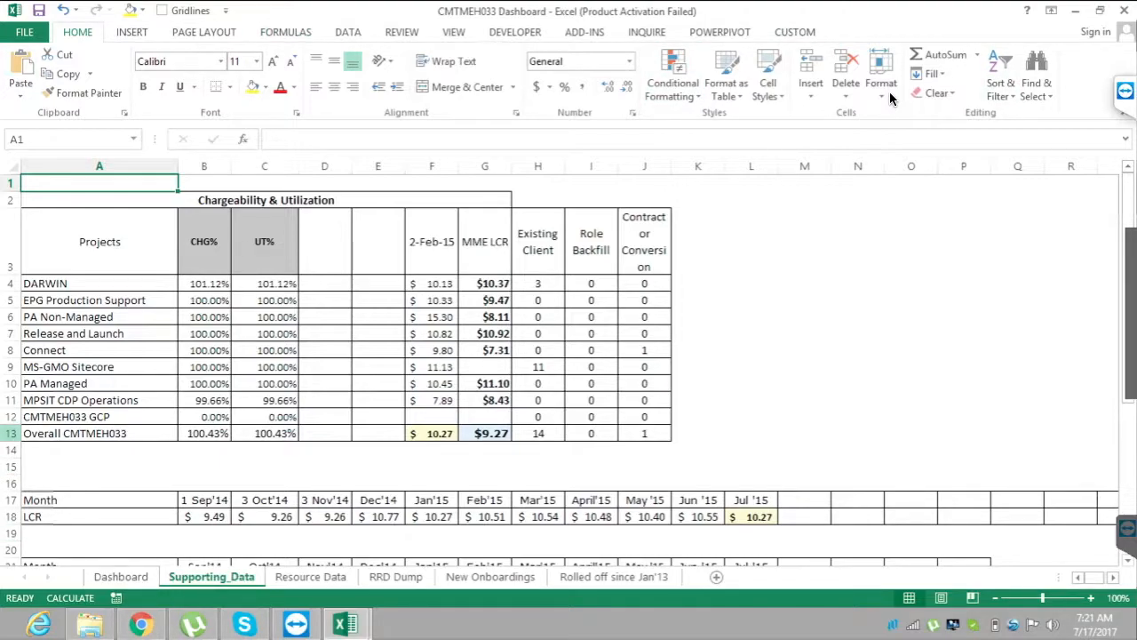
key("ctrl+Page_Down")
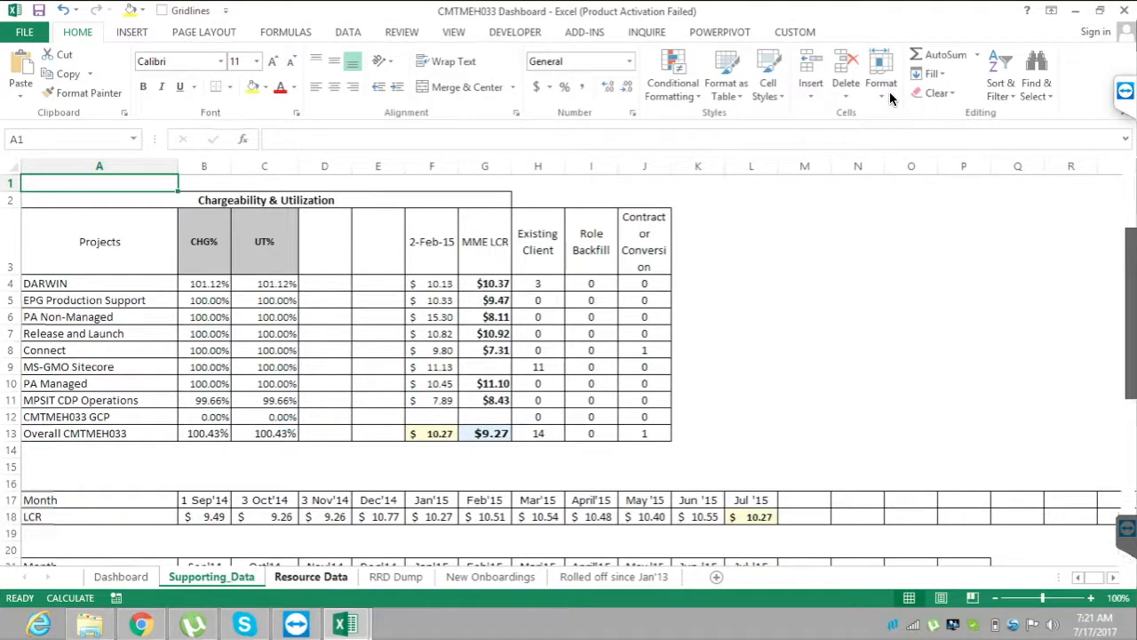
key("ctrl+Page_Down")
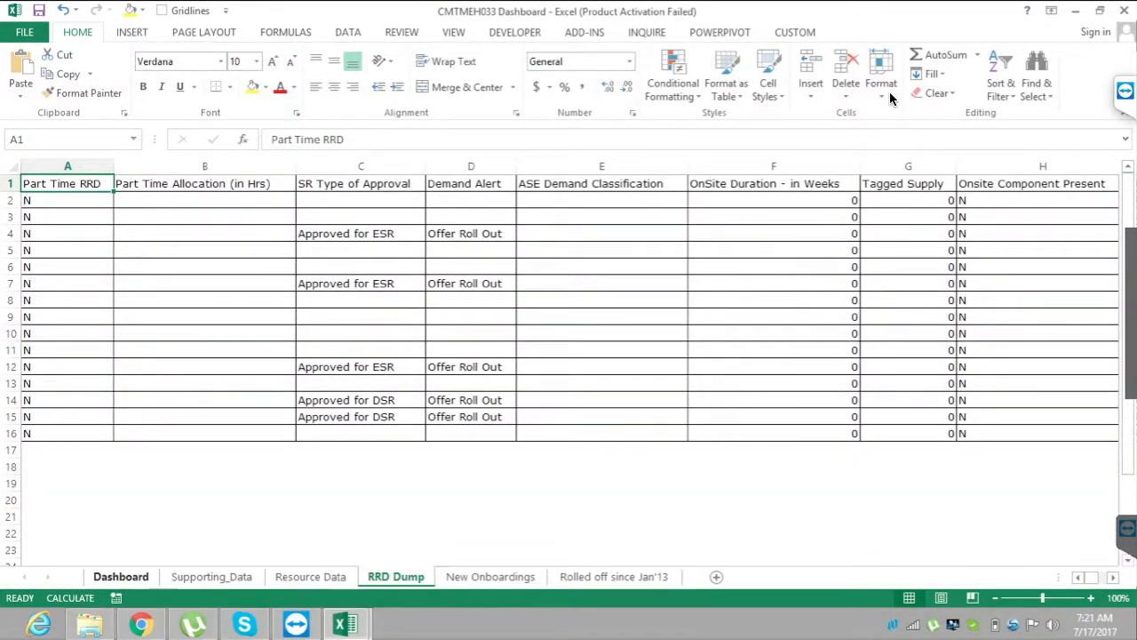
key("ctrl+Page_Up")
key("ctrl+Page_Up")
key("ctrl+Page_Up")
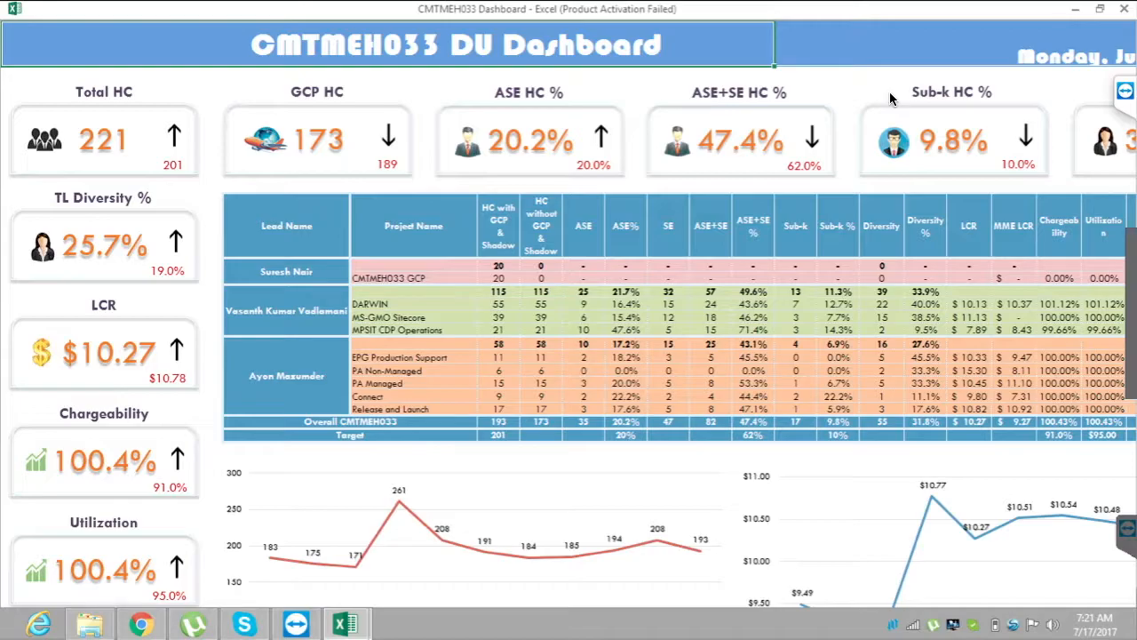
key("ctrl+Left")
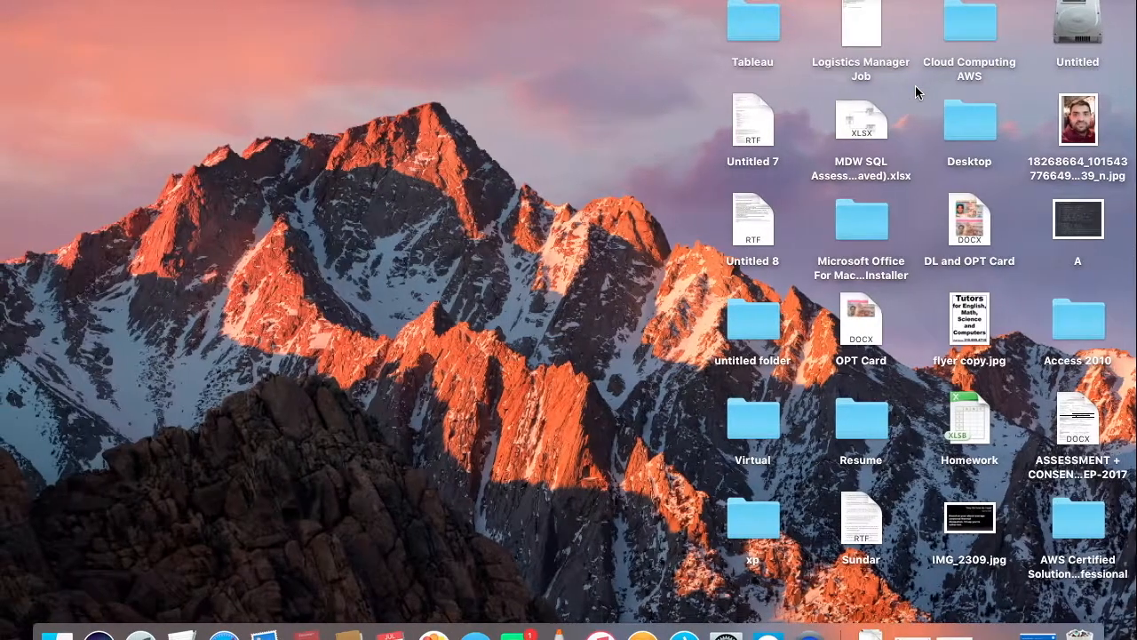
key("ctrl+Right")
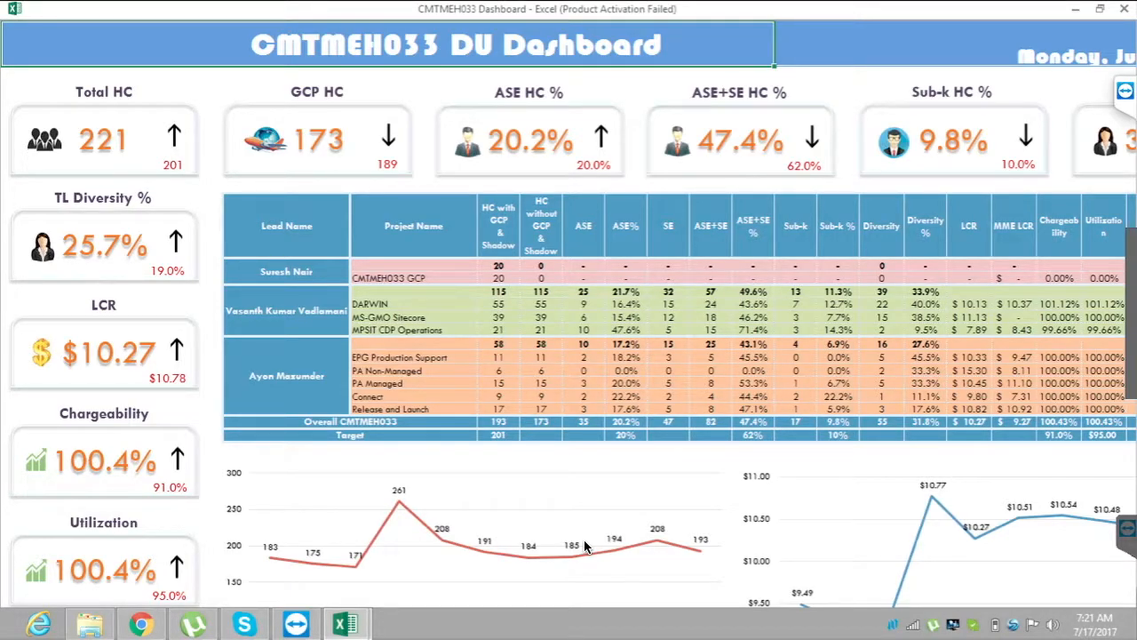
Close the CMTMEH033 Dashboard workbook without saving and return to the View sheet of Batch_48.
left_click(1125, 9)
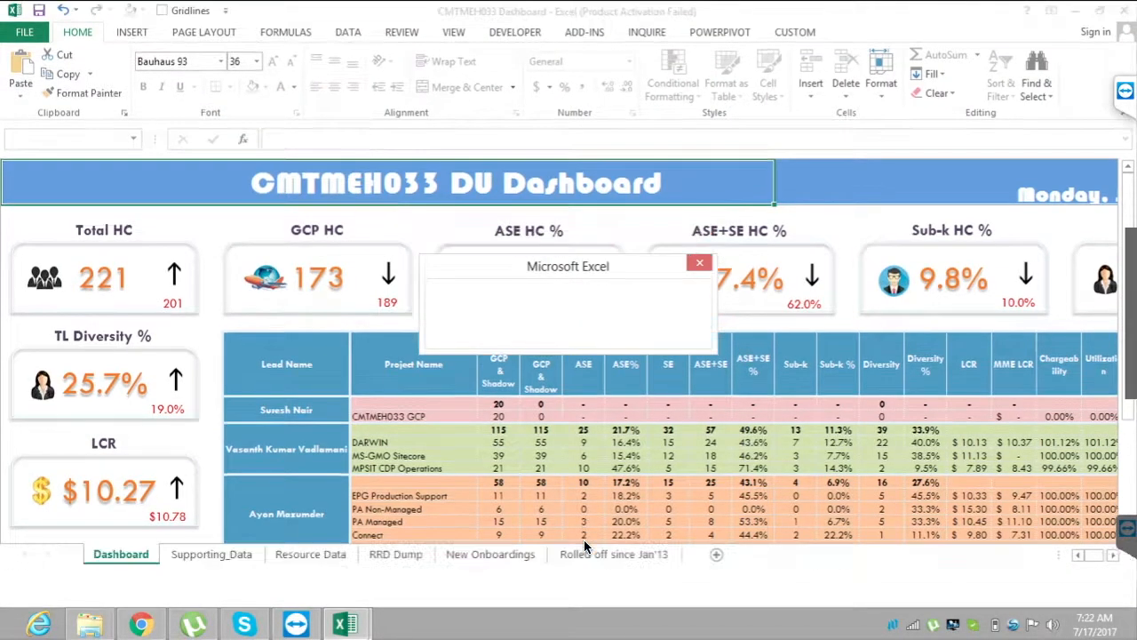
key("Tab")
key("Return")
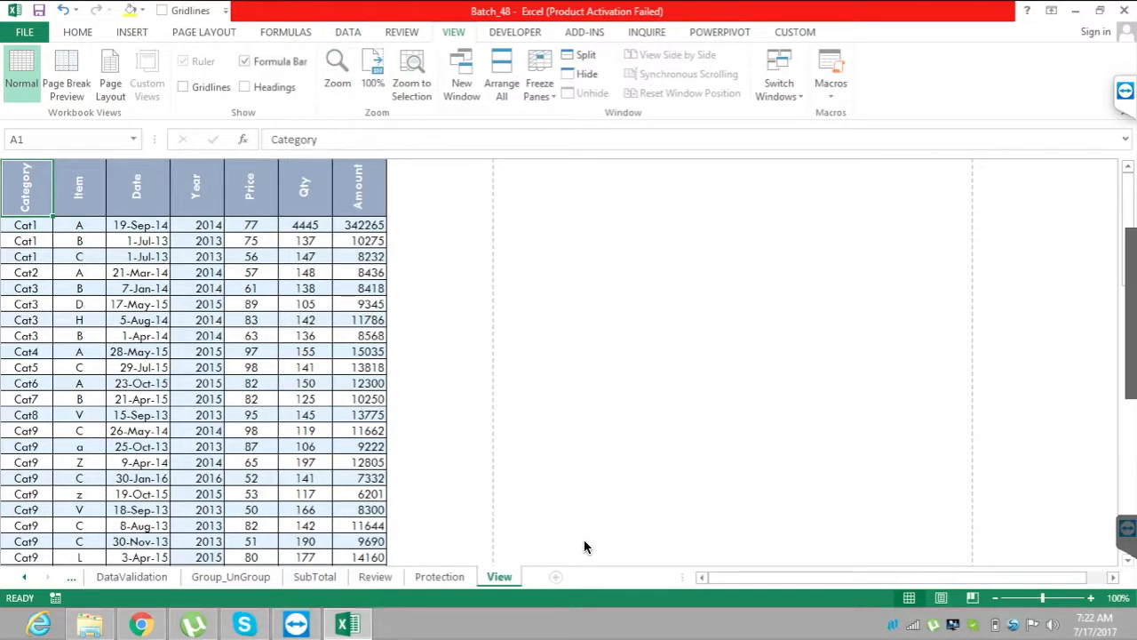
Select cell G3 in the Amount column and set the worksheet magnification to 75%.
left_click_drag(359, 304, 306, 304)
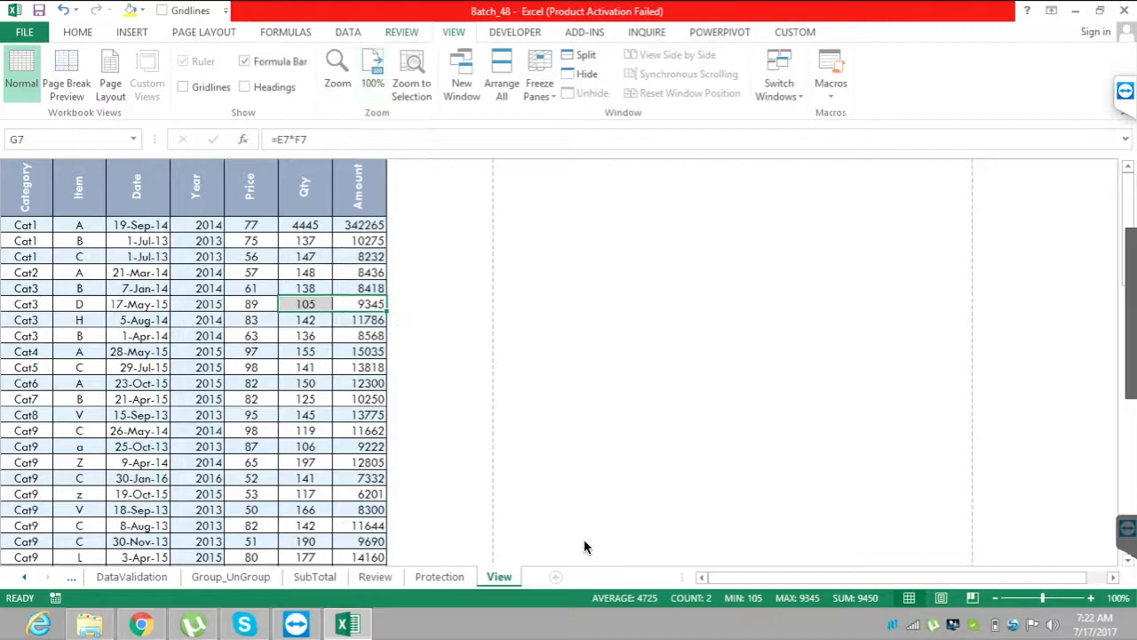
left_click(359, 241)
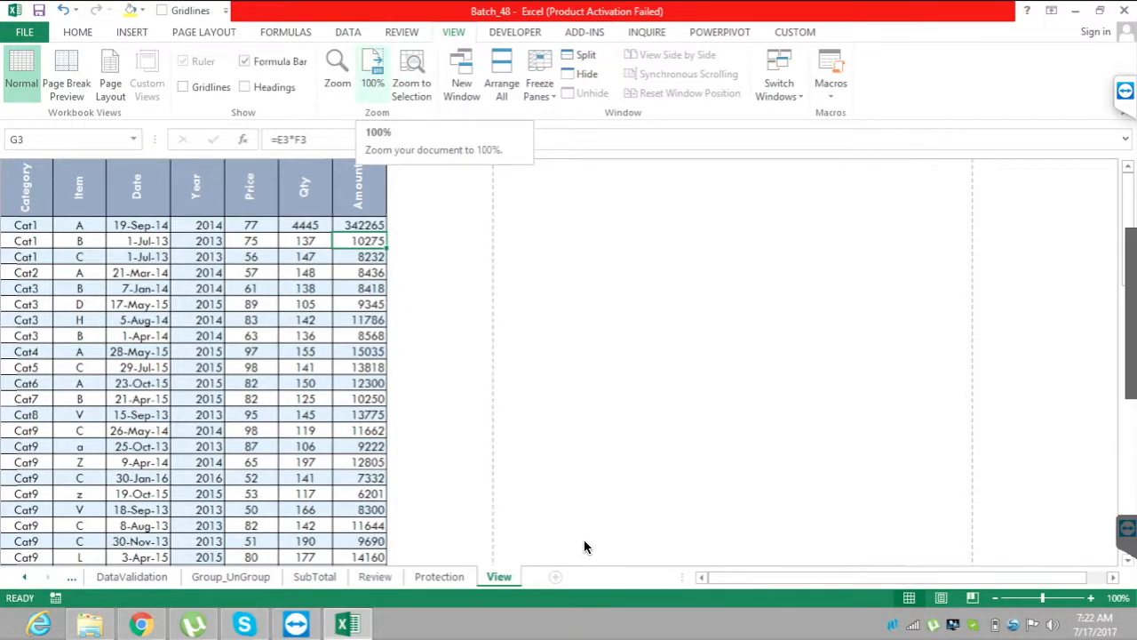
left_click(338, 76)
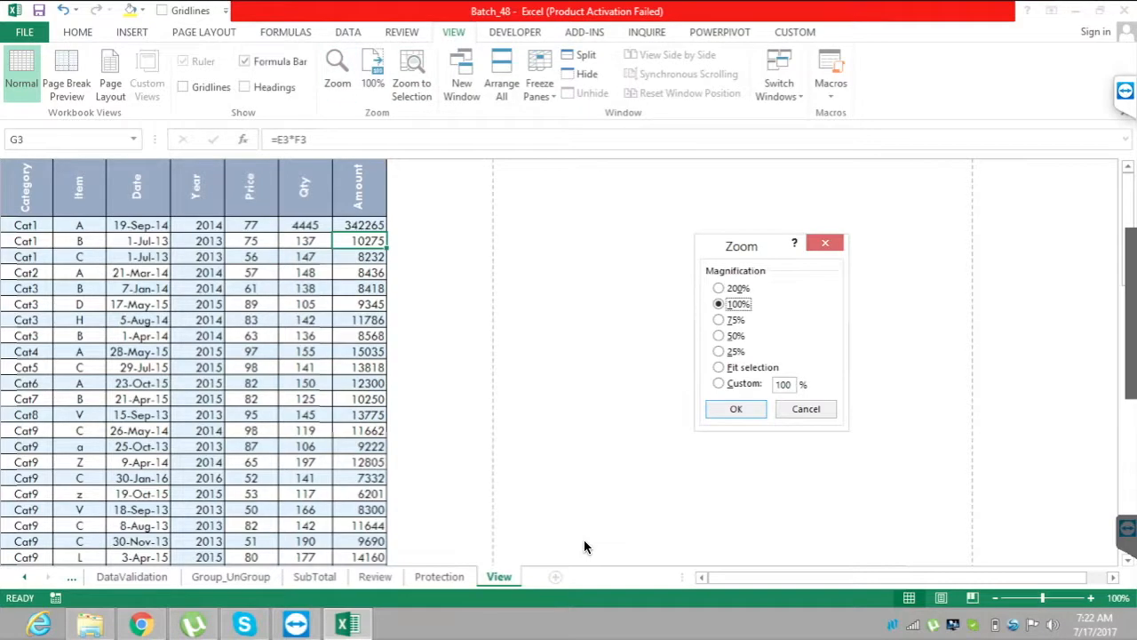
left_click(719, 288)
left_click(719, 304)
left_click(719, 320)
left_click(736, 410)
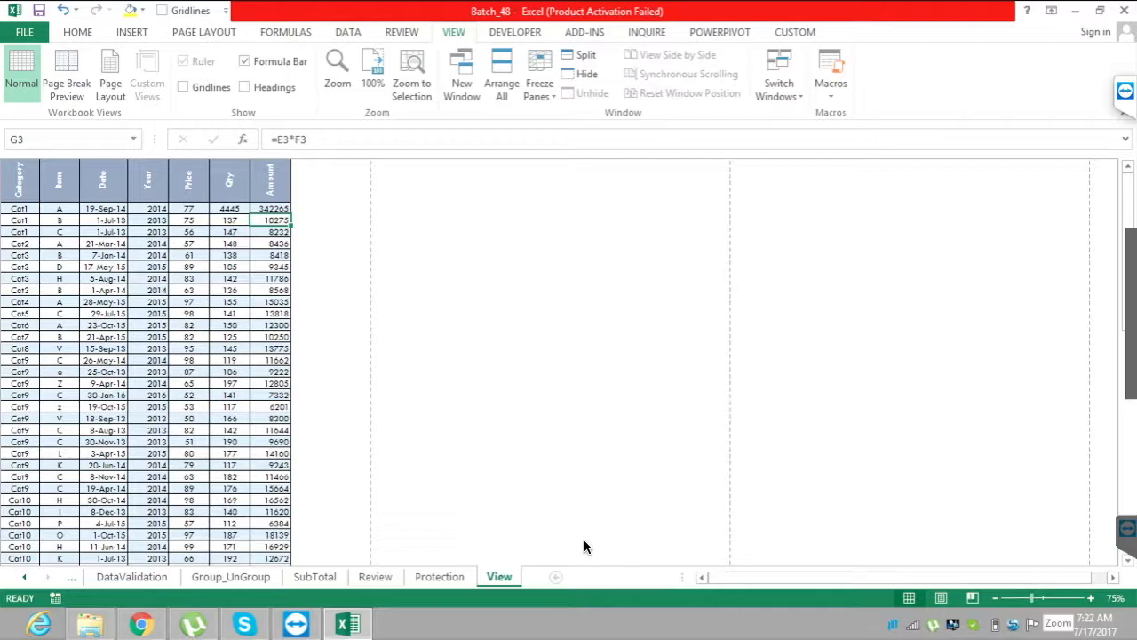
Zoom the worksheet in to 400% and back to 100%, and save the workbook.
left_click(1043, 598)
mouse_move(1043, 598)
left_mouse_down()
mouse_move(1001, 598)
mouse_move(1082, 598)
left_mouse_up()
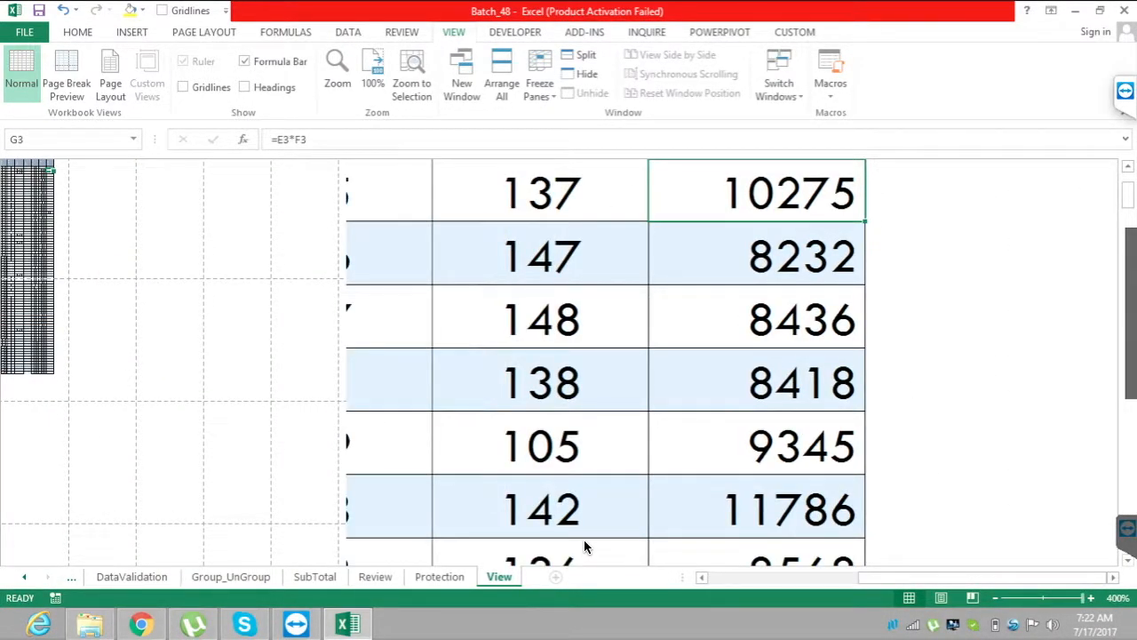
left_click_drag(1082, 598, 1043, 598)
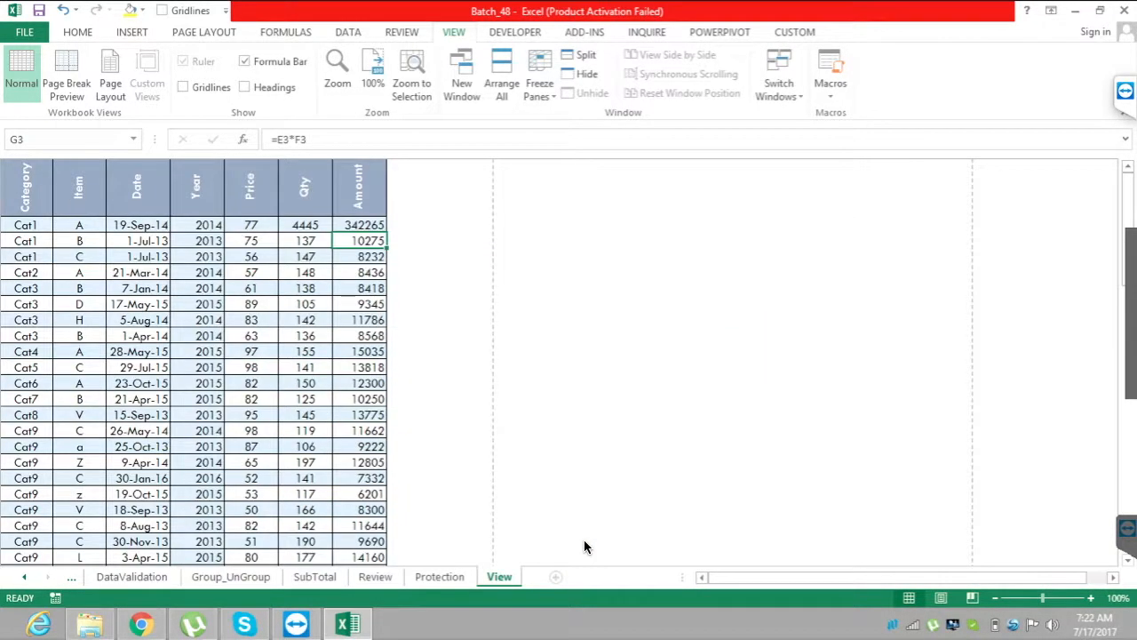
left_click(733, 414)
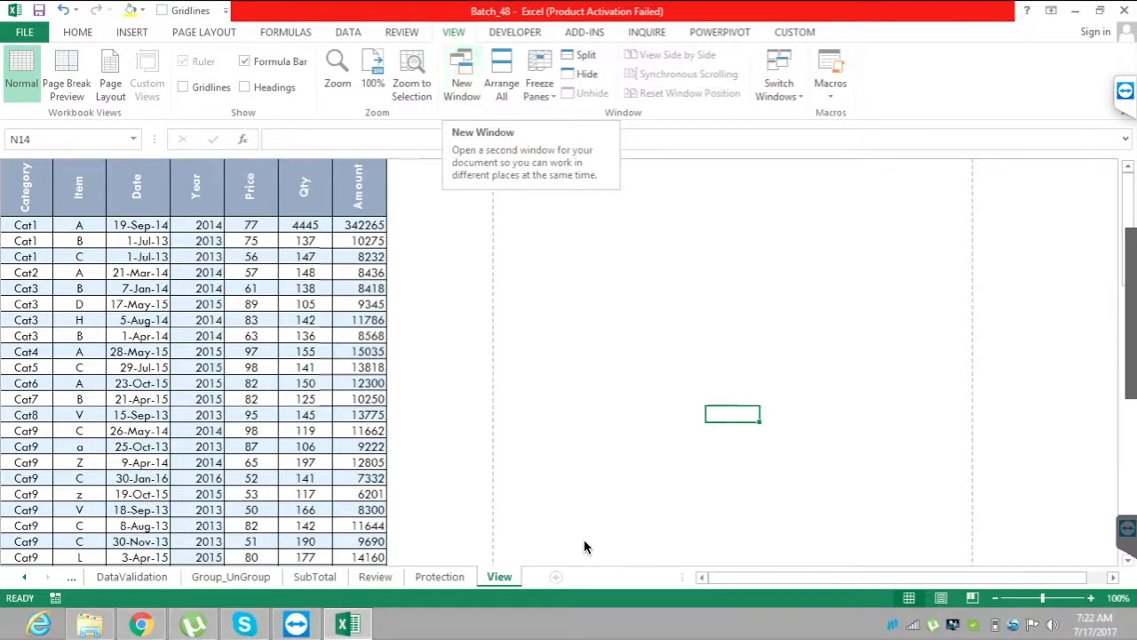
key("ctrl+s")
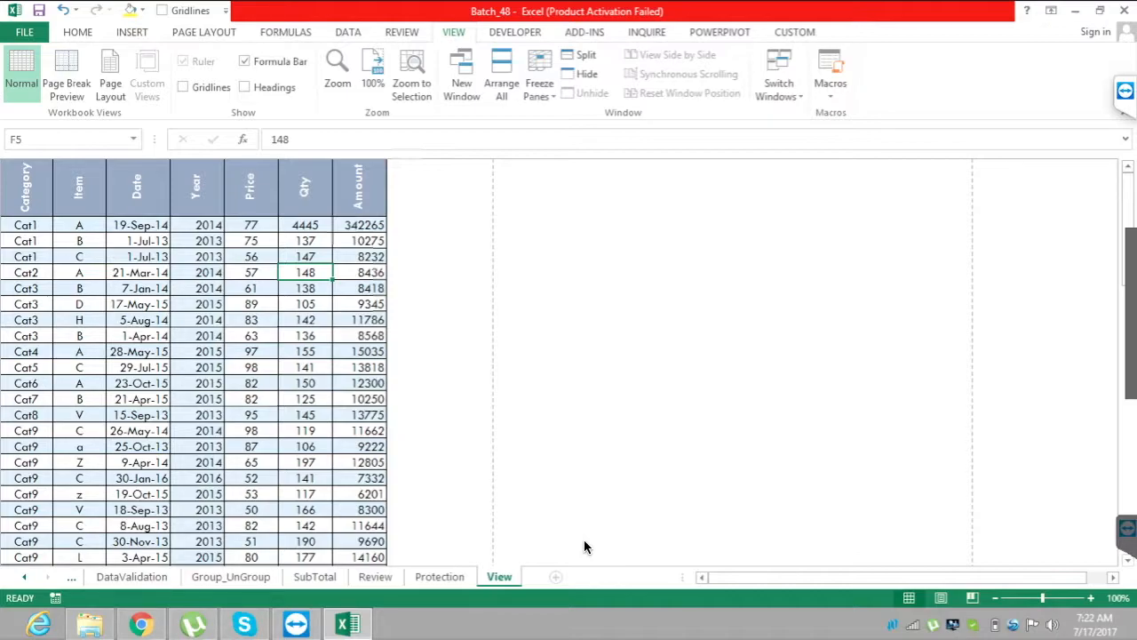
Switch between the View and SubTotal sheets, and select cell K14 on the Protection sheet.
key("ctrl+Page_Up")
key("ctrl+Page_Up")
key("ctrl+Page_Up")
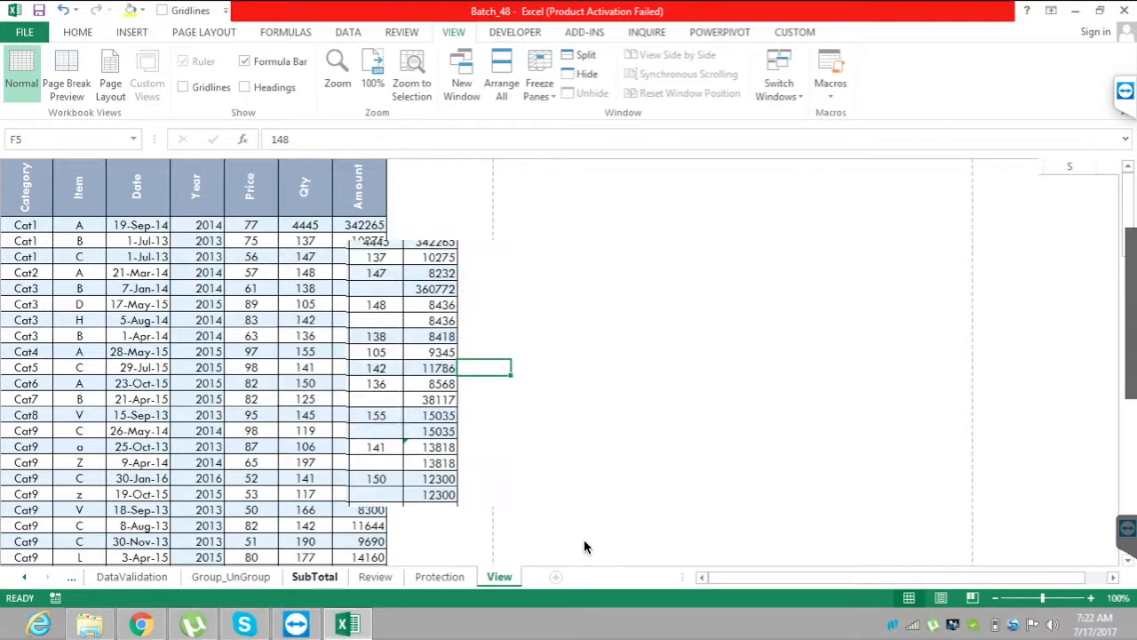
key("ctrl+Page_Down")
key("ctrl+Page_Up")
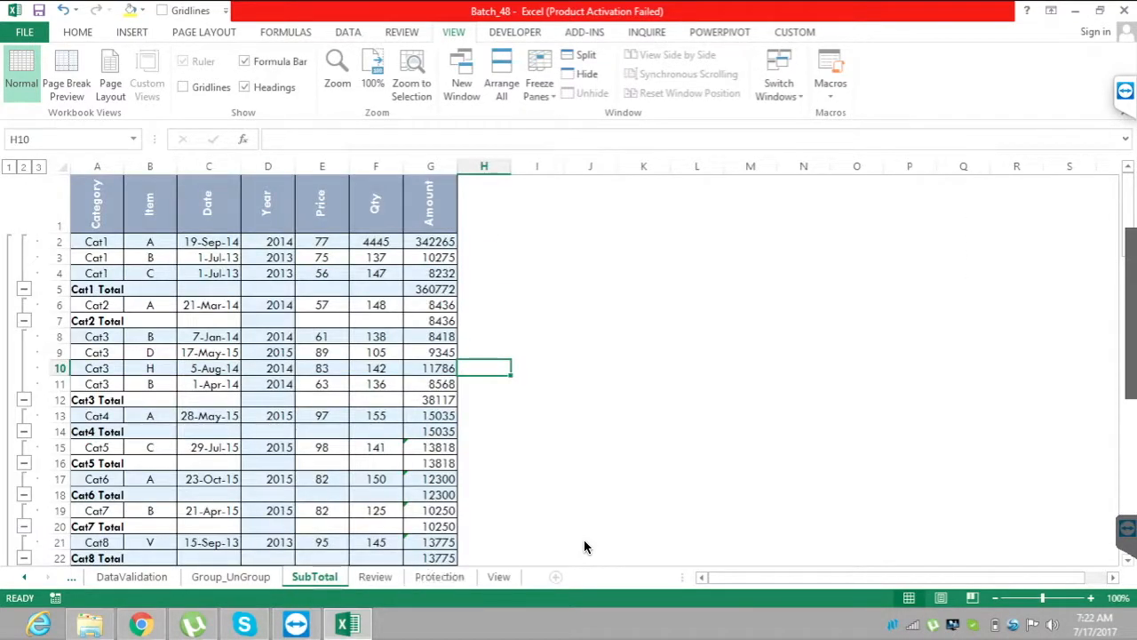
key("ctrl+Page_Down")
key("ctrl+Page_Down")
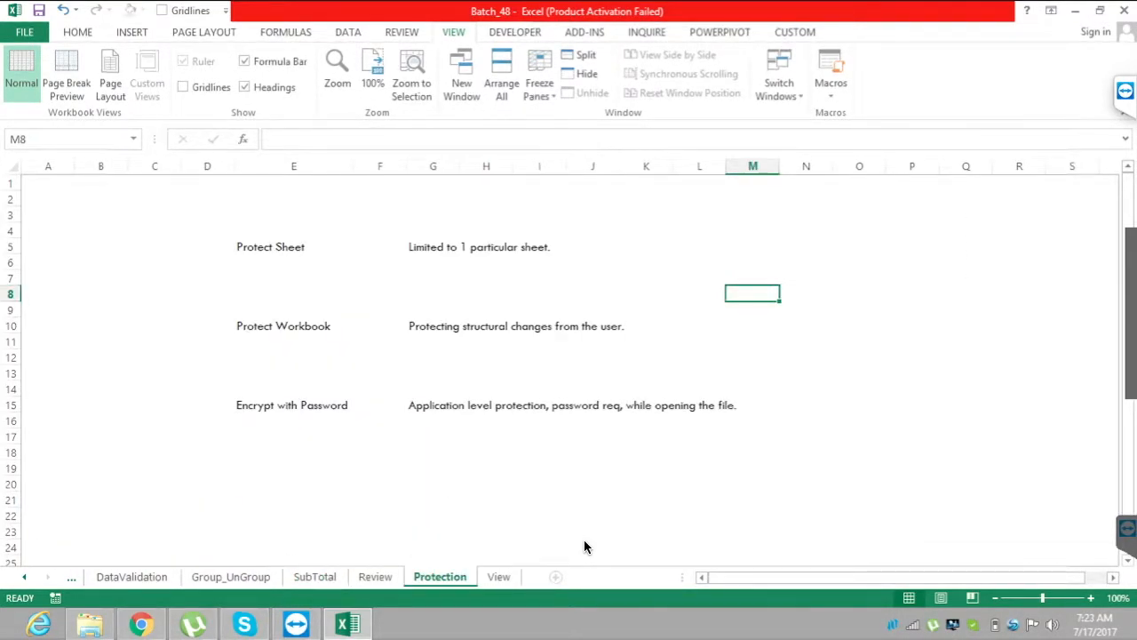
key("Left")
key("Left")
key("Down")
key("Down")
key("Down")
key("Down")
key("Down")
key("Down")
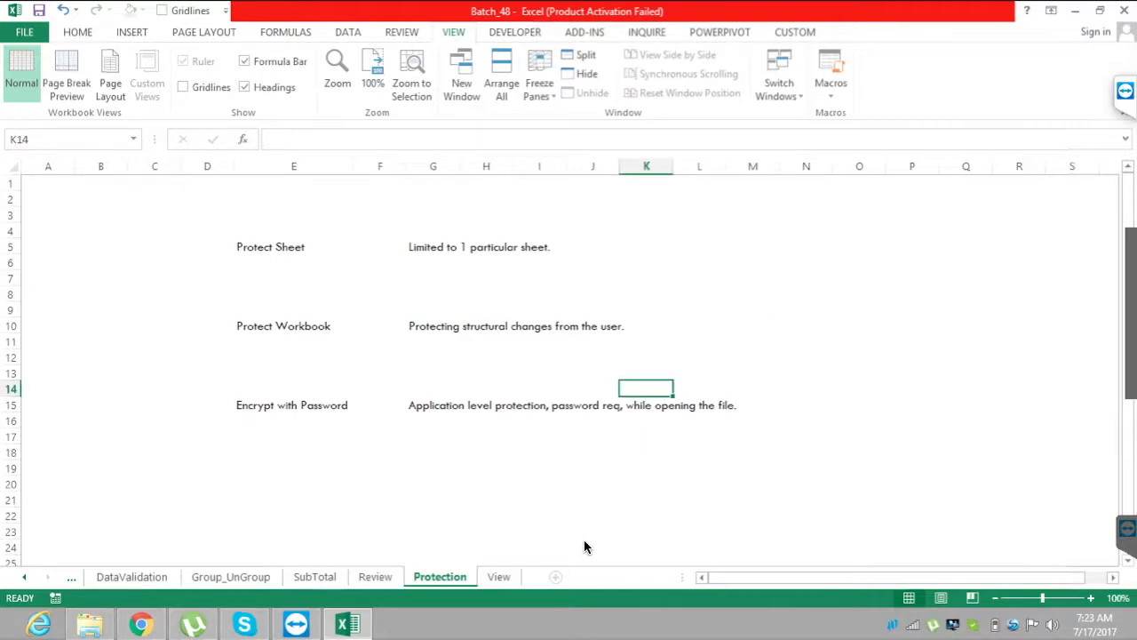
Move between the SubTotal and View sheets to compare their data tables.
key("ctrl+Page_Up")
key("ctrl+Page_Up")
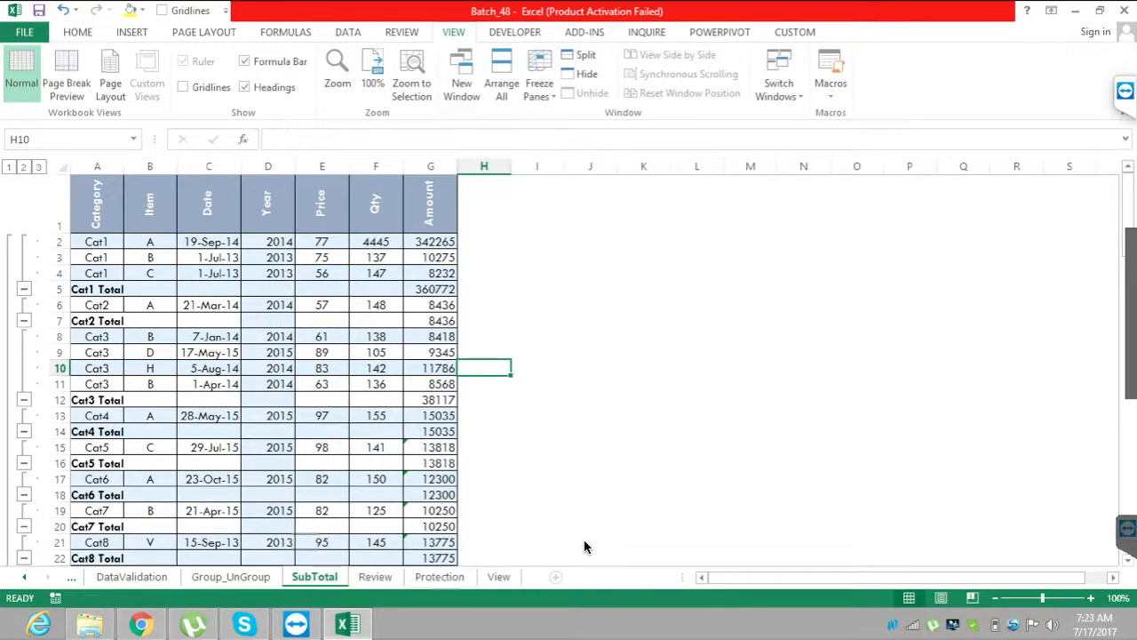
key("ctrl+Page_Down")
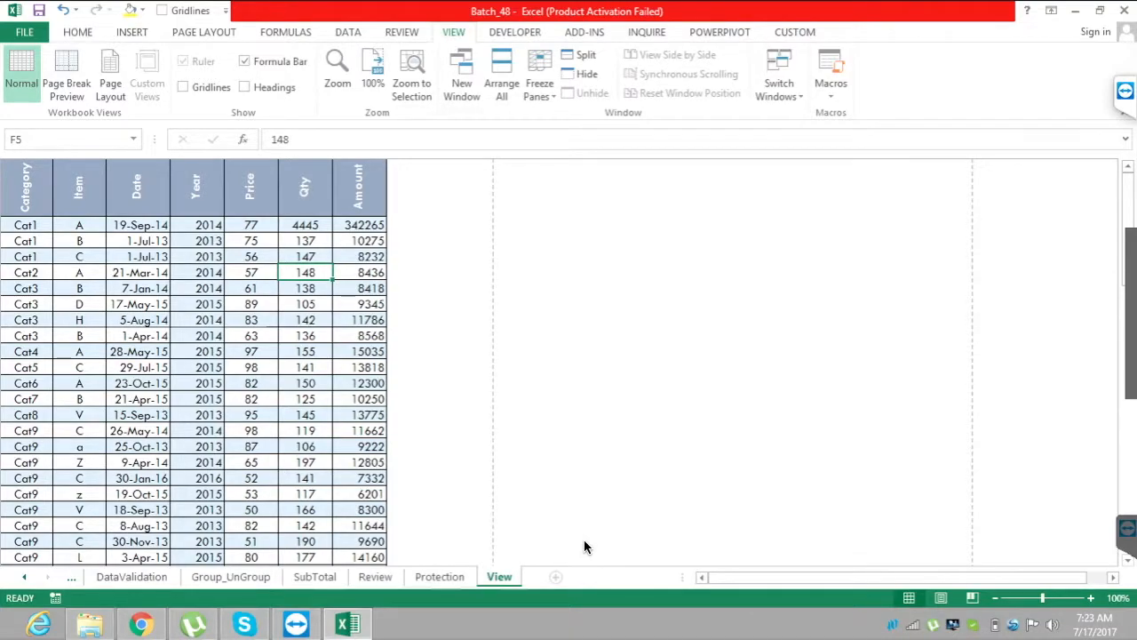
key("ctrl+Page_Up")
key("ctrl+Page_Up")
key("ctrl+Page_Up")
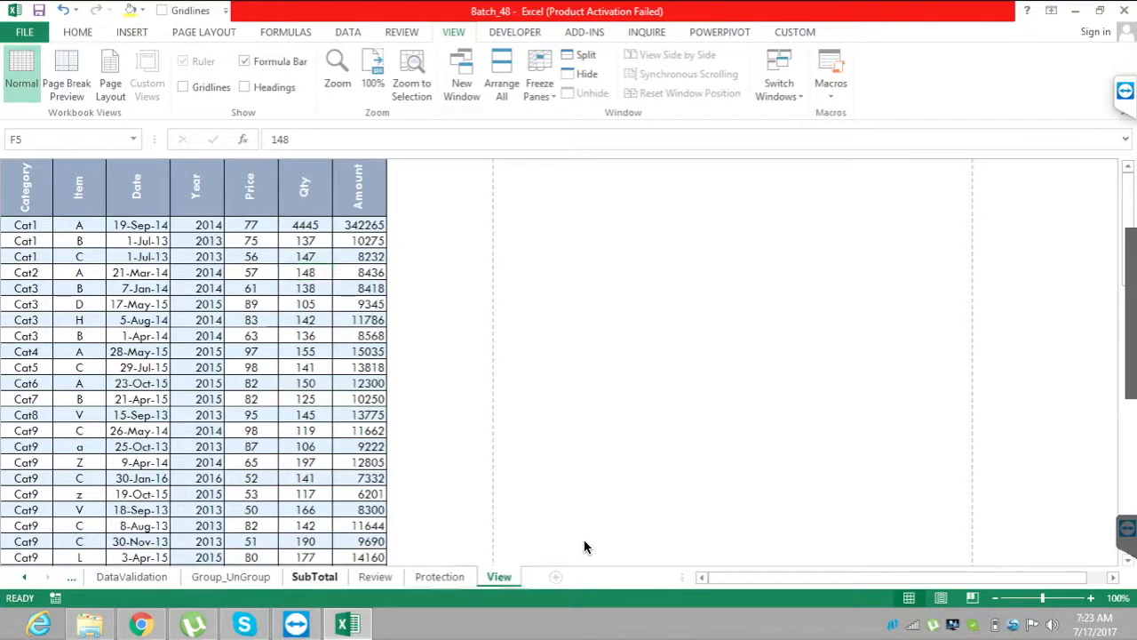
Flip back and forth between the View and SubTotal sheets, ending on the View sheet.
key("ctrl+Page_Down")
key("ctrl+Page_Down")
key("ctrl+Page_Down")
key("ctrl+Page_Up")
key("ctrl+Page_Up")
key("ctrl+Page_Up")
key("ctrl+Page_Down")
key("ctrl+Page_Down")
key("ctrl+Page_Down")
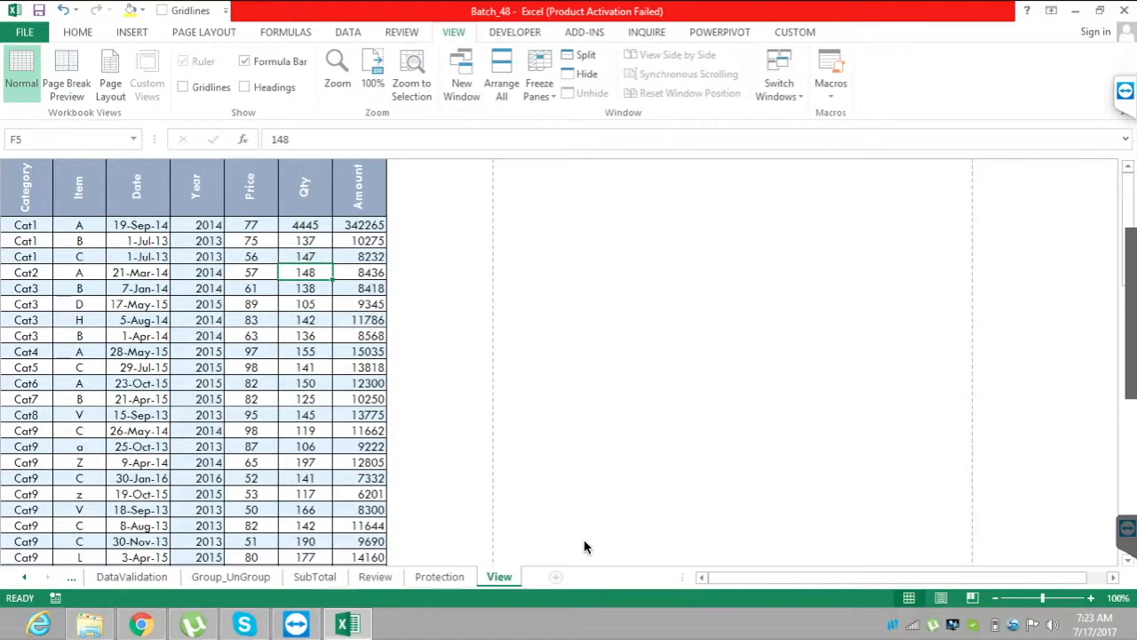
Select cell G11 in the Amount column and open a second window of the workbook.
key("Down")
key("Down")
key("Down")
key("Down")
key("Down")
key("Down")
key("Right")
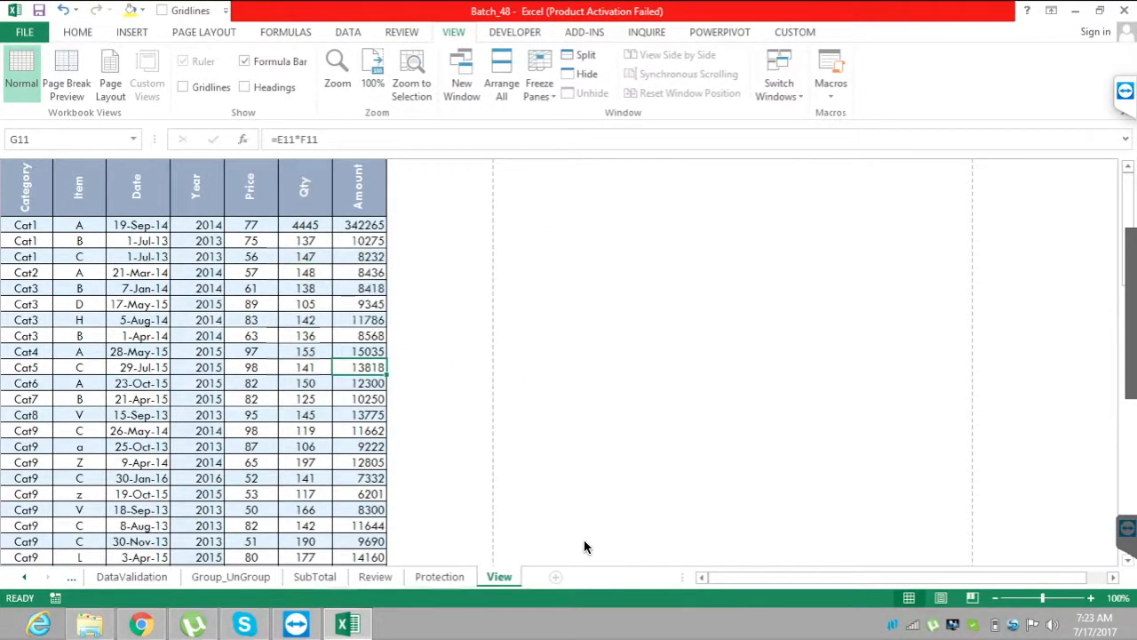
key("alt+w")
key("f")
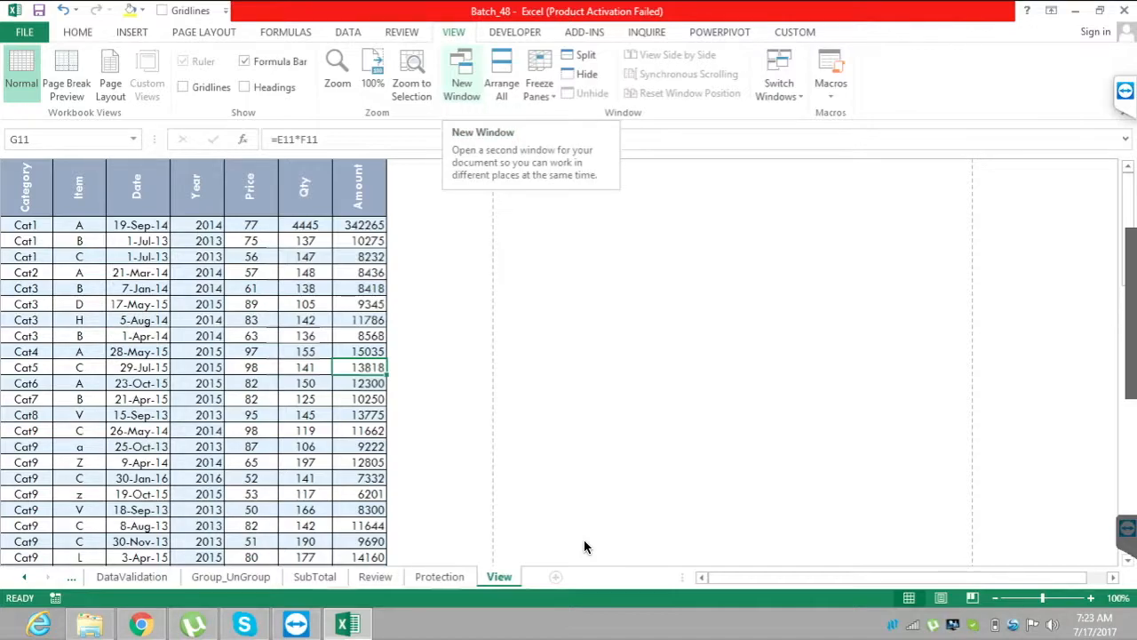
left_click(461, 77)
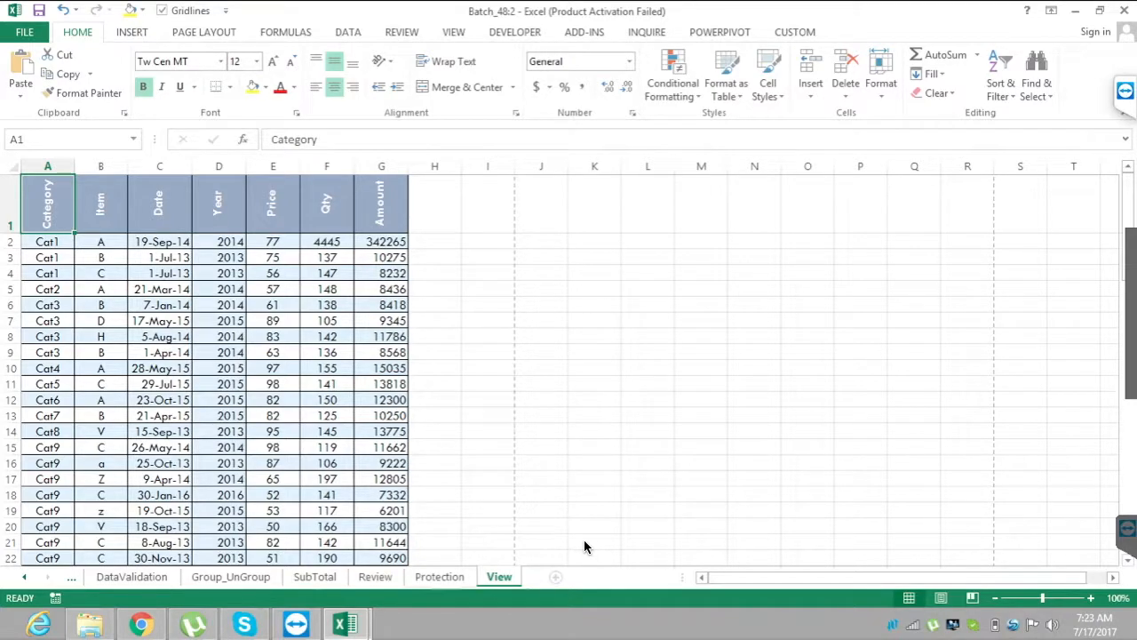
Return to the workbook's first window and arrange only the active workbook's windows as Tiled.
key("alt+Tab")
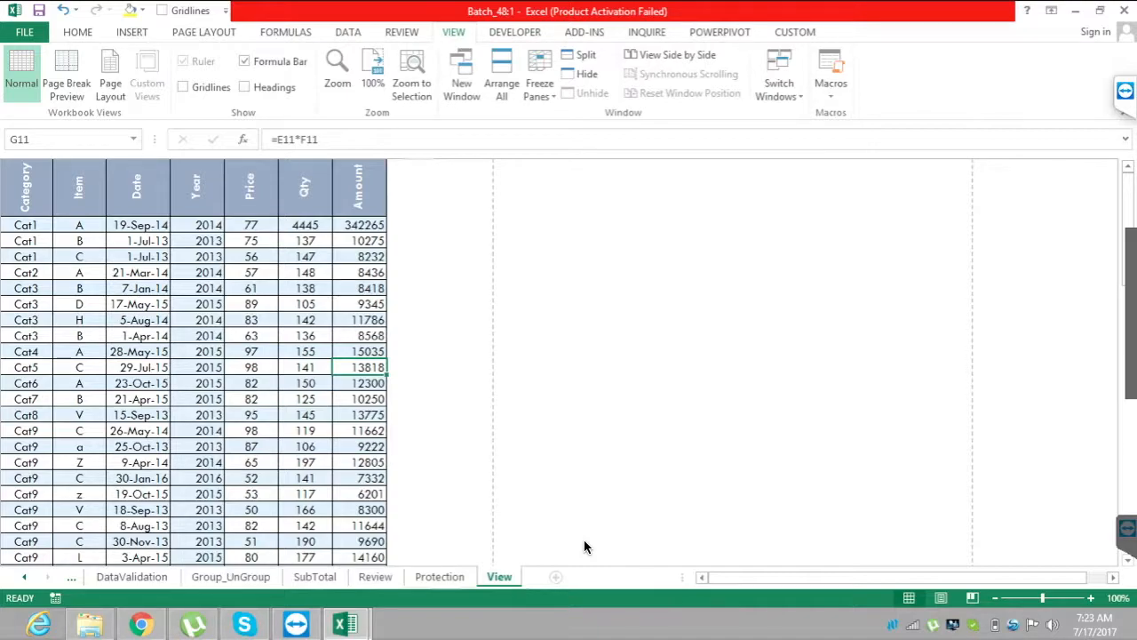
key("alt+w")
key("a")
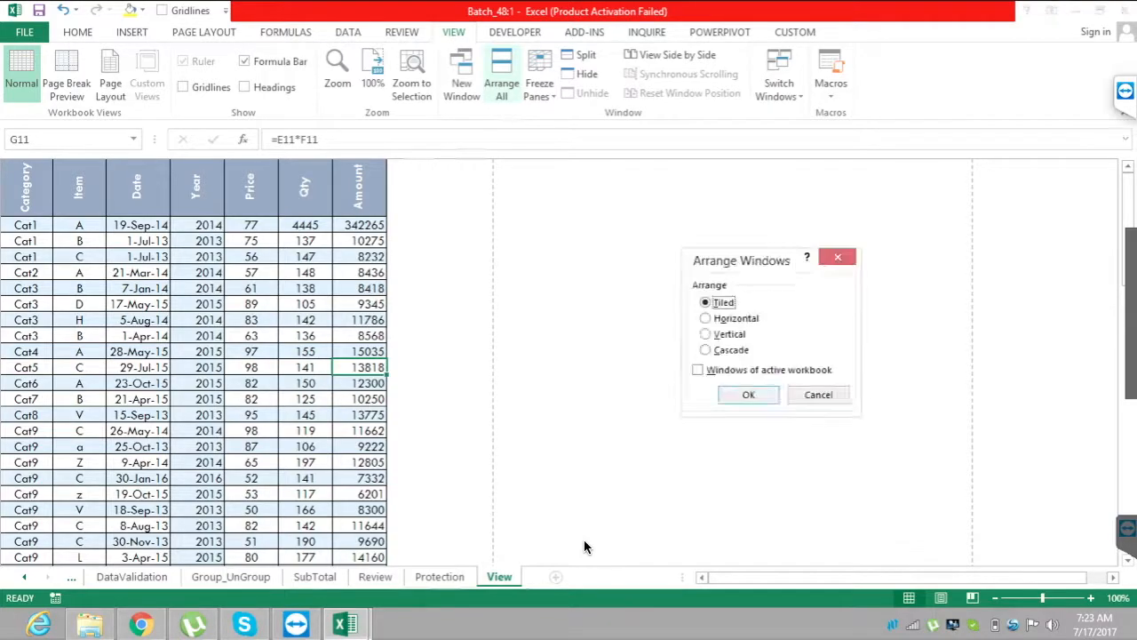
key("Tab")
key("space")
key("Return")
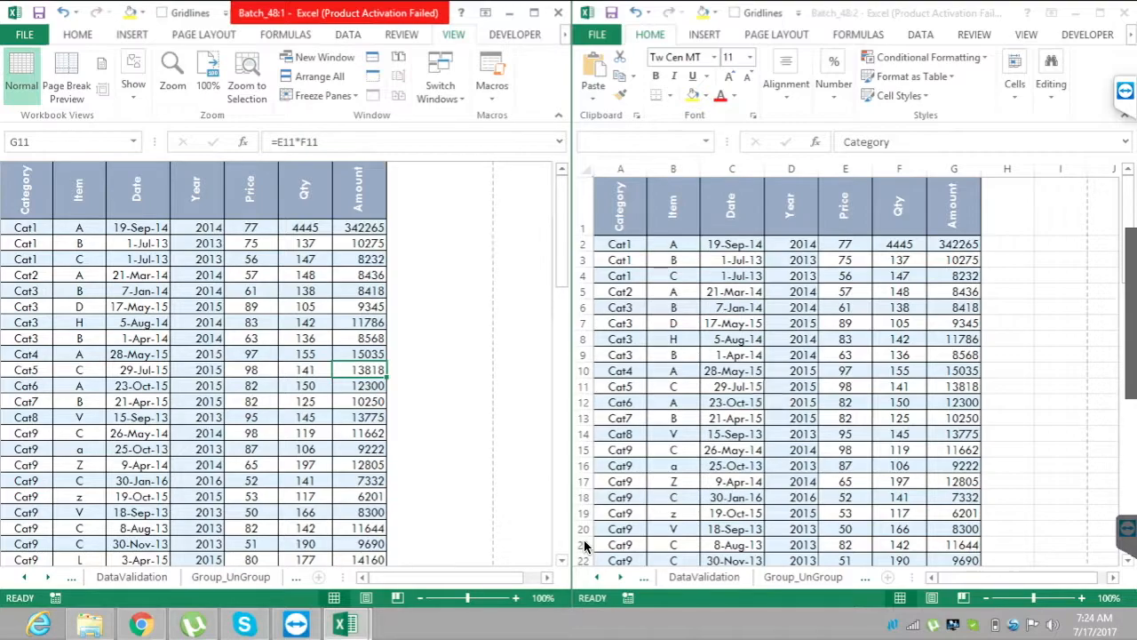
Display the SubTotal sheet in the workbook's first window.
key("ctrl+Page_Down")
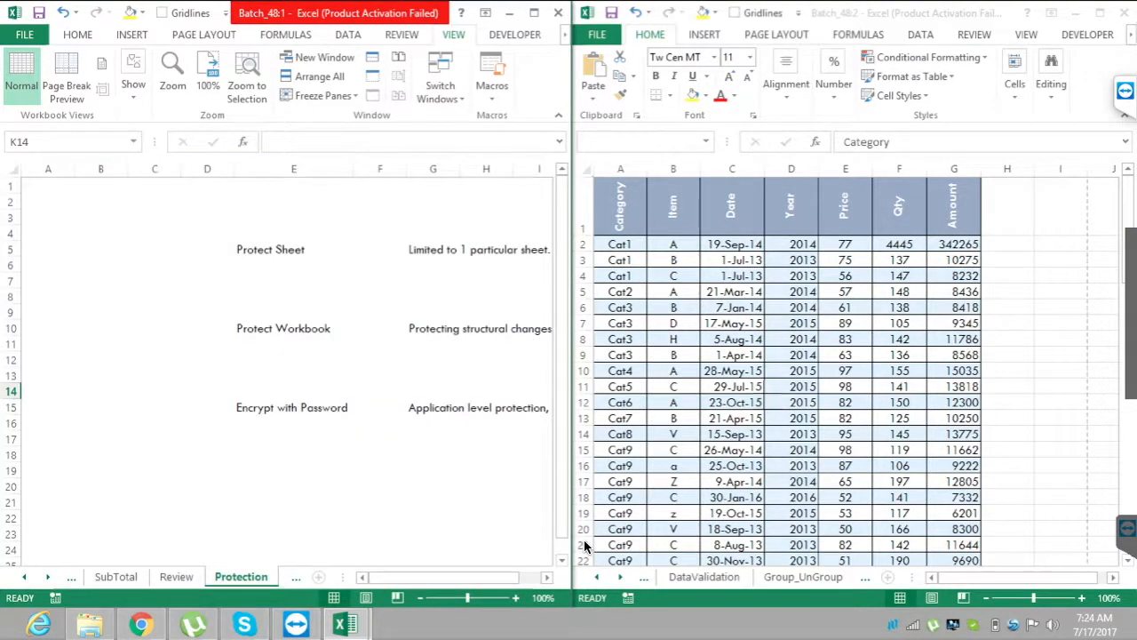
key("ctrl+Page_Up")
key("ctrl+Page_Up")
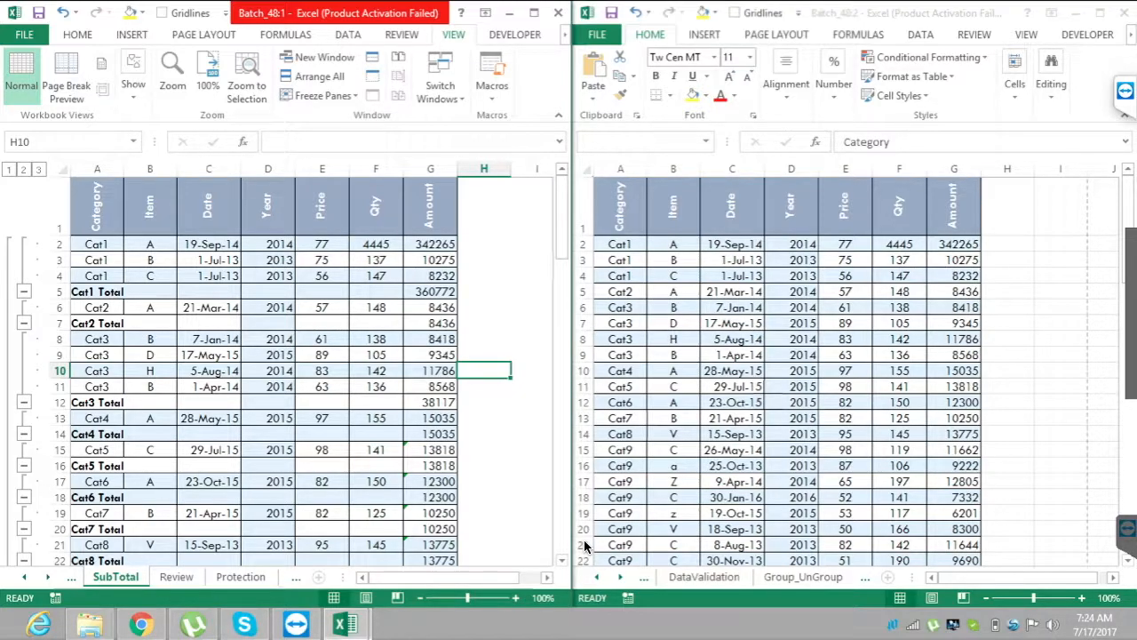
Switch to the workbook's second window and keep the View sheet displayed there with cell I9 selected.
key("ctrl+F6")
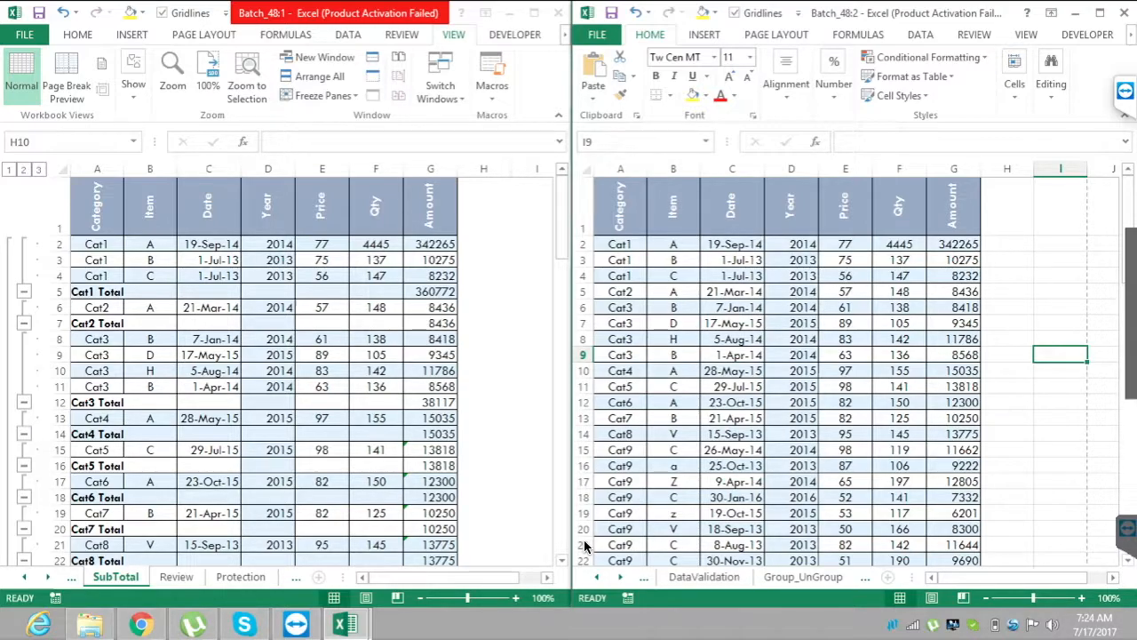
key("ctrl+Page_Down")
key("ctrl+Page_Down")
key("ctrl+Page_Down")
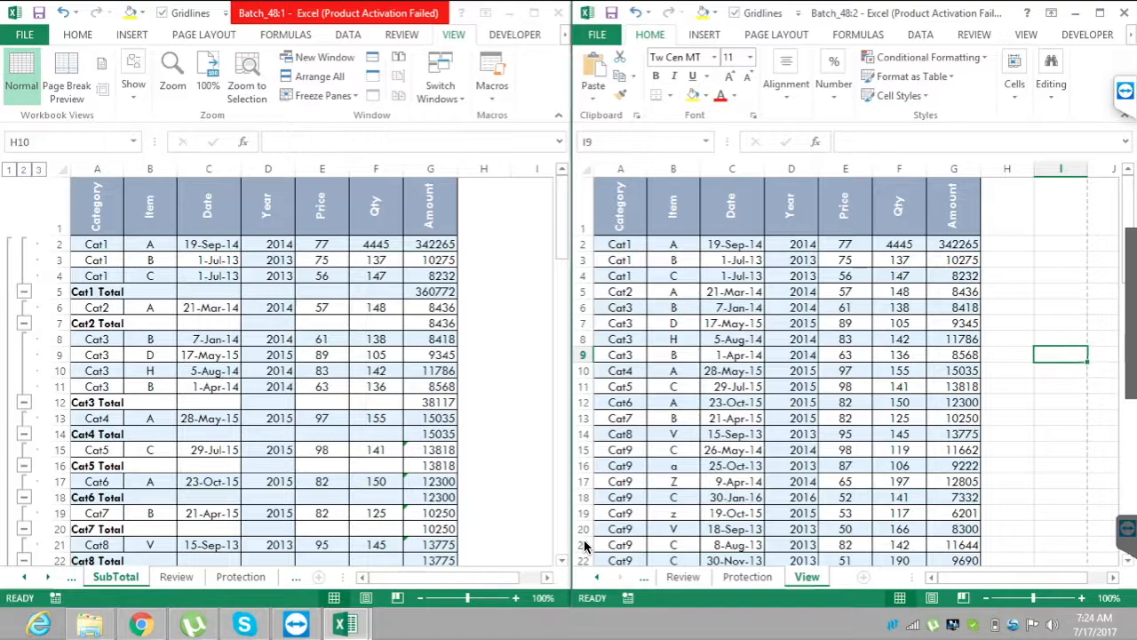
Enter the sample texts kjc2 in I9, ljo2o in I13 and kcwickjw in I18 of the View sheet.
type("kjc2")
key("Down")
key("Down")
key("Down")
key("Down")
type("ljo2o")
key("Down")
key("Down")
key("Down")
key("Down")
key("Down")
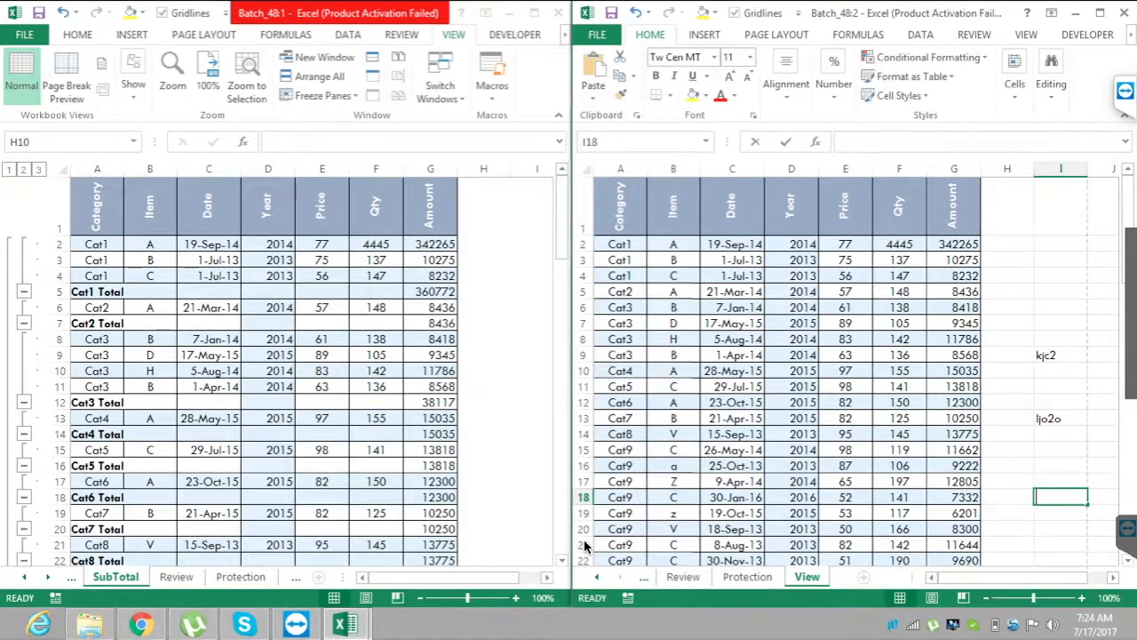
type("kcwickjw")
key("Up")
key("Up")
key("Up")
key("Up")
key("Up")
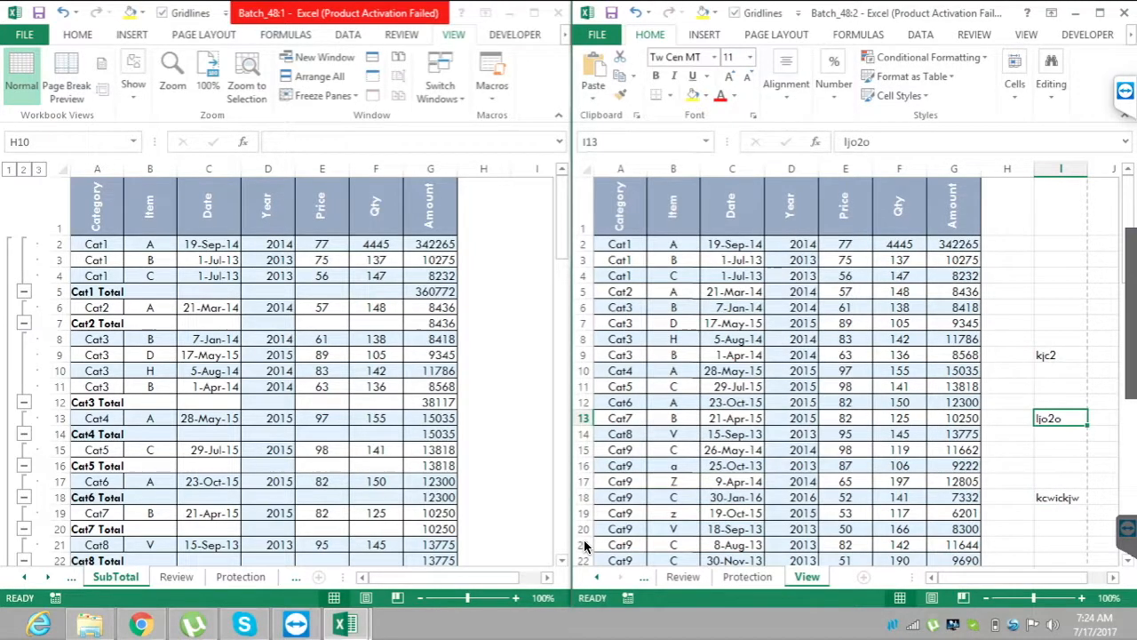
Save the workbook and close its second window.
key("ctrl+s")
key("ctrl+w")
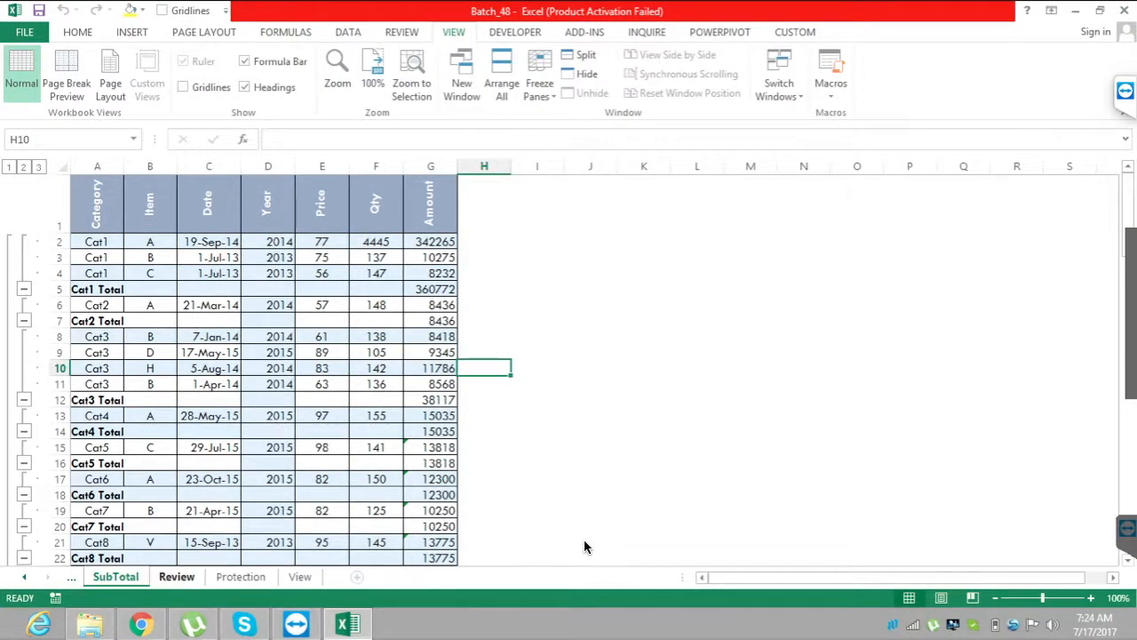
Show the View sheet in the remaining window and check the text entries in column I, ending on cell J16.
key("ctrl+Page_Down")
key("ctrl+Page_Down")
key("ctrl+Page_Down")
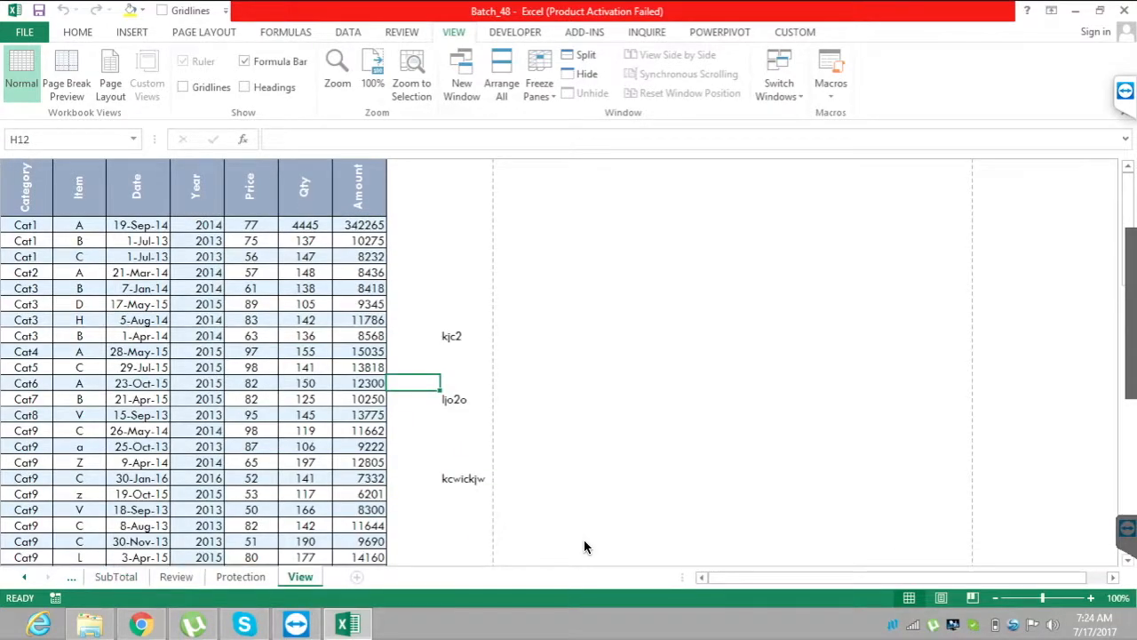
key("Right")
key("Right")
key("Down")
key("Down")
key("Down")
key("Down")
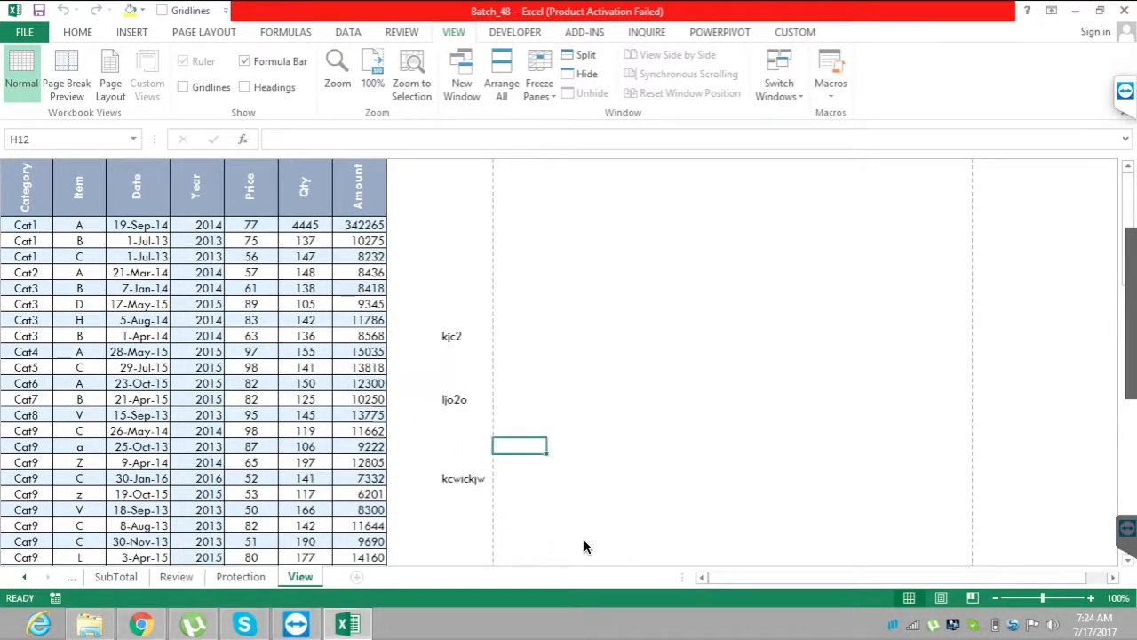
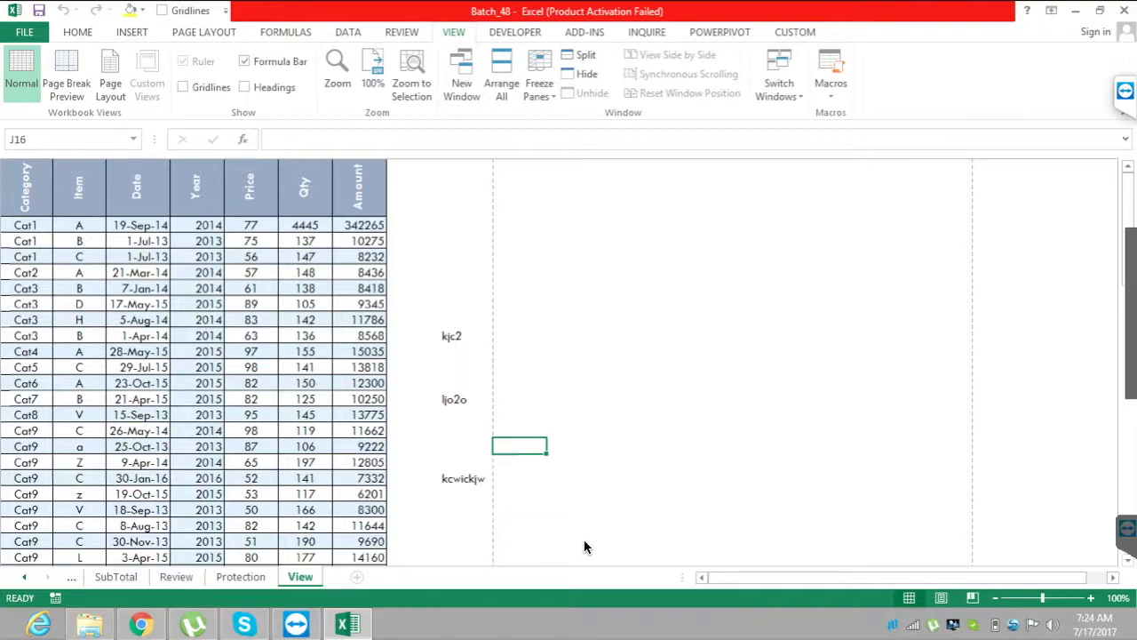
Show the row and column headings on the View sheet and save the workbook.
key("alt+w")
key("v")
key("h")
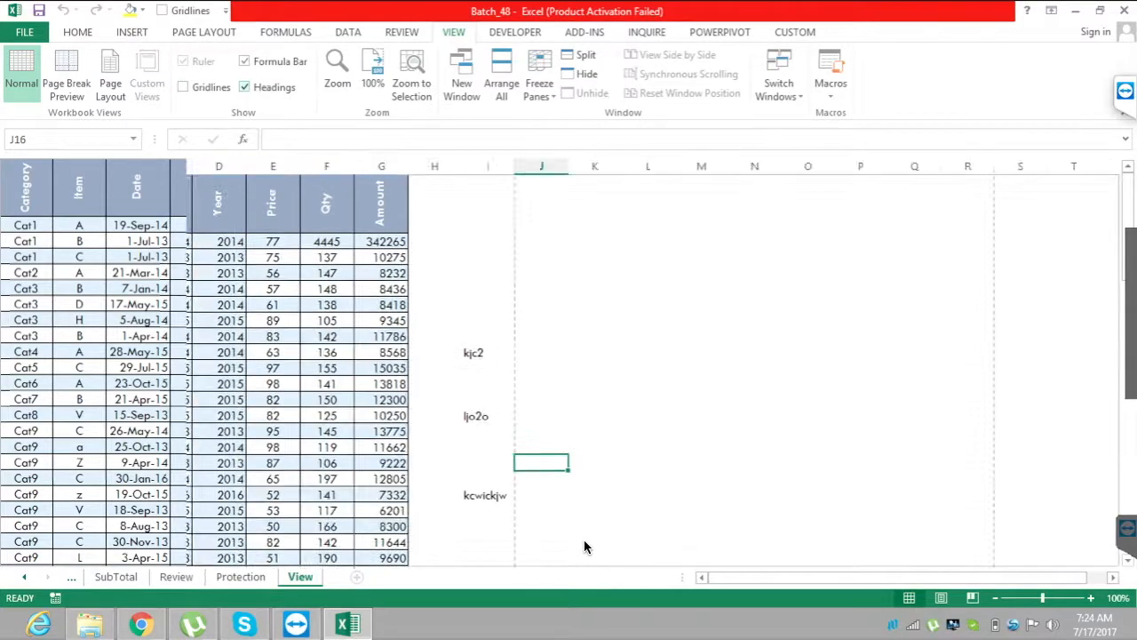
key("ctrl+s")
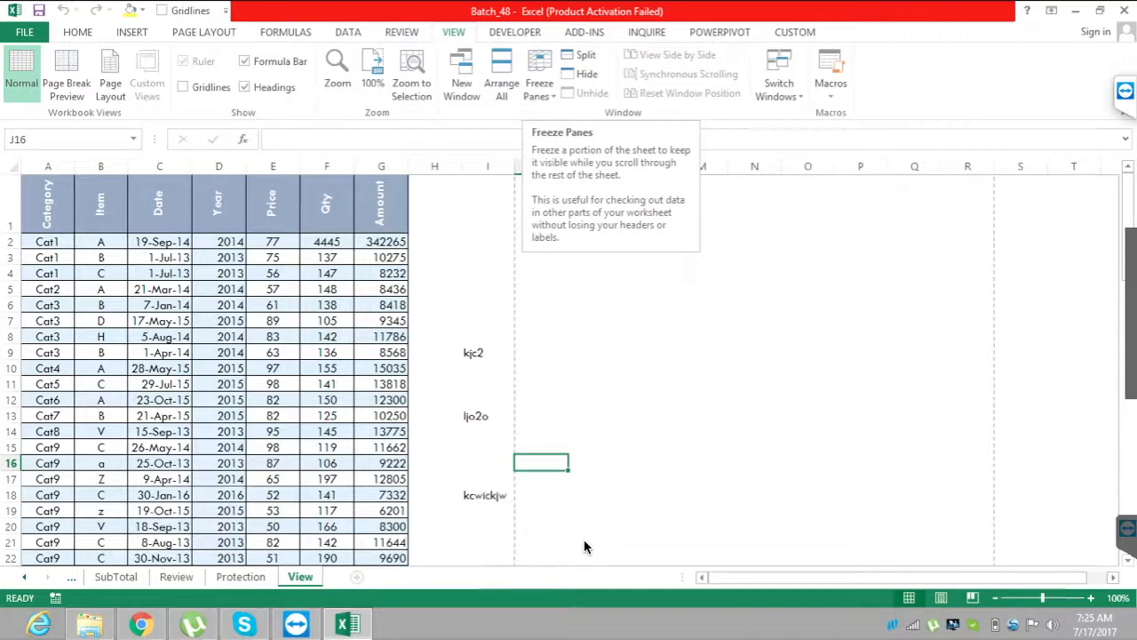
Go down and across the View sheet's unfrozen data table to examine whether the header row stays in view.
left_click(272, 203)
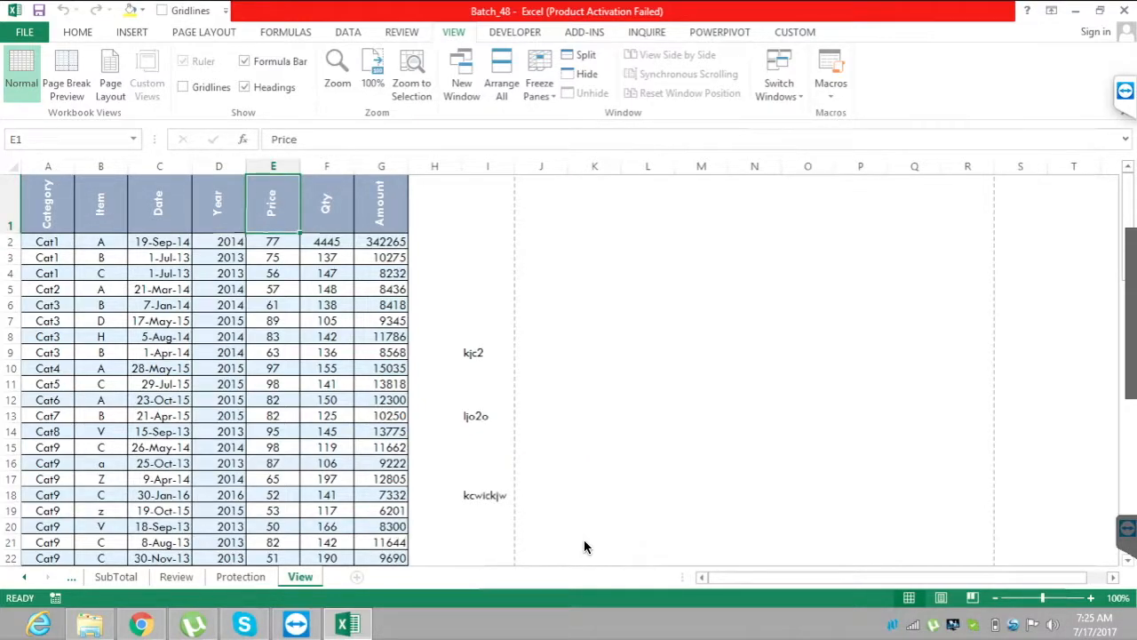
key("ctrl+Home")
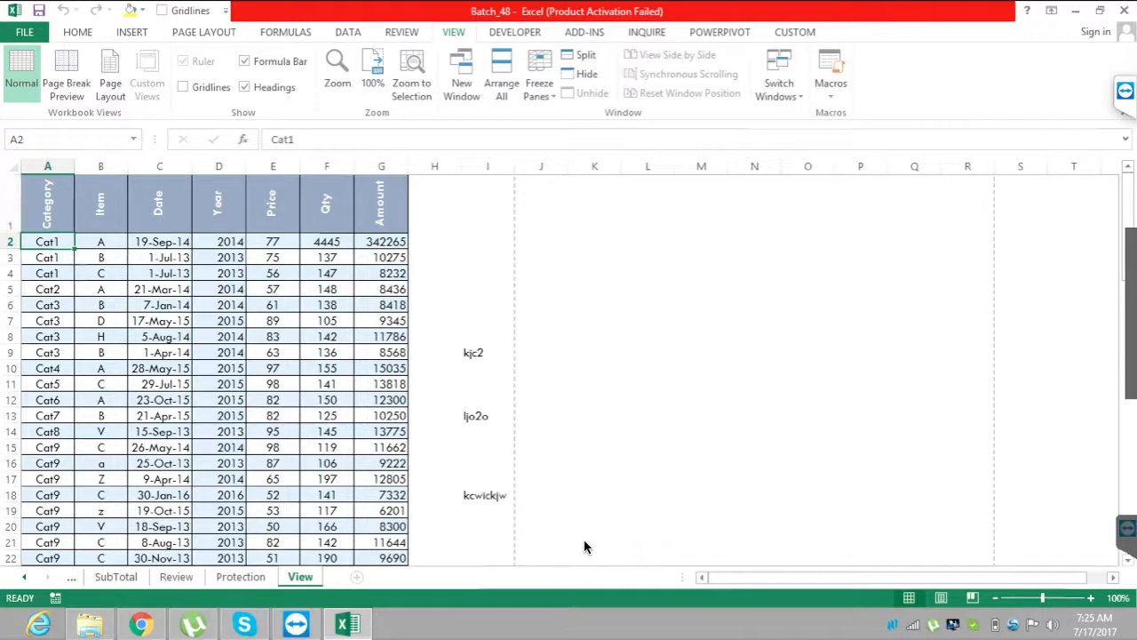
key("Down")
key("Down")
key("Down")
key("Down")
key("Down")
key("Down")
key("Down")
key("Down")
key("Down")
key("Down")
key("Down")
key("Down")
key("Down")
key("Down")
key("Down")
key("Down")
key("Down")
key("Down")
key("Down")
key("Down")
key("Down")
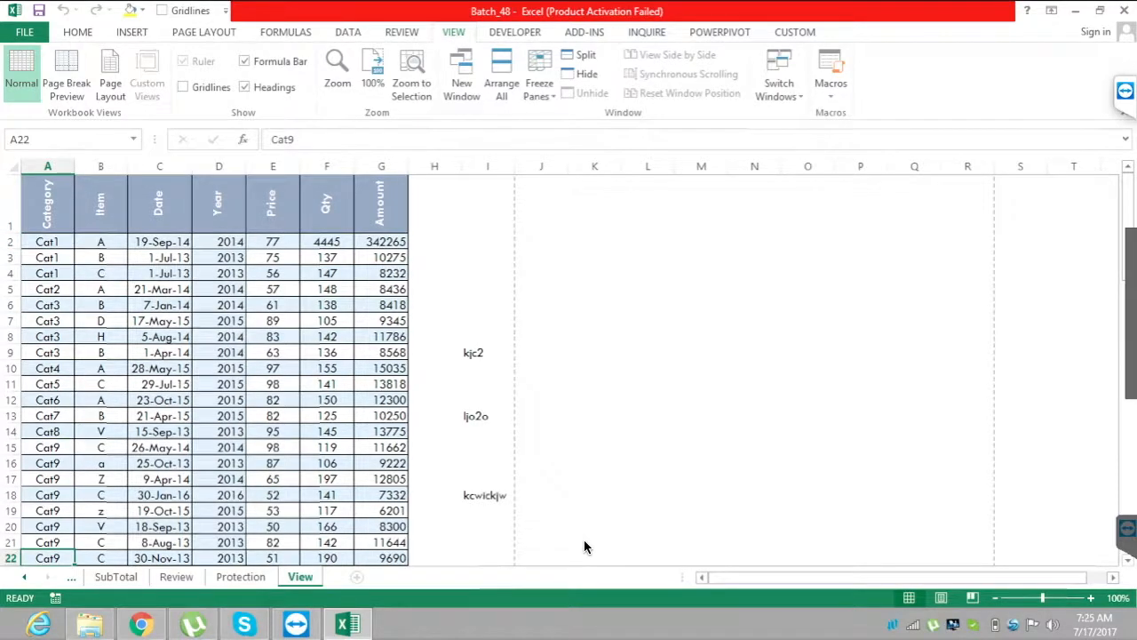
key("Down")
key("Down")
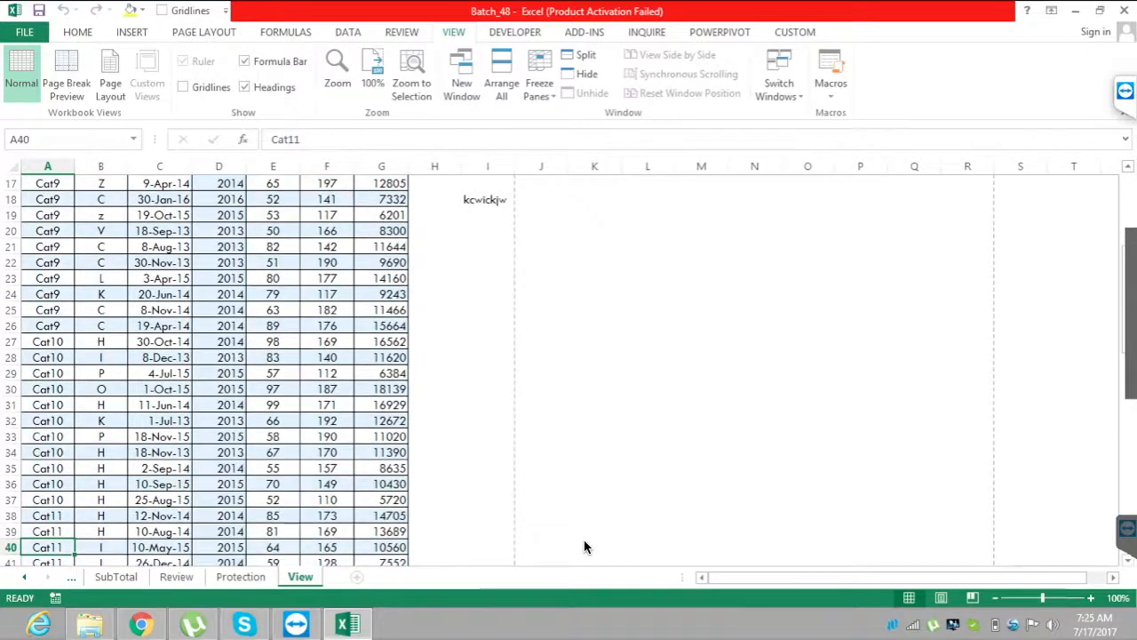
key("Right")
key("Right")
key("Right")
key("Right")
key("Right")
key("Up")
key("Up")
key("Up")
key("Up")
key("Up")
key("Up")
key("Up")
key("Up")
key("Up")
key("Up")
key("Left")
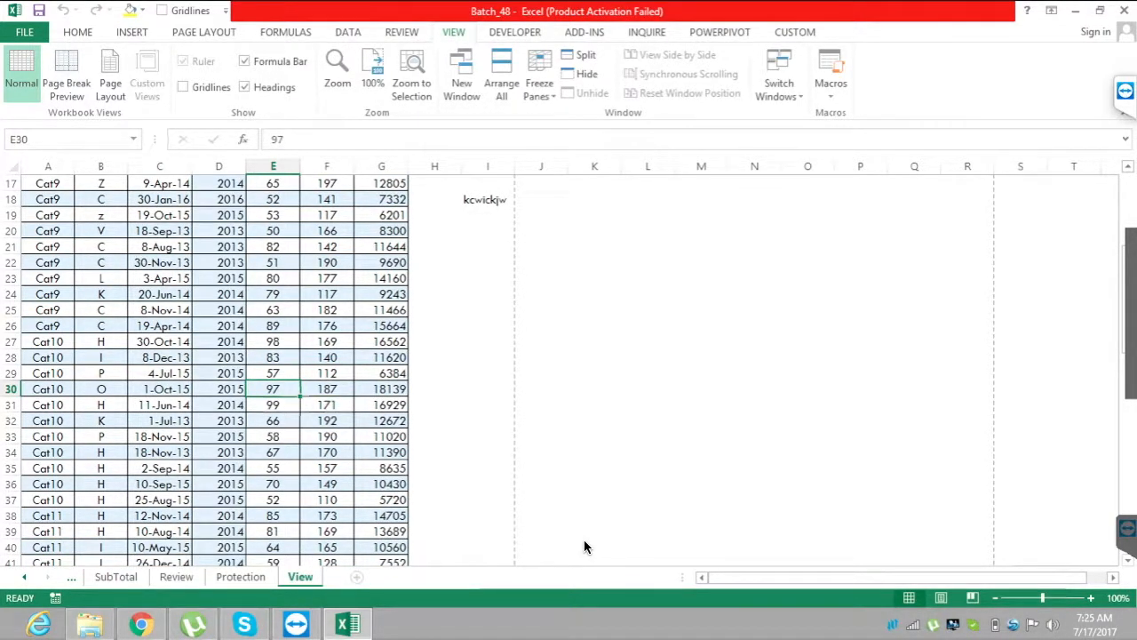
key("Down")
key("Down")
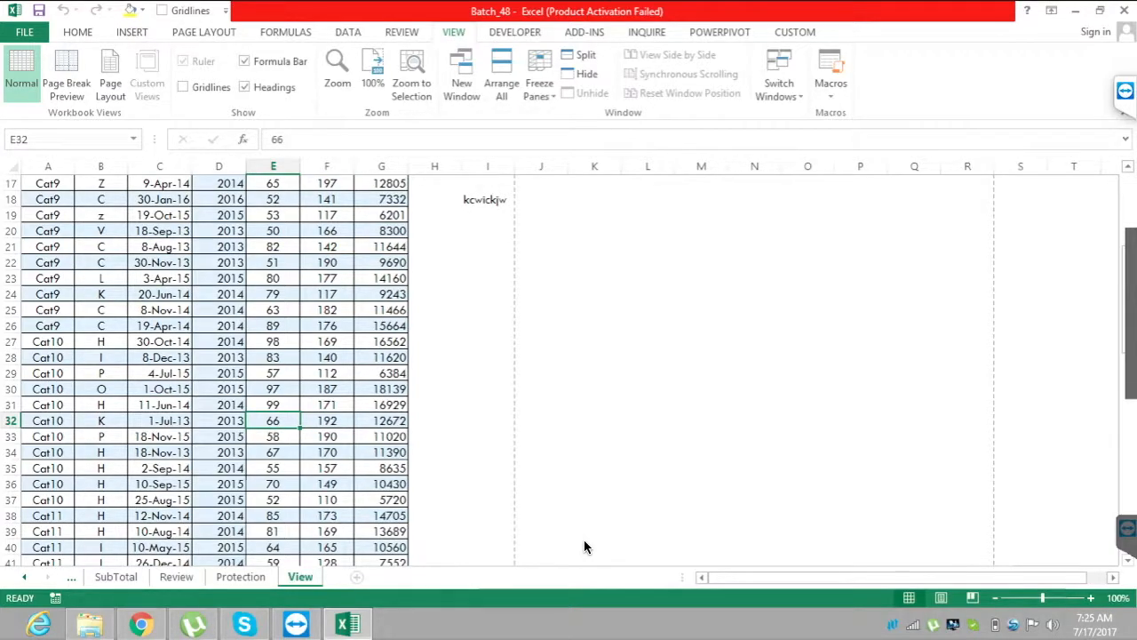
Freeze the top row of the View sheet from the top of the data.
scroll(584, 547, "up", 5)
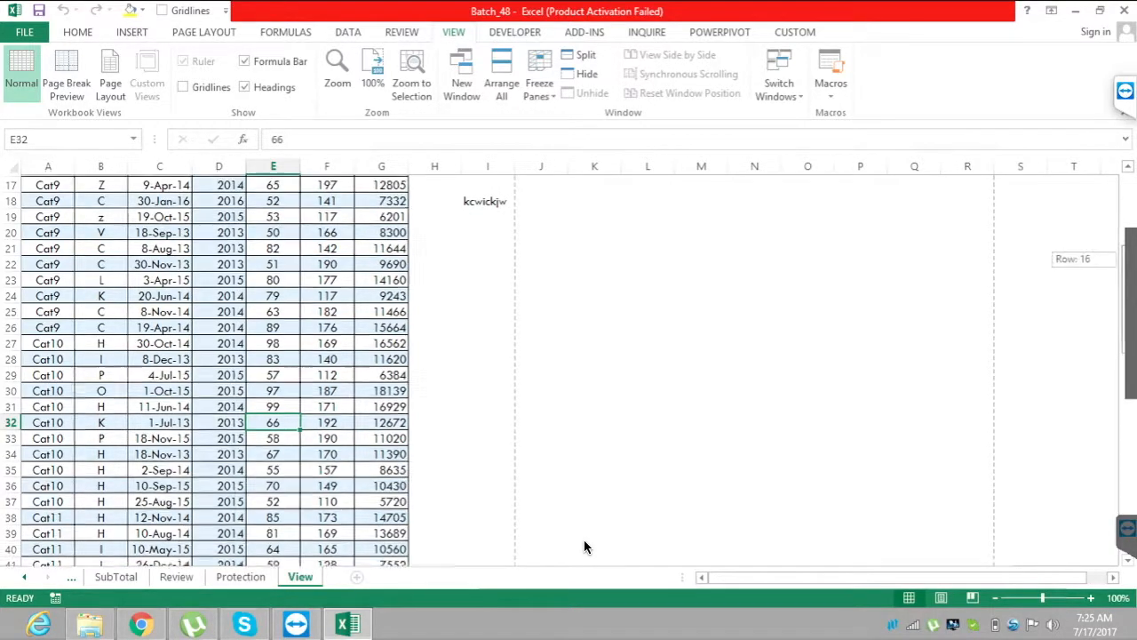
key("alt+w")
key("f")
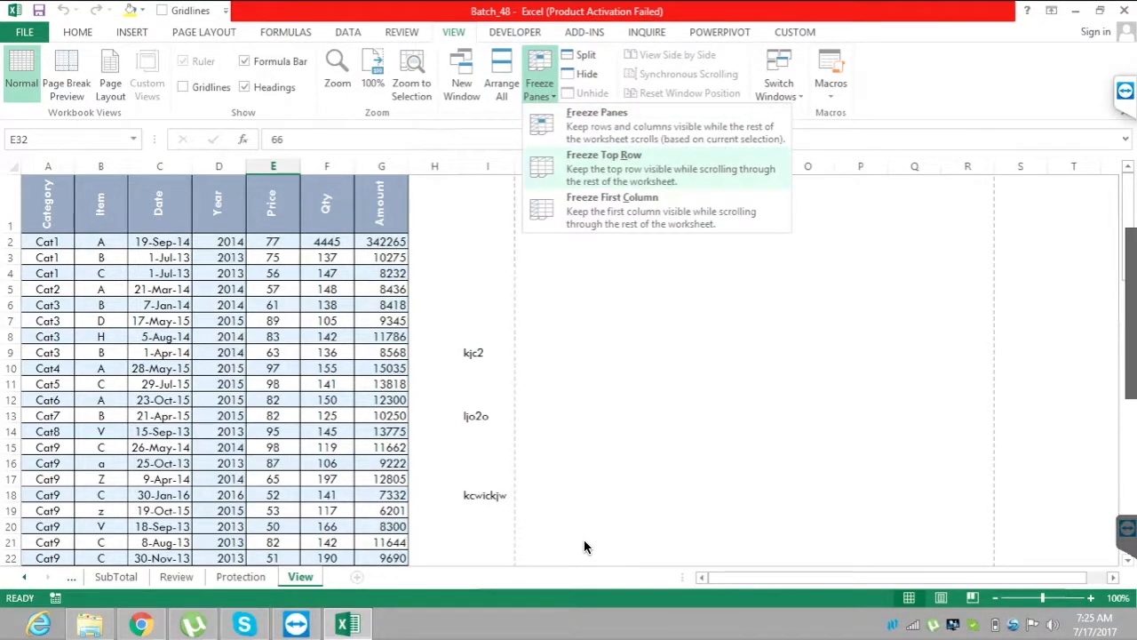
key("Return")
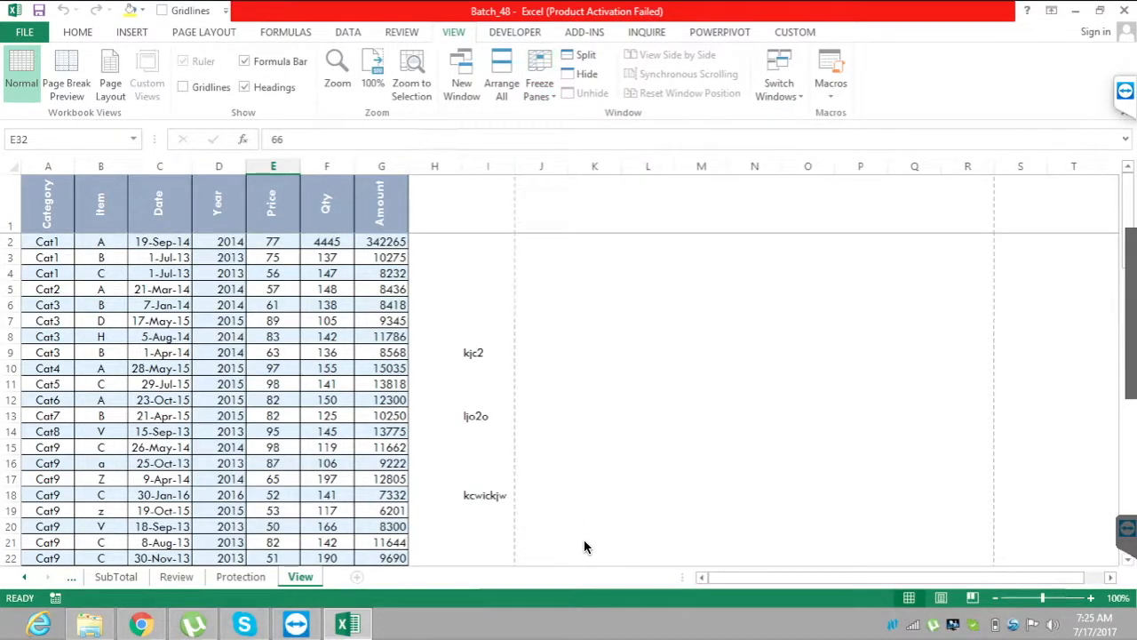
Go down column E to row 133 to examine the frozen header row, then return to cell E1.
key("Down")
key("Down")
key("Down")
key("Down")
key("Down")
key("Down")
key("Down")
key("Down")
key("Down")
key("Down")
key("Down")
key("Down")
key("Down")
key("Down")
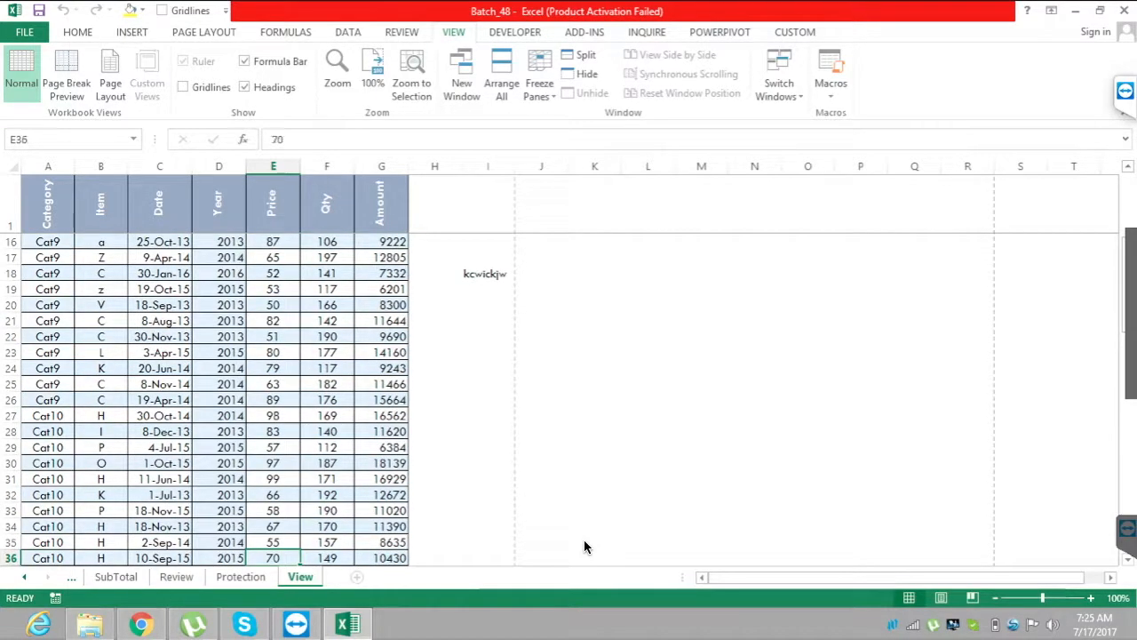
key("Down")
key("Down")
key("Down")
key("Down")
key("Down")
key("Down")
key("Down")
key("Down")
key("Down")
key("Down")
key("Down")
key("Down")
key("Down")
key("Down")
key("Down")
key("Down")
key("Down")
key("Down")
key("Down")
key("Down")
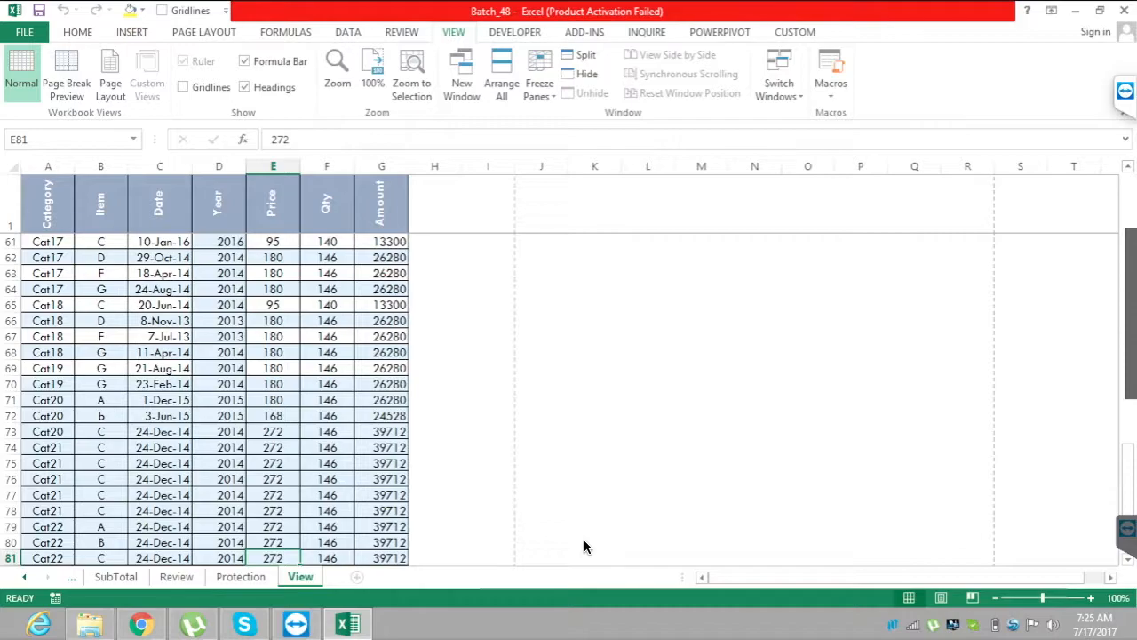
key("Down")
key("Down")
key("Down")
key("Down")
key("Down")
key("Down")
key("Down")
key("Down")
key("Down")
key("Down")
key("Down")
key("Down")
key("Down")
key("Down")
key("Down")
key("Down")
key("Down")
key("Down")
key("Down")
key("Down")
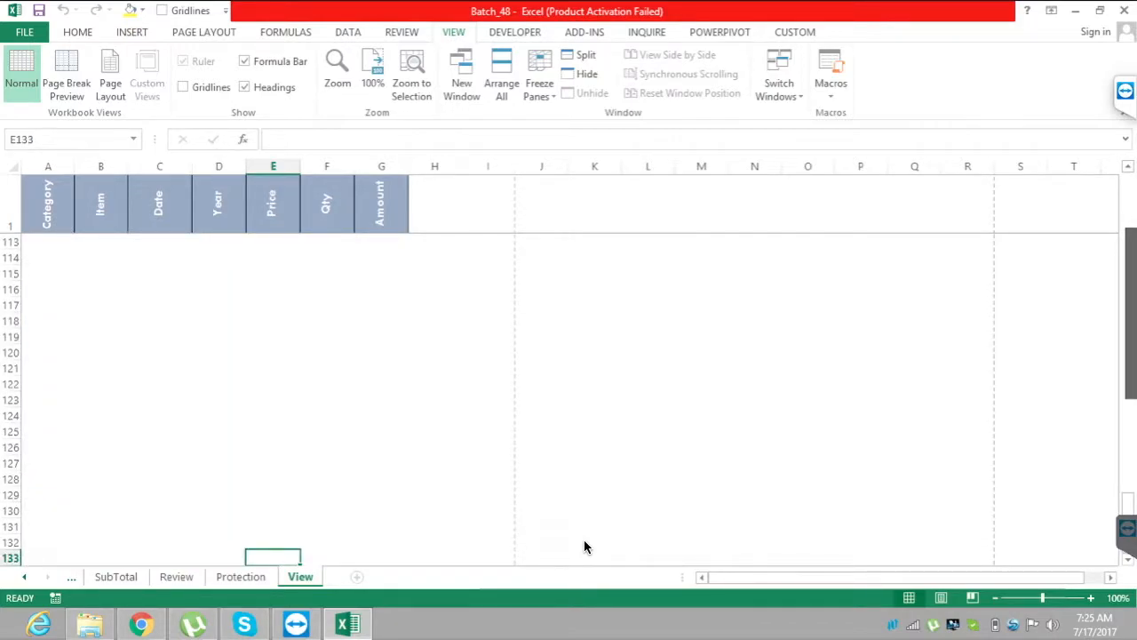
scroll(585, 547, "up", 20)
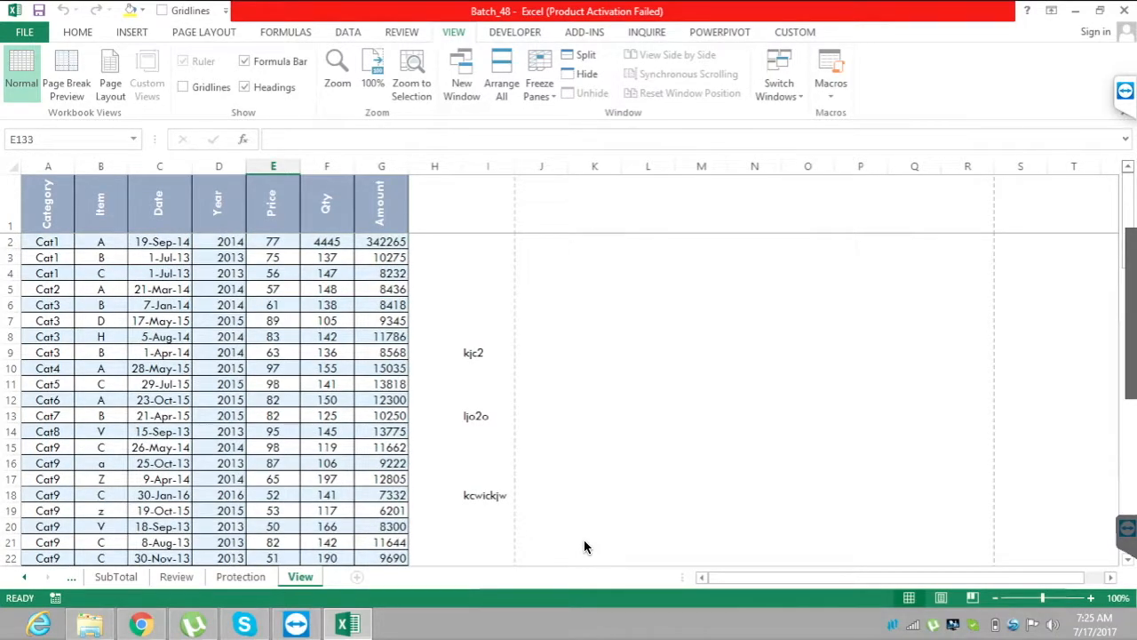
left_click(272, 274)
key("ctrl+Up")
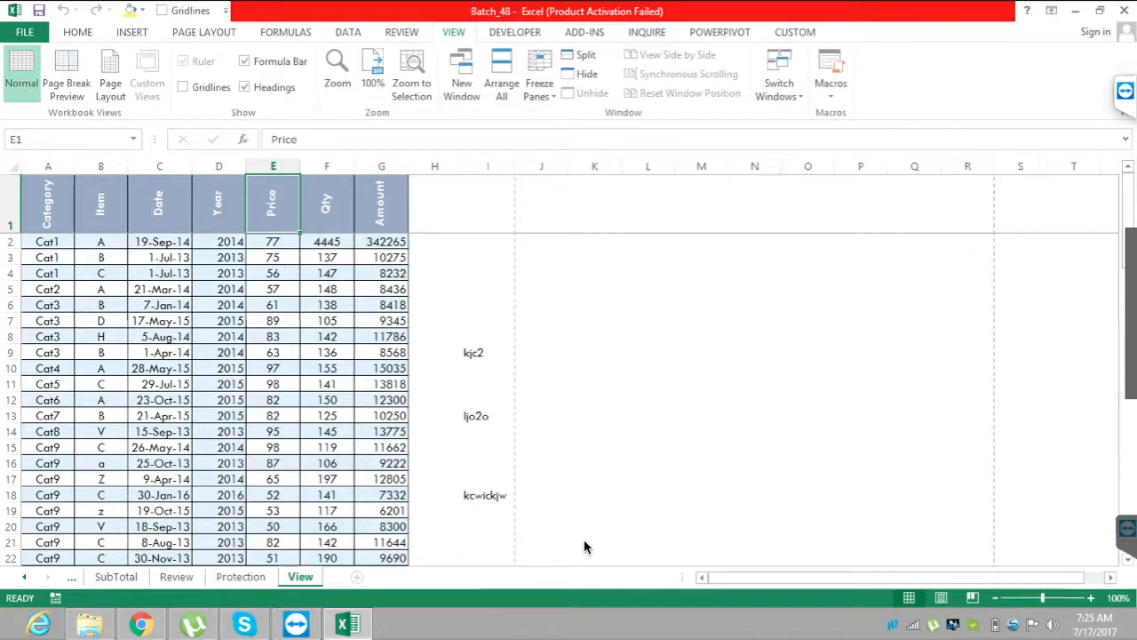
Unfreeze the top row and freeze the first column of the View sheet instead.
key("f")
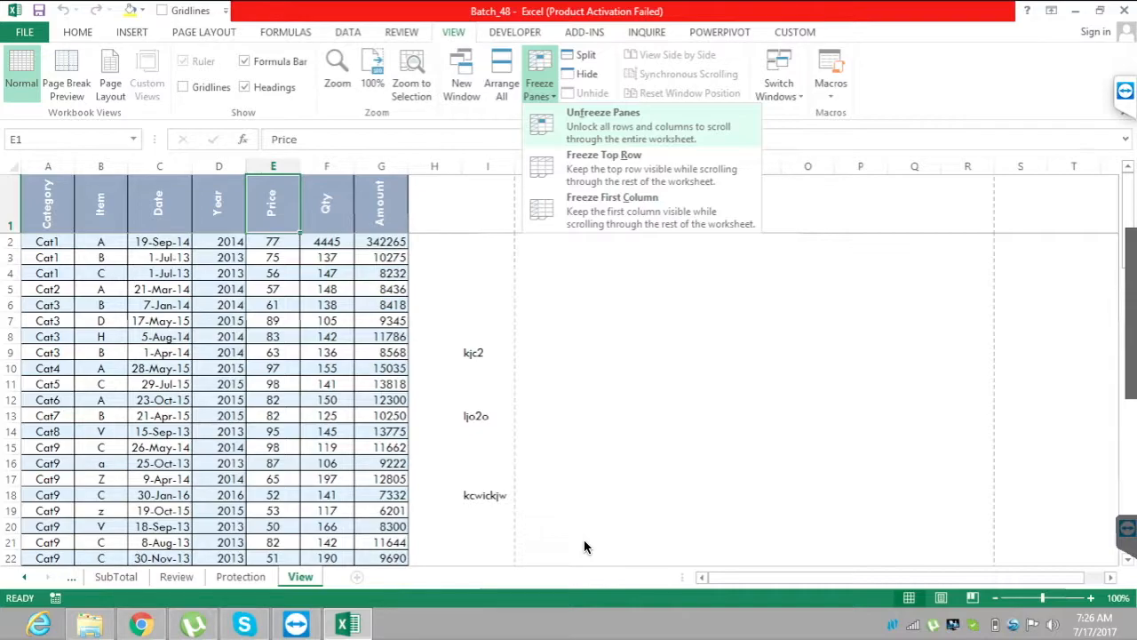
key("f")
key("alt+w")
key("f")
key("Down")
key("Down")
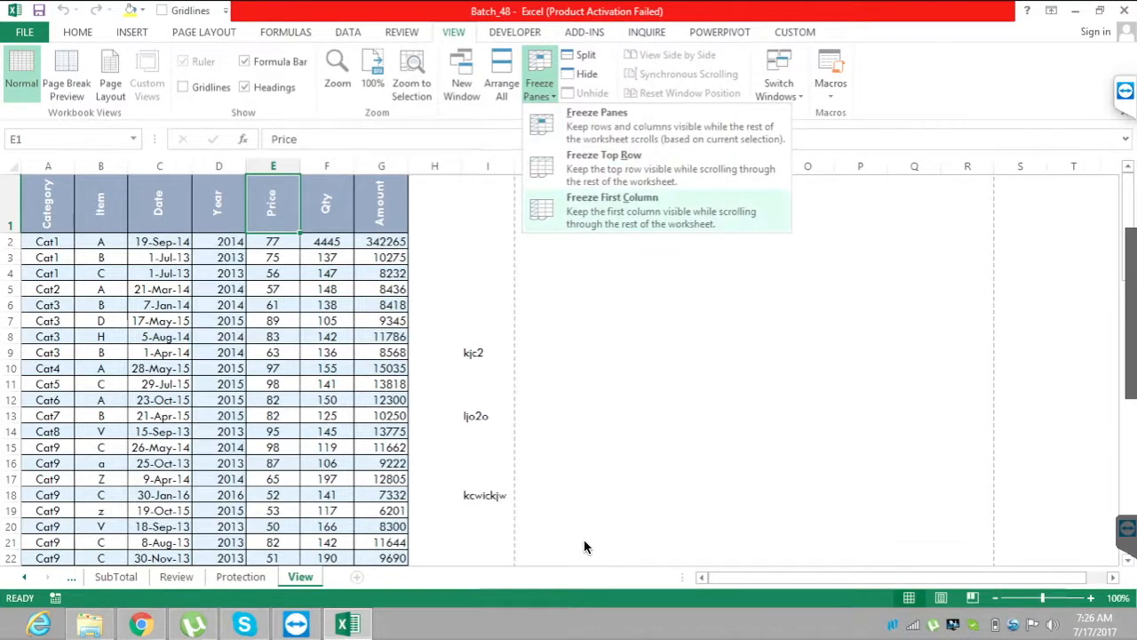
key("Return")
Move across row 1 past column Y to examine the frozen Category column, and return to cell C1.
key("Right")
key("Right")
key("Right")
key("Right")
key("Right")
key("Right")
key("Right")
key("Right")
key("Right")
key("Right")
key("Right")
key("Right")
key("Right")
key("Right")
key("Right")
key("Right")
key("Right")
key("Right")
key("Right")
key("Right")
key("Right")
key("Right")
key("Right")
key("Right")
key("Right")
key("Left")
key("Left")
key("Left")
key("Left")
key("Left")
key("Left")
key("Left")
key("Left")
key("Left")
key("Left")
key("Left")
key("Left")
key("Left")
key("Left")
key("Left")
key("Left")
key("Left")
key("Left")
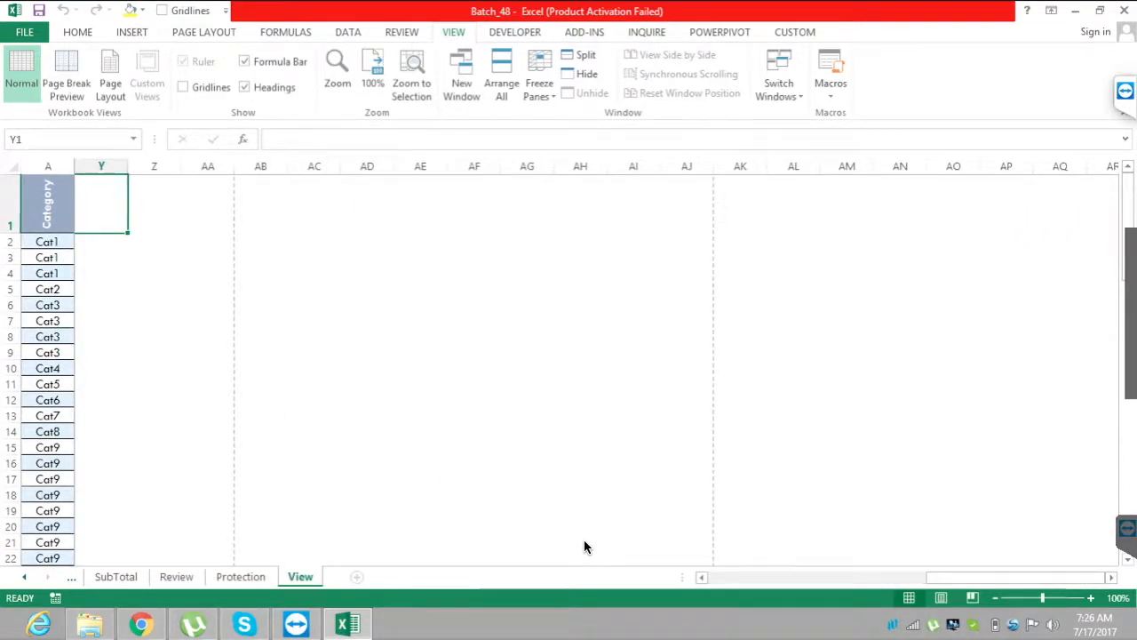
key("ctrl+Home")
key("Right")
key("Right")
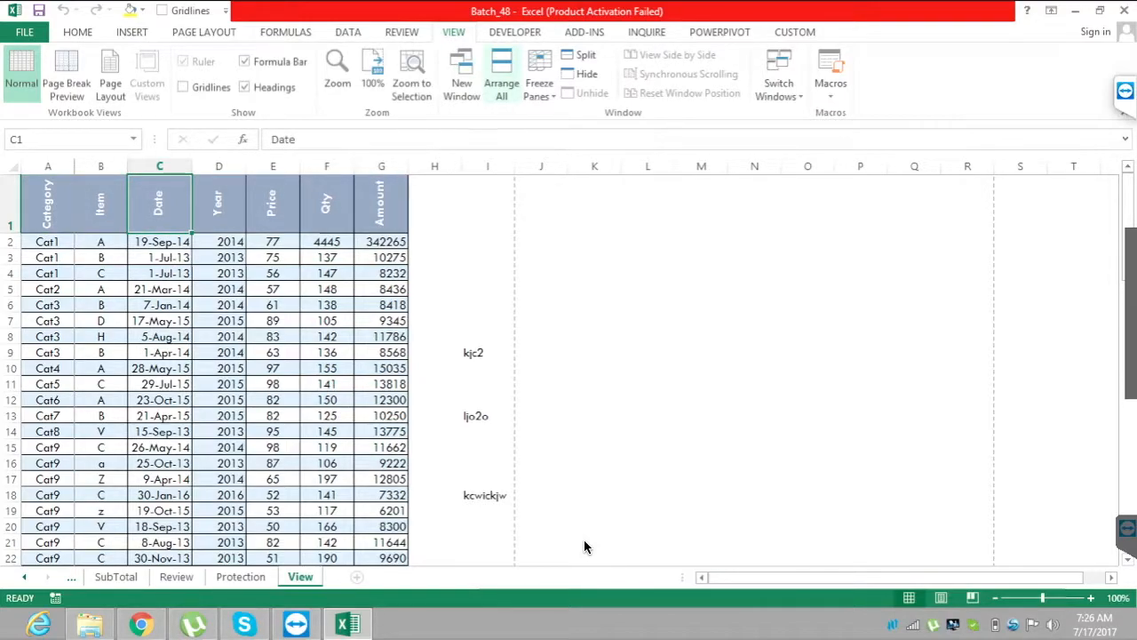
Unfreeze the first column of the View sheet.
key("alt+w")
key("f")
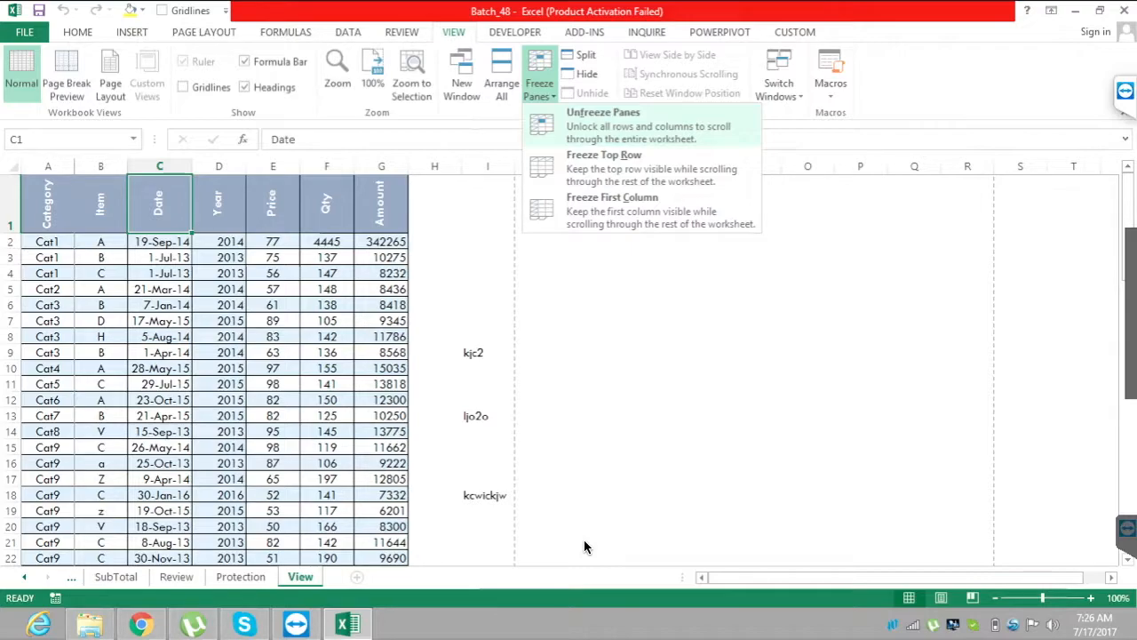
key("Up")
key("Up")
key("Up")
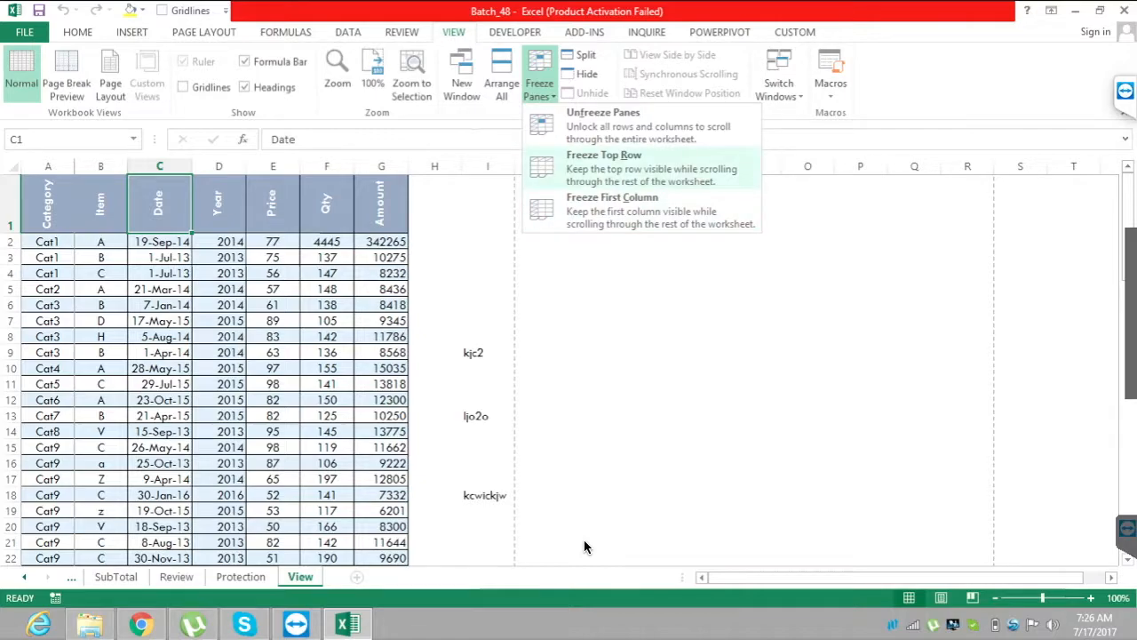
key("Down")
key("Up")
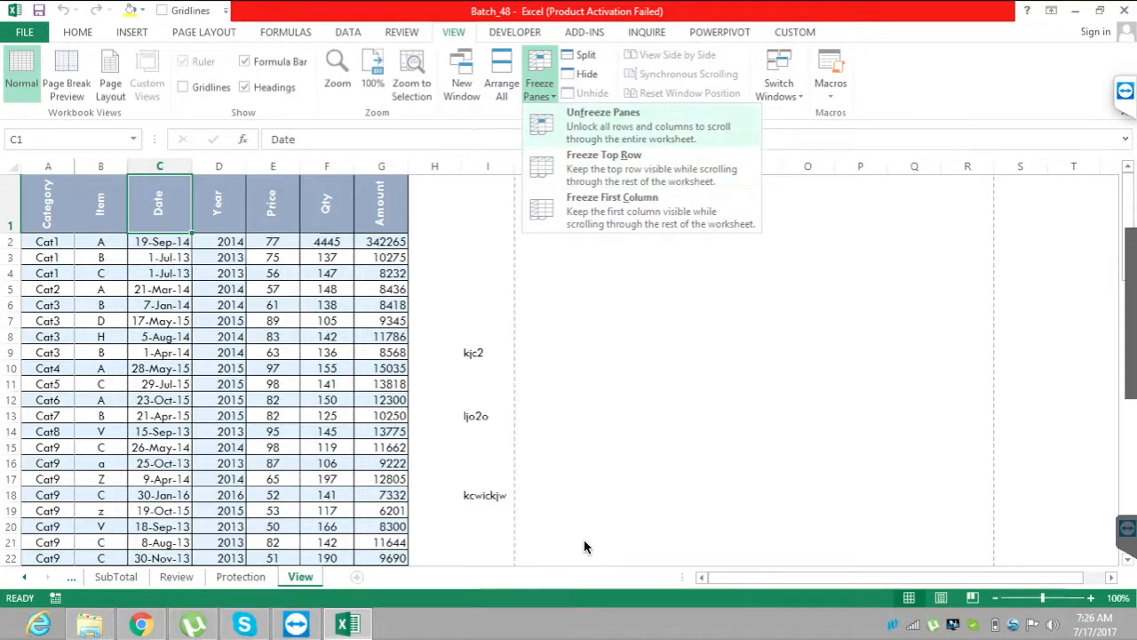
key("Return")
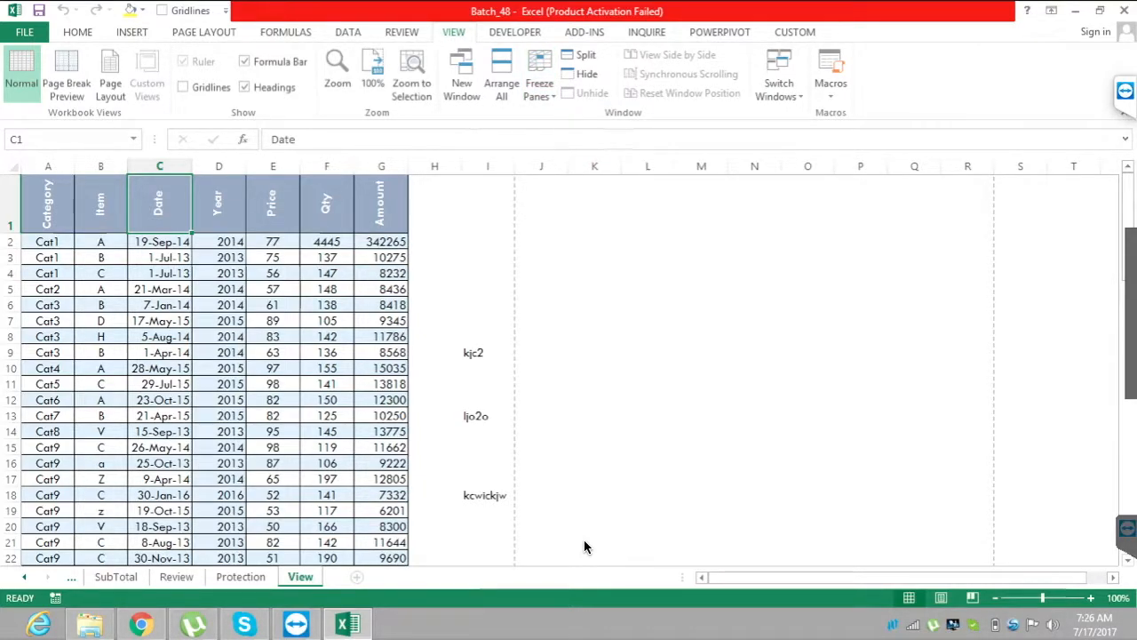
Freeze the header row and the Category column together, using cell B2 as the split point.
key("Left")
key("Down")
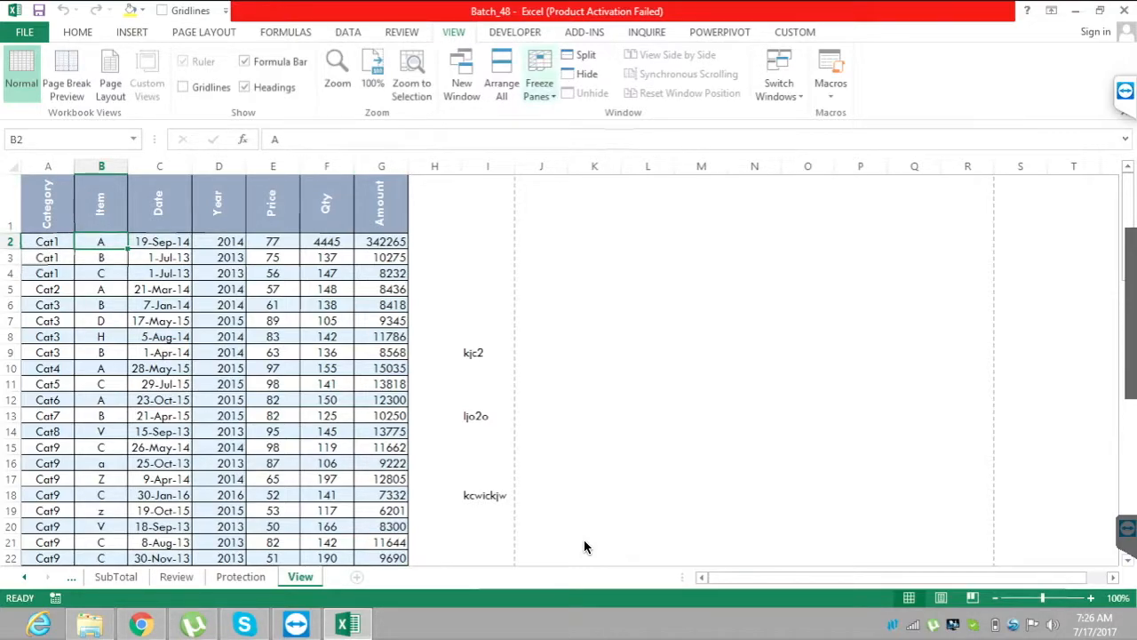
left_click(539, 84)
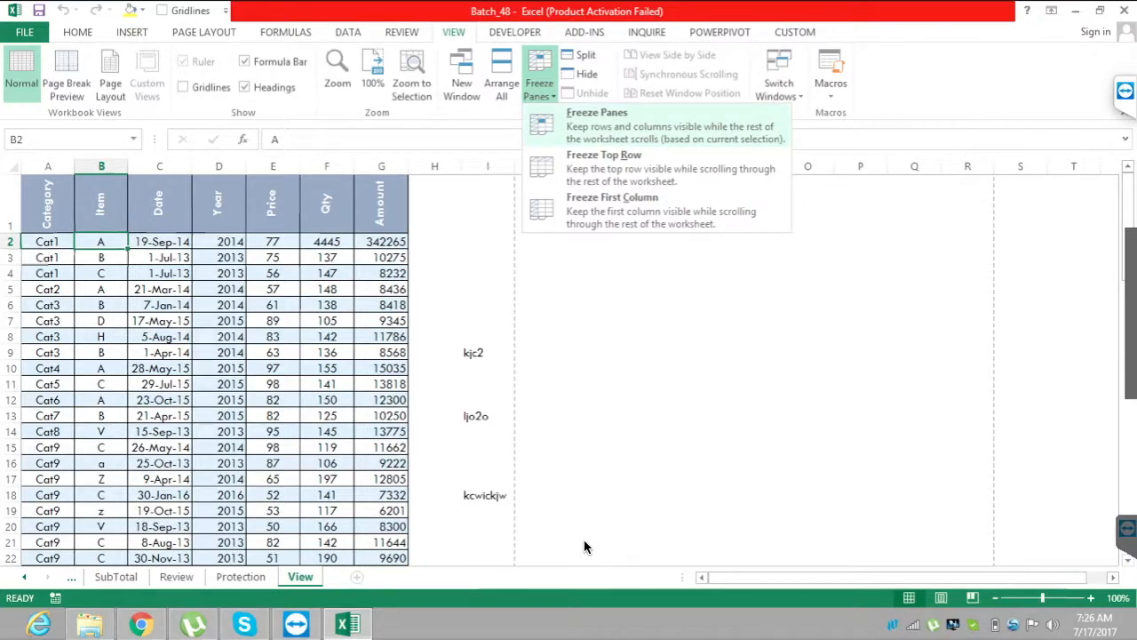
left_click(597, 120)
Move down to row 50, across the columns and back up to examine the frozen header row and Category column.
key("Down")
key("Down")
key("Down")
key("Down")
key("Down")
key("Down")
key("Down")
key("Down")
key("Down")
key("Down")
key("Down")
key("Down")
key("Down")
key("Down")
key("Down")
key("Down")
key("Down")
key("Down")
key("Down")
key("Down")
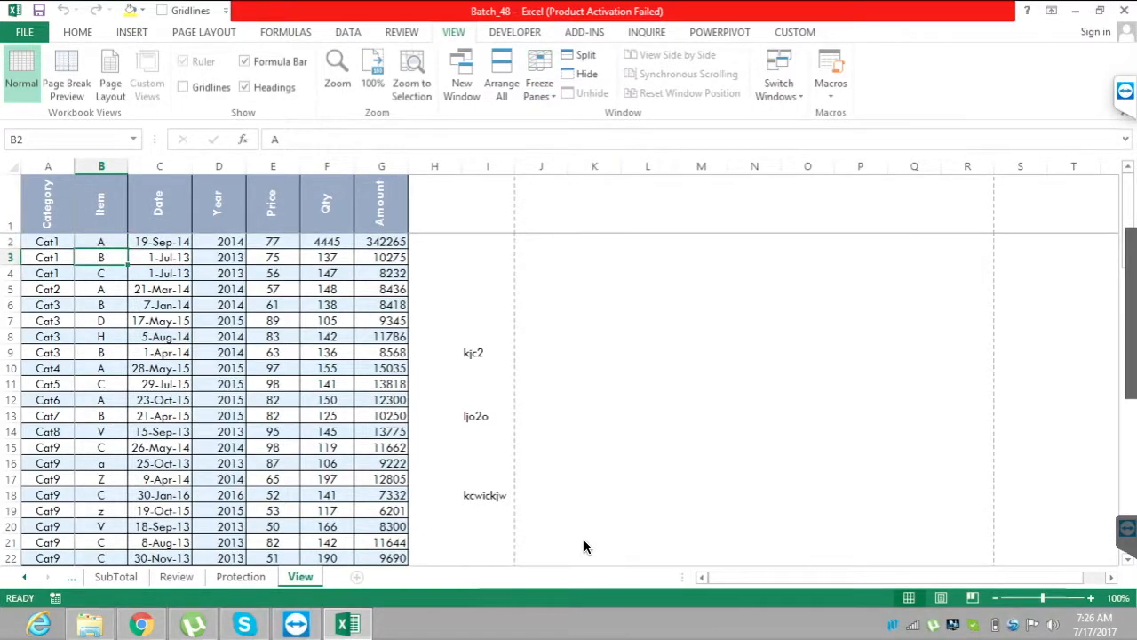
key("Down")
key("Down")
key("Down")
key("Down")
key("Down")
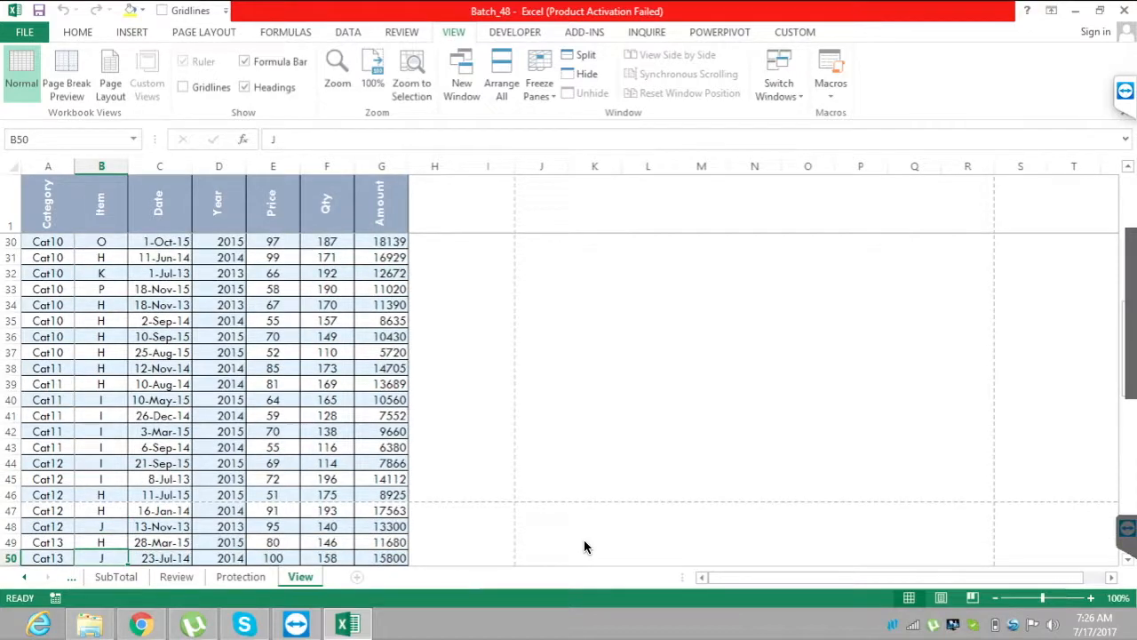
key("Right")
key("Right")
key("Right")
key("Right")
key("Right")
key("Right")
key("Right")
key("Right")
key("Right")
key("Right")
key("Right")
key("Right")
key("Right")
key("Right")
key("Right")
key("Right")
key("Right")
key("Right")
key("Right")
key("Right")
key("Right")
key("Right")
key("Right")
key("Right")
key("Right")
key("Right")
key("Right")
key("Right")
key("Right")
key("Right")
key("Left")
key("Left")
key("Left")
key("Left")
key("Left")
key("Left")
key("Left")
key("Left")
key("Left")
key("Left")
key("Left")
key("Left")
key("Left")
key("Left")
key("Left")
key("Left")
key("Left")
key("Left")
key("Left")
key("Left")
key("Left")
key("Left")
key("Left")
key("Left")
key("Left")
key("Left")
key("Left")
key("Left")
key("Left")
key("Left")
key("Left")
key("Up")
key("Up")
key("Up")
key("Up")
key("Up")
key("Up")
key("Up")
key("Up")
key("Up")
key("Up")
key("Up")
key("Up")
key("Up")
key("Up")
key("Up")
key("Up")
key("Up")
key("Up")
key("Up")
key("Up")
key("Up")
key("Up")
key("Up")
key("Up")
key("Up")
key("Up")
key("Up")
key("Up")
key("Up")
key("Up")
key("Up")
key("Up")
key("Up")
key("Up")
key("Up")
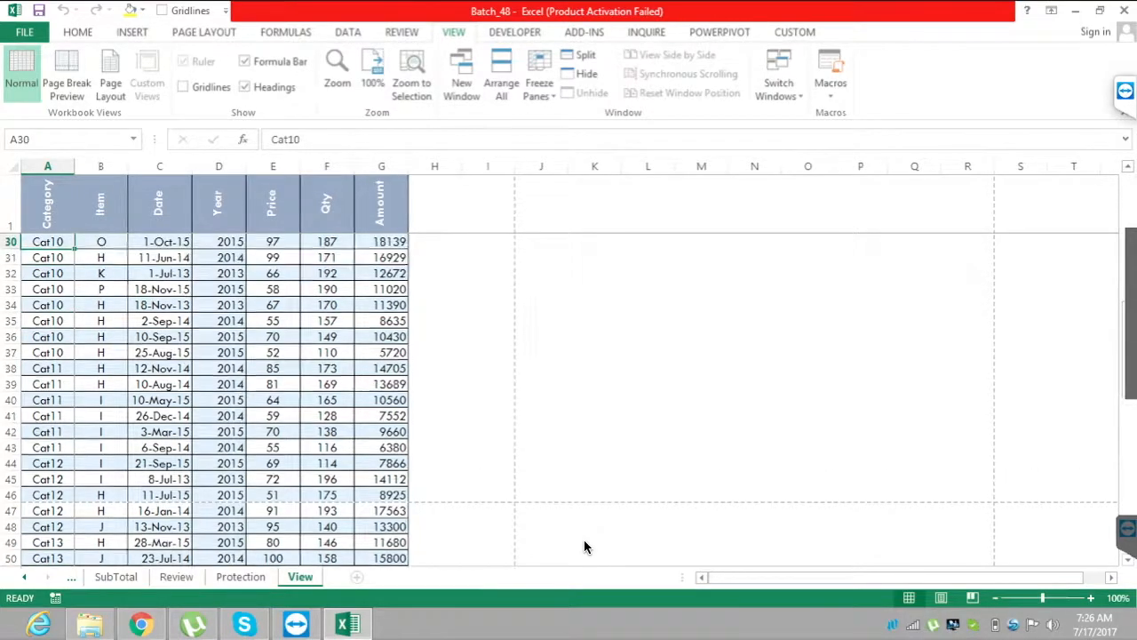
Unfreeze the header row and Category column of the View sheet.
key("alt+w")
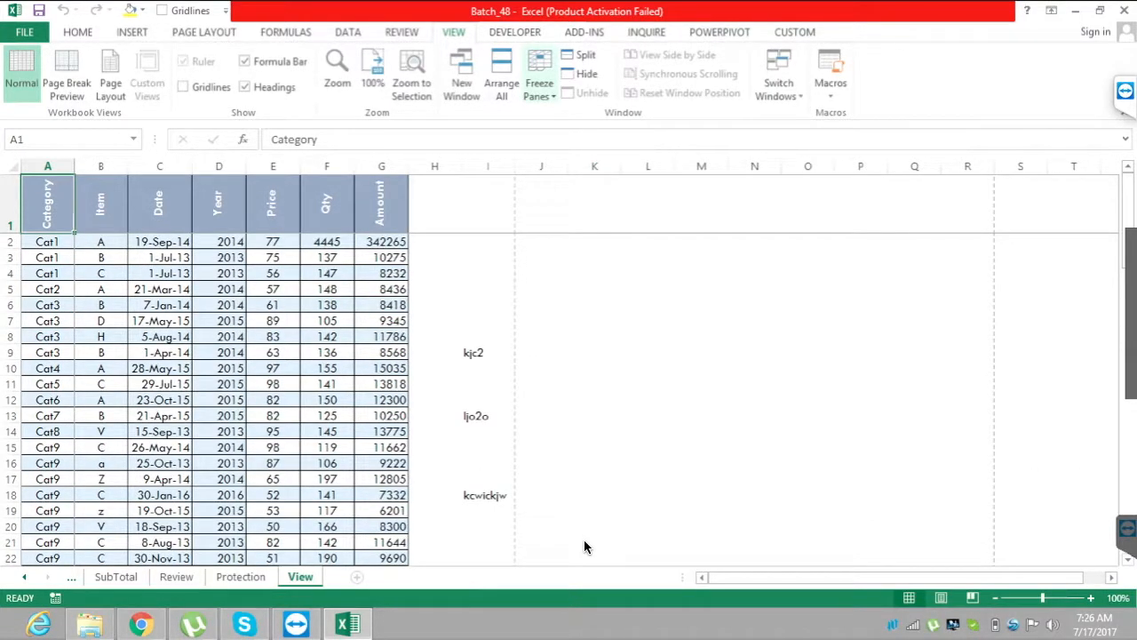
key("f")
key("f")
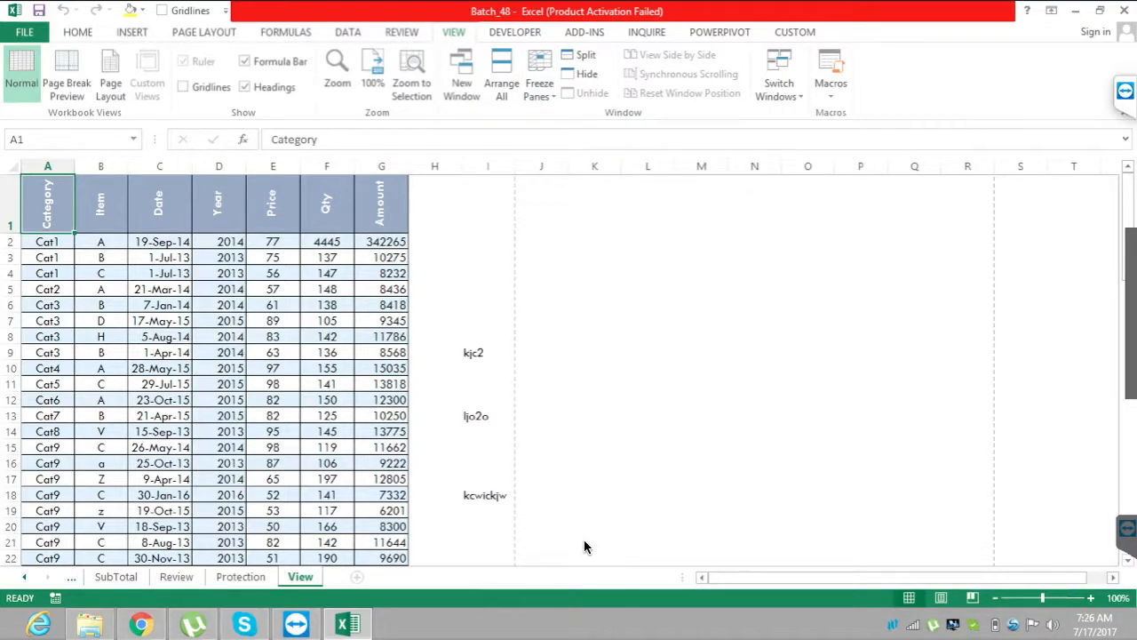
Collapse the ribbon and select the empty cell Q26 on the View sheet.
right_click(647, 30)
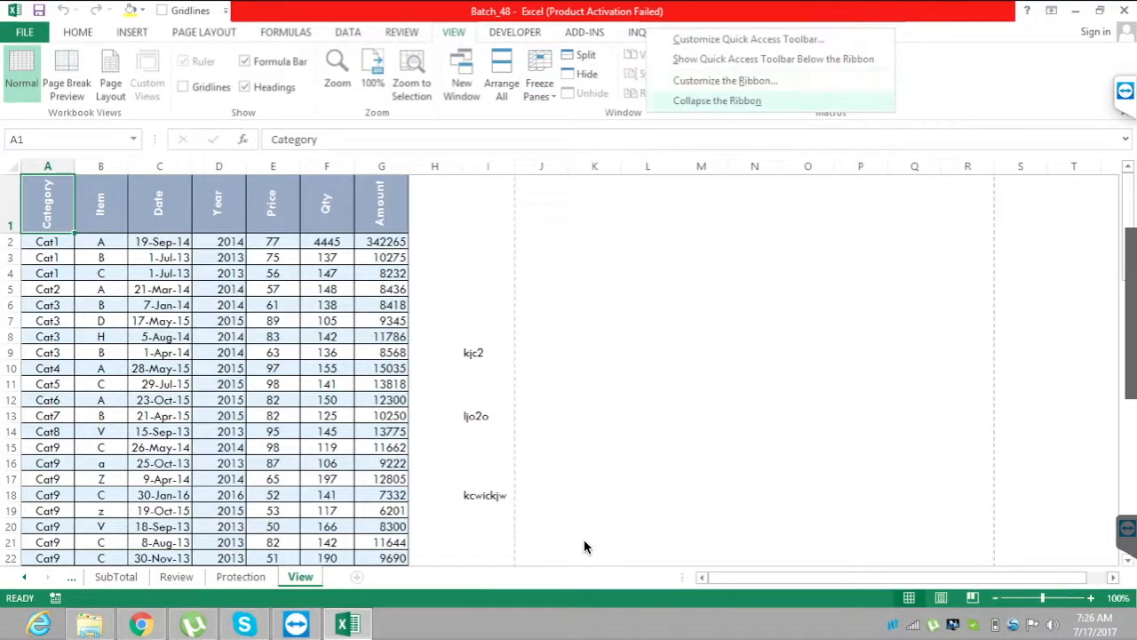
left_click(717, 100)
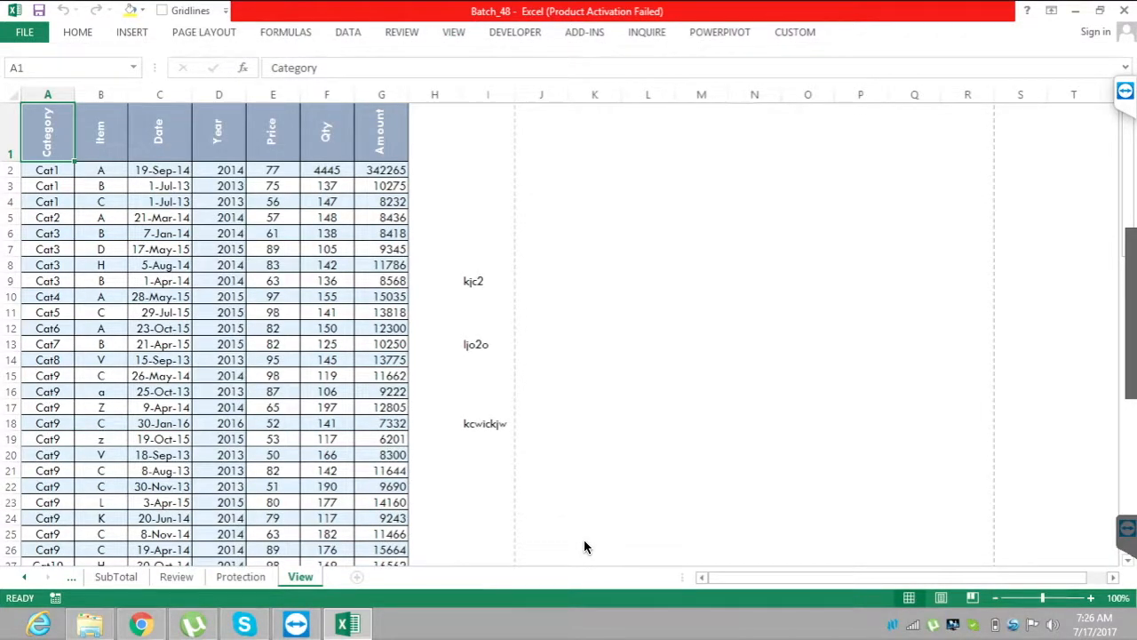
left_click(860, 534)
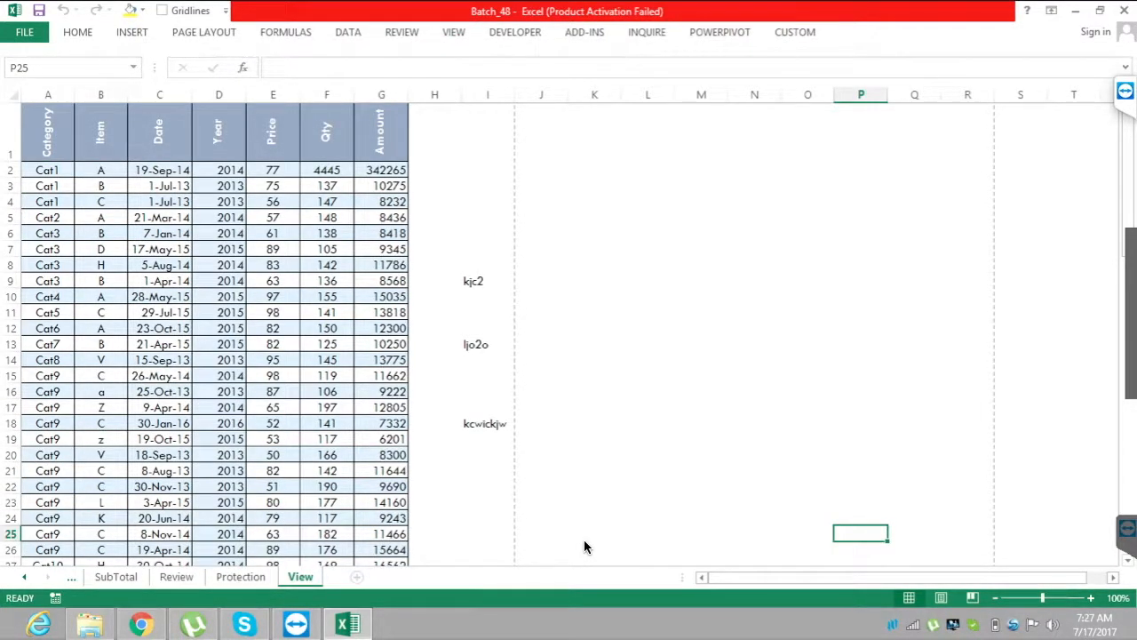
left_click(914, 549)
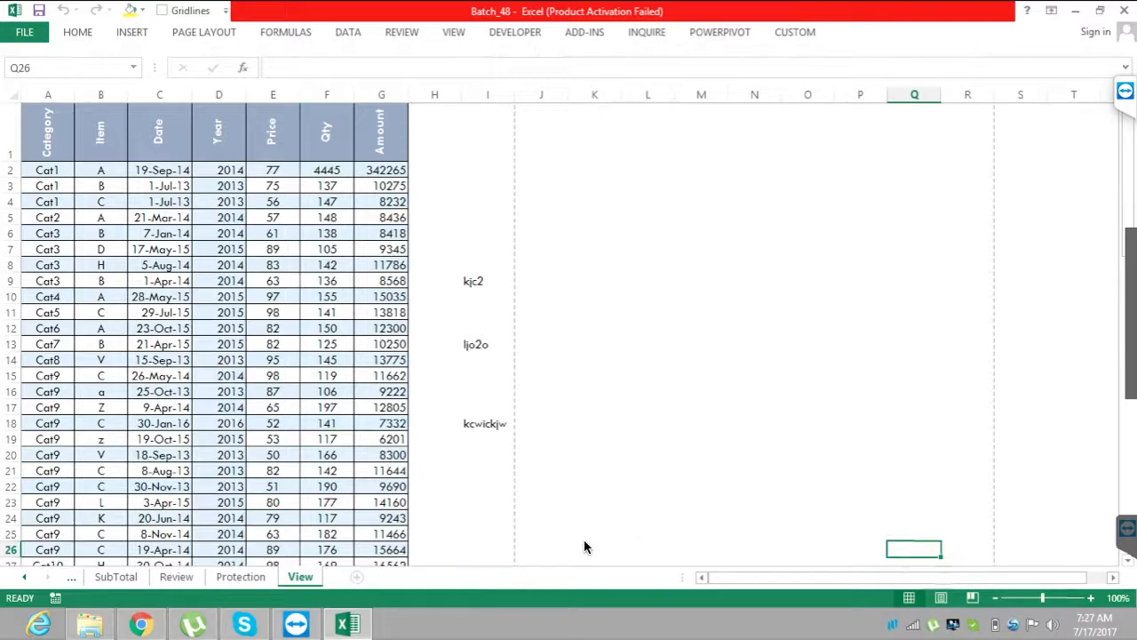
Freeze the rows above row 26 and the columns before Q, using cell Q26 as the split point.
key("alt")
key("w")
key("f")
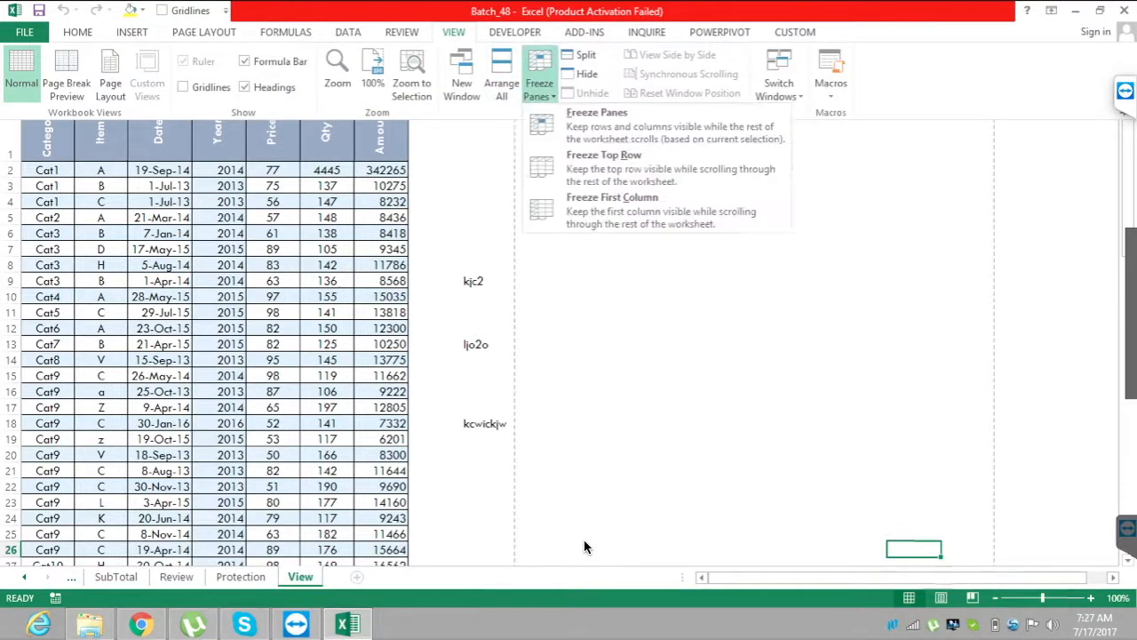
key("f")
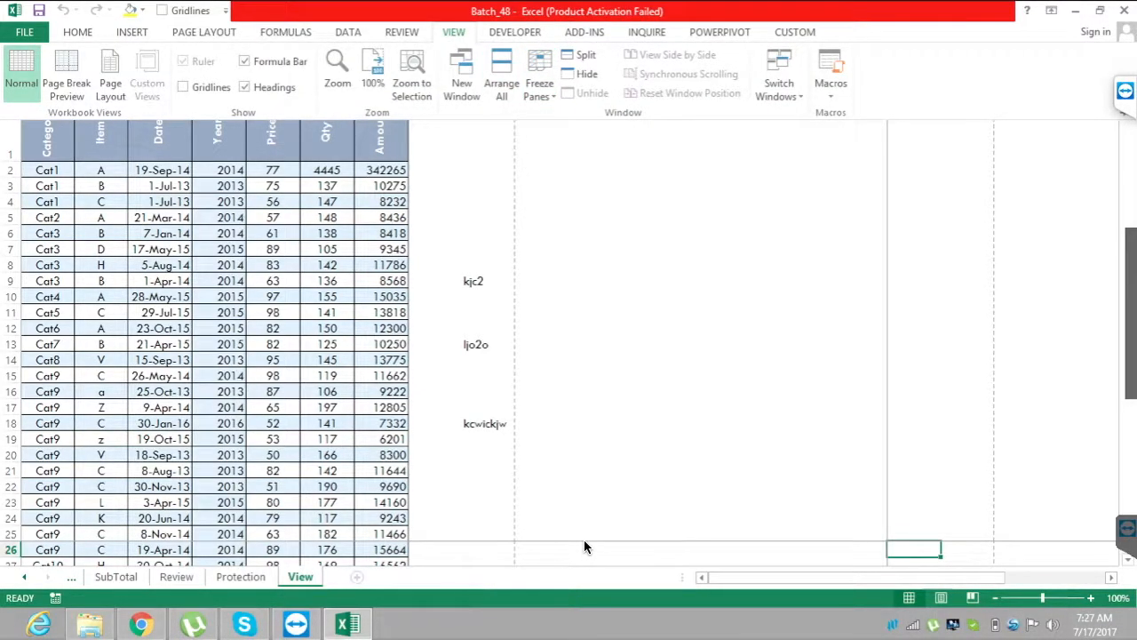
Move along row 26 out to column CM, back to column A and up to D1 to examine the frozen area.
key("Right")
key("Right")
key("Right")
key("Right")
key("Right")
key("Right")
key("Right")
key("Right")
key("Right")
key("Right")
key("Right")
key("Right")
key("Right")
key("Right")
key("Right")
key("Right")
key("Right")
key("Right")
key("Right")
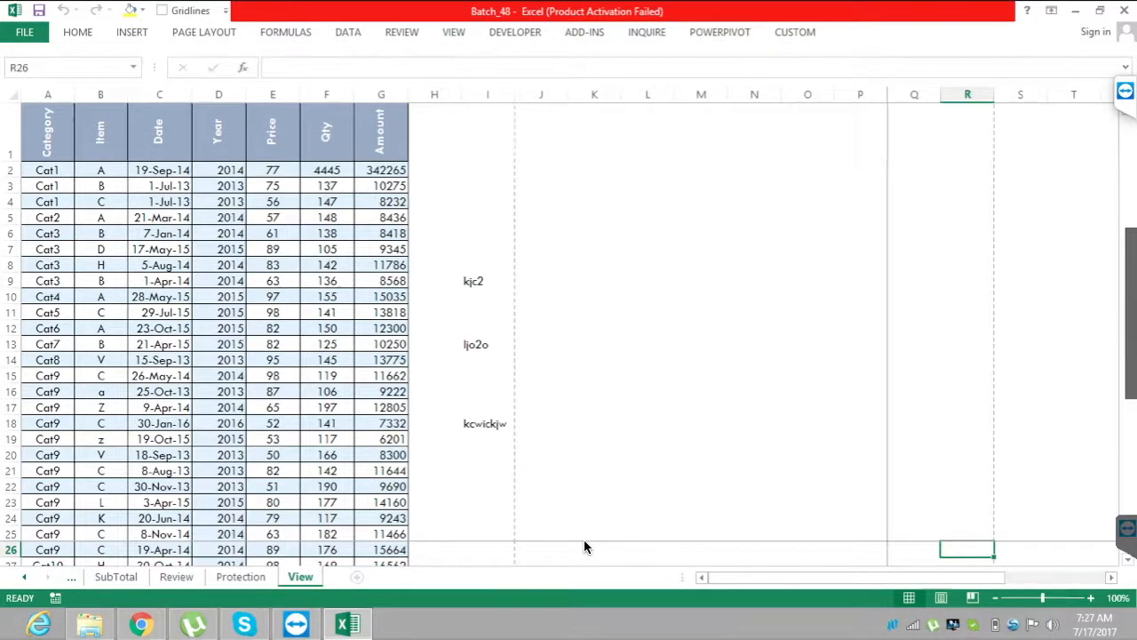
key("Right")
key("Right")
key("Right")
key("Right")
key("Right")
key("Right")
key("Right")
key("Right")
key("Right")
key("Right")
key("Right")
key("Right")
key("Right")
key("Right")
key("Right")
key("Right")
key("Right")
key("Right")
key("Right")
key("Right")
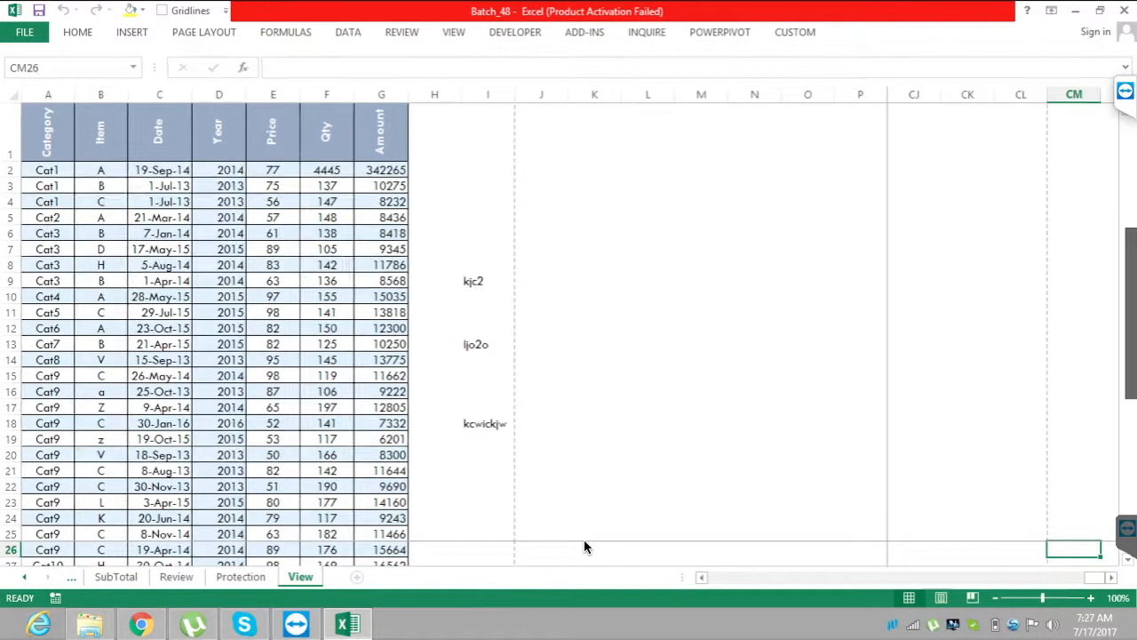
key("Left")
key("Left")
key("Left")
key("Left")
key("Left")
key("Left")
key("Left")
key("Left")
key("Left")
key("Left")
key("Left")
key("Left")
key("Left")
key("Left")
key("Left")
key("Left")
key("Left")
key("Left")
key("Left")
key("Left")
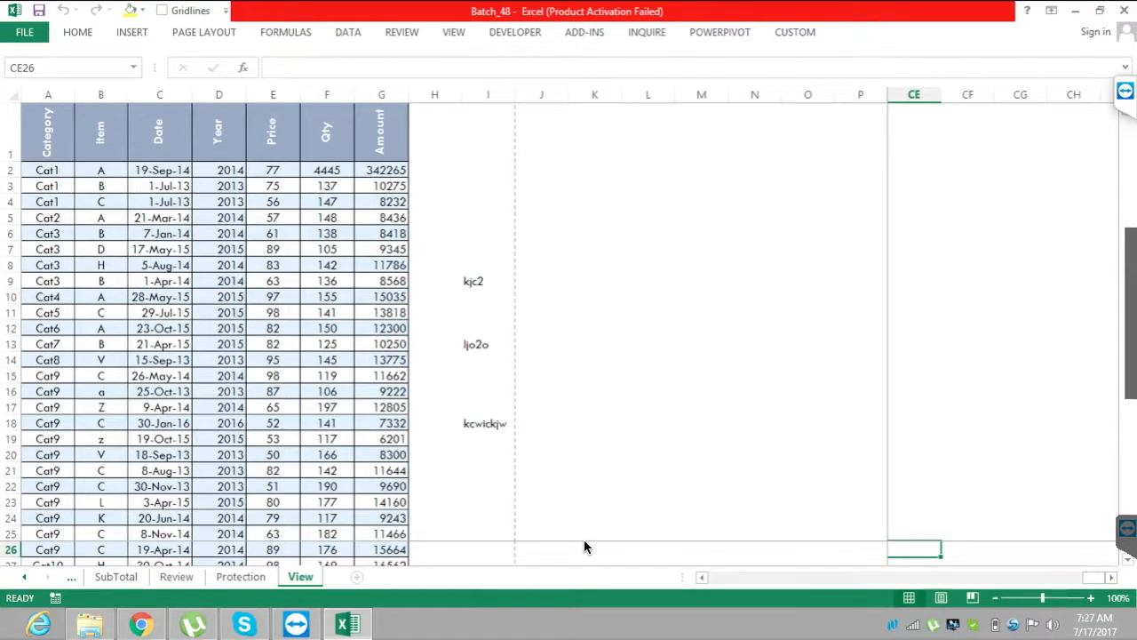
key("Left")
key("Left")
key("Left")
key("Left")
key("Left")
key("Left")
key("Left")
key("Left")
key("Left")
key("Left")
key("Left")
key("Left")
key("Left")
key("Left")
key("Left")
key("Left")
key("Left")
key("Left")
key("Left")
key("Left")
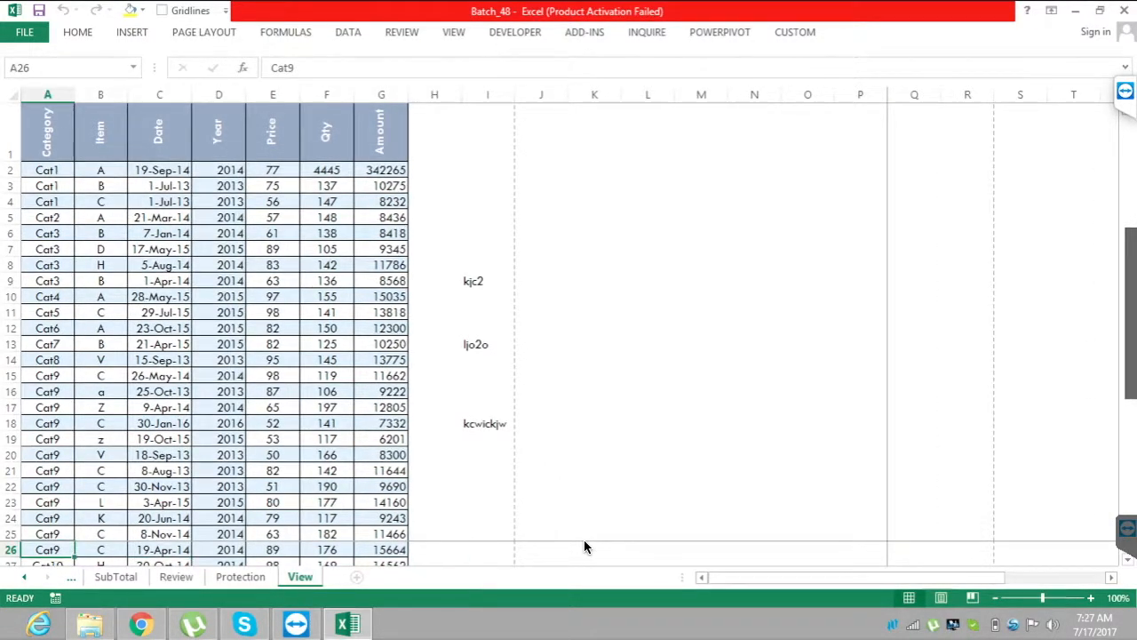
key("Right")
key("Right")
key("Right")
key("Up")
key("Up")
key("Up")
key("Up")
key("Up")
key("Up")
key("Up")
key("Up")
key("Up")
key("Up")
key("Up")
key("Up")
key("Up")
key("Up")
key("Up")
key("Up")
key("Up")
key("Up")
key("Up")
key("Up")
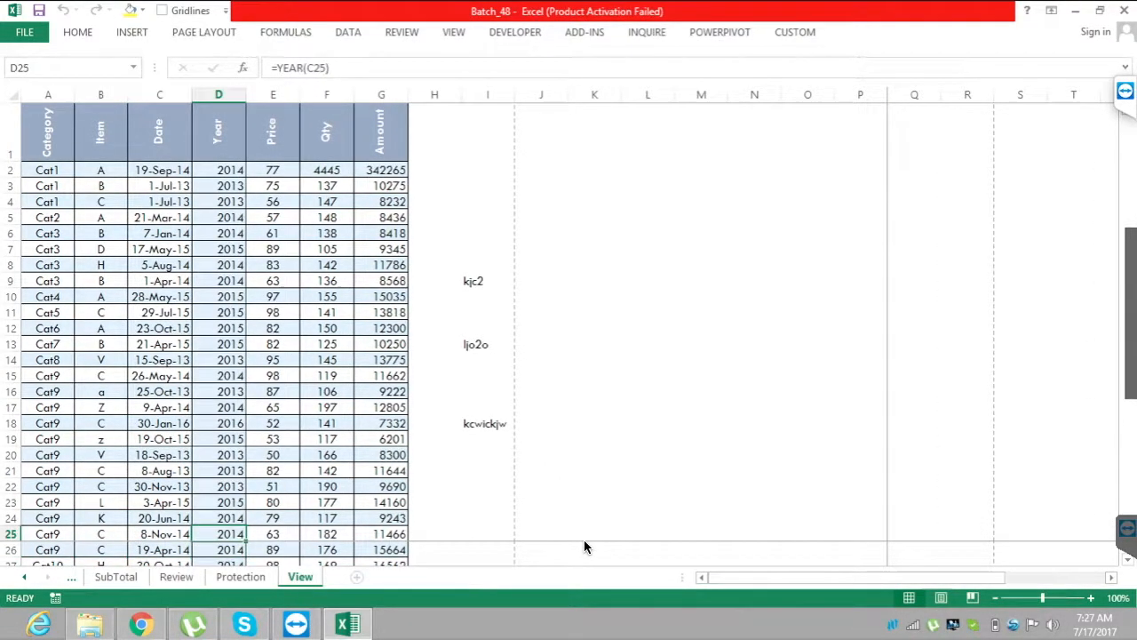
key("Up")
key("Up")
key("Up")
key("Up")
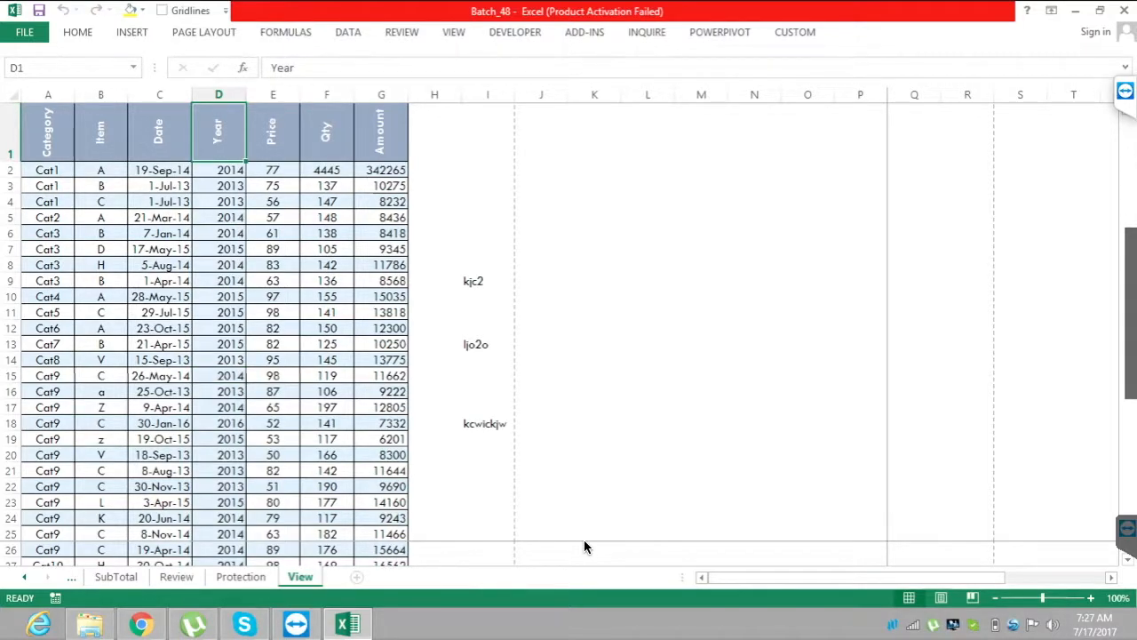
Unfreeze the rows and columns frozen at Q26 and return to the sheet.
key("alt+w")
key("f")
key("f")
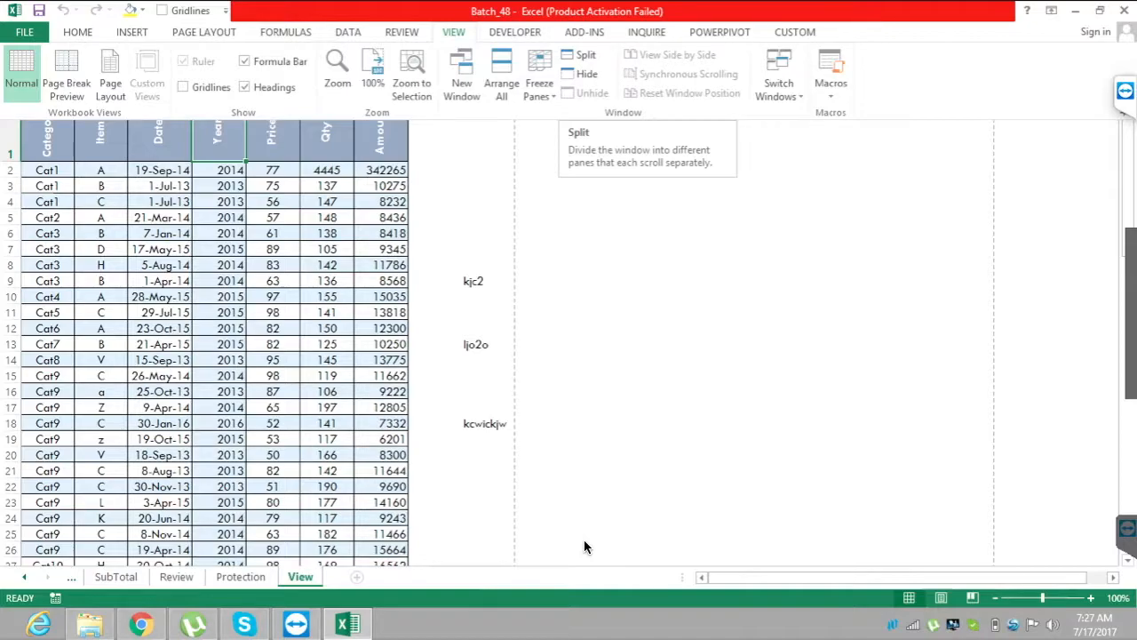
left_click(585, 547)
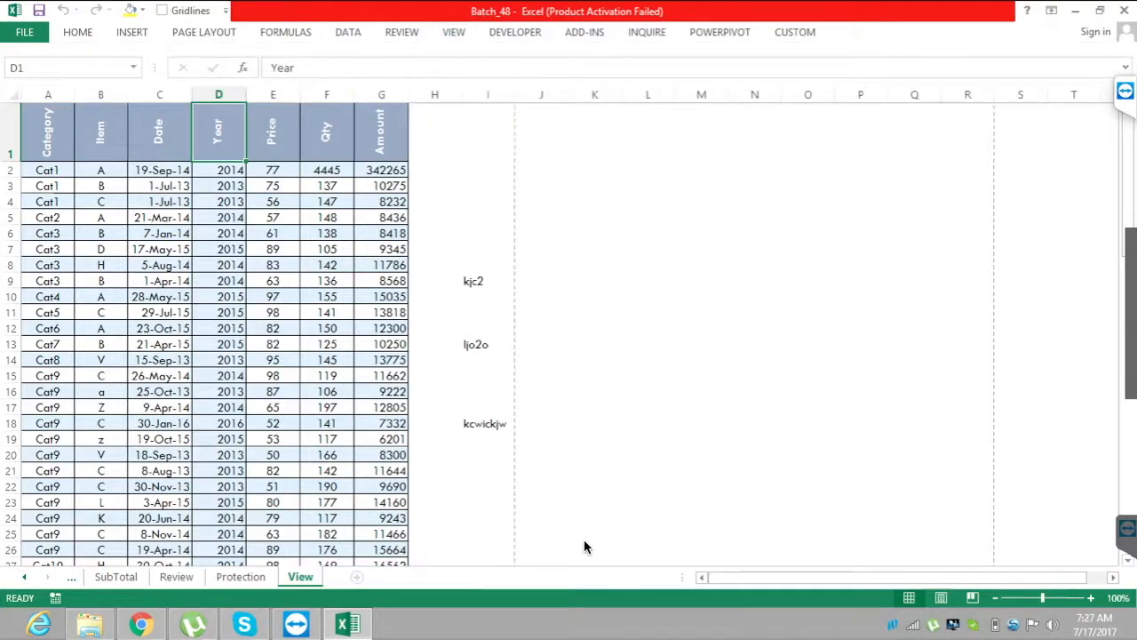
Go from A1 down to the end of the data and back up to examine scrolling without frozen panes.
key("ctrl+Home")
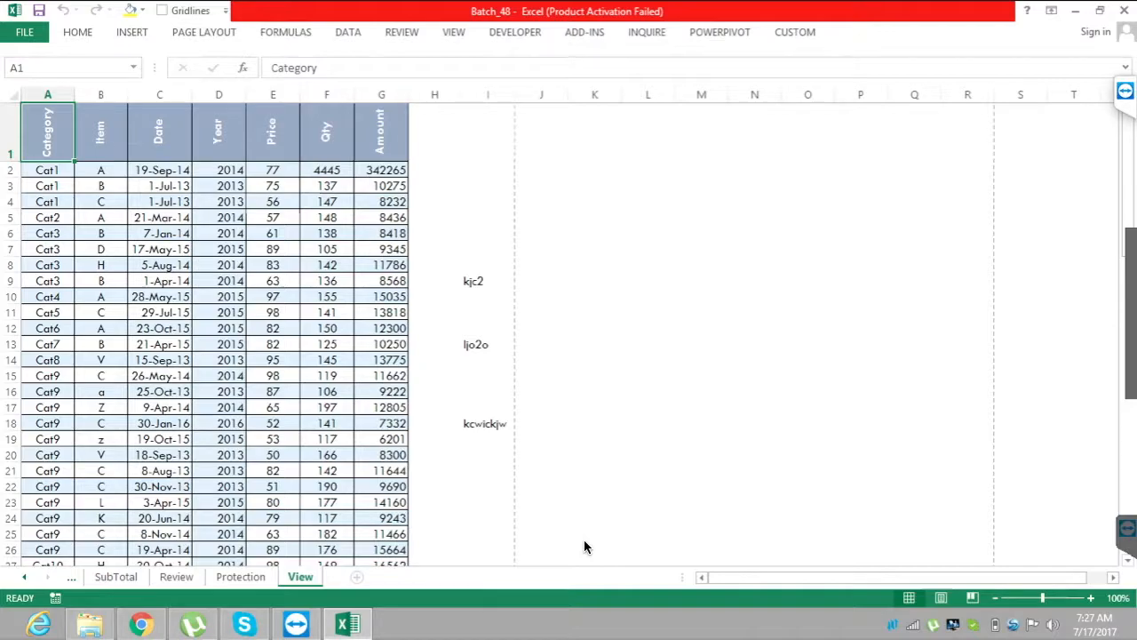
key("Down")
key("Down")
key("Down")
key("Down")
key("Down")
key("Down")
key("Down")
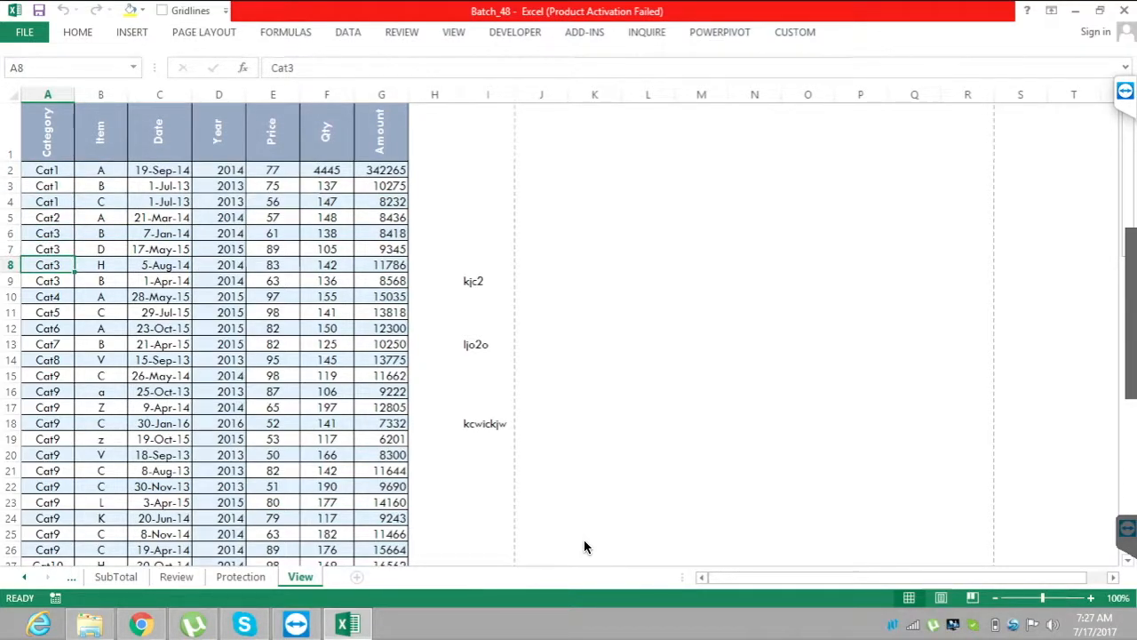
key("ctrl+Down")
key("Down")
key("Down")
key("Up")
key("Up")
key("Up")
key("Up")
key("Up")
key("Up")
key("Up")
key("Up")
key("Up")
key("Up")
key("Up")
key("Up")
key("Up")
key("Up")
key("Up")
key("Up")
key("Up")
key("Up")
key("Up")
key("Up")
key("Up")
key("Up")
key("Up")
key("Up")
key("Up")
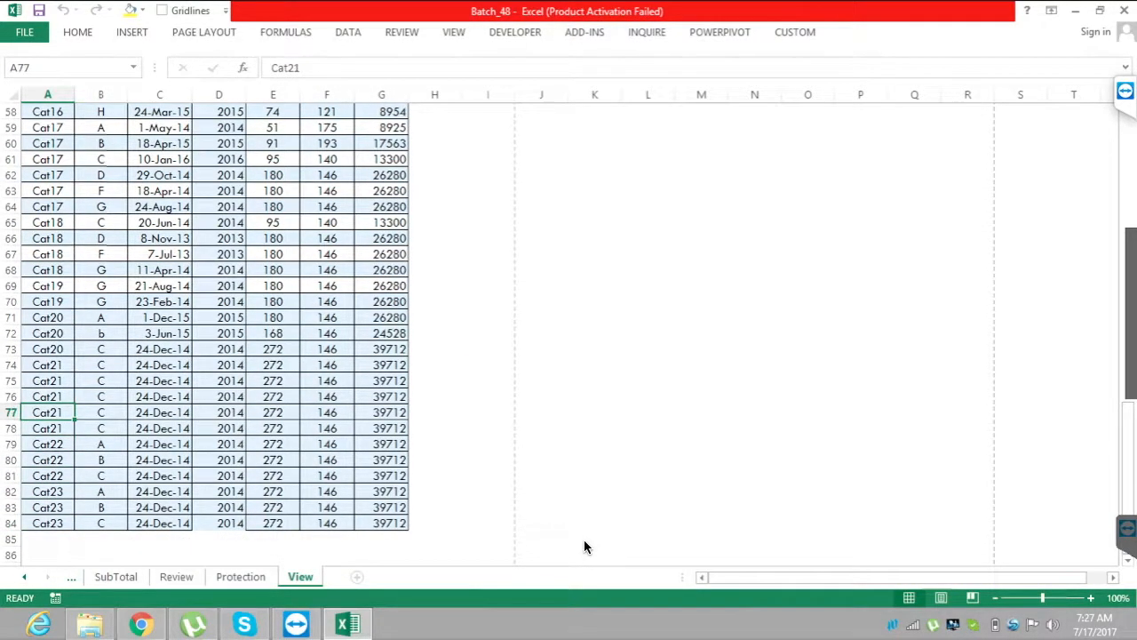
key("Up")
key("Up")
key("Up")
key("Up")
key("Up")
key("Up")
key("Up")
key("Up")
key("Up")
key("Up")
key("Up")
key("Up")
key("Up")
key("Up")
key("Up")
key("Up")
key("Up")
key("Up")
key("Up")
key("Up")
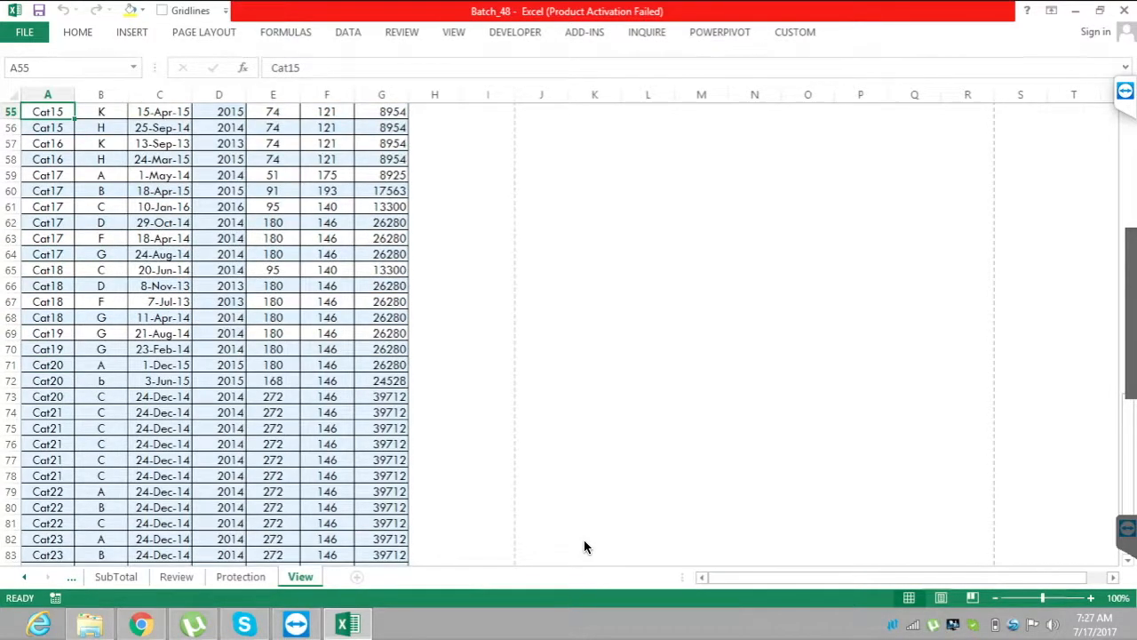
key("ctrl+Up")
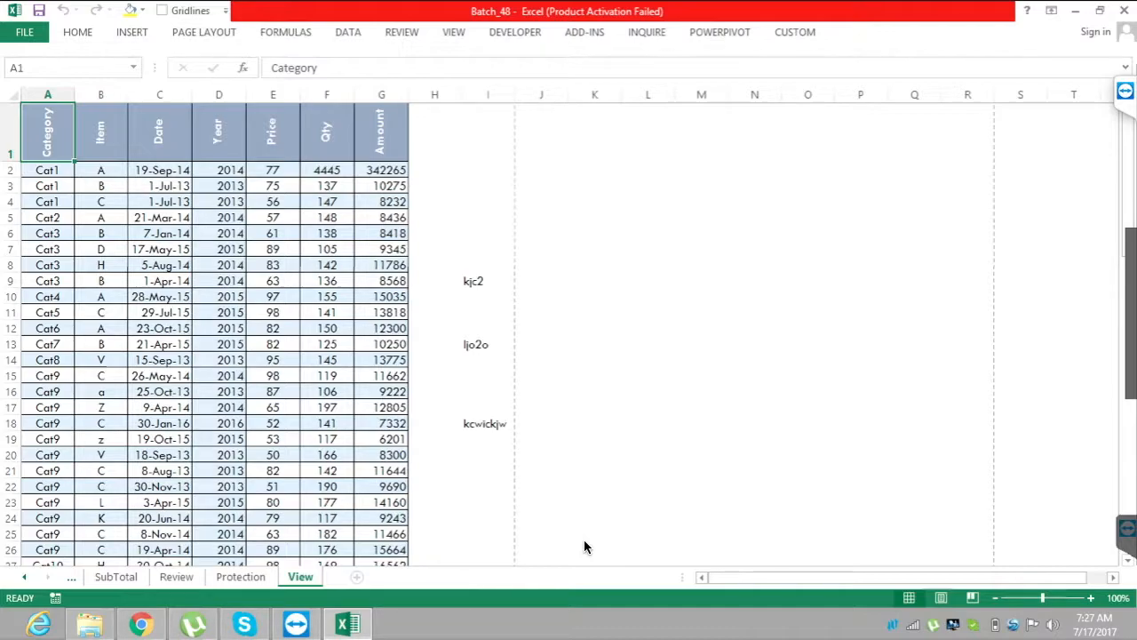
Split the sheet horizontally above row 11.
left_click(11, 312)
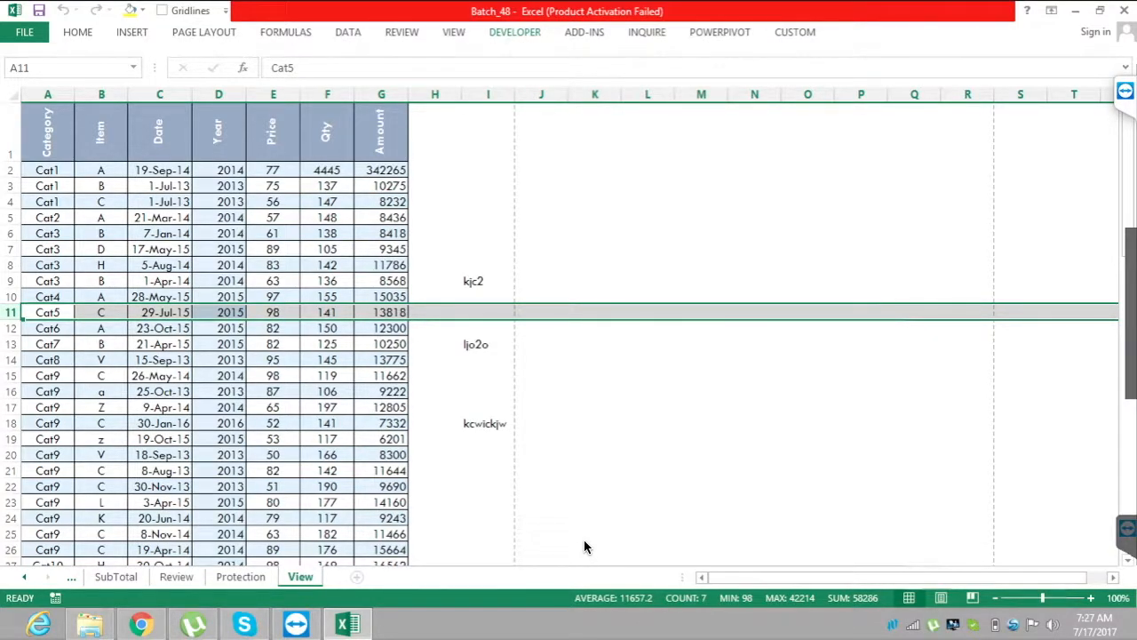
left_click(454, 32)
left_click(579, 55)
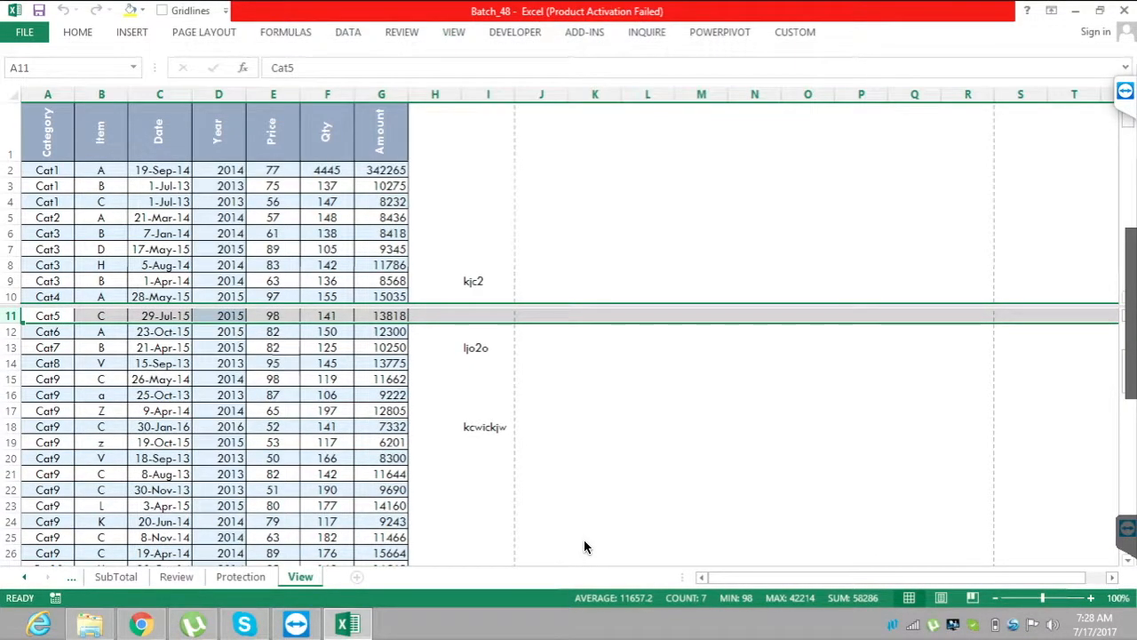
Move through the cells of both horizontal panes, reaching the Cat21 rows in the lower one, to examine how each scrolls.
left_click(273, 233)
left_click(218, 233)
key("Down")
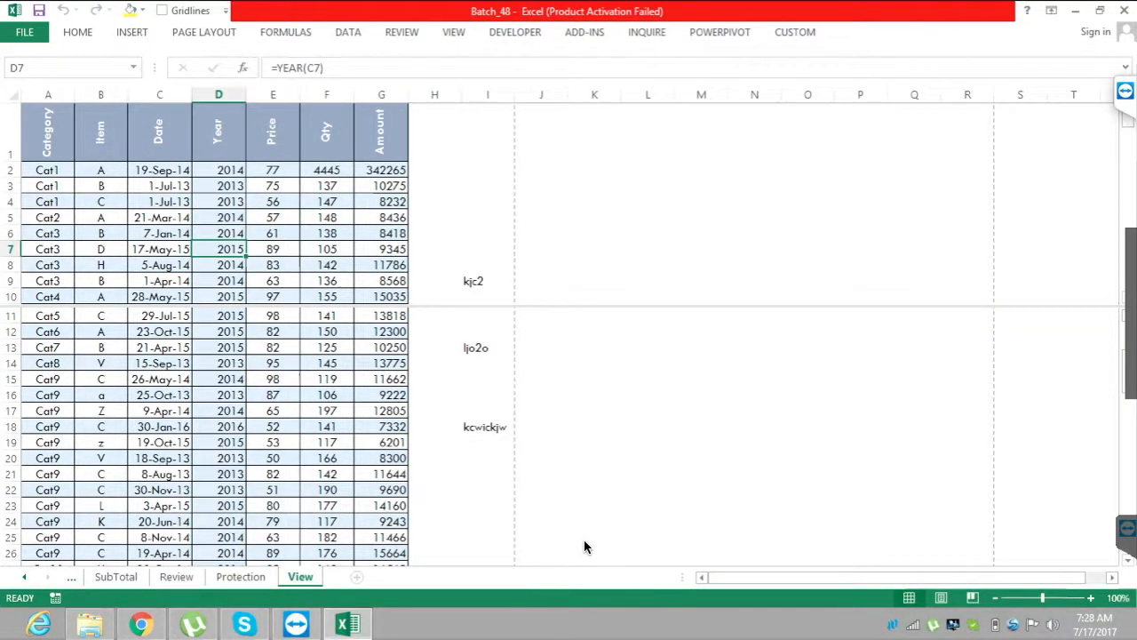
left_click_drag(273, 394, 273, 379)
key("Down")
key("Down")
key("Down")
key("Down")
key("Down")
key("Down")
key("Down")
key("Down")
key("Down")
key("Down")
key("Down")
key("Down")
key("Down")
key("Down")
key("Down")
key("Down")
key("Down")
key("Down")
key("Down")
key("Down")
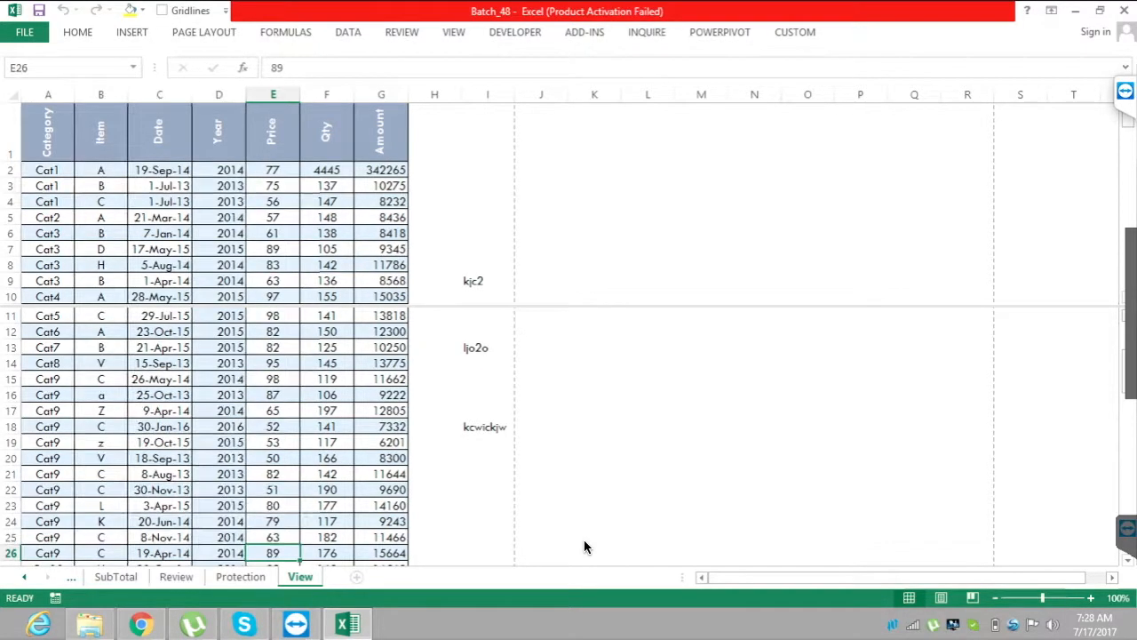
key("Down")
key("Down")
key("Down")
key("Down")
key("Down")
key("Down")
key("Down")
key("Down")
key("Down")
key("Down")
key("Down")
key("Down")
key("Down")
key("Down")
key("Down")
key("Down")
key("Down")
key("Down")
key("Down")
key("Down")
key("Down")
key("Down")
key("Down")
key("Down")
key("Down")
key("Down")
key("Down")
key("Down")
key("Down")
key("Down")
key("Down")
key("Down")
key("Down")
key("Down")
key("Down")
key("Down")
key("Down")
key("Down")
key("Down")
key("Down")
key("Up")
key("Up")
key("Up")
key("Up")
key("Up")
key("Up")
key("Up")
key("Up")
key("Up")
key("Up")
key("Up")
key("Up")
key("Up")
key("Up")
key("Up")
key("Up")
key("Up")
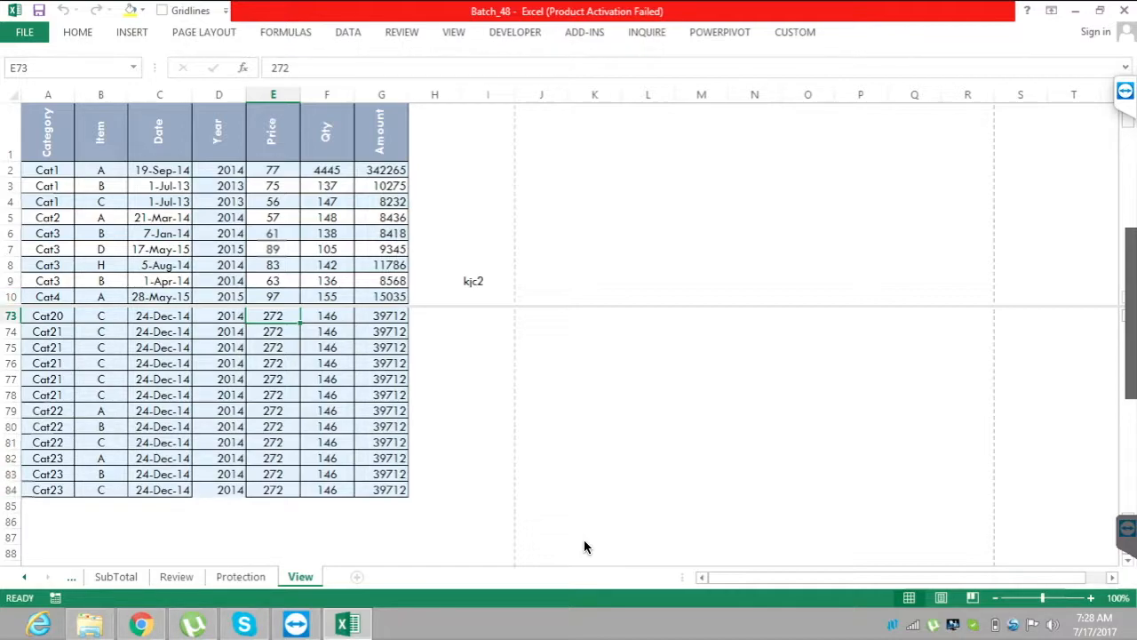
key("Left")
key("Left")
key("Left")
key("Left")
key("Down")
key("Down")
key("Down")
key("Down")
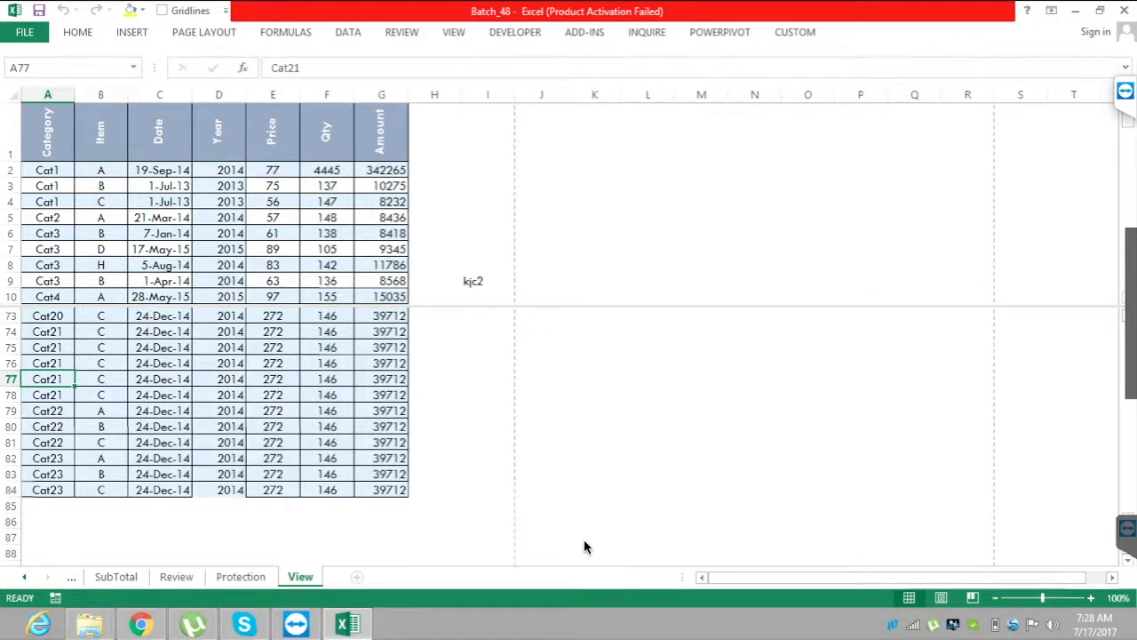
Remove the horizontal split from the View sheet.
key("alt")
key("w")
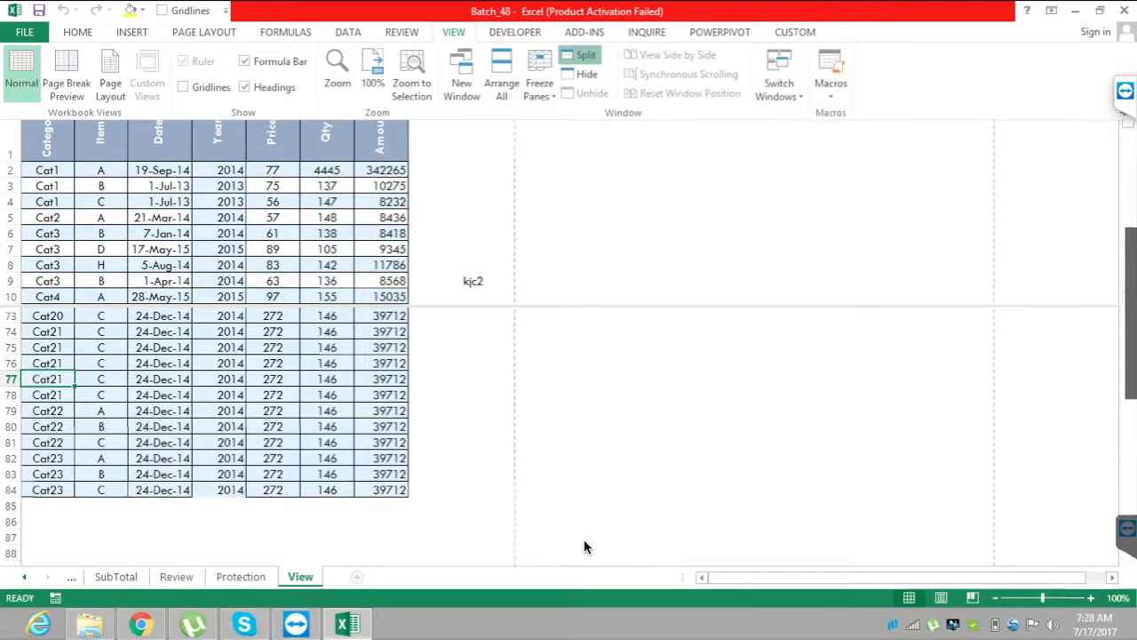
key("s")
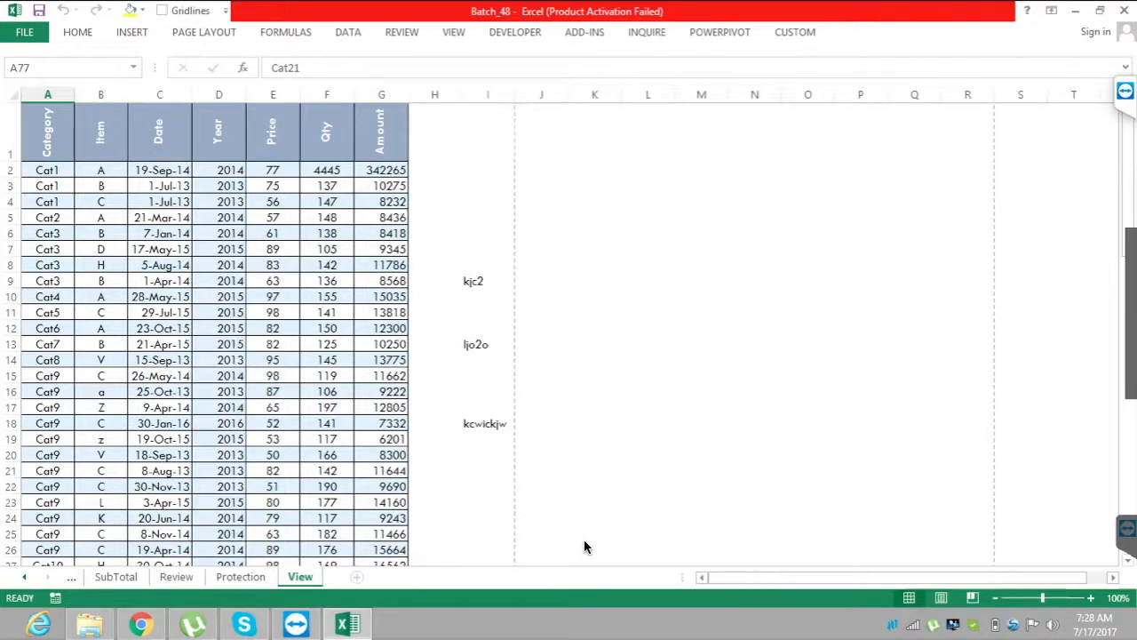
Split the sheet vertically before column J.
left_click(541, 94)
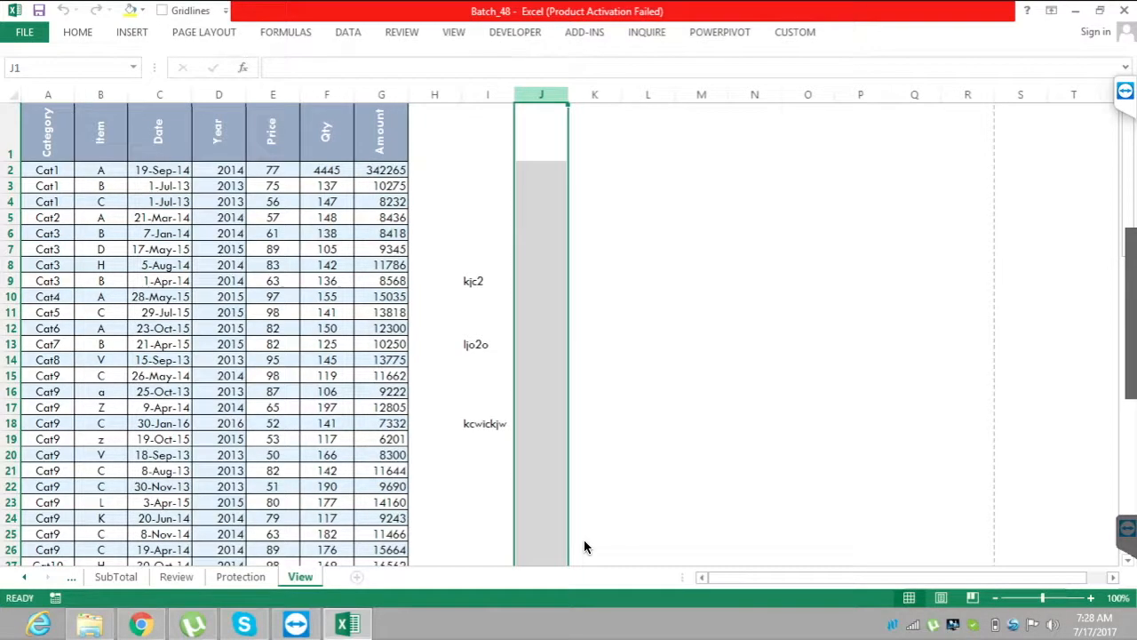
key("alt")
key("w")
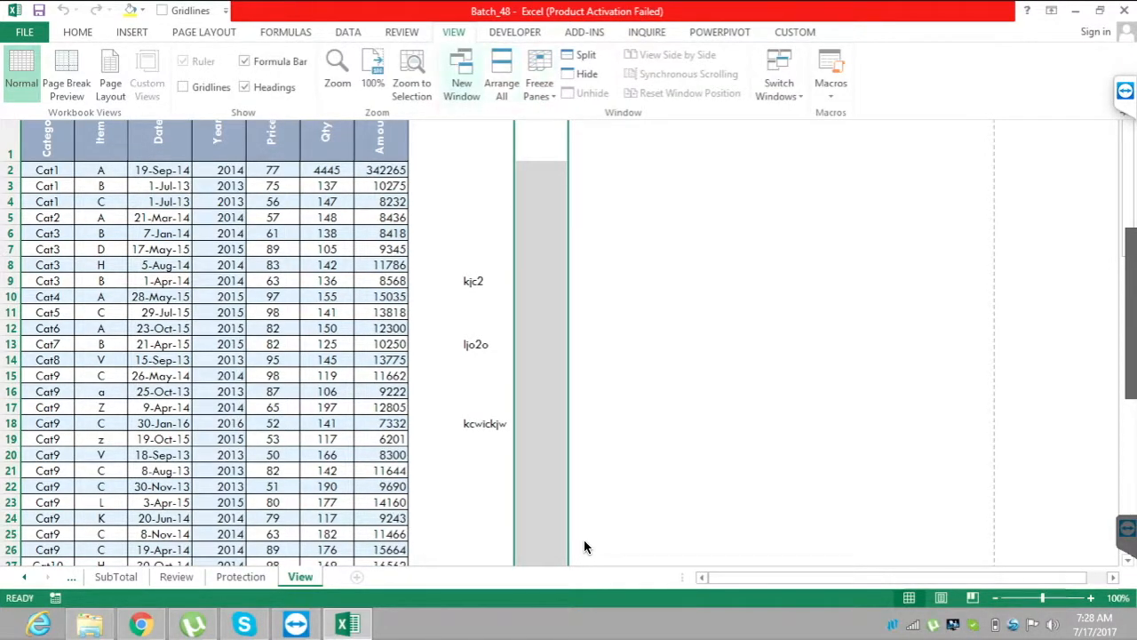
key("s")
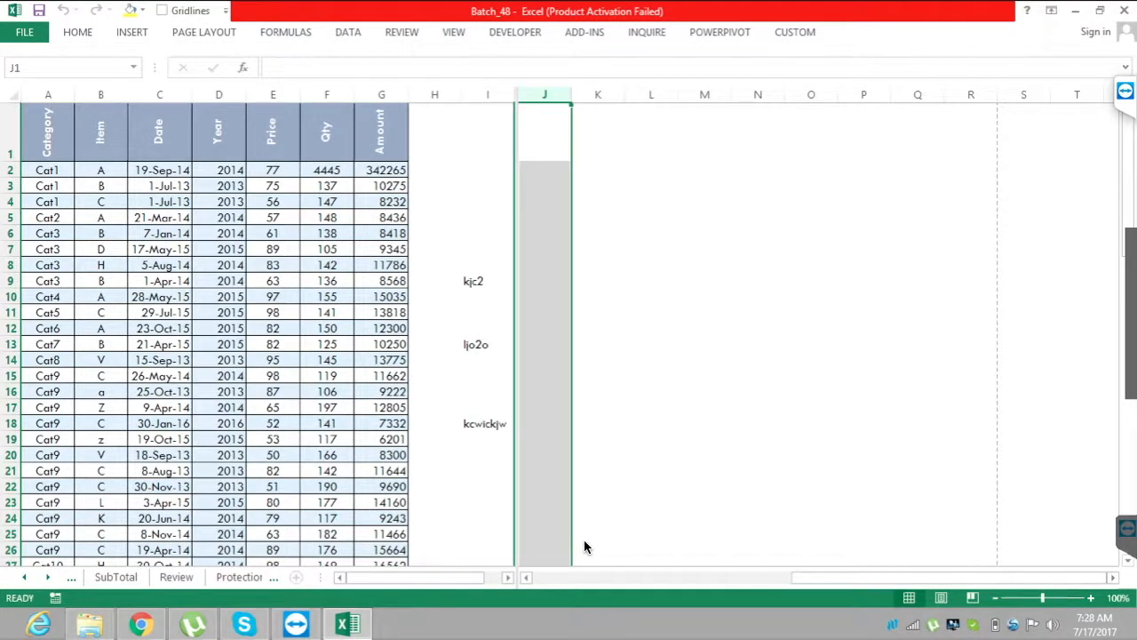
Move down from A1 to row 6 and across to column M to examine how the vertical panes scroll.
key("ctrl+Home")
key("Down")
key("Down")
key("Down")
key("Down")
key("Down")
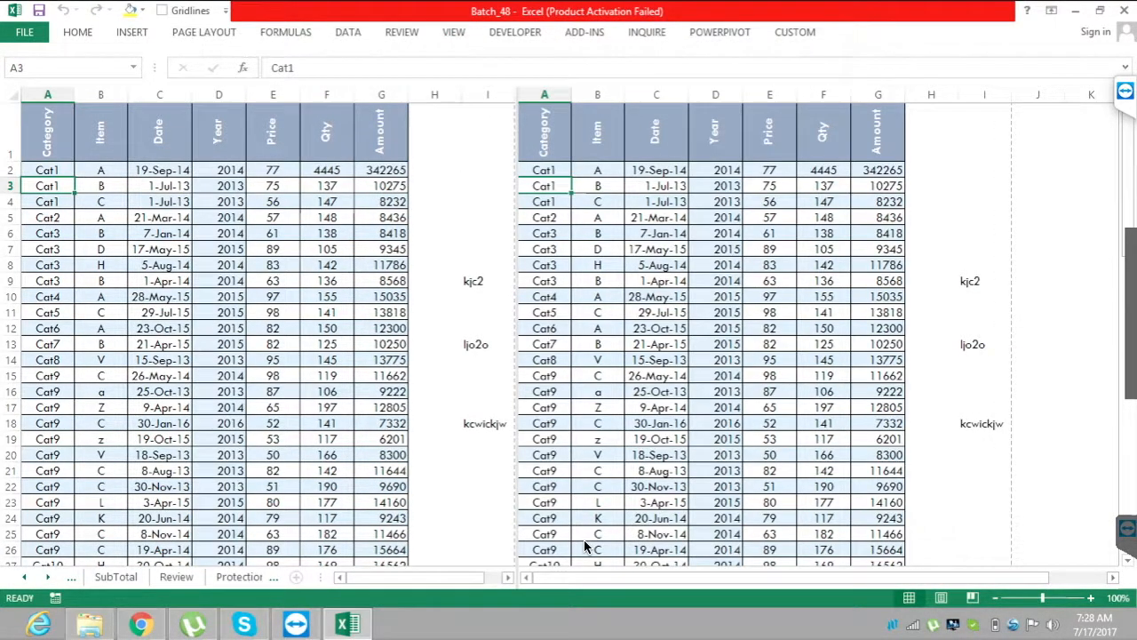
key("Right")
key("Right")
key("Right")
key("Right")
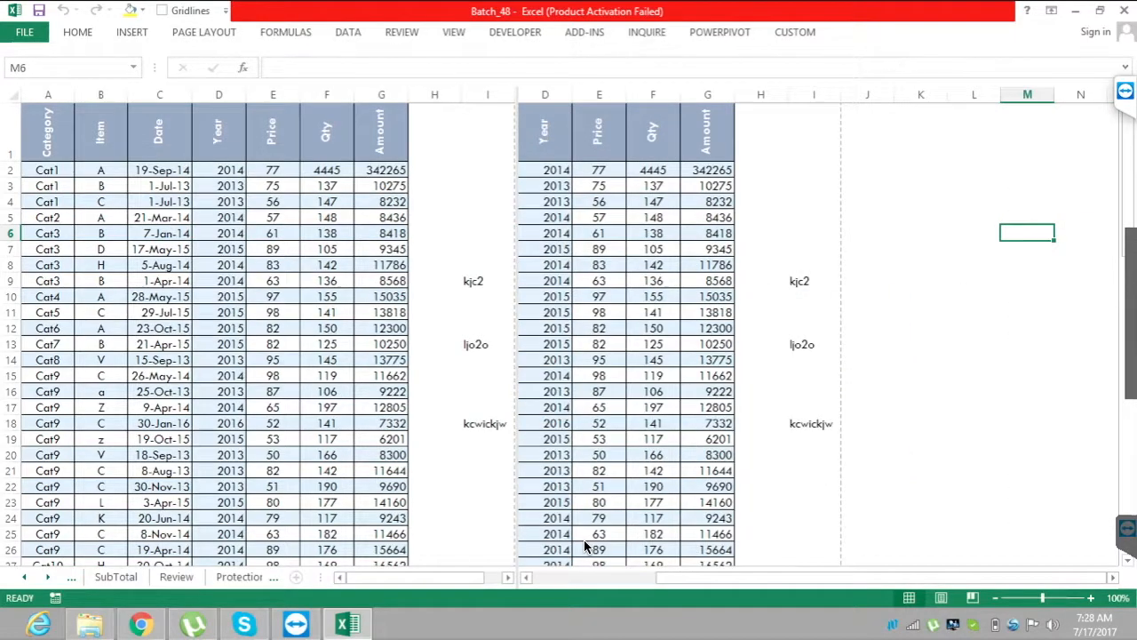
Return to A6 and remove the vertical split.
key("Home")
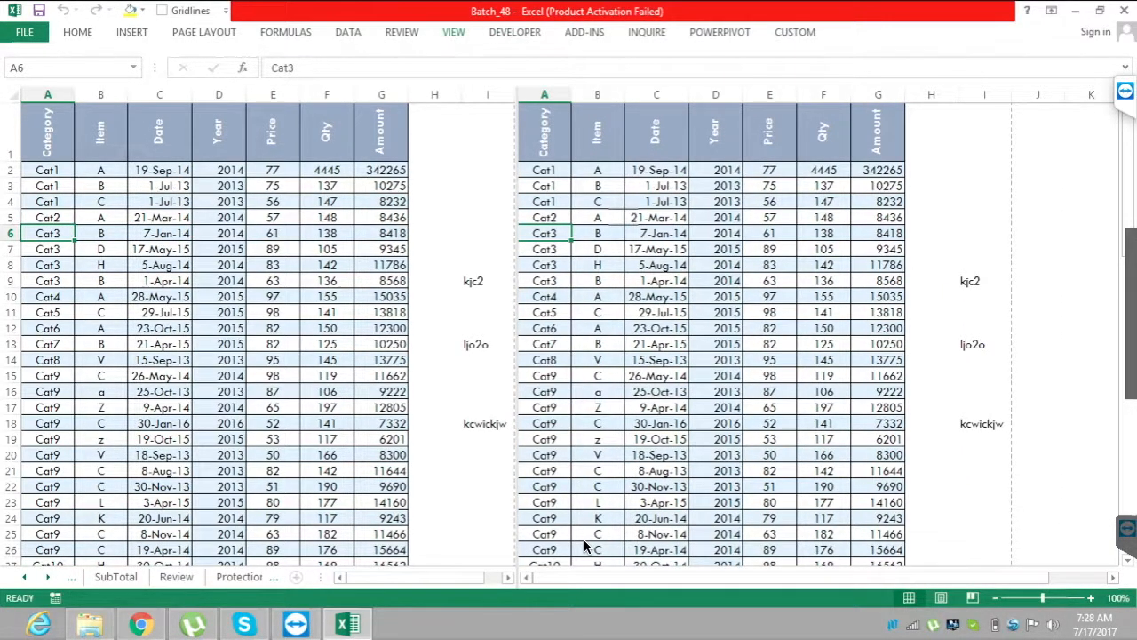
key("alt+w")
key("s")
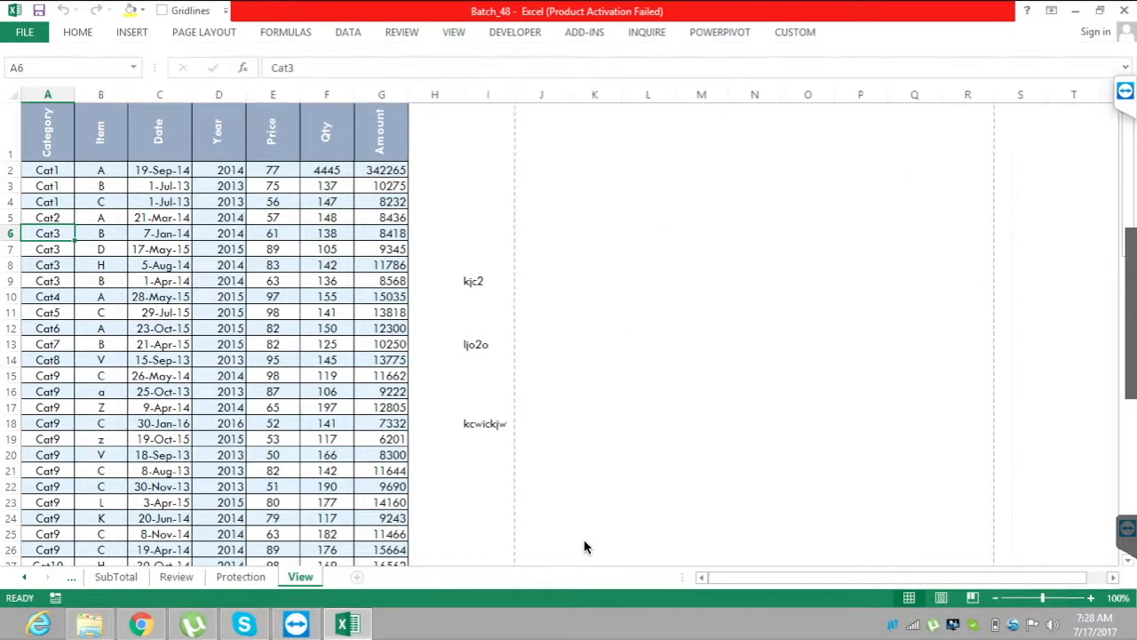
Split the sheet into four panes, using cell J12 as the split point.
key("Right")
key("Right")
key("Right")
key("Right")
key("Right")
key("Right")
key("Right")
key("Right")
key("Down")
key("Down")
key("Down")
key("Down")
key("Down")
key("Down")
key("Right")
key("alt+w")
key("s")
Move around the cells up to the Date header in C1 to examine how the four panes scroll.
key("Up")
key("Up")
key("Up")
key("Up")
key("Up")
key("Up")
key("Up")
key("Up")
key("Right")
key("Right")
key("Left")
key("Home")
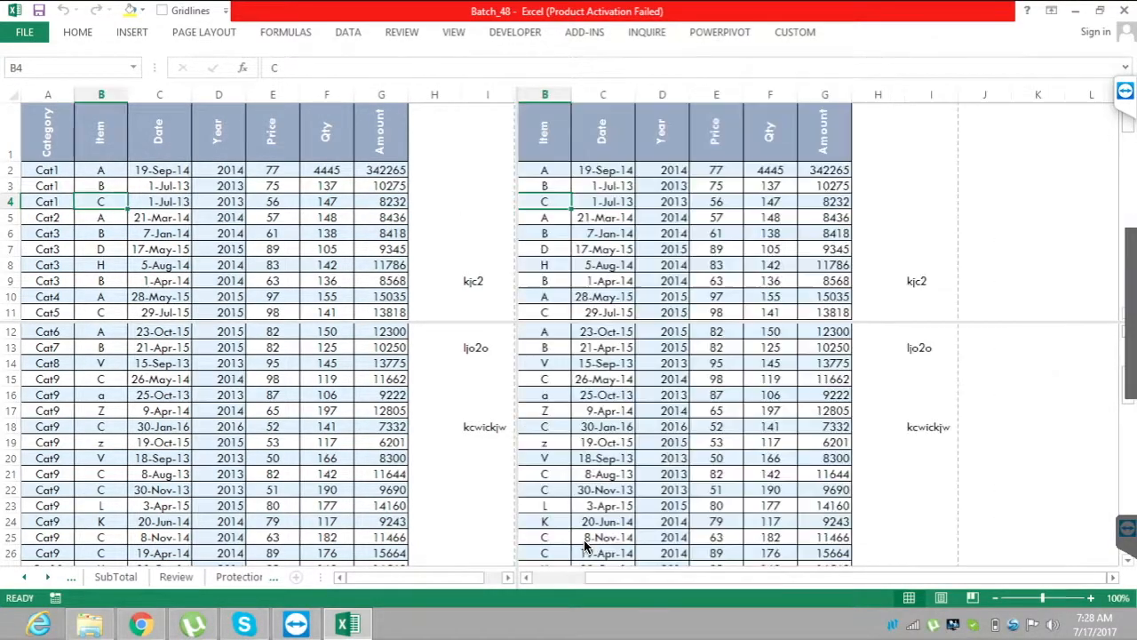
key("Right")
key("Right")
key("Down")
key("Down")
key("Down")
key("Down")
key("Down")
key("Down")
key("Down")
key("Down")
key("Down")
key("Down")
key("Down")
key("Down")
key("Up")
key("Up")
key("Up")
key("Up")
key("Up")
key("Up")
key("Up")
key("Up")
key("Up")
key("Up")
key("Up")
key("Up")
key("Up")
key("Up")
key("Up")
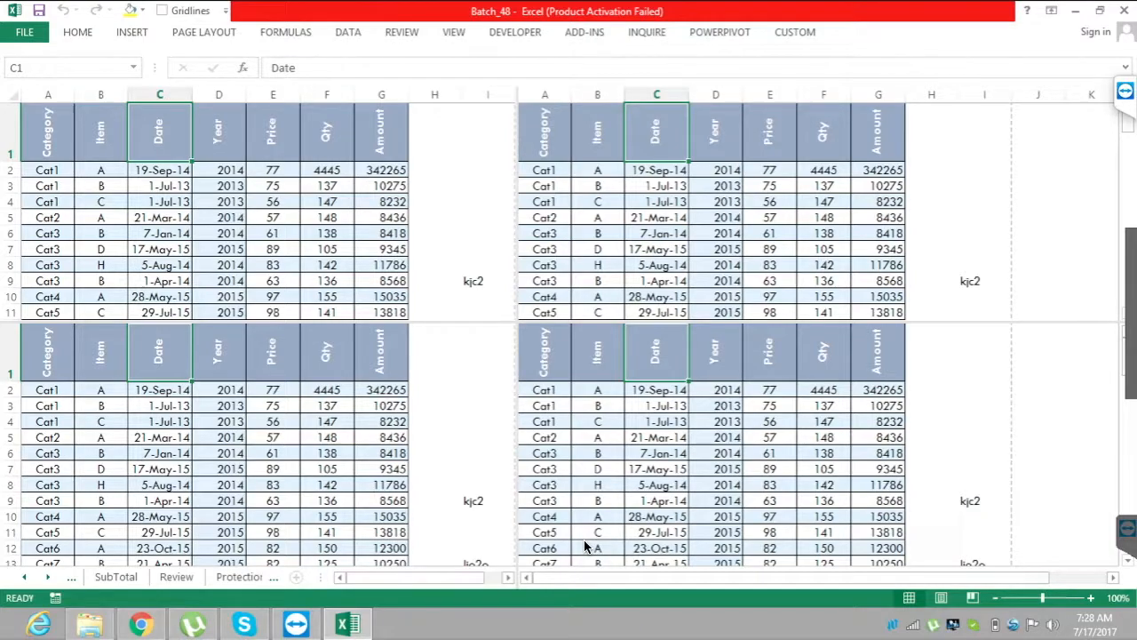
Return to cell A1 and remove the four-pane split.
key("Home")
key("alt")
key("w")
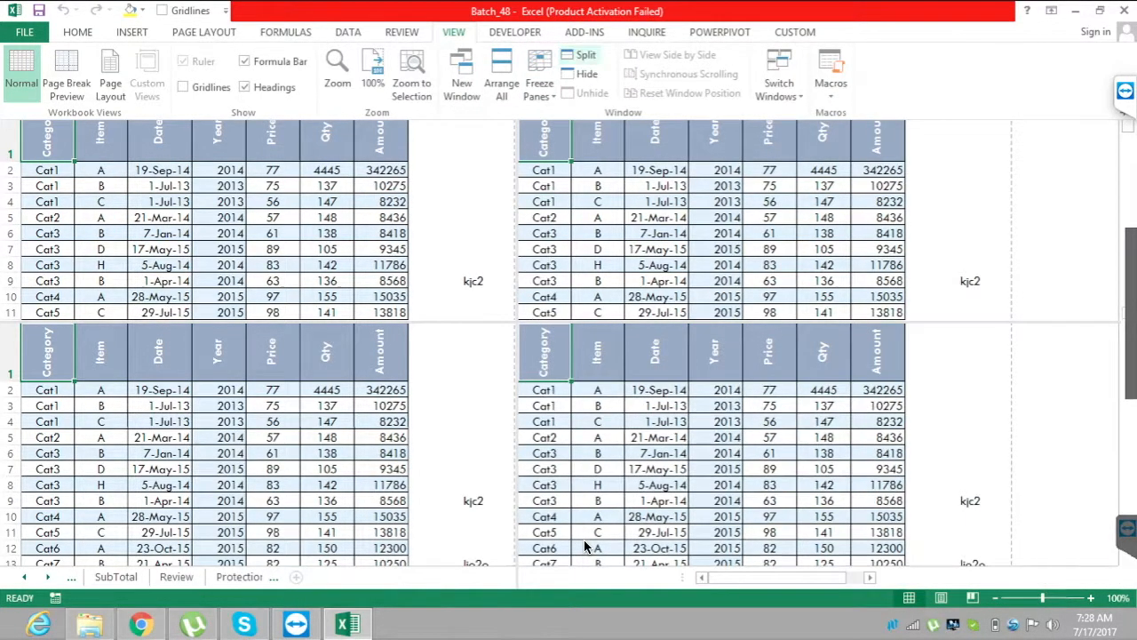
key("s")
Split the sheet into four panes, using cell J13 as the split point.
key("Right")
key("Right")
key("Right")
key("Right")
key("Right")
key("Right")
key("Right")
key("Right")
key("Right")
key("Down")
key("Down")
key("Down")
key("Down")
key("Down")
key("Down")
key("Down")
key("Down")
key("Down")
key("Down")
key("Down")
key("Down")
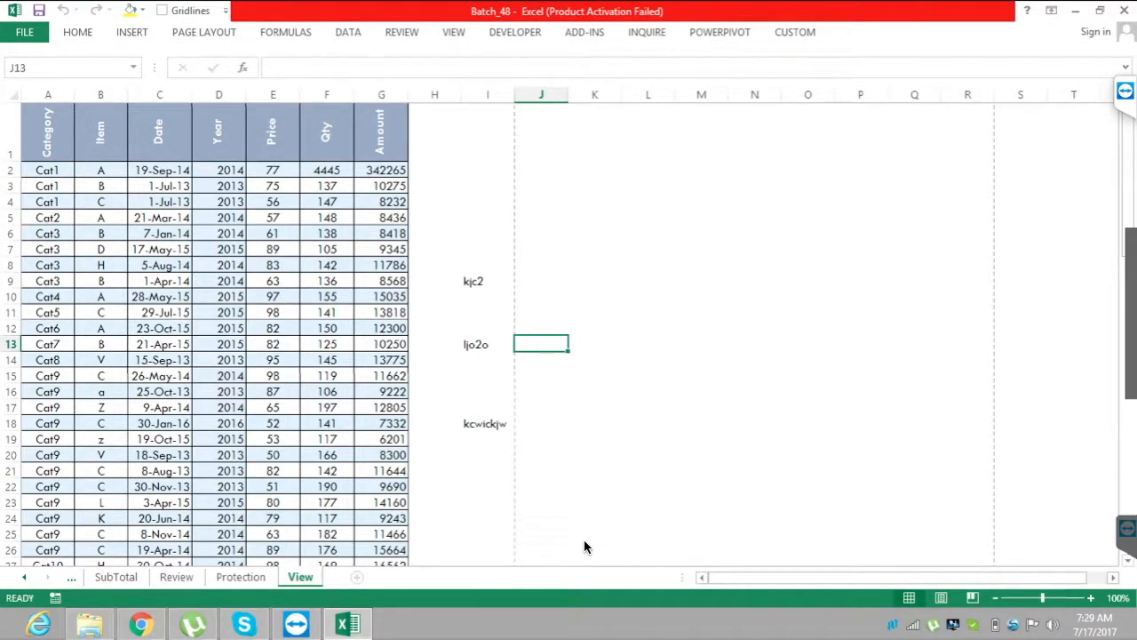
key("alt")
key("w")
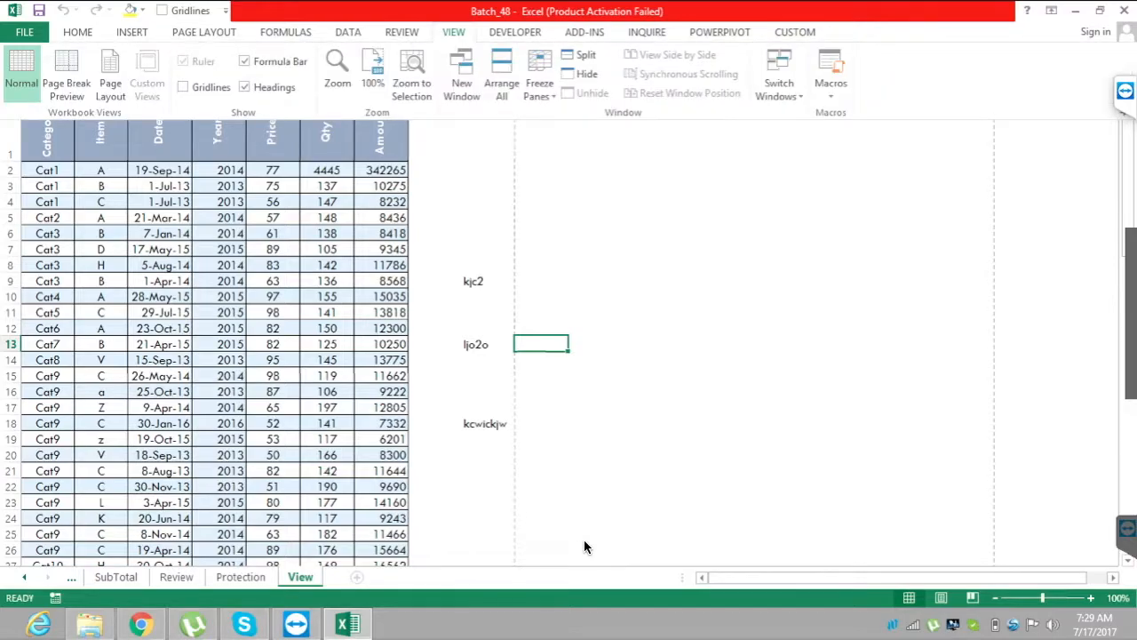
key("s")
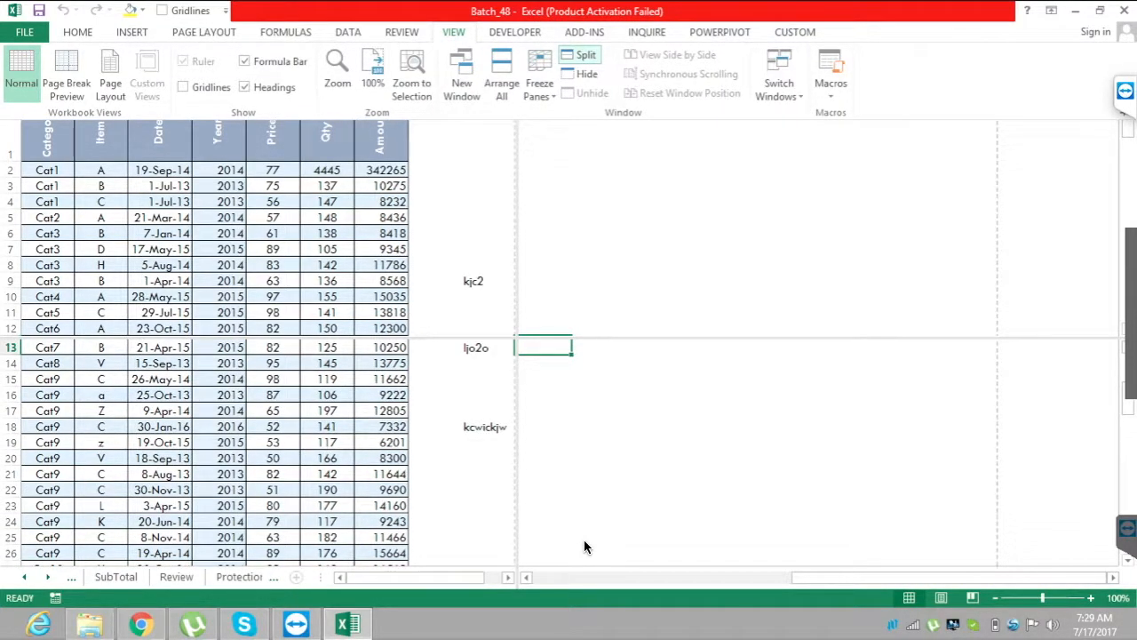
Move through the table cells across the split, including A4 and C17, to examine how the panes scroll.
left_click(597, 202)
key("Left")
key("Left")
key("Left")
key("Left")
key("Left")
key("Left")
key("Left")
key("Left")
key("Left")
key("Left")
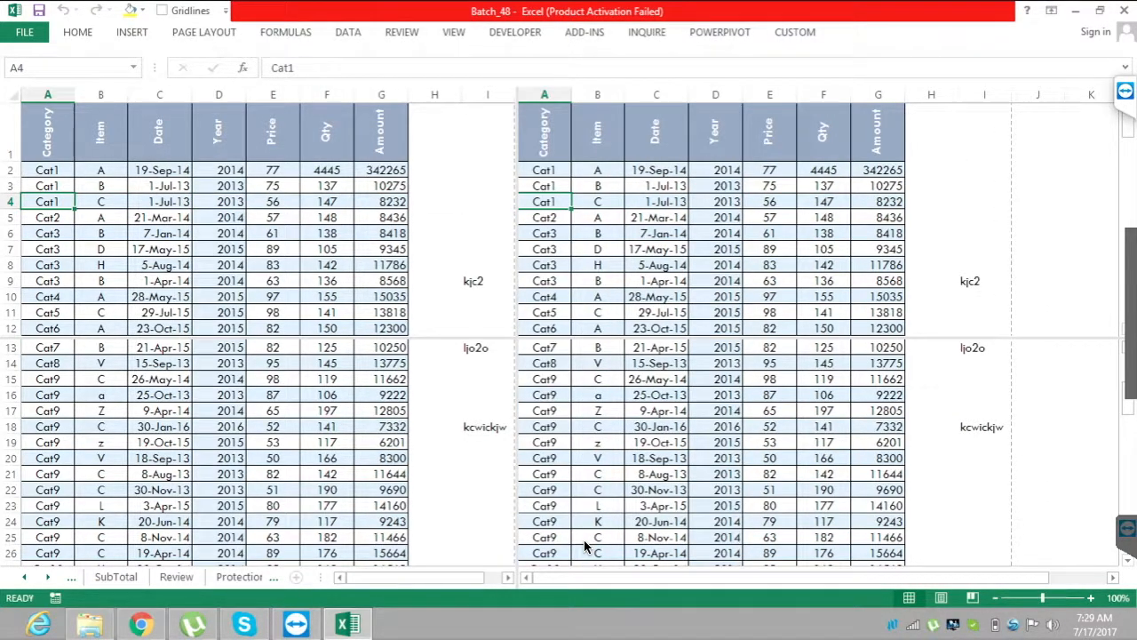
left_click(160, 410)
key("Up")
key("Up")
key("Up")
key("Up")
key("Up")
key("Up")
key("Up")
key("Up")
key("Up")
key("Up")
key("Up")
key("Up")
key("Up")
key("Up")
key("Up")
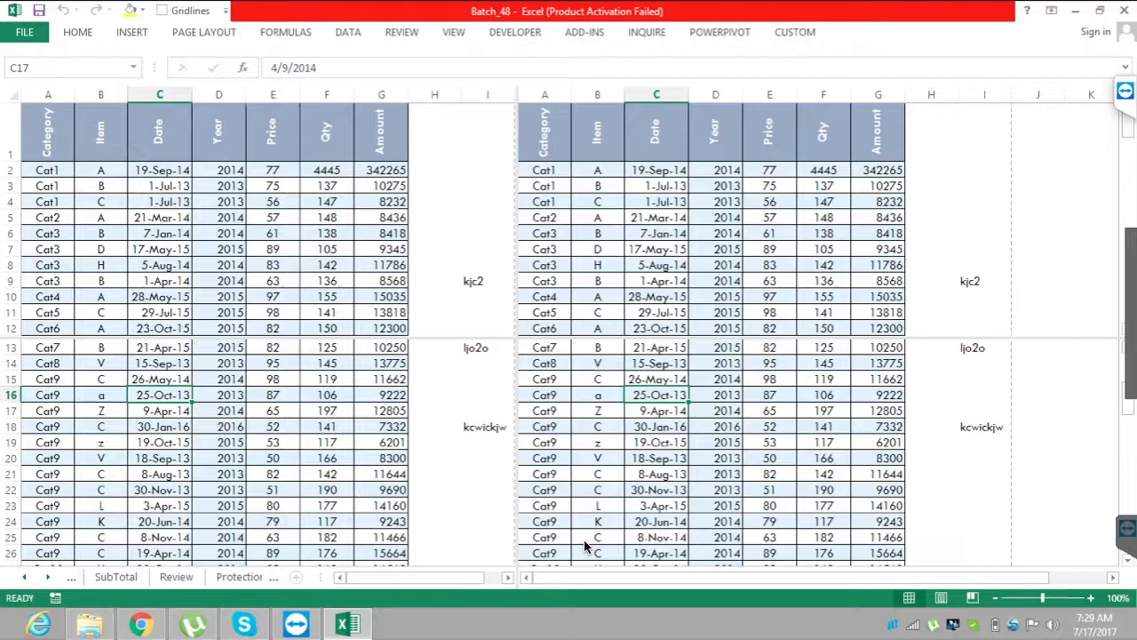
Go to the Category header in A1 and remove the split made at J13.
key("Up")
key("Right")
key("Right")
key("Right")
key("Right")
key("Left")
key("Left")
key("Left")
key("Left")
key("Left")
key("Left")
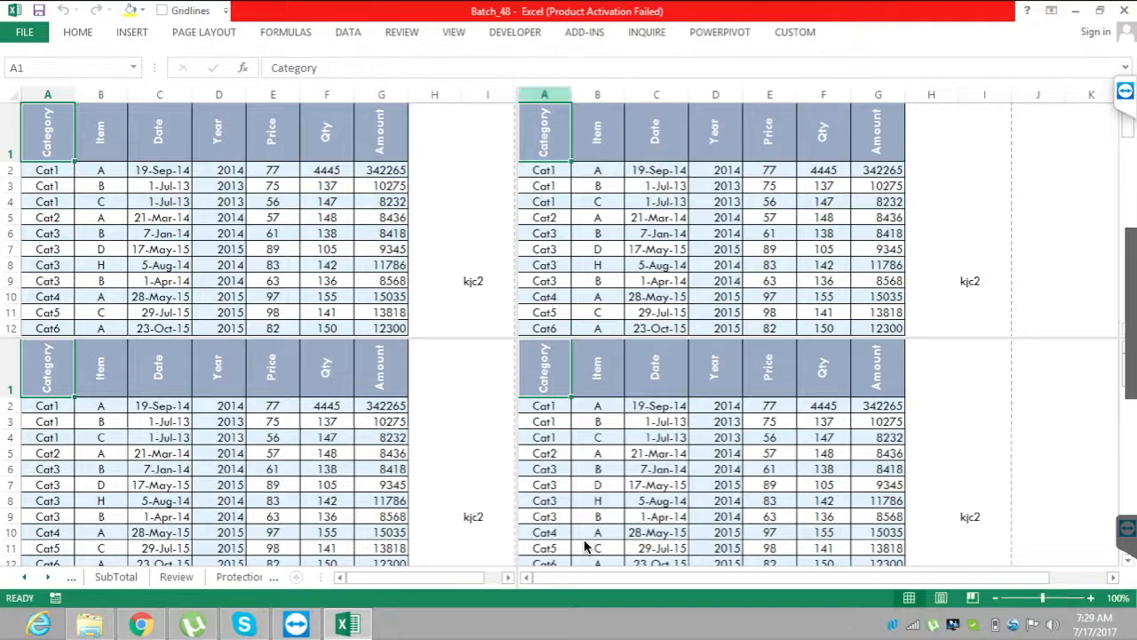
key("alt+w")
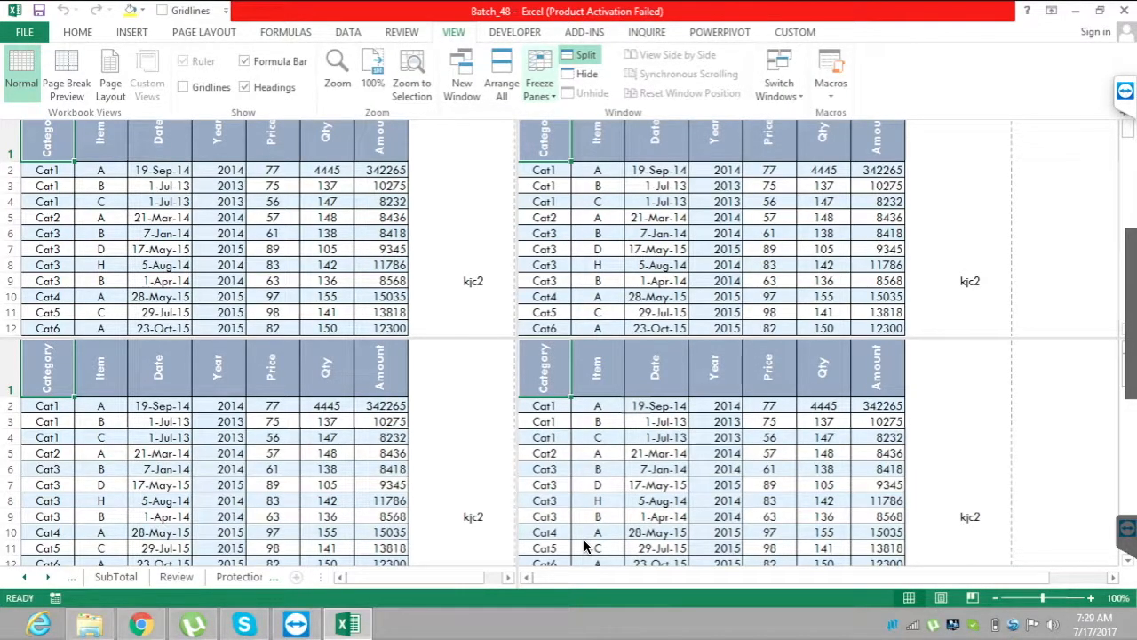
key("s")
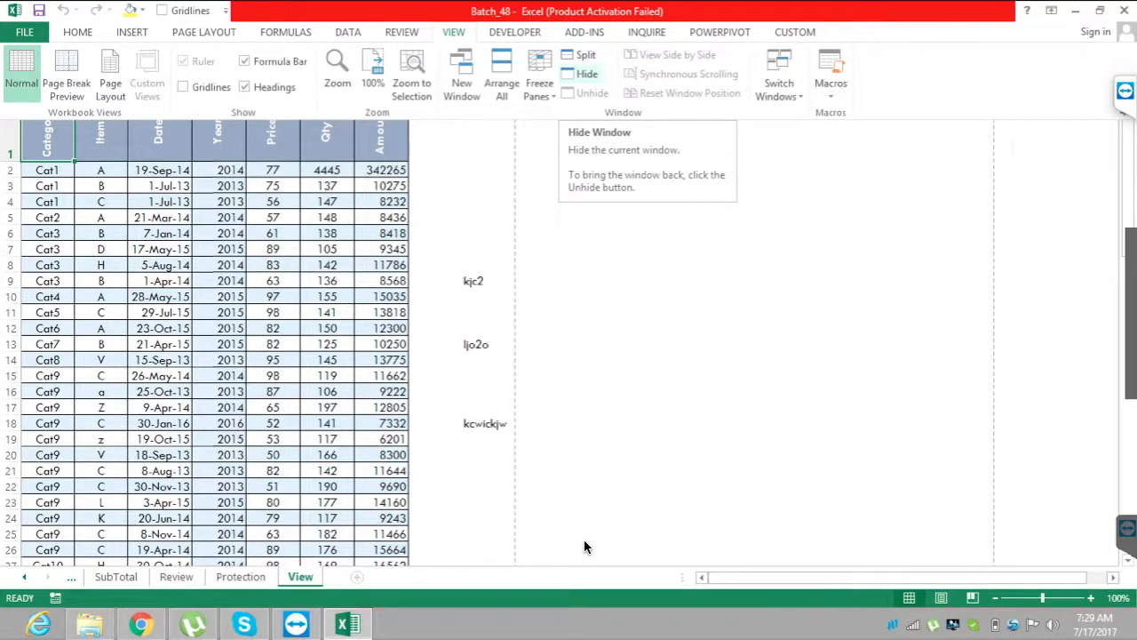
Hide the Batch_48 workbook window and unhide it again.
left_click(586, 73)
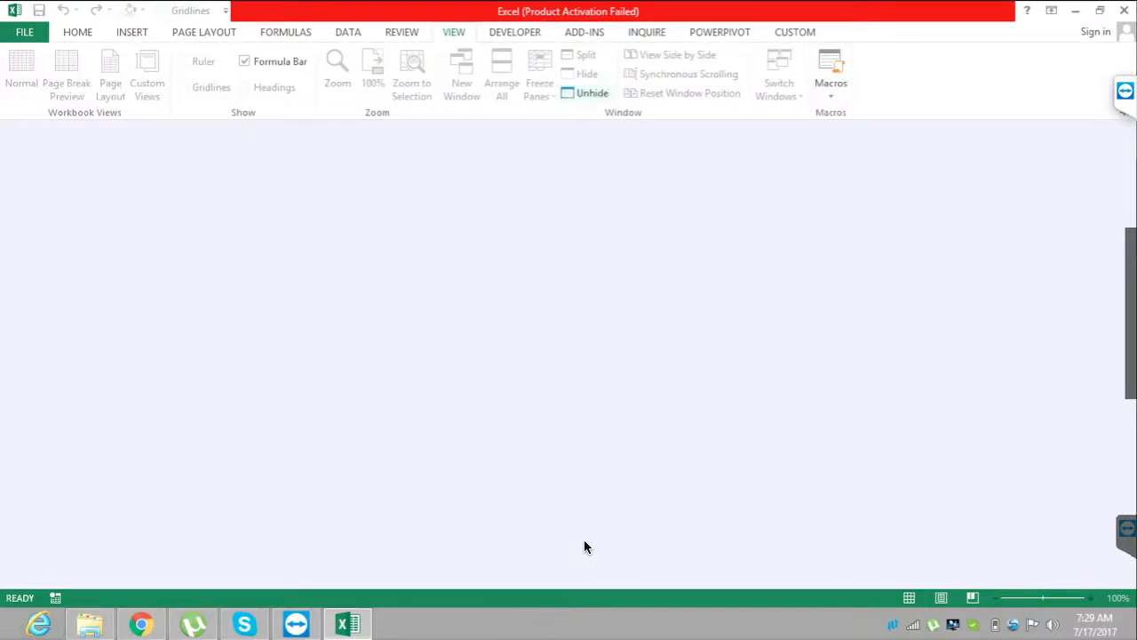
left_click(586, 91)
key("Return")
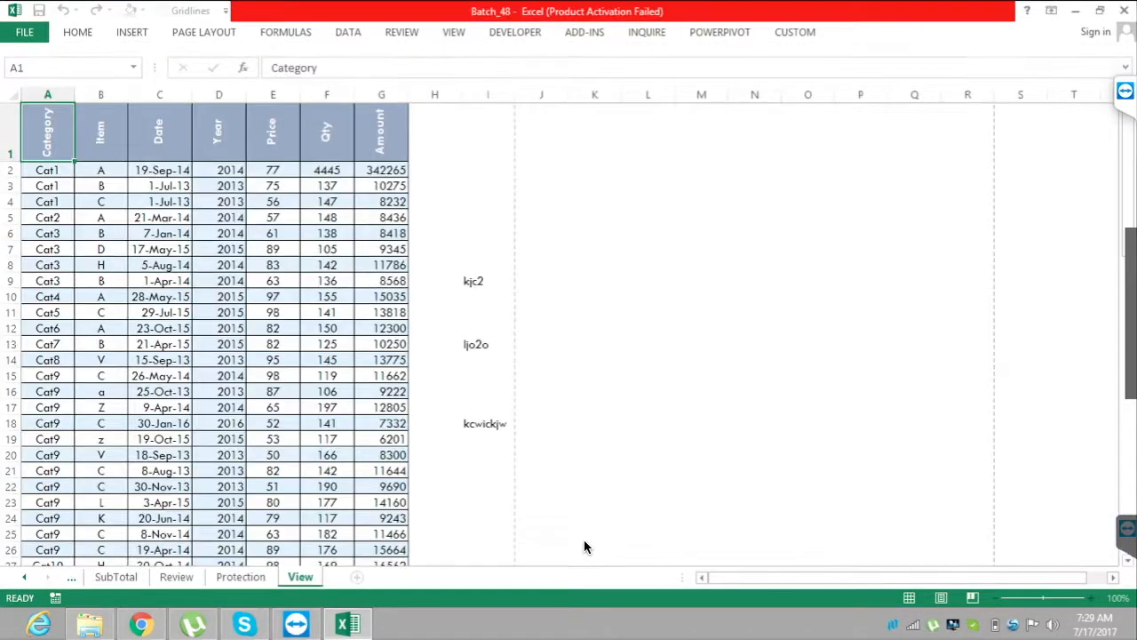
Keep the ribbon permanently expanded and view the list of open windows available for switching.
right_click(464, 31)
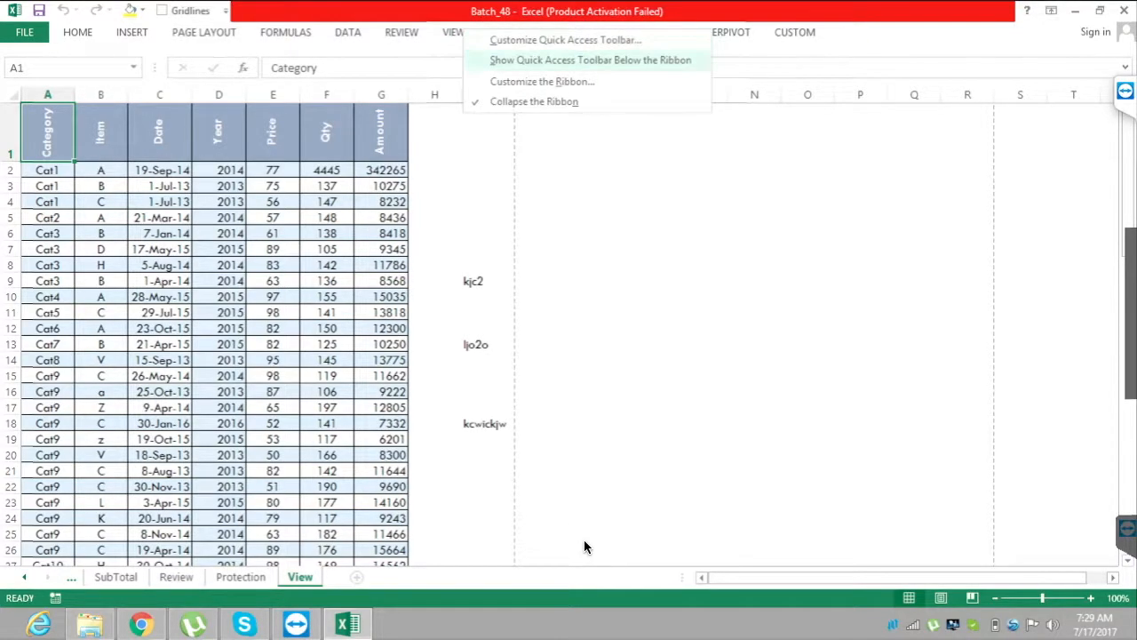
left_click(537, 102)
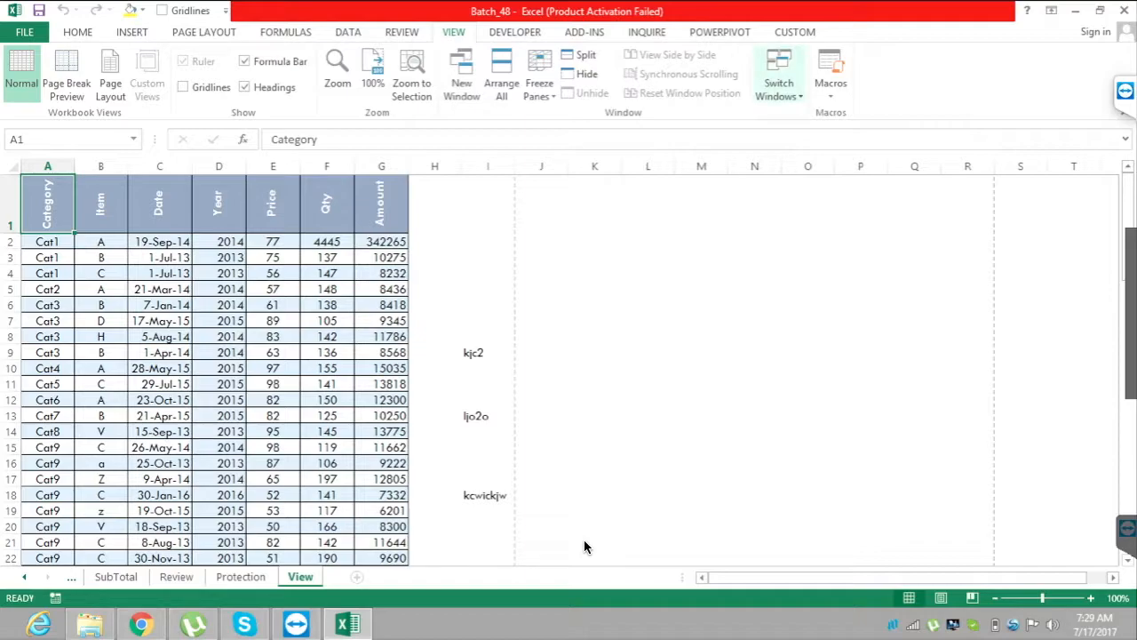
key("alt+w")
key("w")
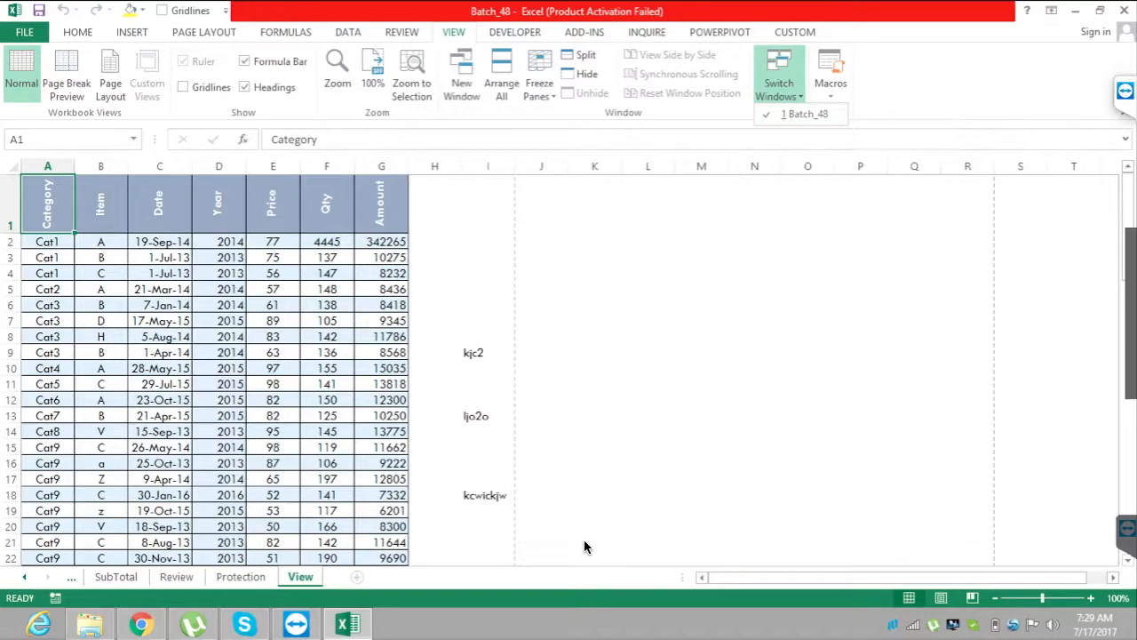
key("Escape")
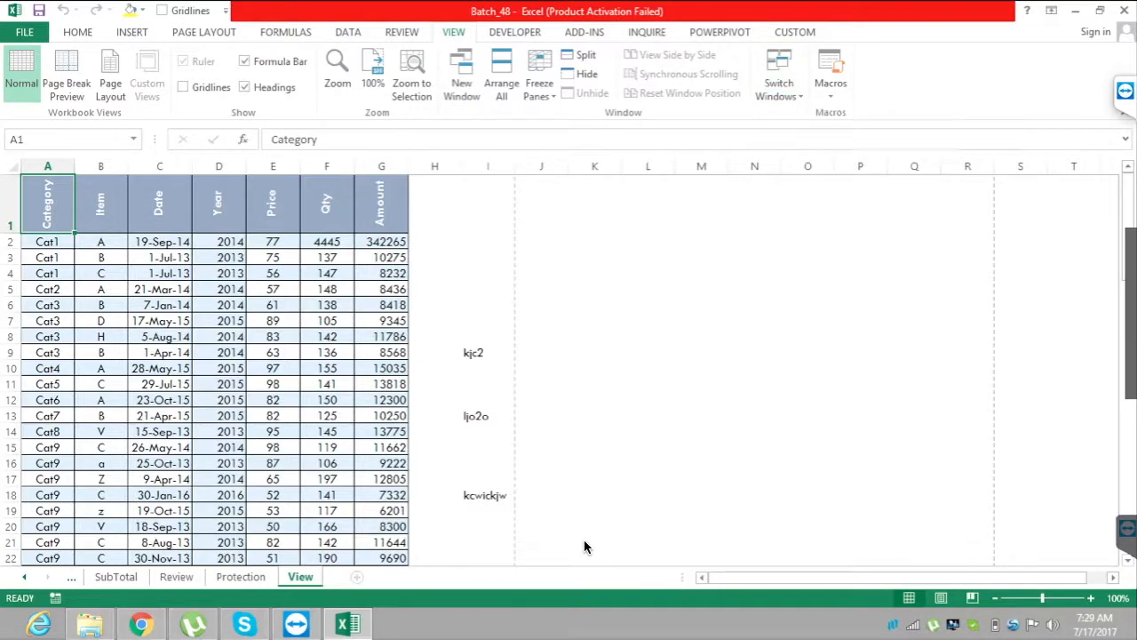
Examine the Macros options for viewing macros, recording a macro and using relative references.
key("alt+w")
key("m")
key("Down")
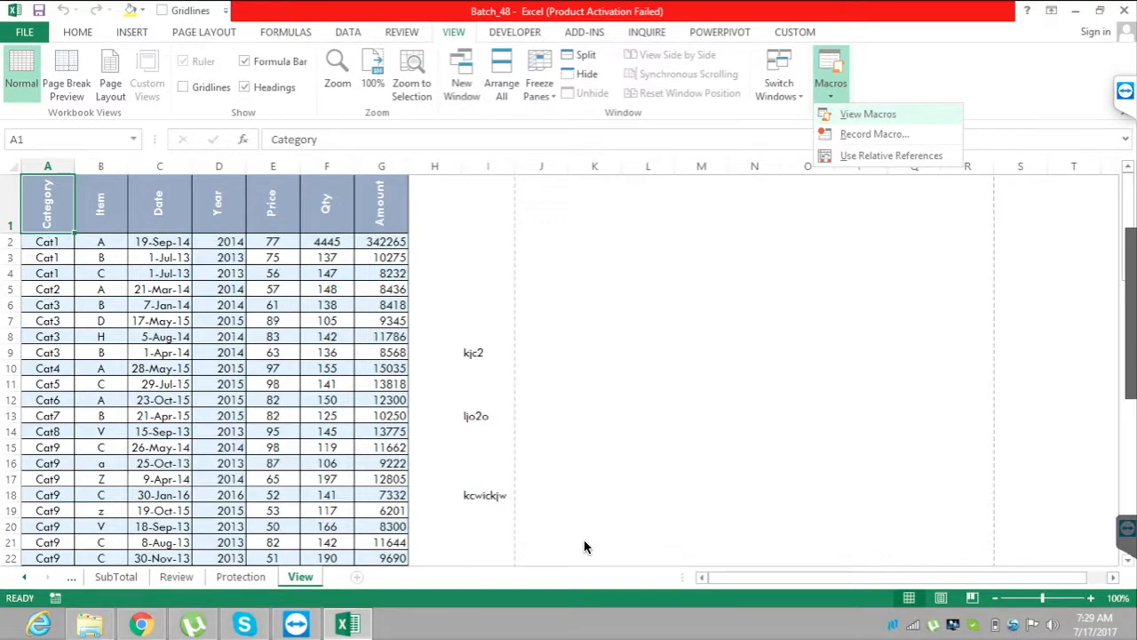
key("Up")
key("Up")
key("Up")
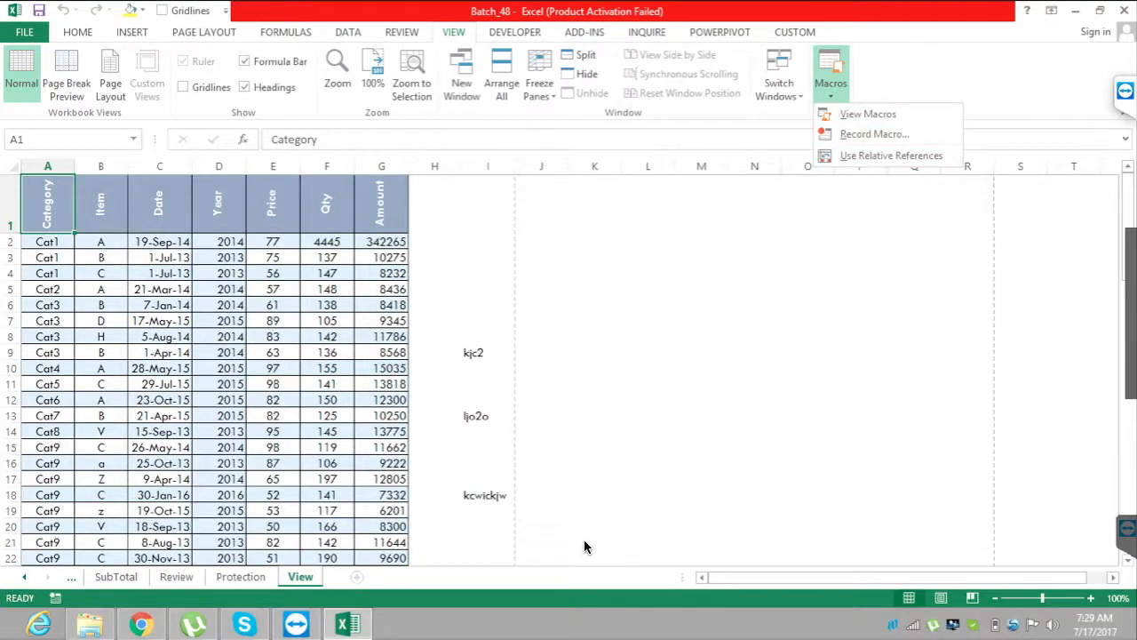
key("Escape")
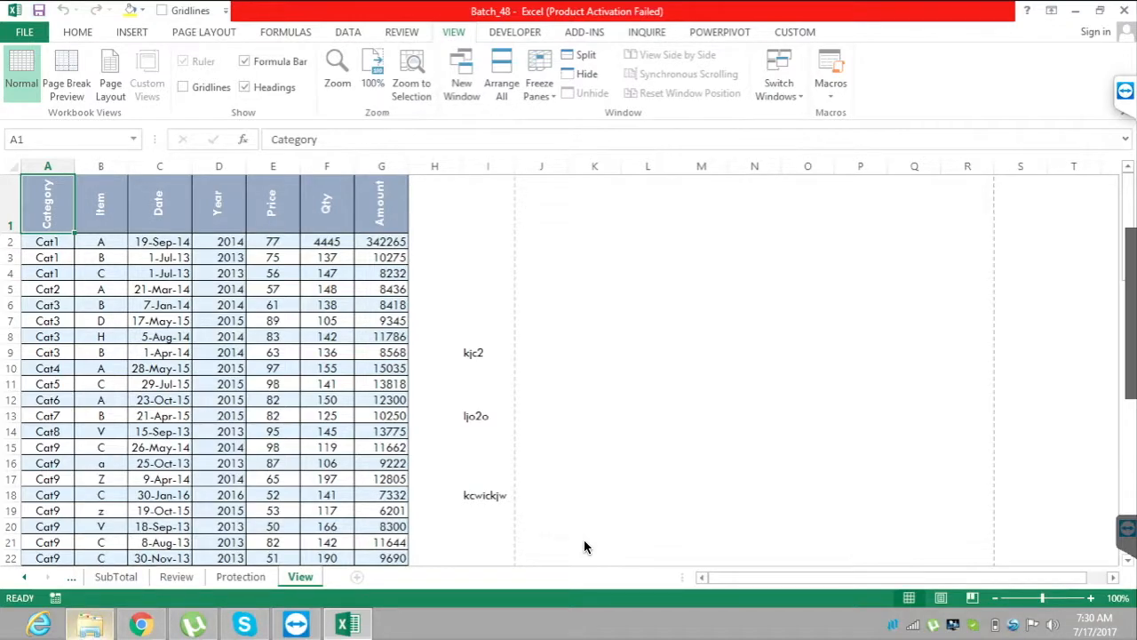
Switch to File Explorer and open the Template_MIS_Updated workbook from the Batch_48 folder in Batches_Data.
mouse_move(90, 625)
left_click(107, 539)
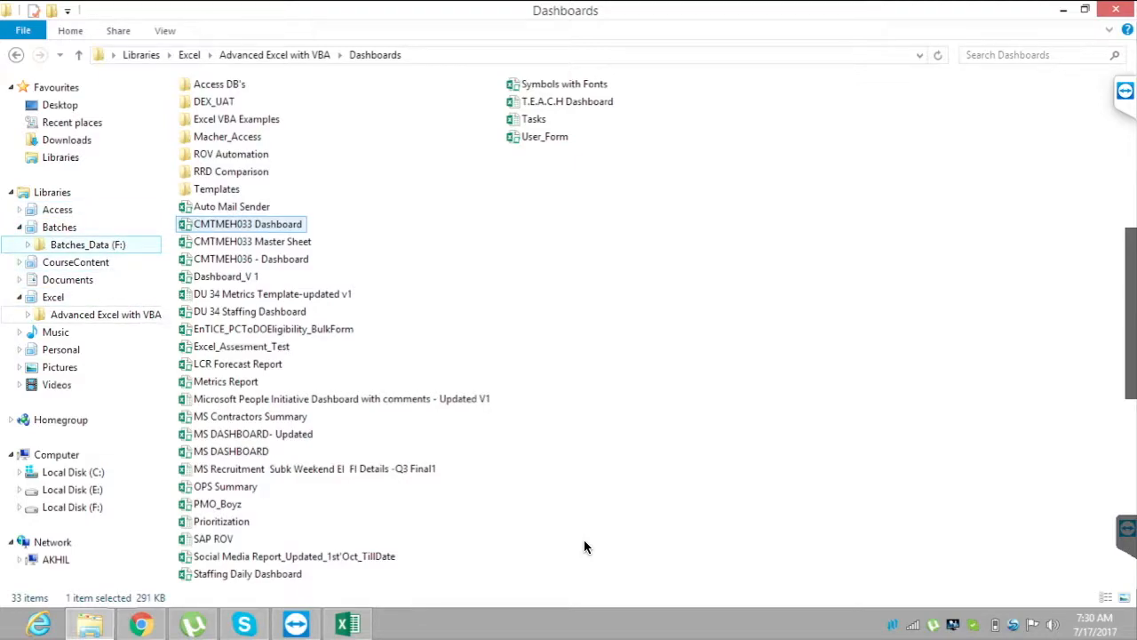
left_click(87, 244)
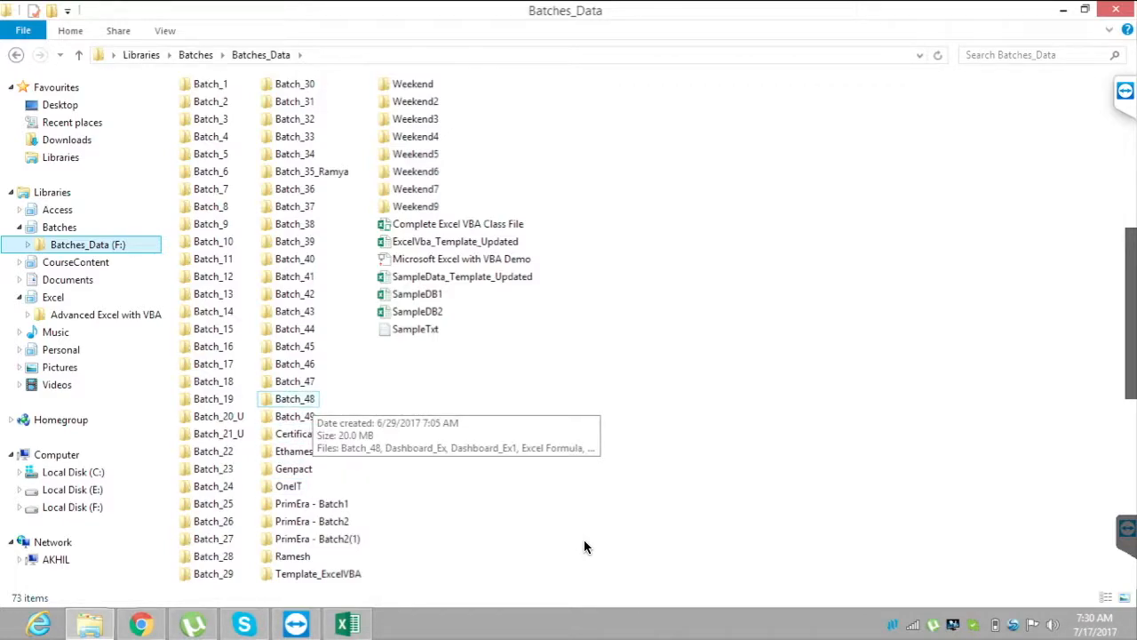
double_click(294, 398)
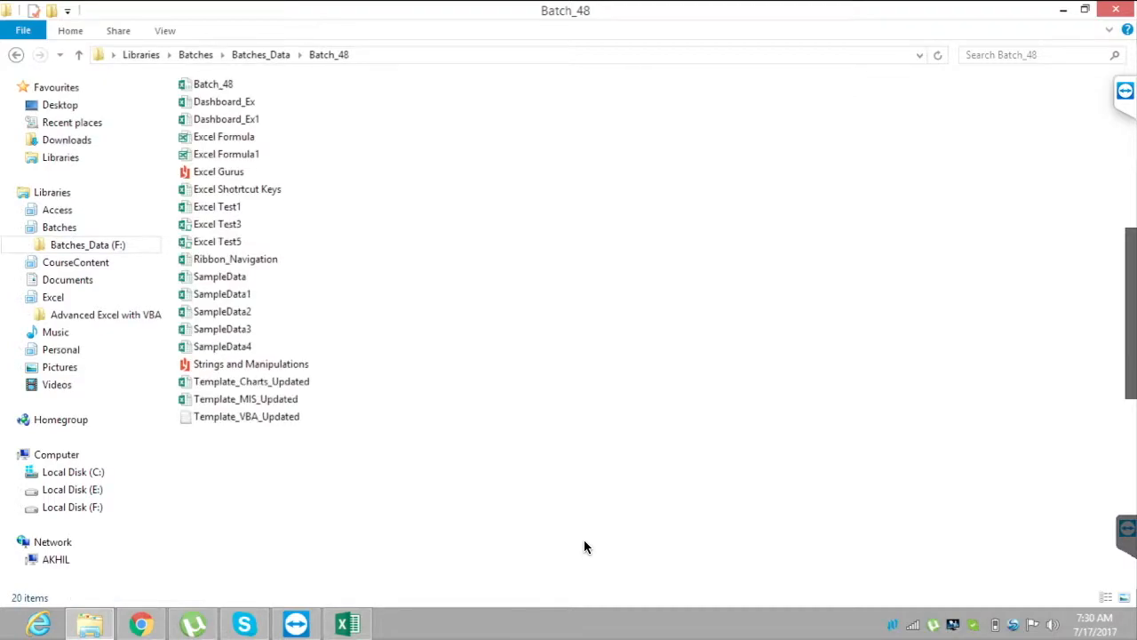
double_click(245, 399)
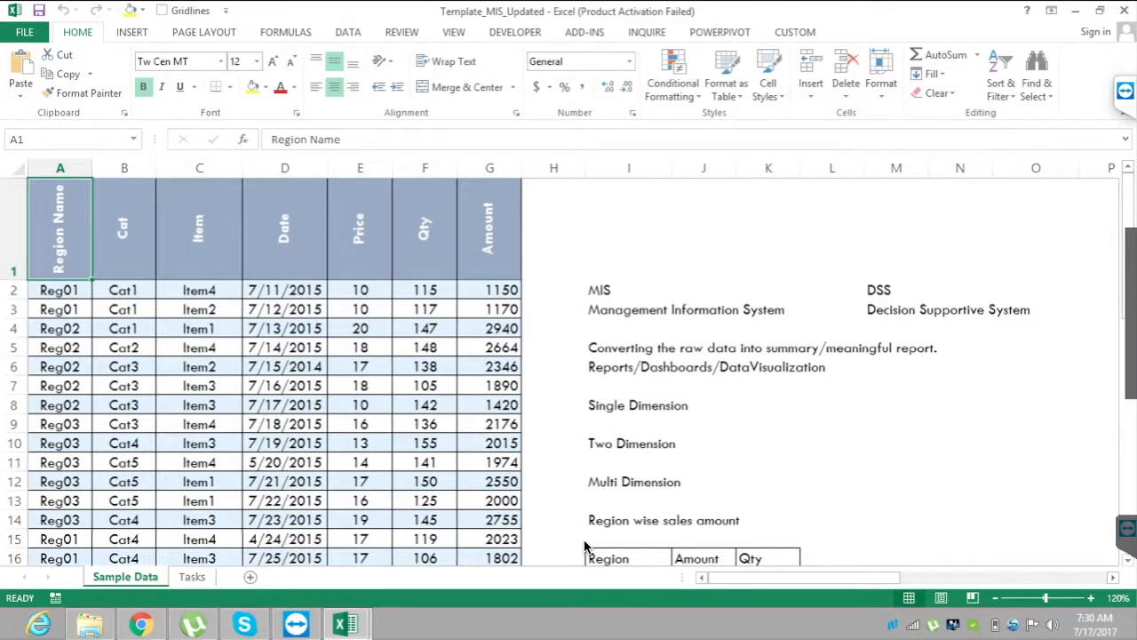
Look through the Sample Data sheet's raw data, dimension notes and region-wise report layouts.
key("Down")
key("Down")
key("Down")
key("Down")
key("Down")
key("Down")
key("Down")
key("Down")
key("Right")
key("Right")
key("Right")
key("Right")
key("Right")
key("Right")
key("Right")
key("Right")
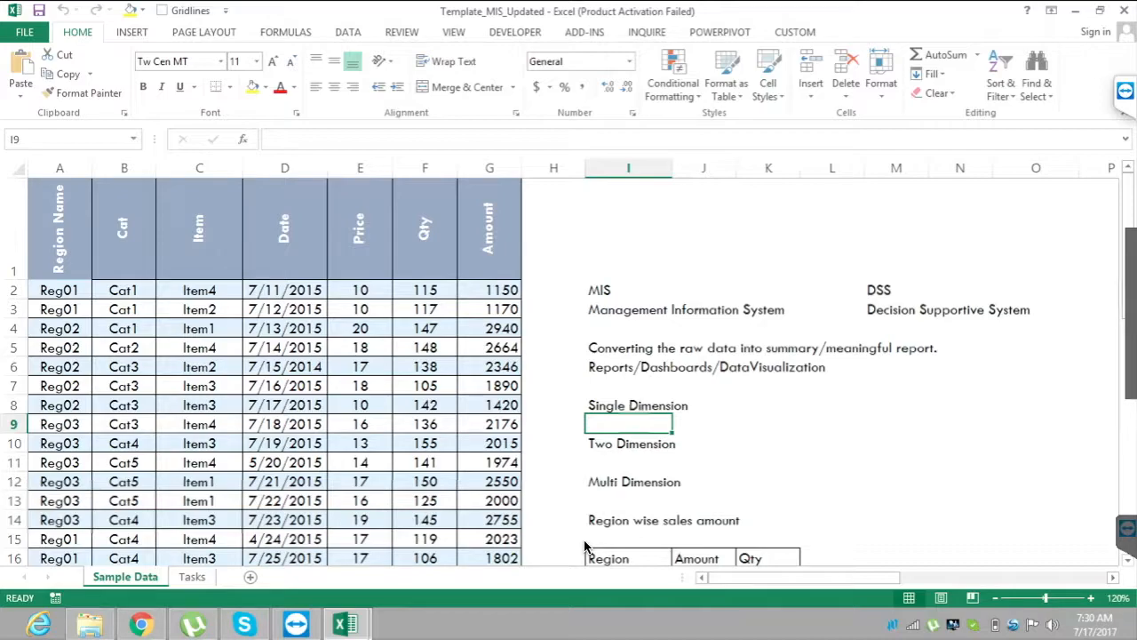
scroll(585, 546, "down", 1)
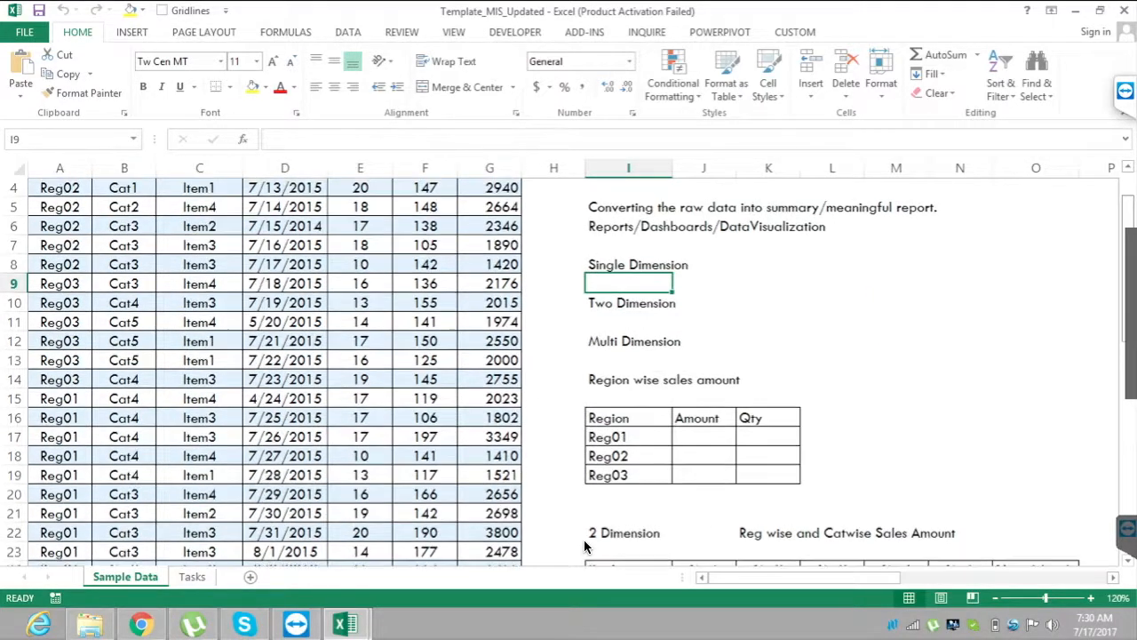
scroll(585, 547, "down", 2)
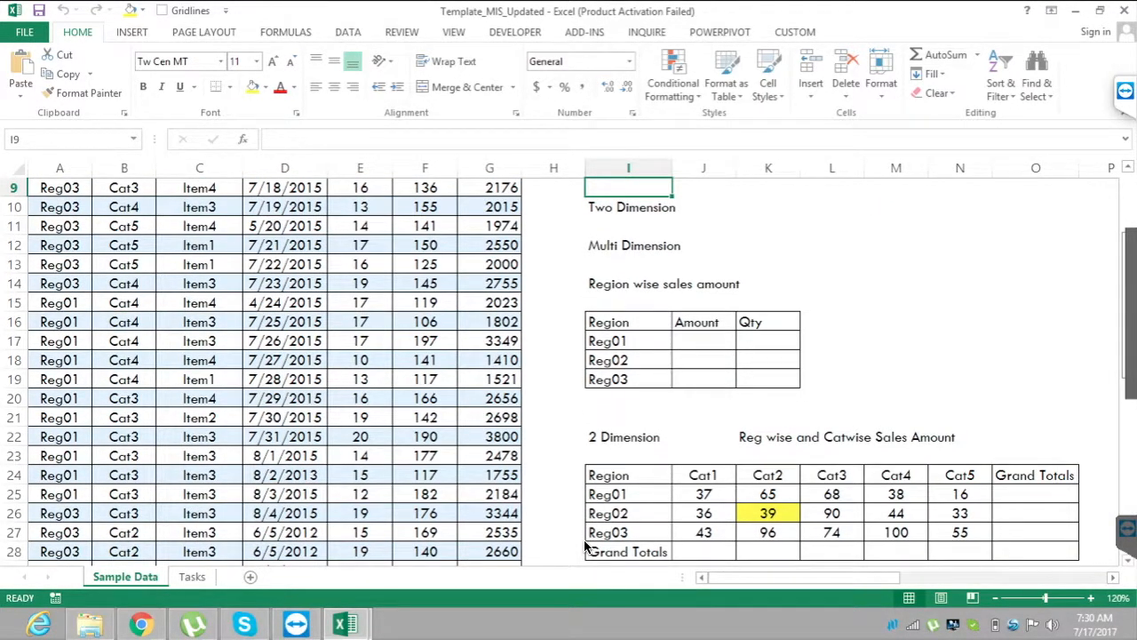
scroll(586, 546, "down", 4)
scroll(584, 544, "down", 2)
scroll(584, 546, "up", 9)
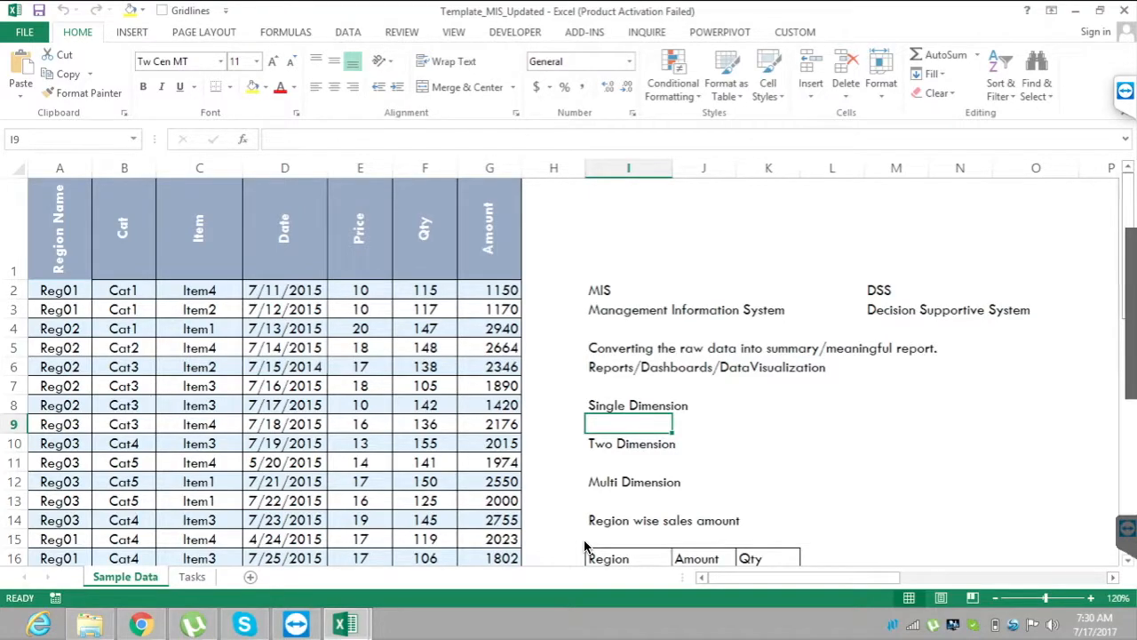
Look across row 7 to the Dimension and Measure notes and return to the Region Name header in A1.
key("Up")
key("Right")
key("Up")
key("Right")
key("Right")
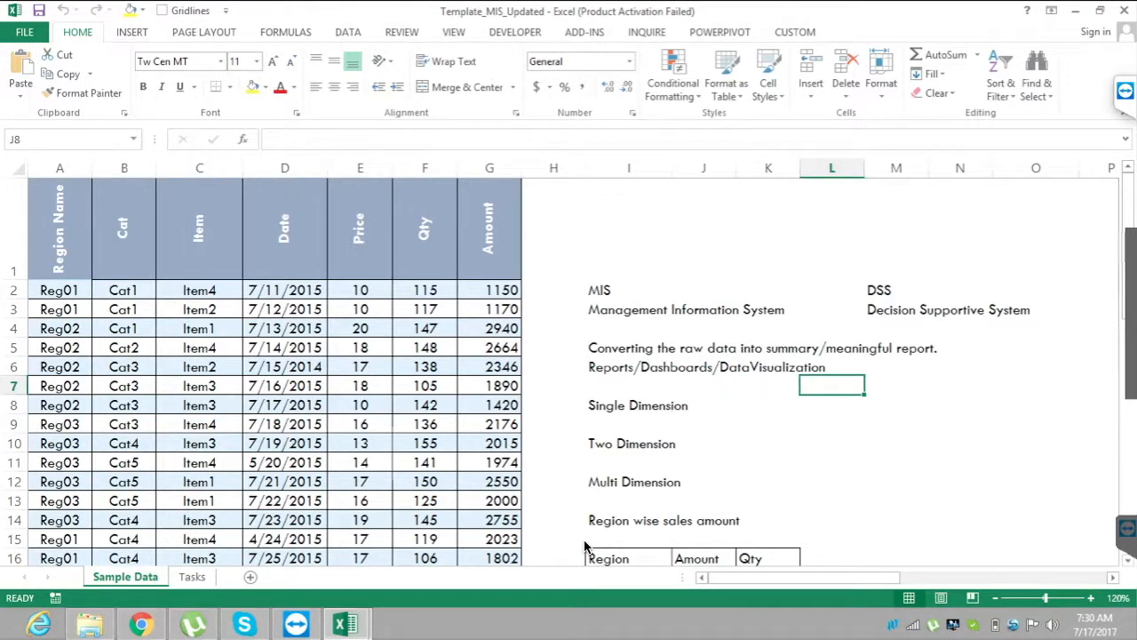
key("Right")
key("Right")
key("Right")
key("Right")
key("Right")
key("Right")
key("Right")
key("Right")
key("Right")
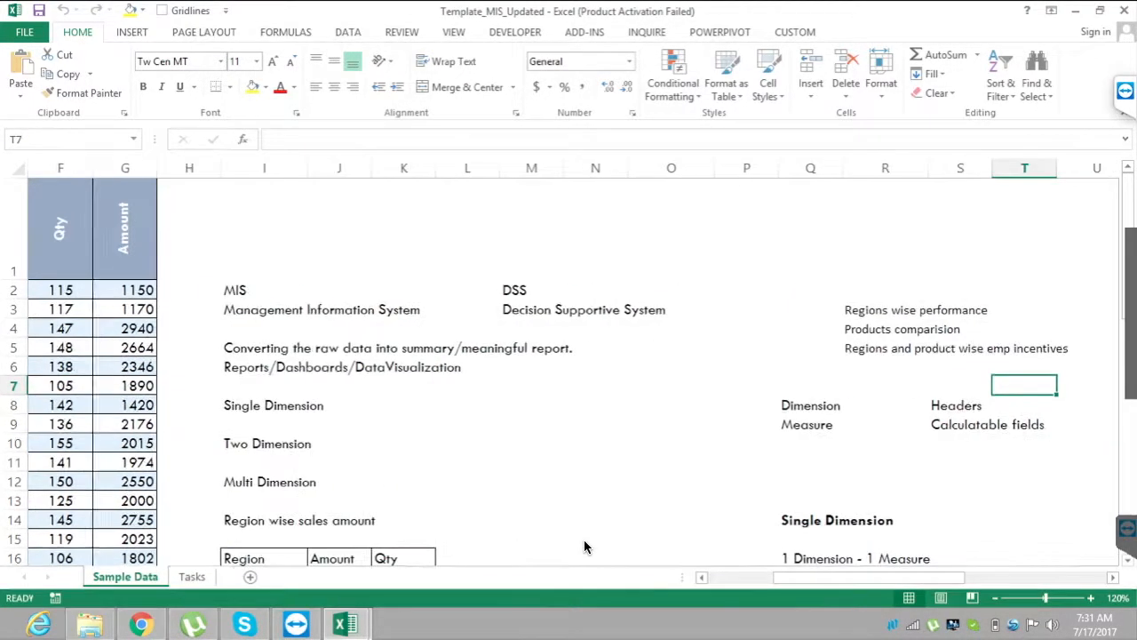
key("Left")
key("Left")
key("Left")
key("Left")
key("Left")
key("Left")
key("Left")
key("Left")
key("Left")
key("Left")
key("Left")
key("Left")
key("Left")
key("Left")
key("Left")
key("Left")
key("Left")
key("Left")
key("Left")
key("Left")
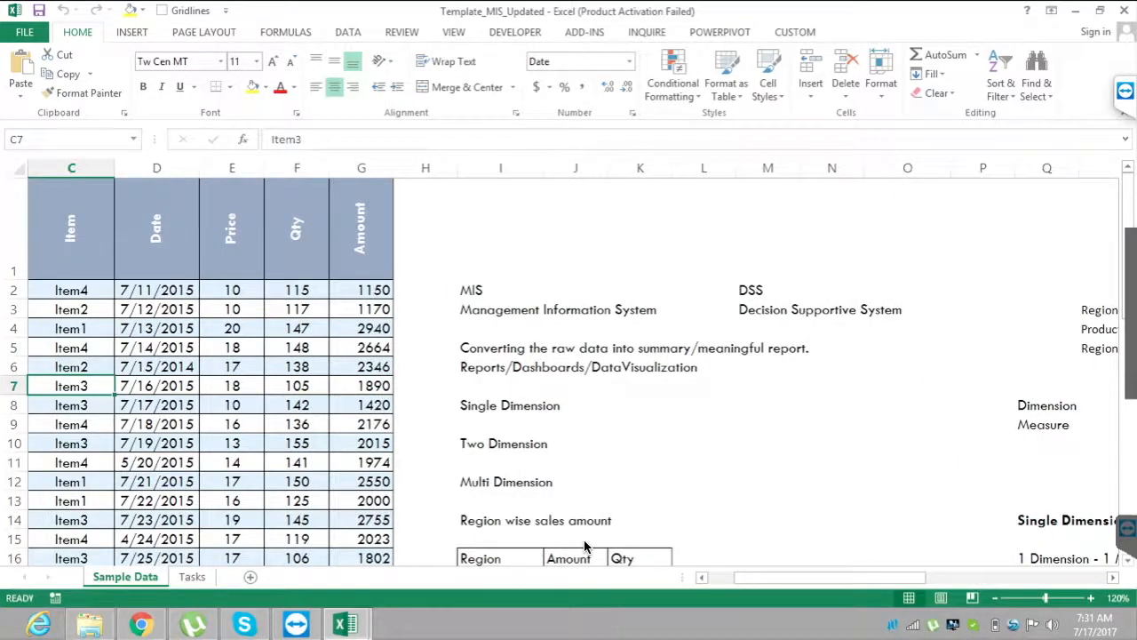
key("Down")
key("Down")
key("Down")
key("Down")
key("Down")
key("Down")
key("Down")
key("Down")
key("Down")
key("Down")
key("Down")
key("Down")
key("Down")
key("Down")
key("Down")
key("Down")
key("Down")
key("Down")
key("Down")
key("Down")
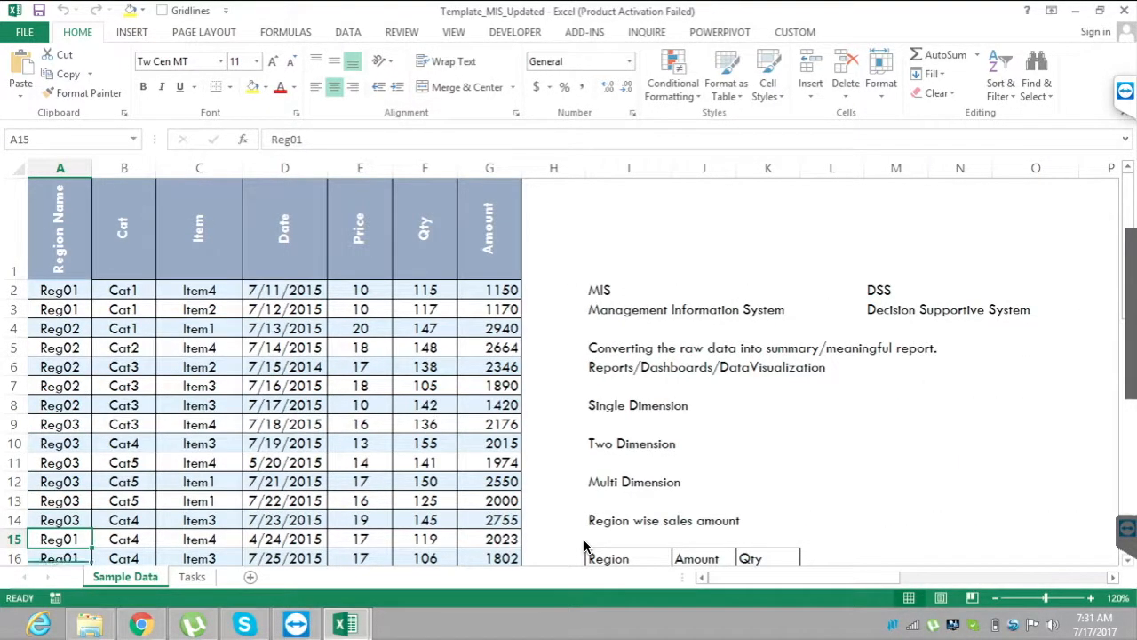
key("Up")
key("Up")
key("Up")
key("Up")
key("Up")
key("Up")
key("Up")
key("Up")
key("Up")
key("Up")
key("Up")
key("Up")
key("Up")
key("Up")
key("Up")
key("Up")
key("Up")
key("Up")
key("Up")
key("Up")
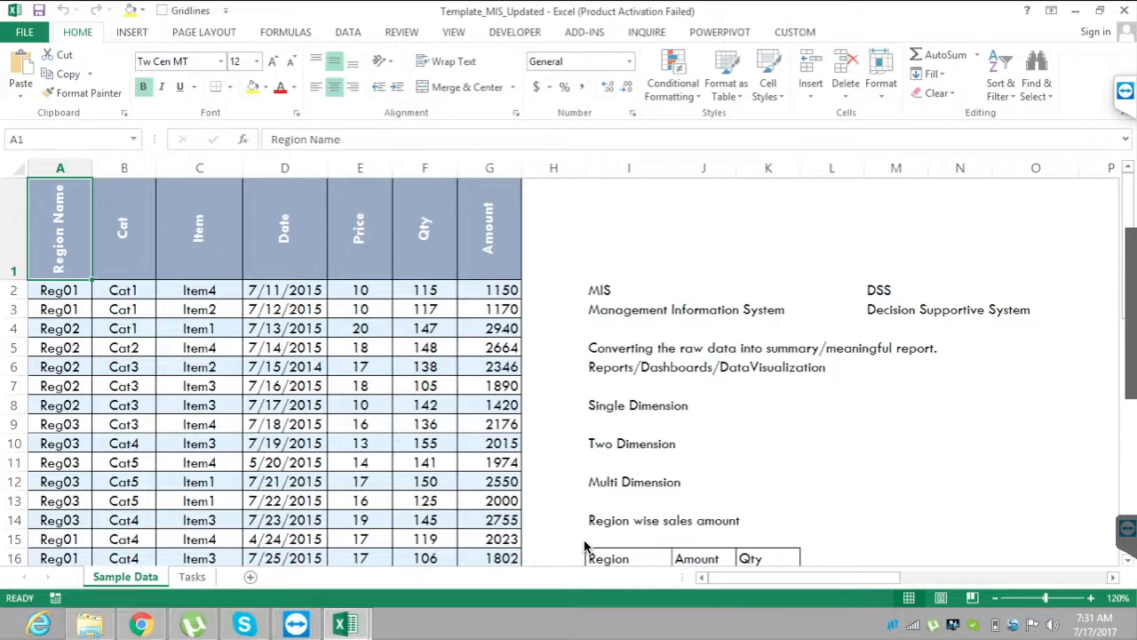
Examine the MIS and DSS definitions in rows 2 and 3, finishing at cell M8.
left_click(702, 310)
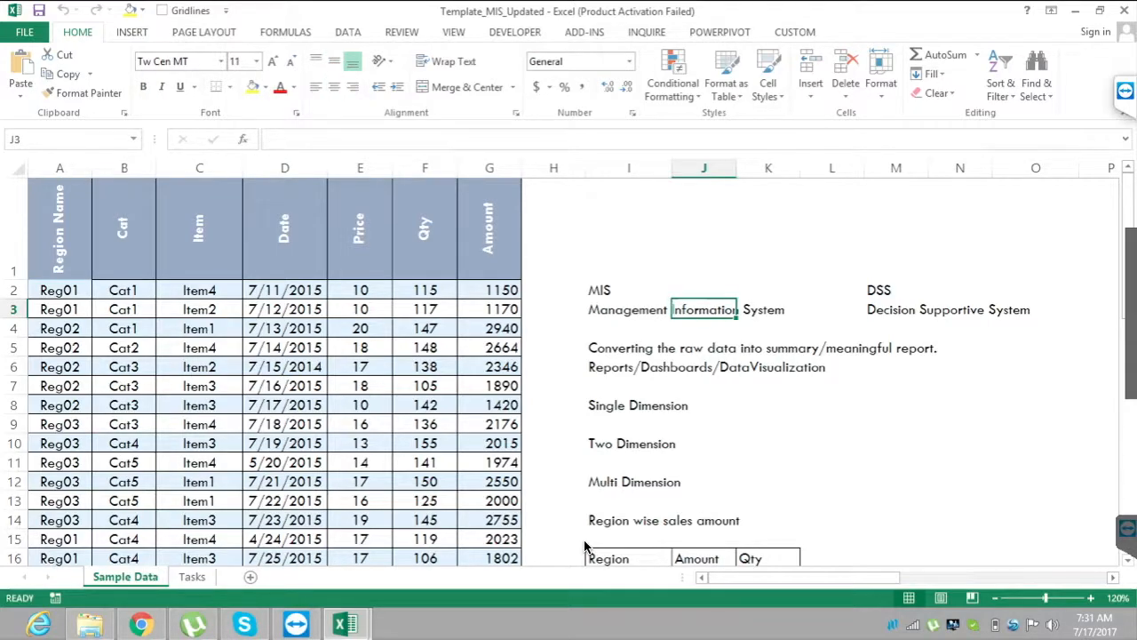
left_click(628, 291)
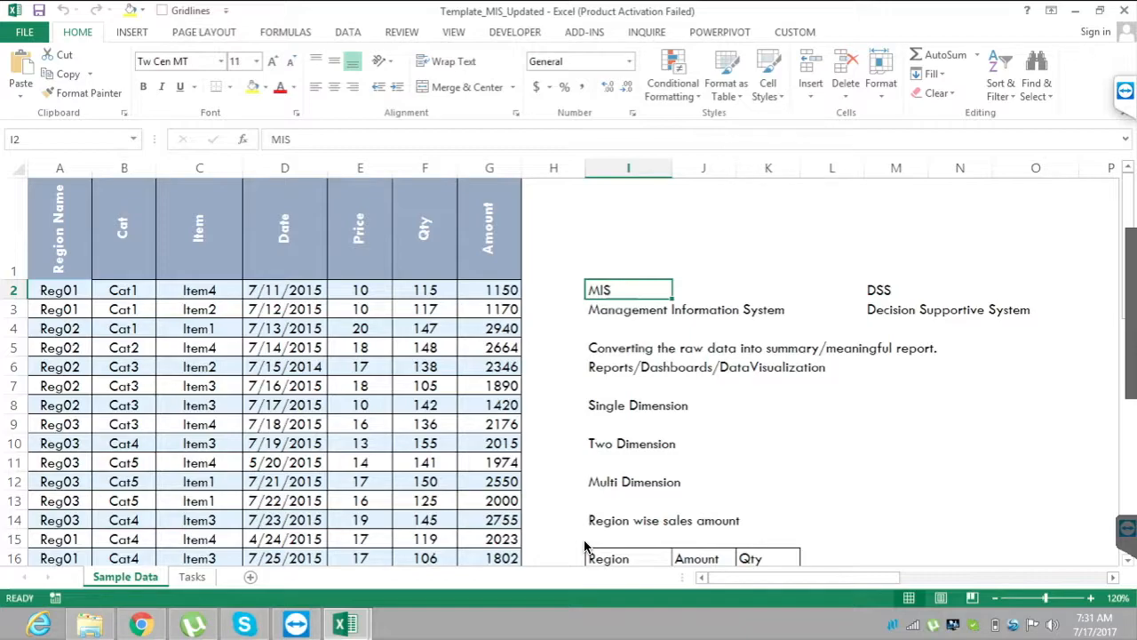
key("Right")
key("Right")
key("Right")
key("Right")
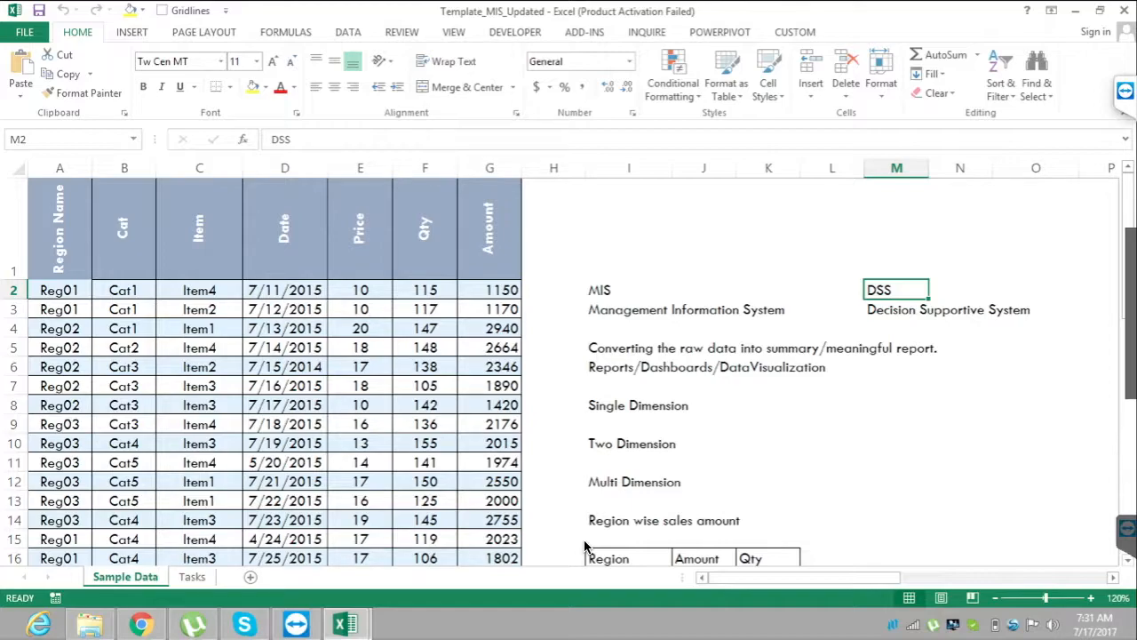
key("Down")
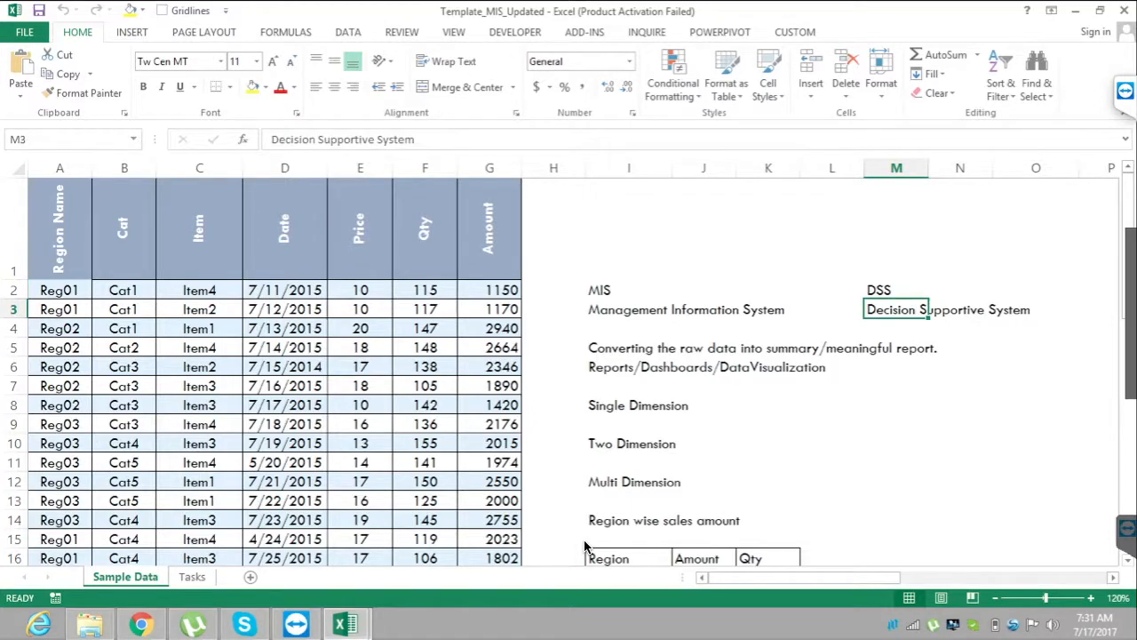
key("Up")
key("Up")
key("Down")
key("Down")
key("Down")
key("Down")
key("Down")
key("Down")
key("Down")
key("Down")
key("Down")
key("Down")
key("Down")
key("Down")
key("Down")
key("Down")
key("Down")
key("Down")
key("Down")
key("Down")
key("Down")
key("Down")
key("Down")
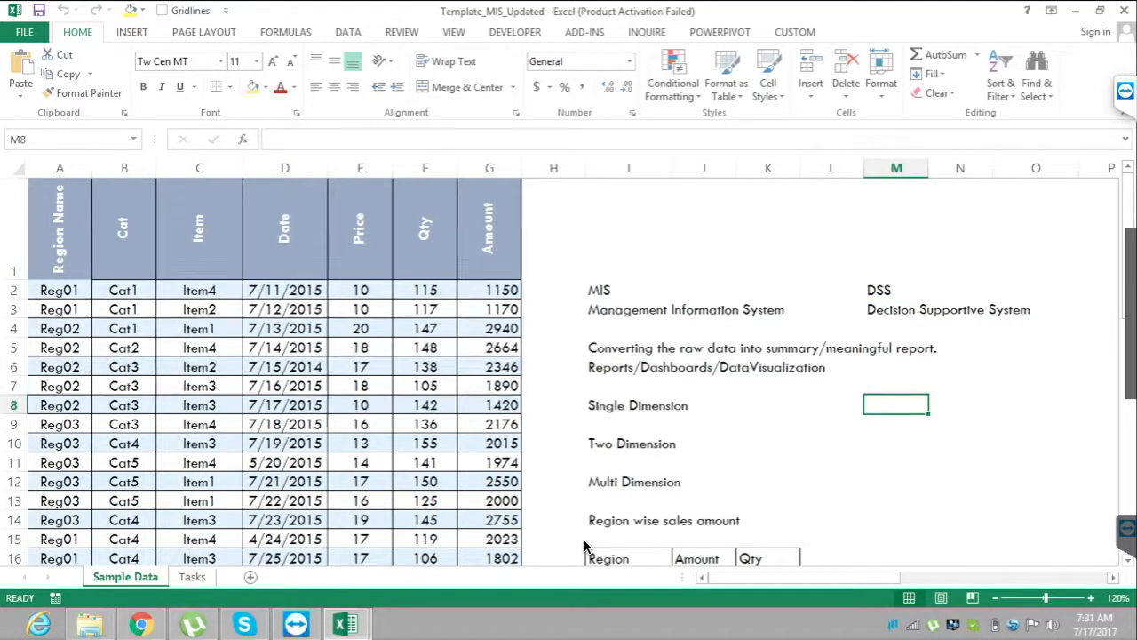
Look over the region-wise sales layout and the performance notes in R3:R5, finishing at cell V4.
key("Up")
key("Up")
key("Up")
key("Up")
key("Up")
key("Up")
key("Up")
key("Up")
key("Up")
key("Up")
key("Up")
key("Up")
key("Up")
key("Up")
key("Up")
key("Up")
key("Up")
key("Up")
key("Up")
key("Up")
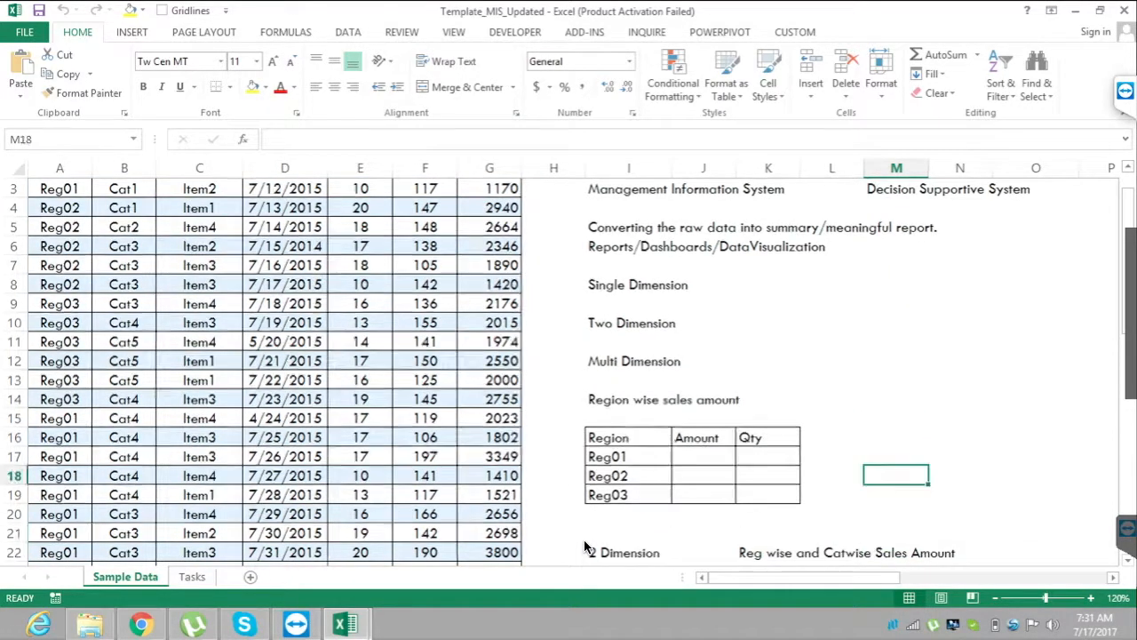
key("Right")
key("Right")
key("Right")
key("Right")
key("Right")
key("Right")
key("Left")
key("Left")
key("Up")
key("Down")
key("Down")
key("Down")
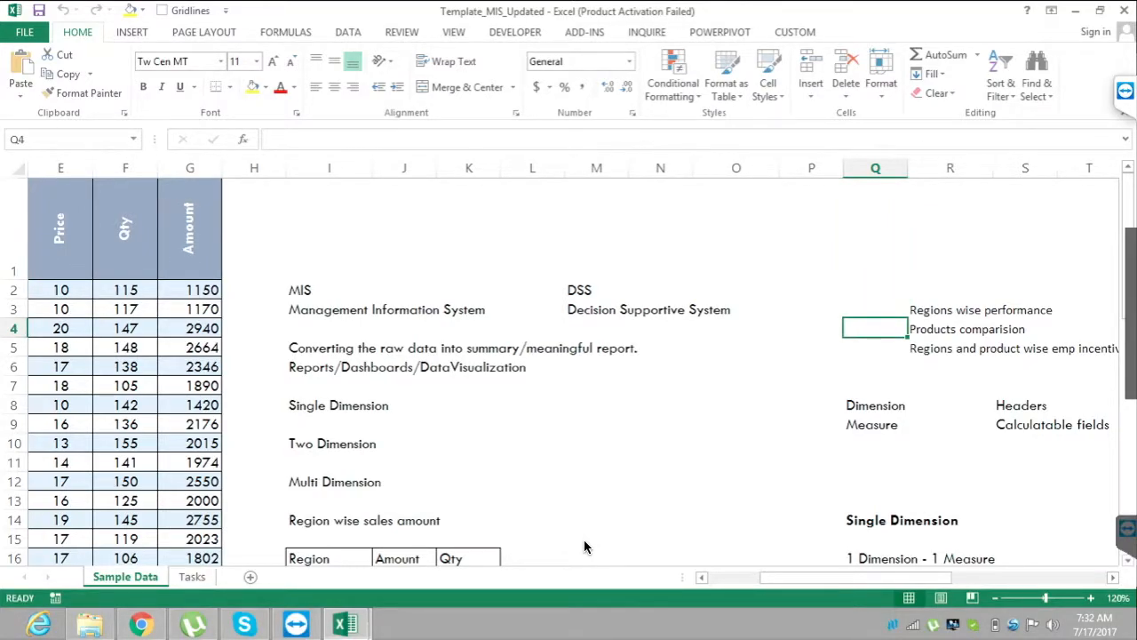
key("Right")
key("Right")
key("Right")
key("Right")
key("Right")
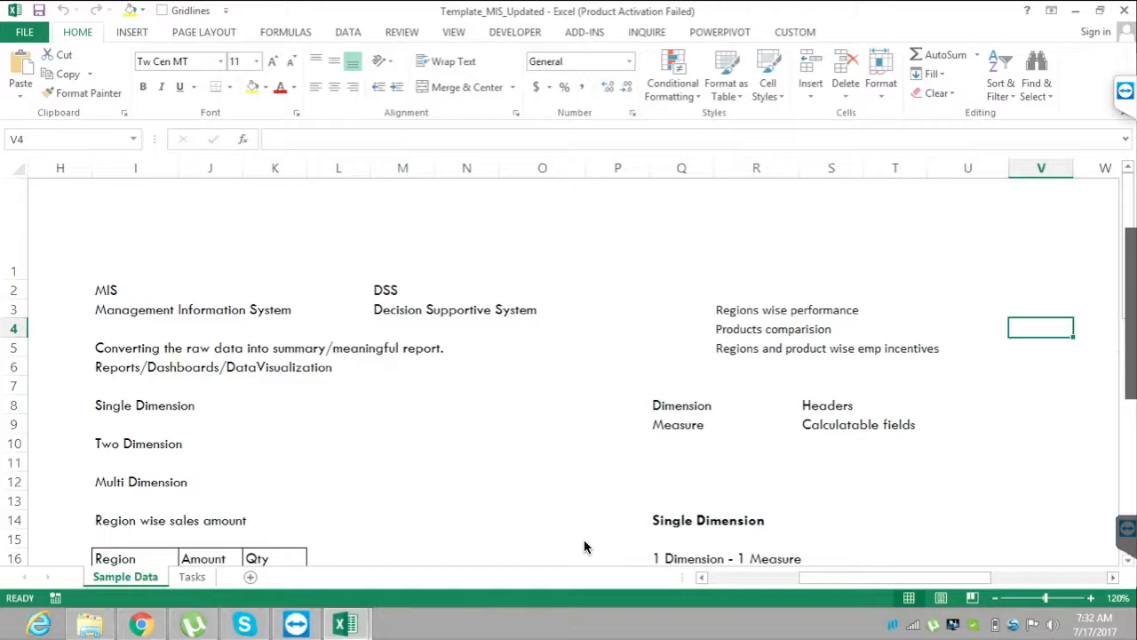
Examine the Dimension and Measure labels in cells Q8 and Q9.
key("Down")
key("Down")
key("Down")
key("Down")
key("Left")
key("Left")
key("Left")
key("Left")
key("Left")
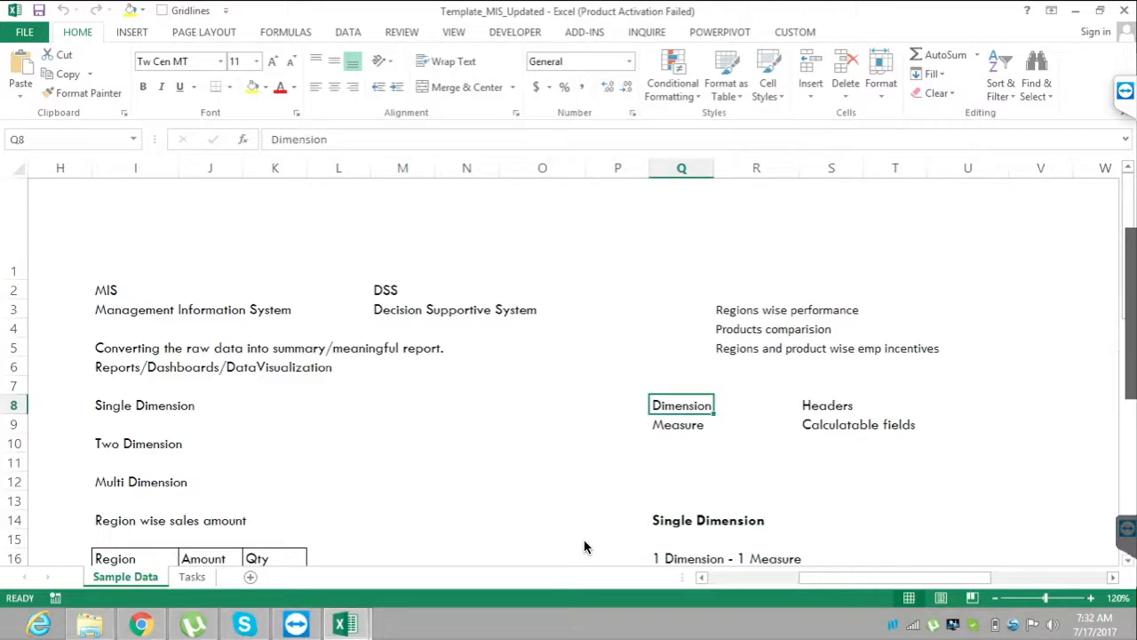
key("Up")
key("Down")
key("Down")
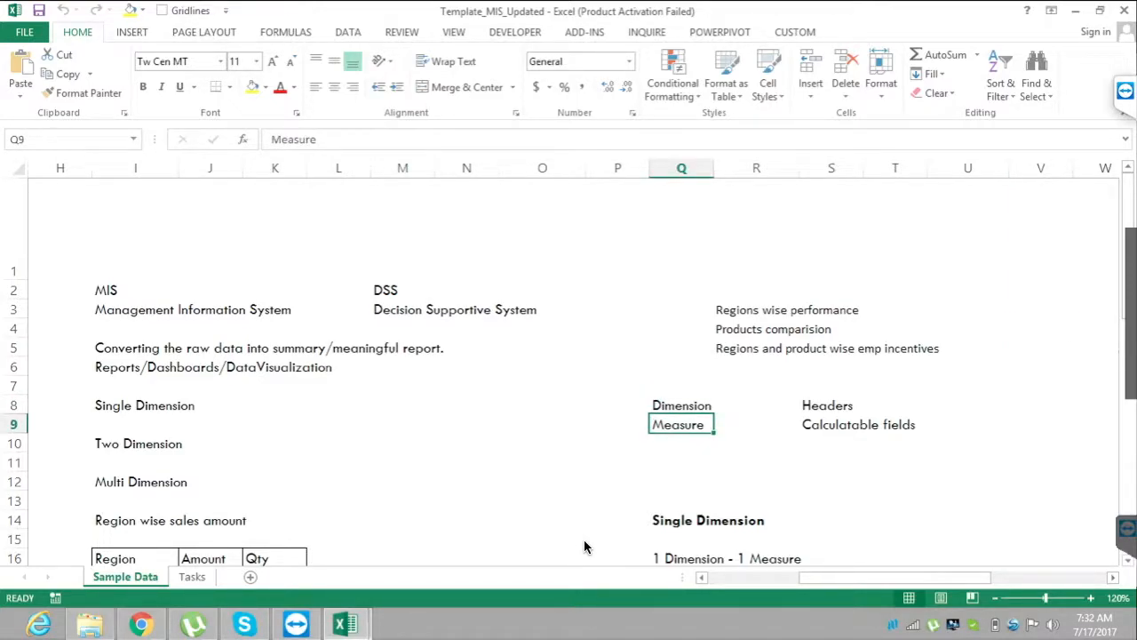
Compare the Headers and Calculatable fields definitions in S8 and S9 with their Dimension and Measure labels.
key("Up")
key("Right")
key("Right")
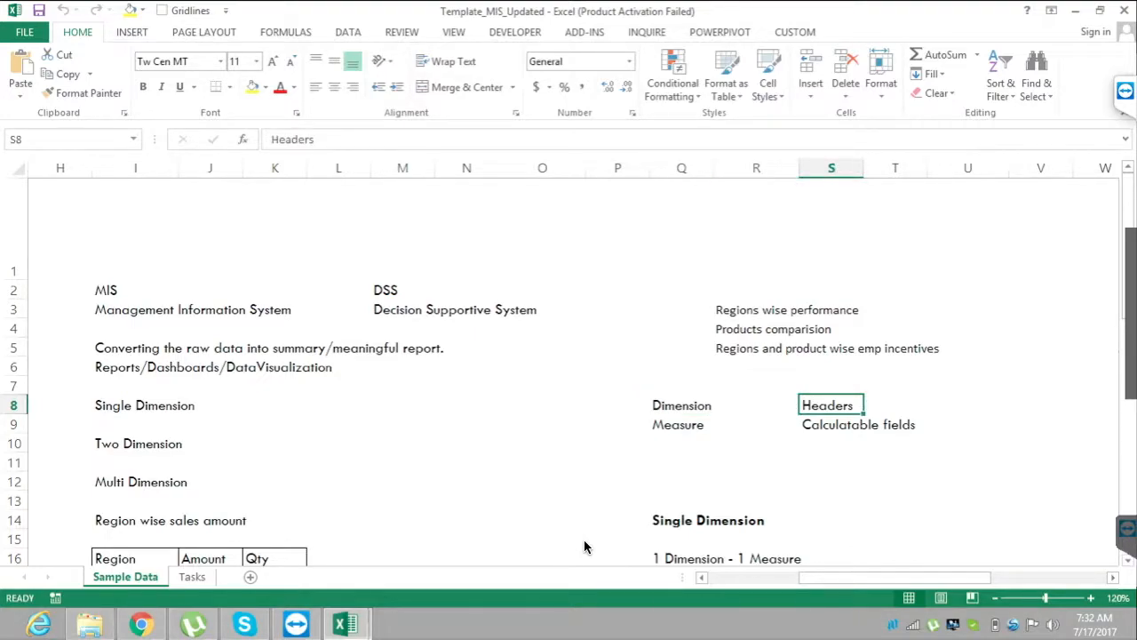
key("Down")
key("Left")
key("Left")
key("Right")
key("Right")
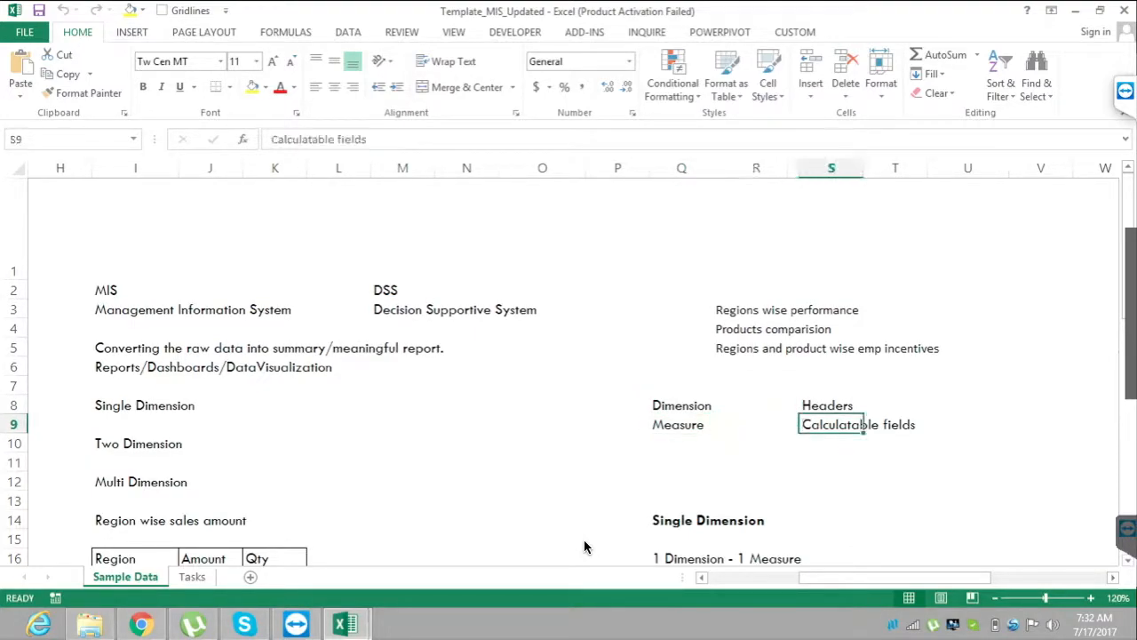
Highlight the raw data's dimension columns A to D, from Region Name through Date.
key("Left")
key("Left")
key("Left")
key("Left")
key("Left")
key("Left")
key("Left")
key("Left")
key("Left")
key("Left")
key("Left")
key("Left")
key("Left")
key("Left")
key("Left")
key("Left")
key("Left")
key("Left")
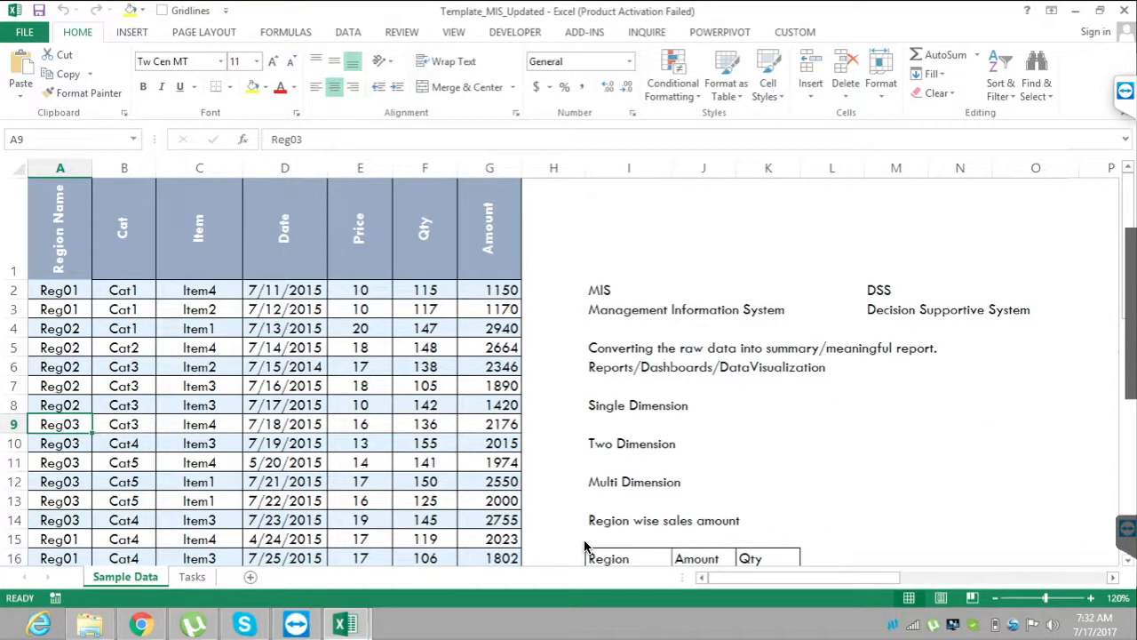
key("ctrl+space")
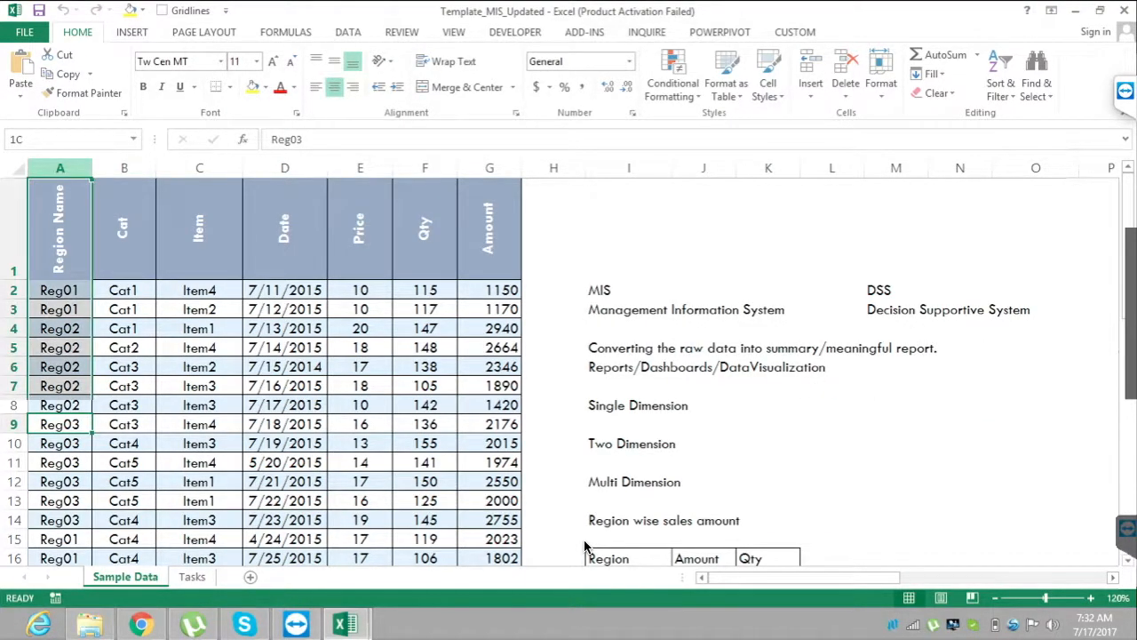
key("shift+Right")
key("shift+Right")
key("shift+Right")
key("shift+Right")
key("shift+Right")
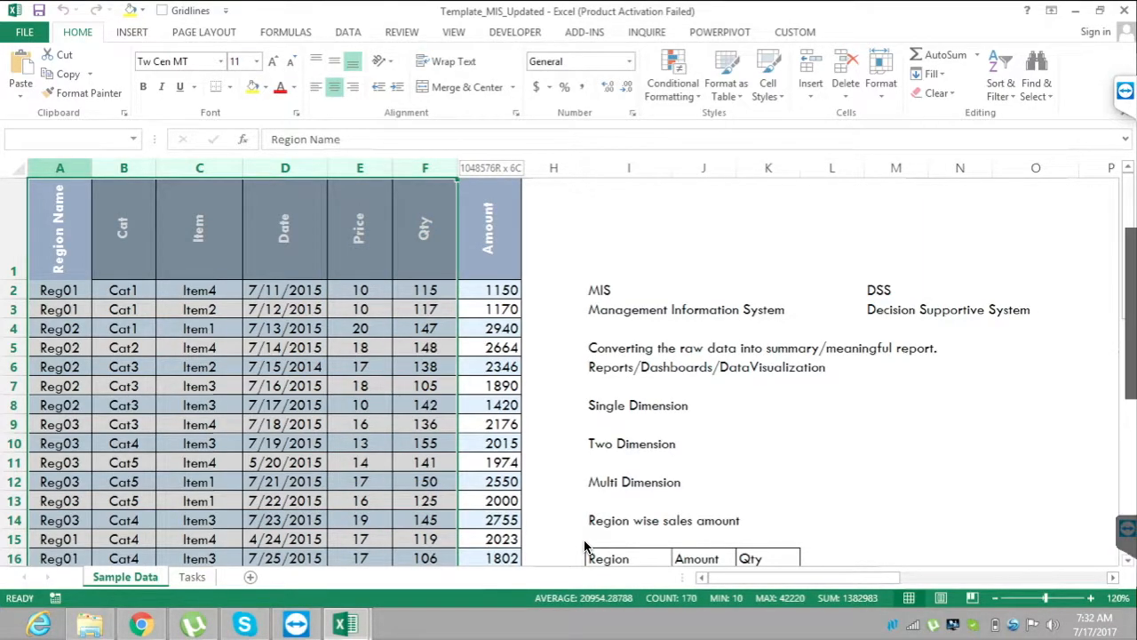
key("shift+Right")
key("shift+Left")
key("shift+Left")
key("shift+Left")
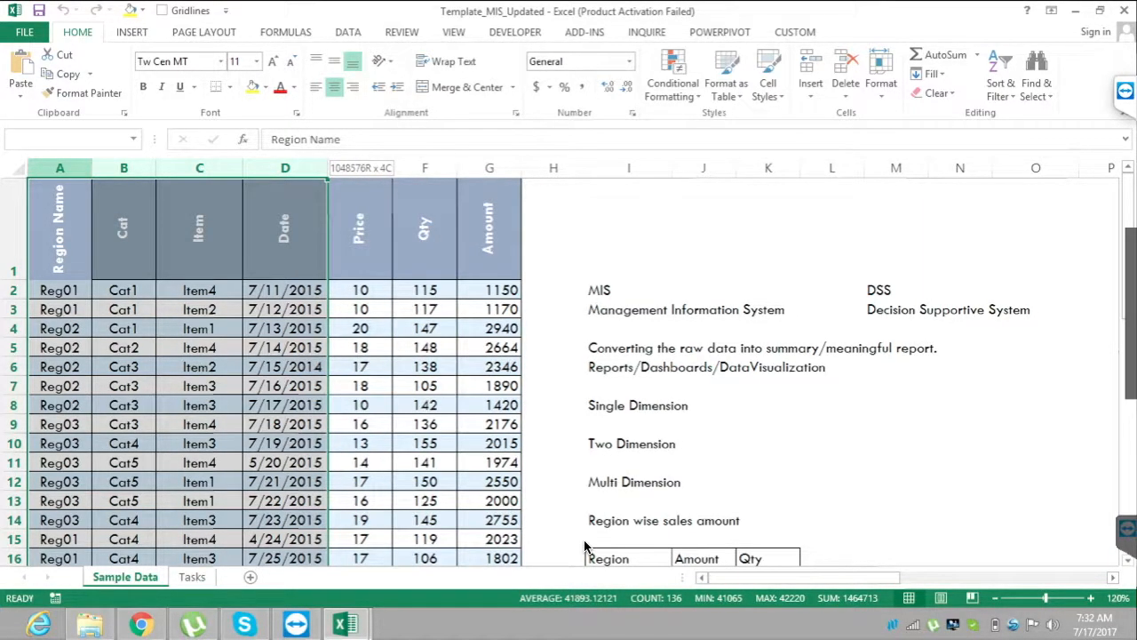
key("shift+Left")
key("shift+Left")
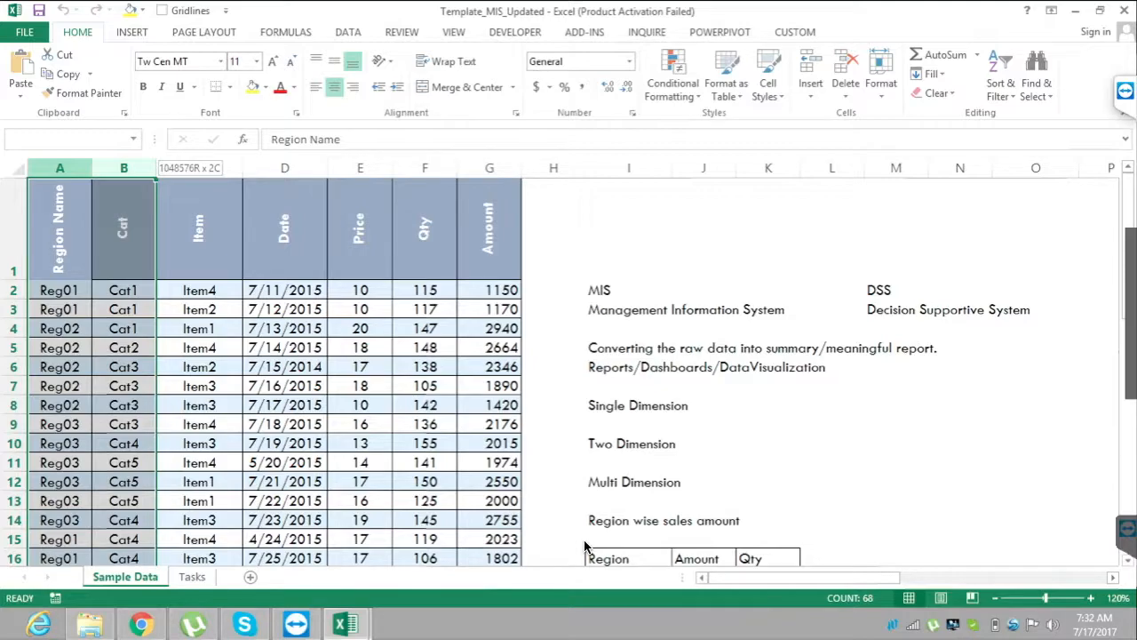
key("shift+Right")
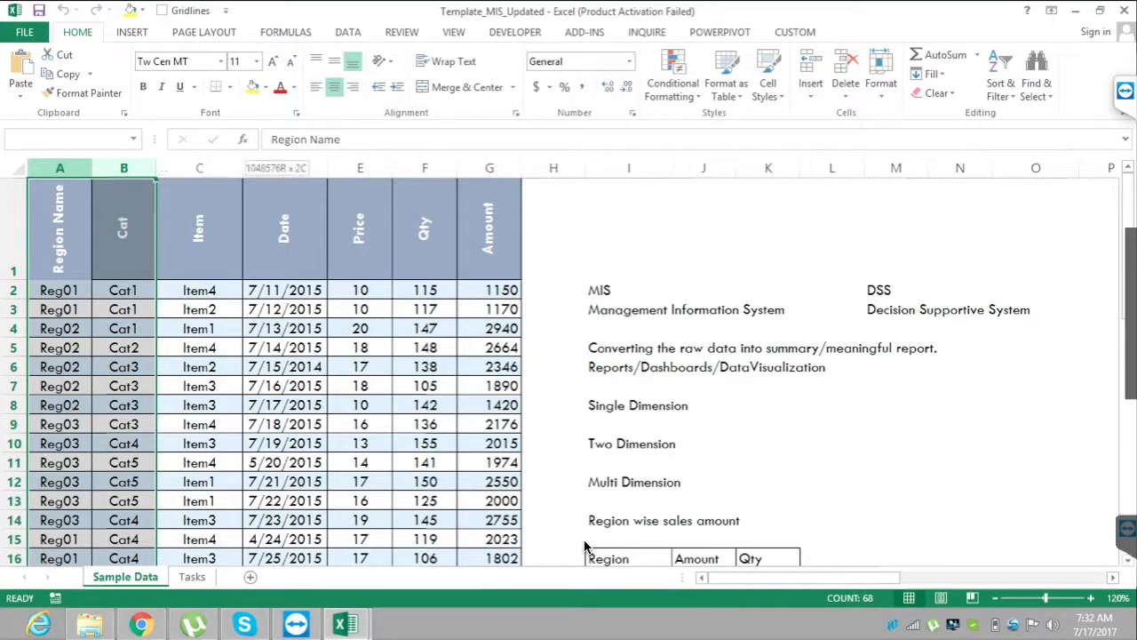
key("shift+Right")
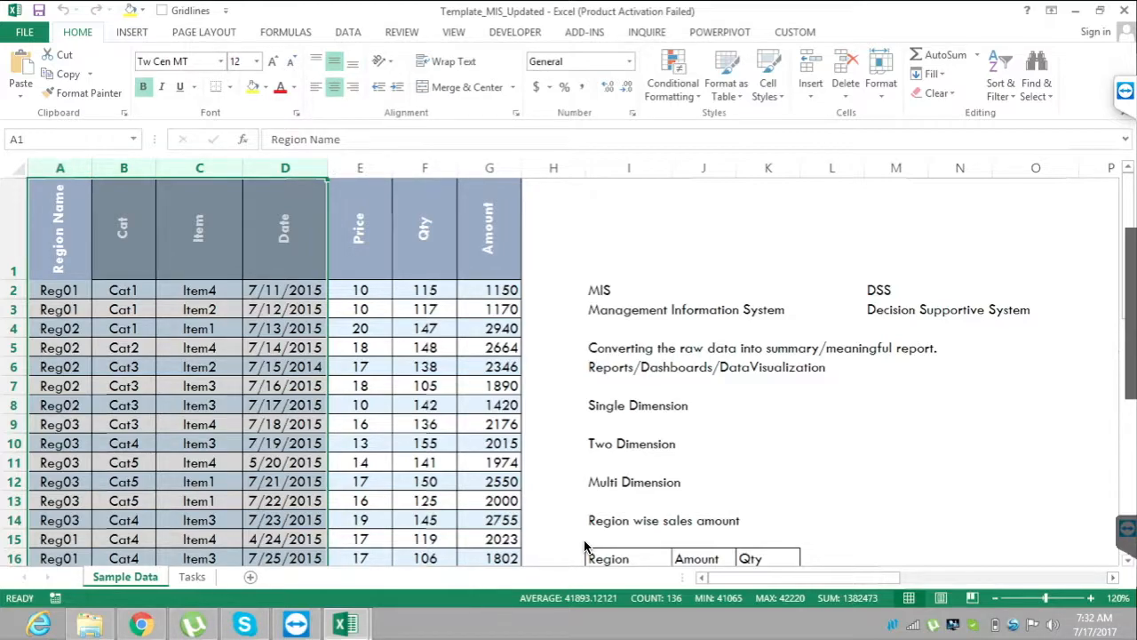
Return to the Dimension and Measure notes and review the Headers definition in S8.
left_click(1035, 443)
key("Right")
key("Right")
key("Right")
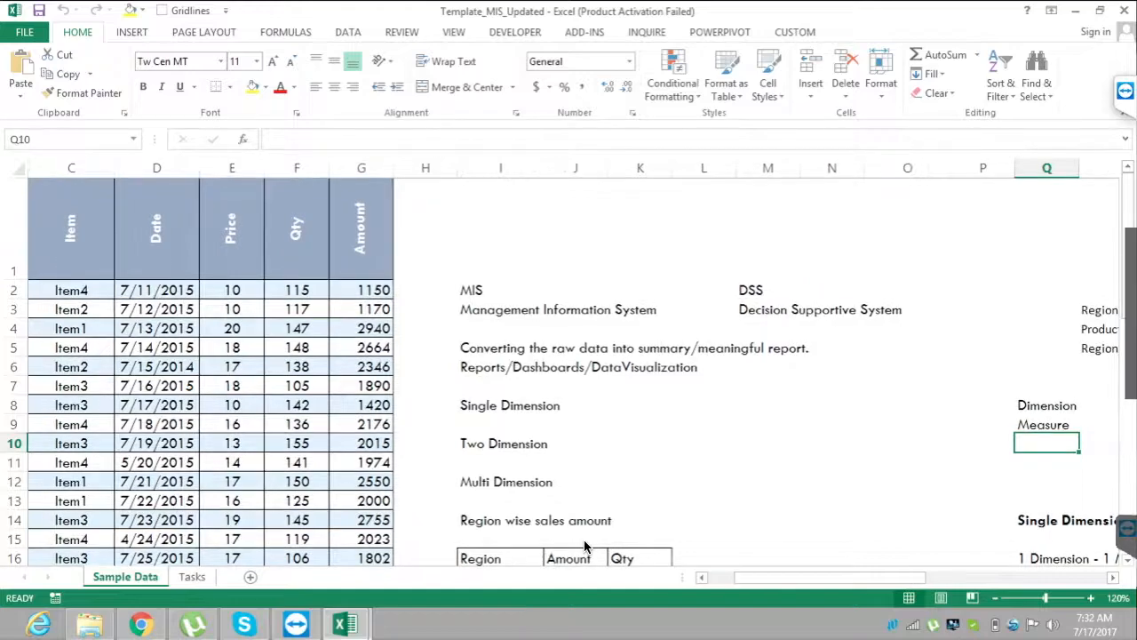
key("Up")
key("Right")
key("Up")
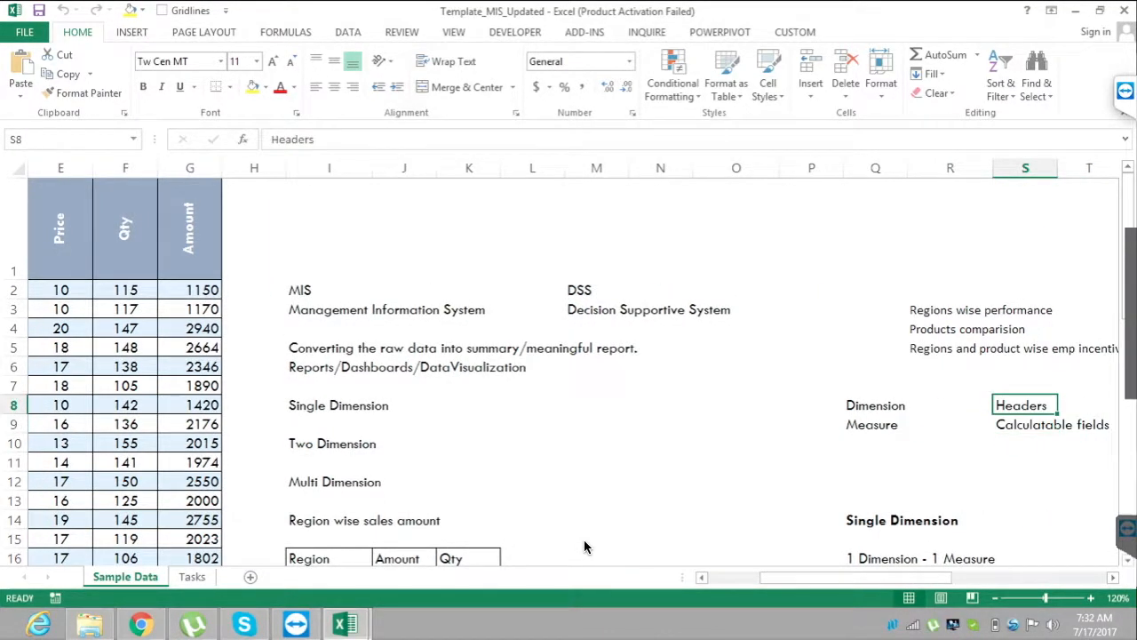
Highlight the raw data's measure columns E to G: Price, Qty and Amount.
key("Left")
key("ctrl+Left")
key("ctrl+Left")
key("Home")
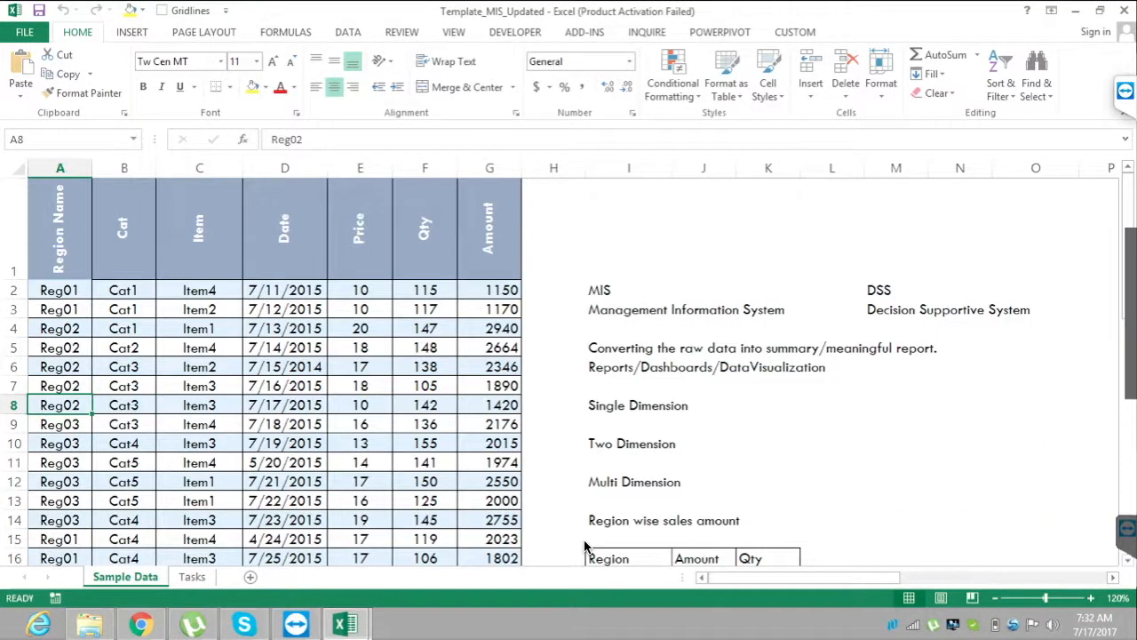
left_click_drag(360, 168, 490, 168)
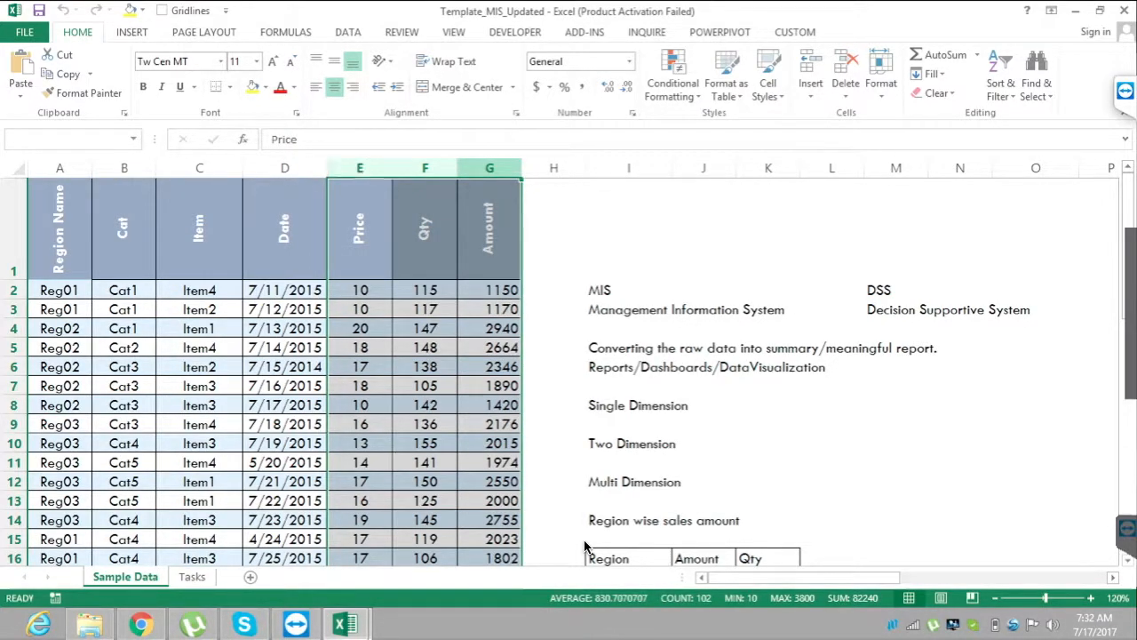
Review the Calculatable fields definition of Measure near T10 and return to the Region Name column at A10.
left_click(832, 443)
key("Right")
key("Right")
key("Right")
key("Right")
key("Right")
key("Right")
key("Right")
key("Right")
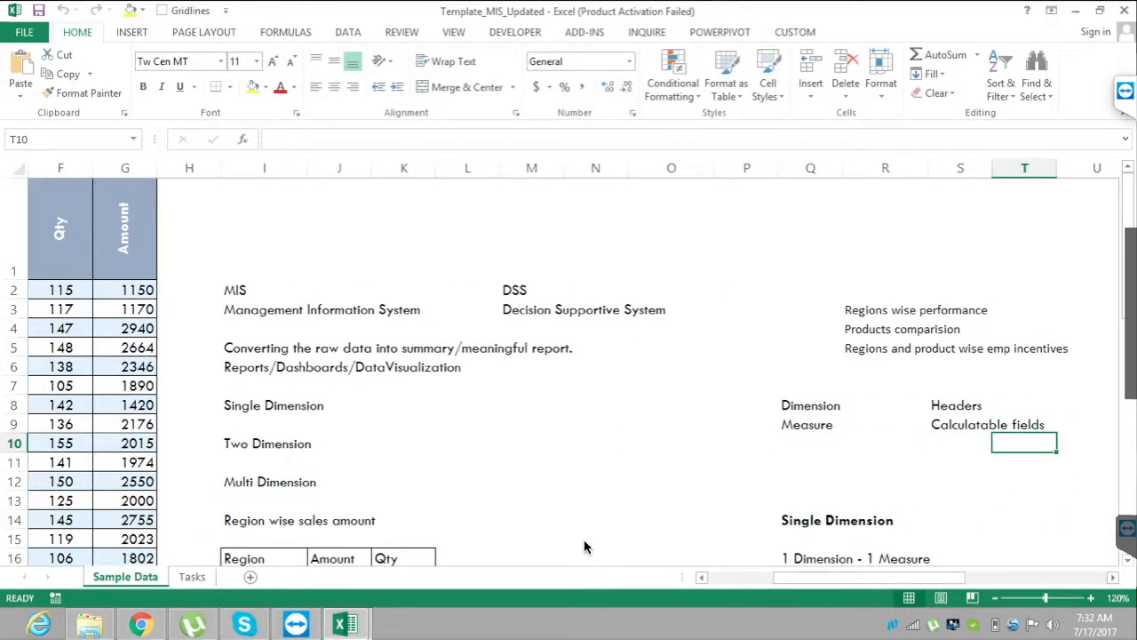
key("Left")
key("Left")
key("Left")
key("Left")
key("Left")
key("Left")
key("Left")
key("Left")
key("Left")
key("Left")
key("Left")
key("Left")
key("Left")
key("Left")
key("Left")
key("Left")
key("Left")
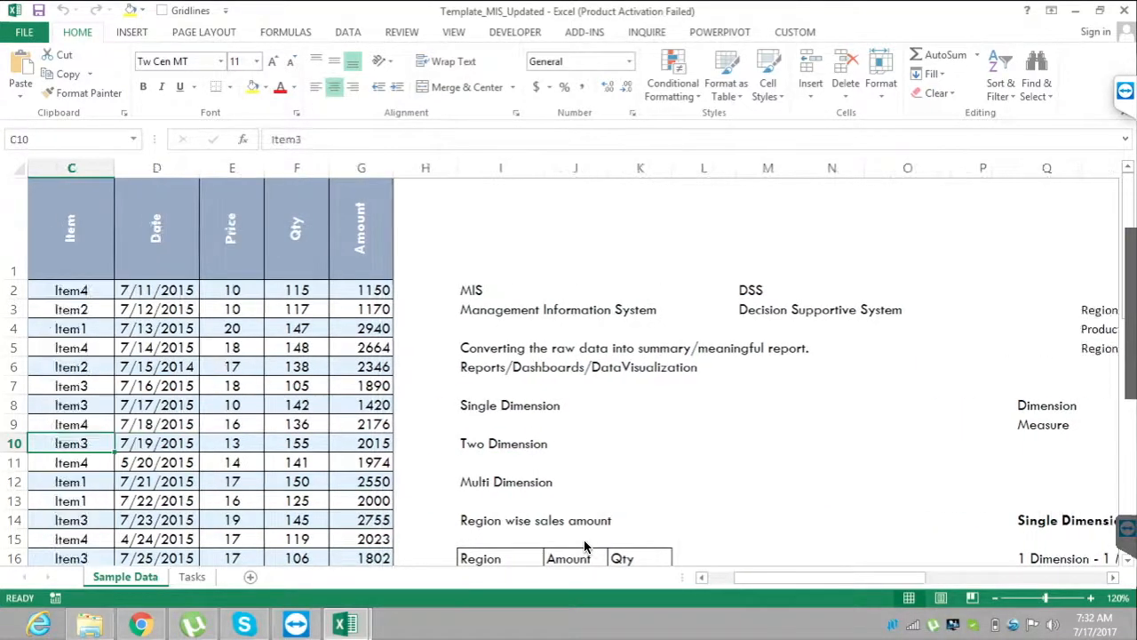
key("Left")
key("Left")
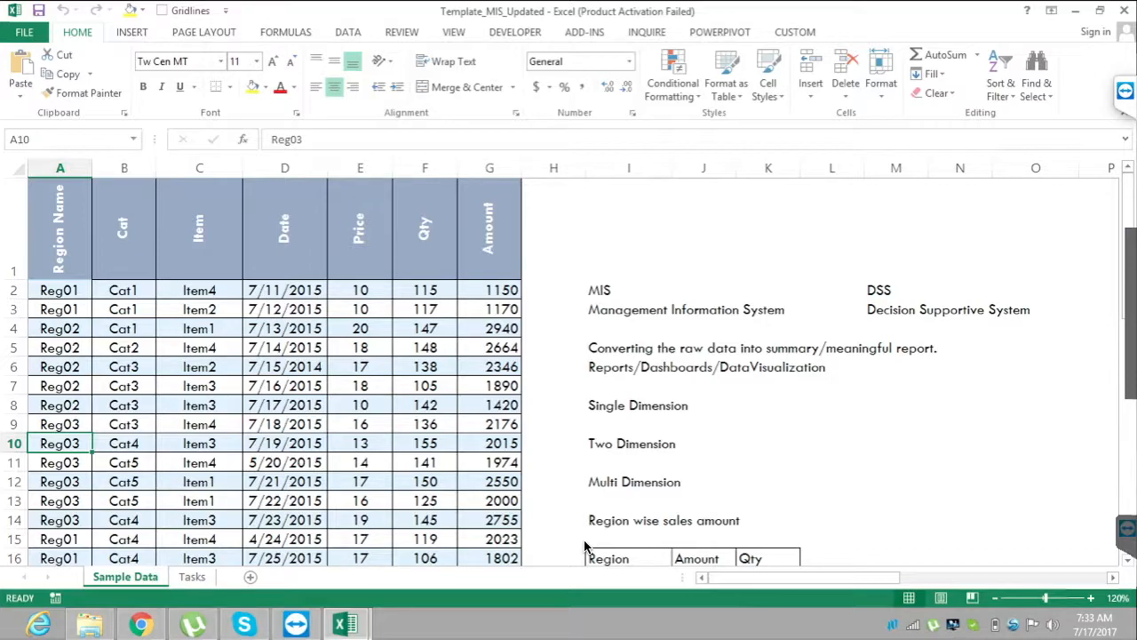
Highlight the Single, Two and Multi Dimension list in I8:I12 and move down to J23 below the region report.
left_click_drag(629, 406, 629, 482)
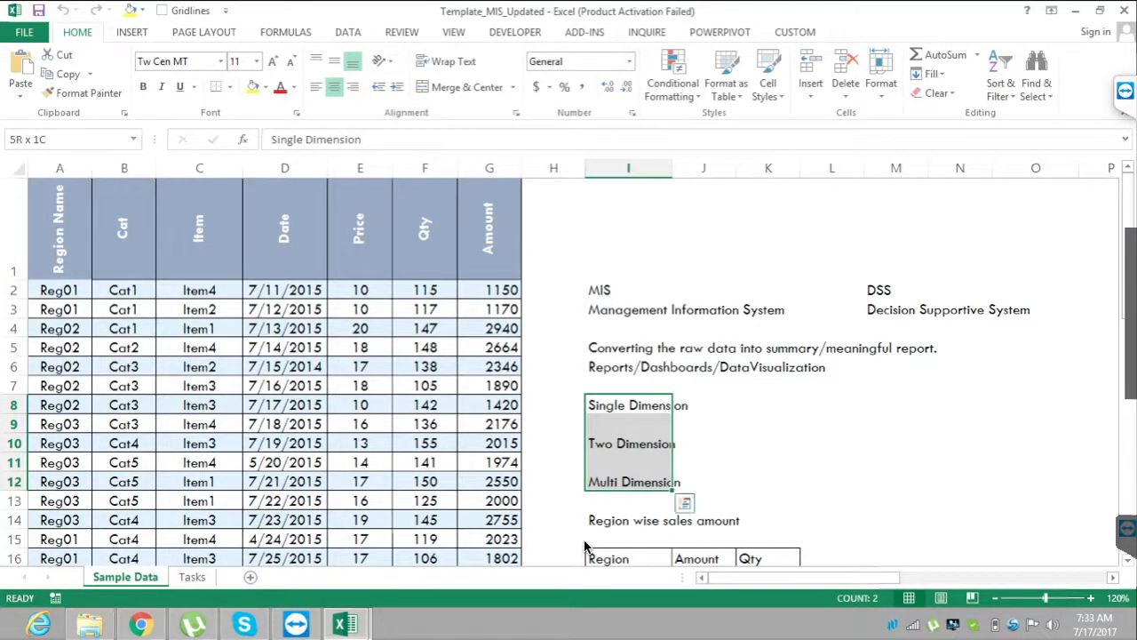
left_click(704, 481)
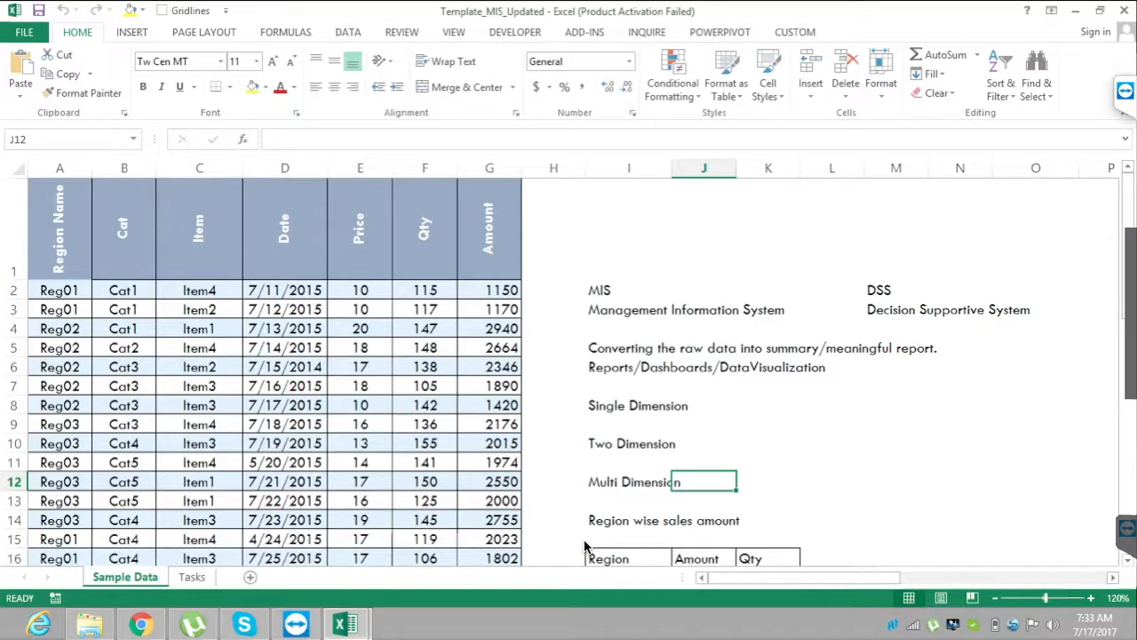
key("Down")
key("Down")
key("Down")
key("Down")
key("Down")
key("Down")
key("Down")
key("Down")
key("Down")
key("Down")
key("Down")
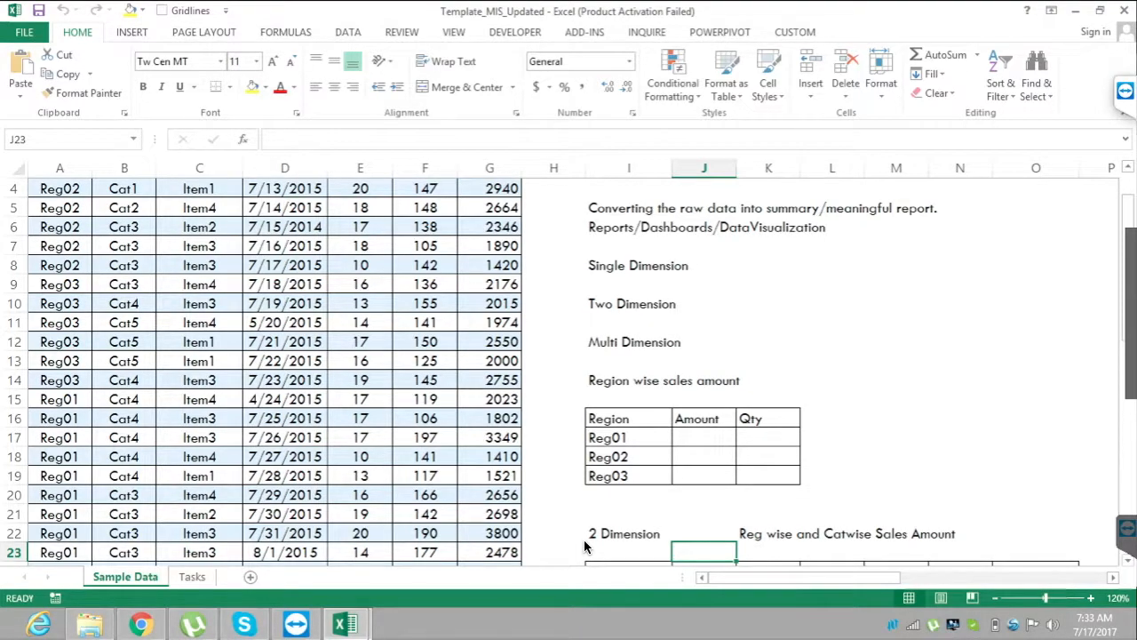
Highlight the report's region names in I17:I19 and its Amount and Qty headers in J16:K16.
key("Up")
key("Up")
key("Up")
key("Up")
key("Up")
key("Up")
key("Left")
key("shift+Down")
key("shift+Down")
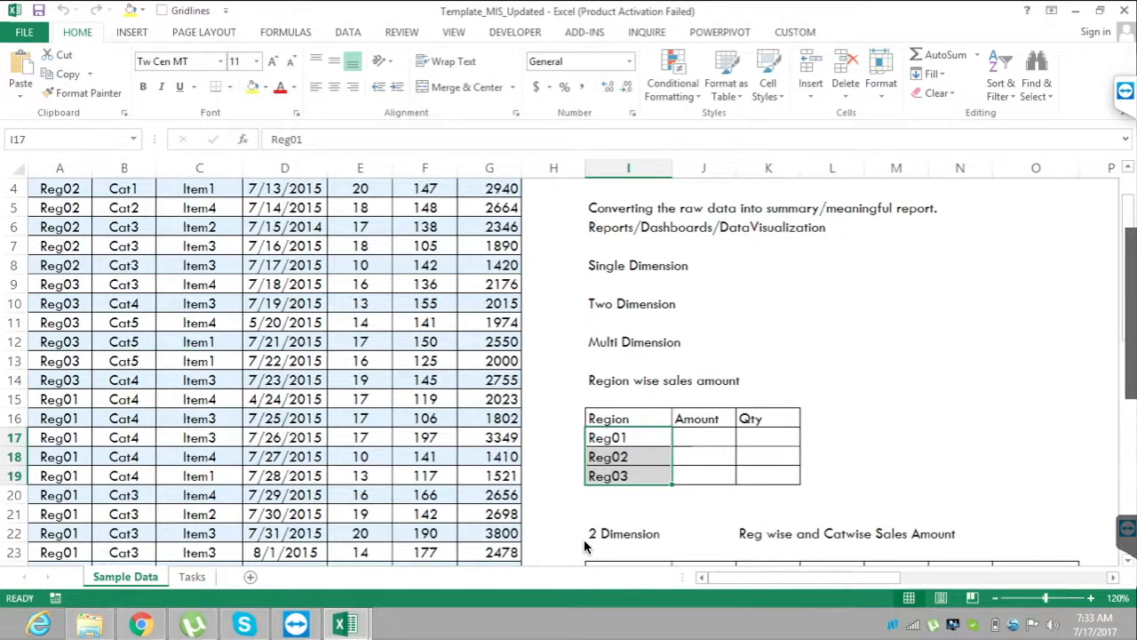
key("Up")
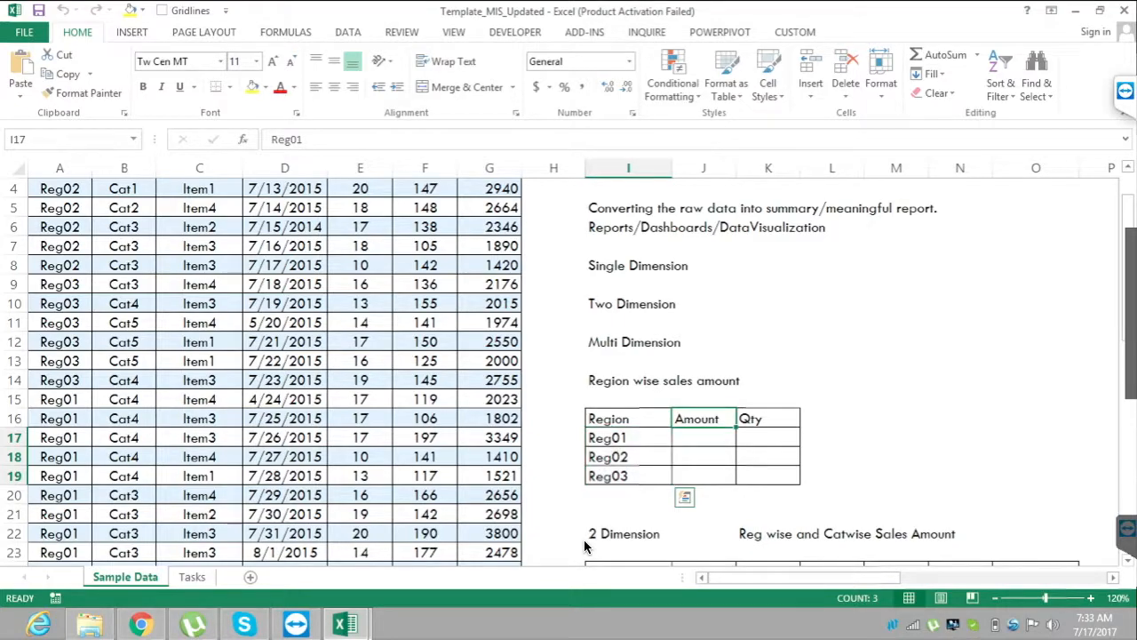
key("Right")
key("shift+Right")
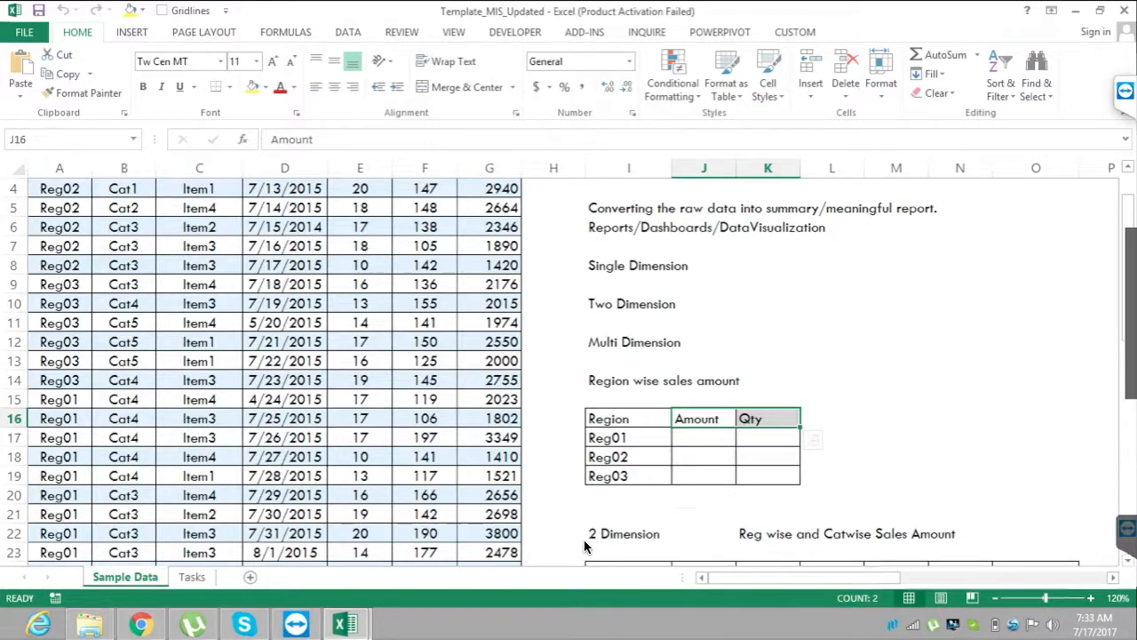
Highlight the report's Region column in I16:I19 and its Qty column in K16:K19.
key("Left")
key("shift+Down")
key("shift+Down")
key("shift+Down")
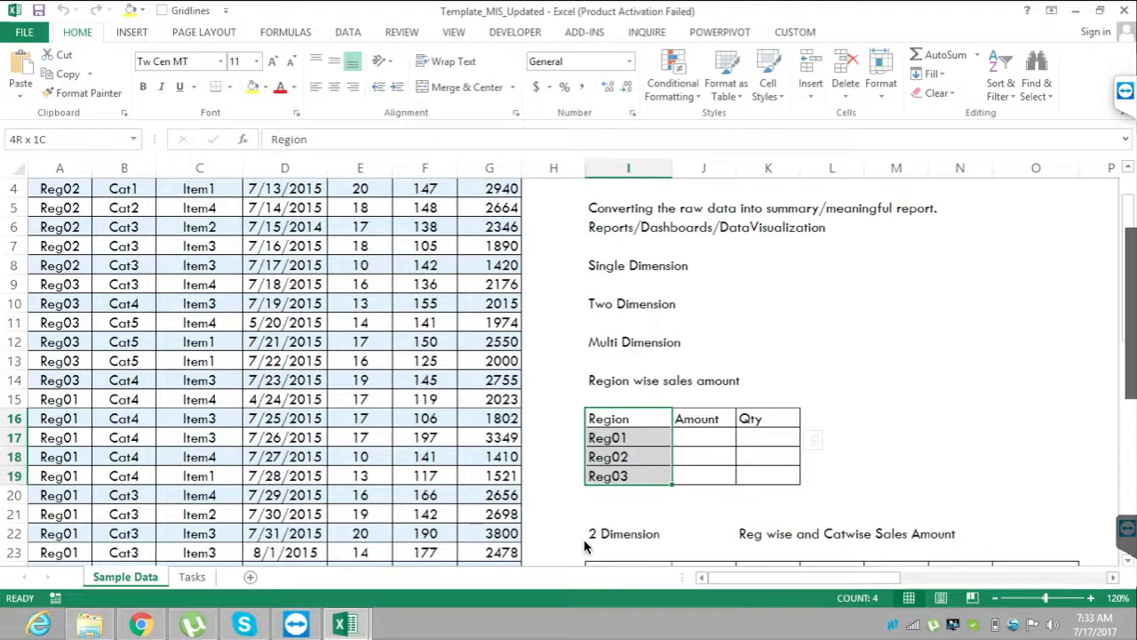
key("Down")
key("Right")
key("Right")
key("Up")
key("shift+Down")
key("shift+Down")
key("shift+Down")
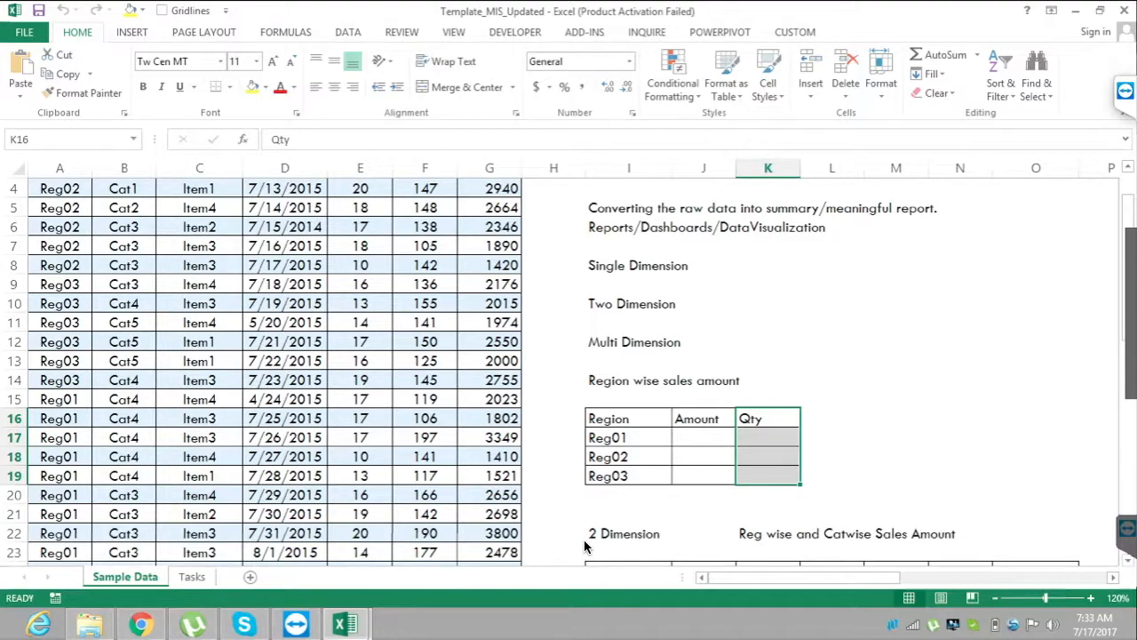
Check the report's Region and Amount headers and highlight the Region cells I16:I18.
key("Left")
key("Left")
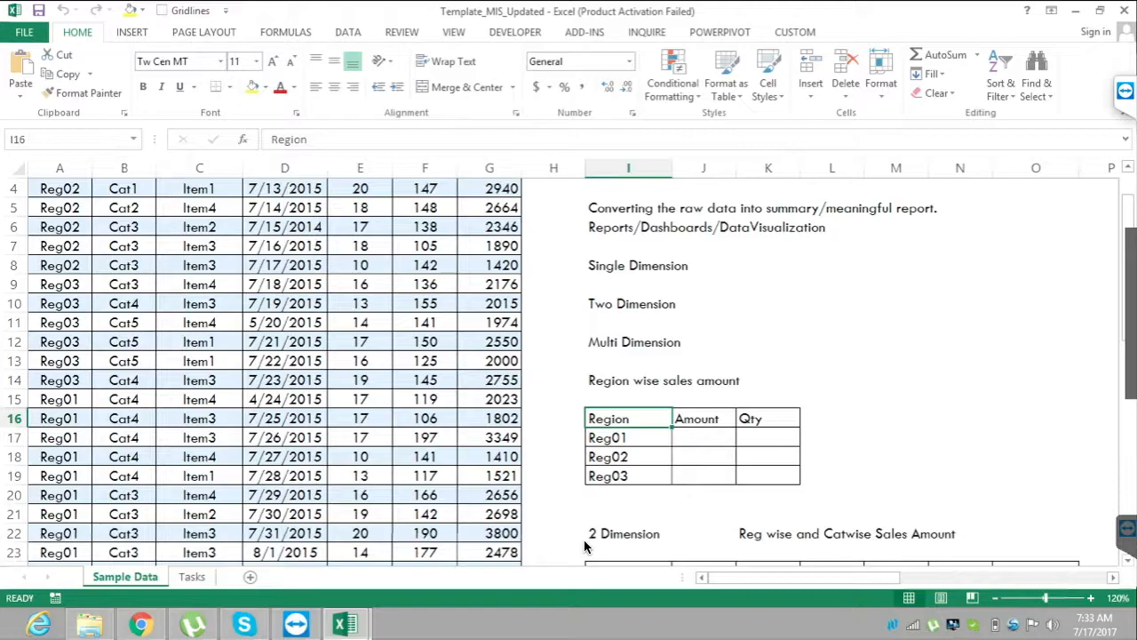
key("Right")
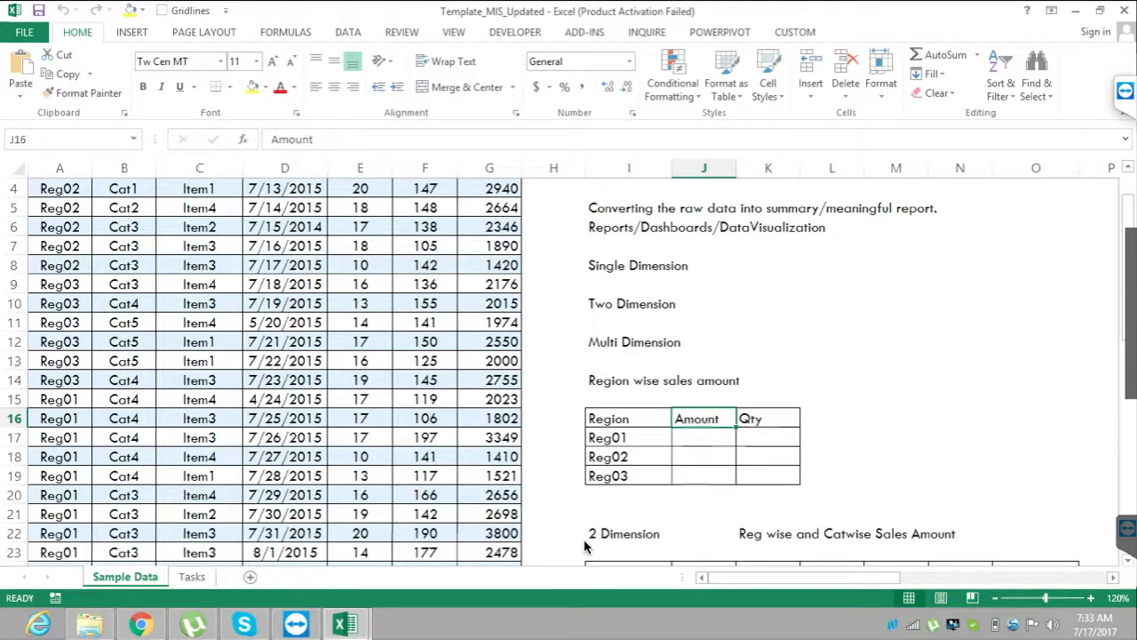
key("Left")
key("Down")
key("Down")
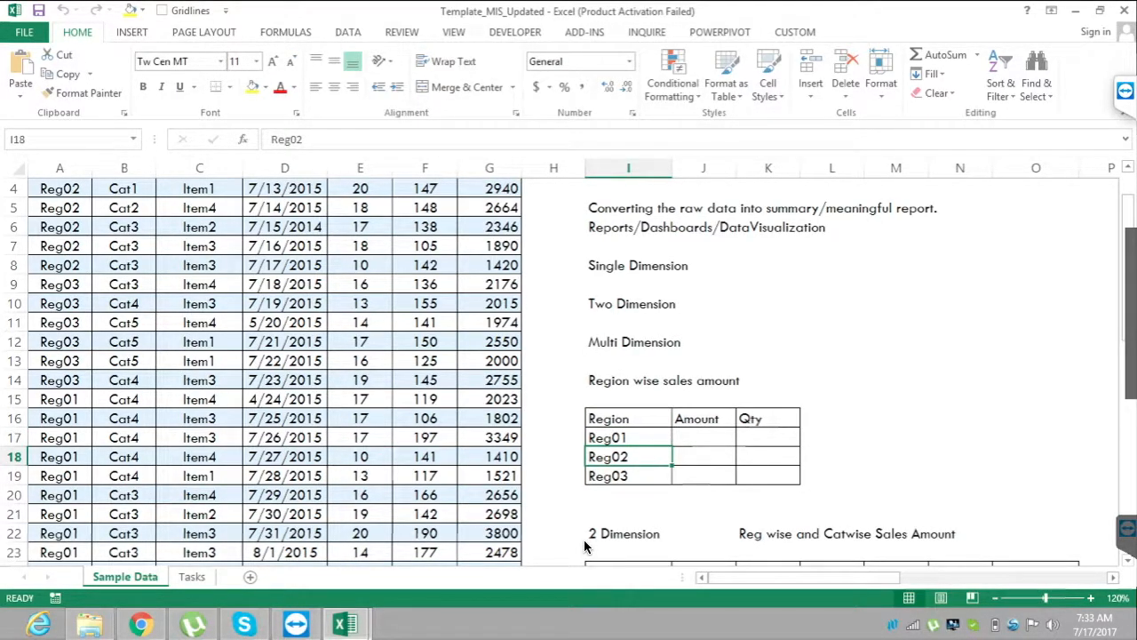
key("Up")
key("Up")
key("shift+Down")
key("shift+Down")
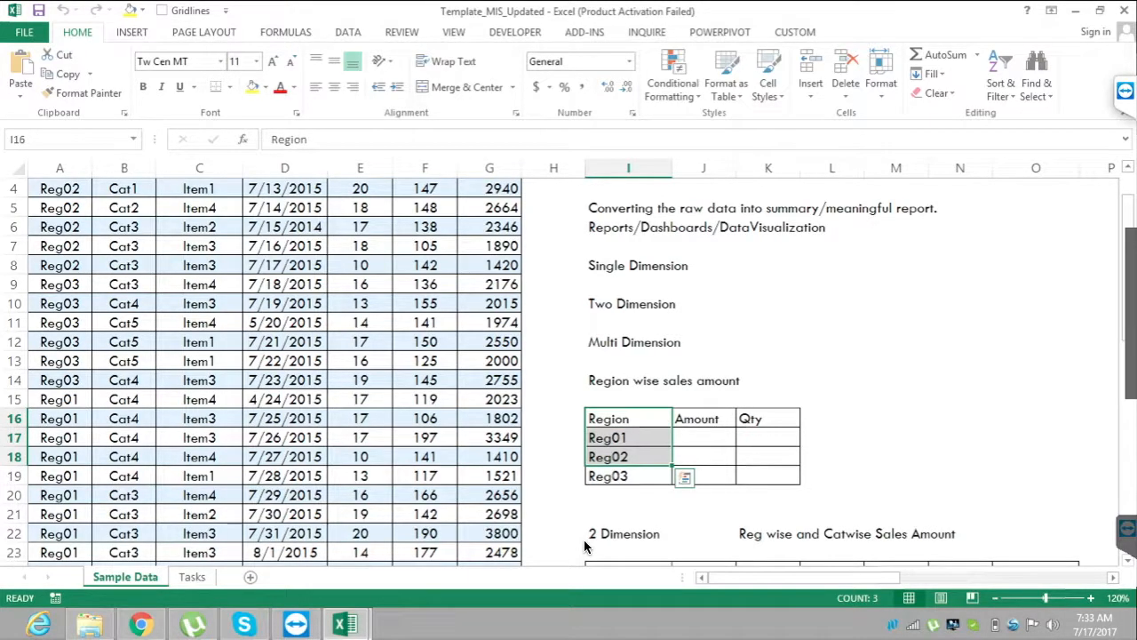
Highlight the report's Amount and Qty headers in J16:K16, followed by the full Region column in I16:I19.
key("Right")
key("shift+Right")
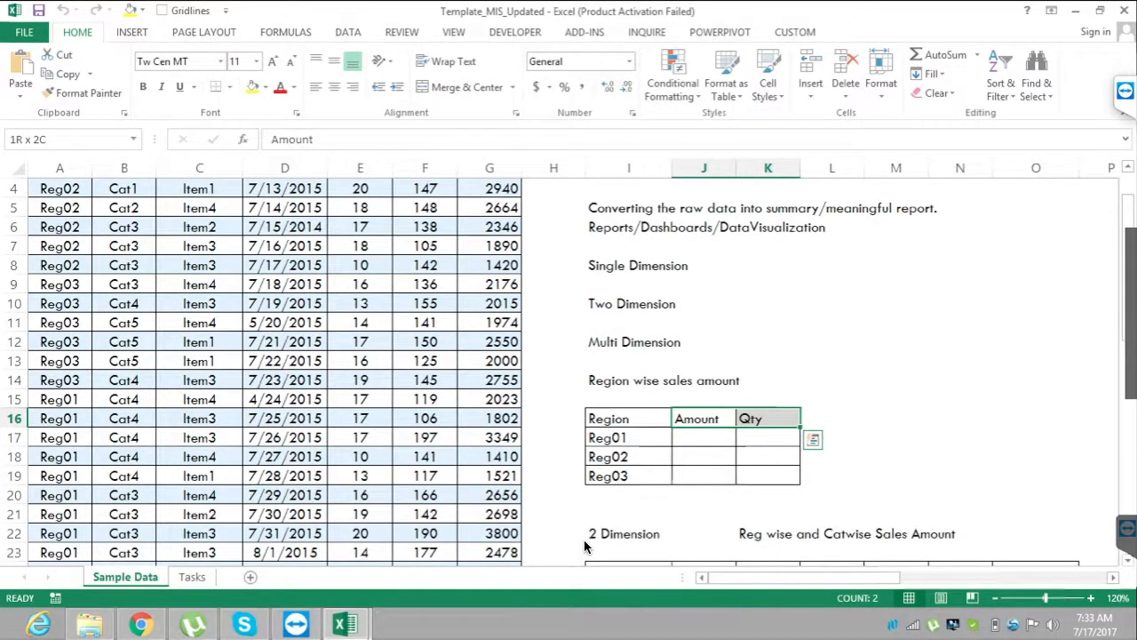
key("Left")
key("shift+Down")
key("shift+Down")
key("shift+Down")
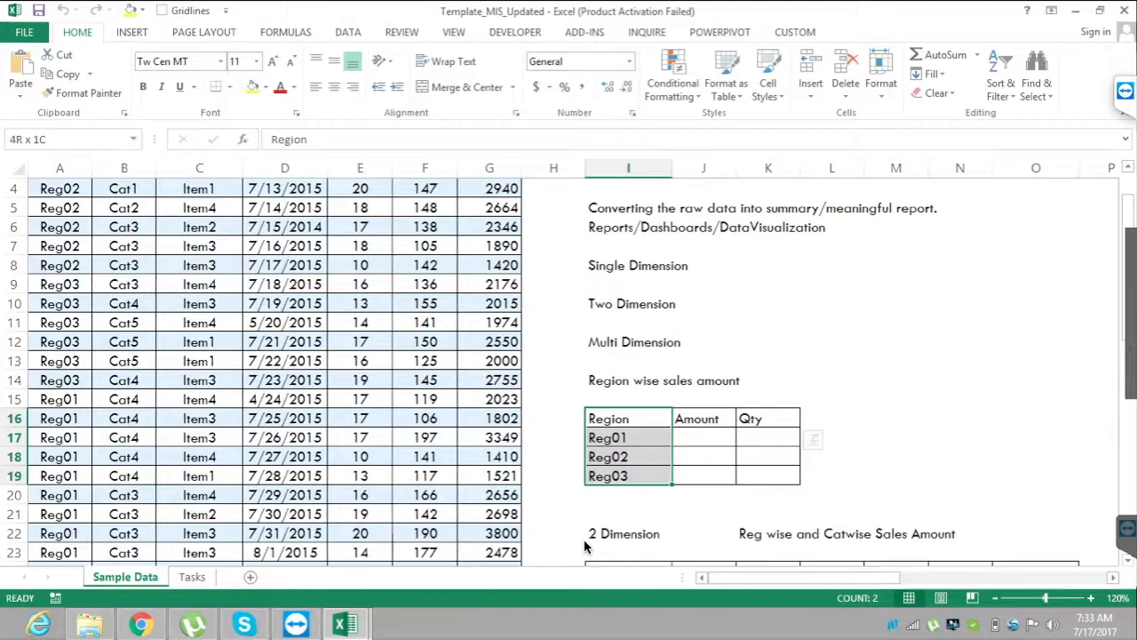
Highlight the whole region report I16:K19, followed by the region names in I25:I27 of the 2 Dimension report.
key("shift+Right")
key("shift+Right")
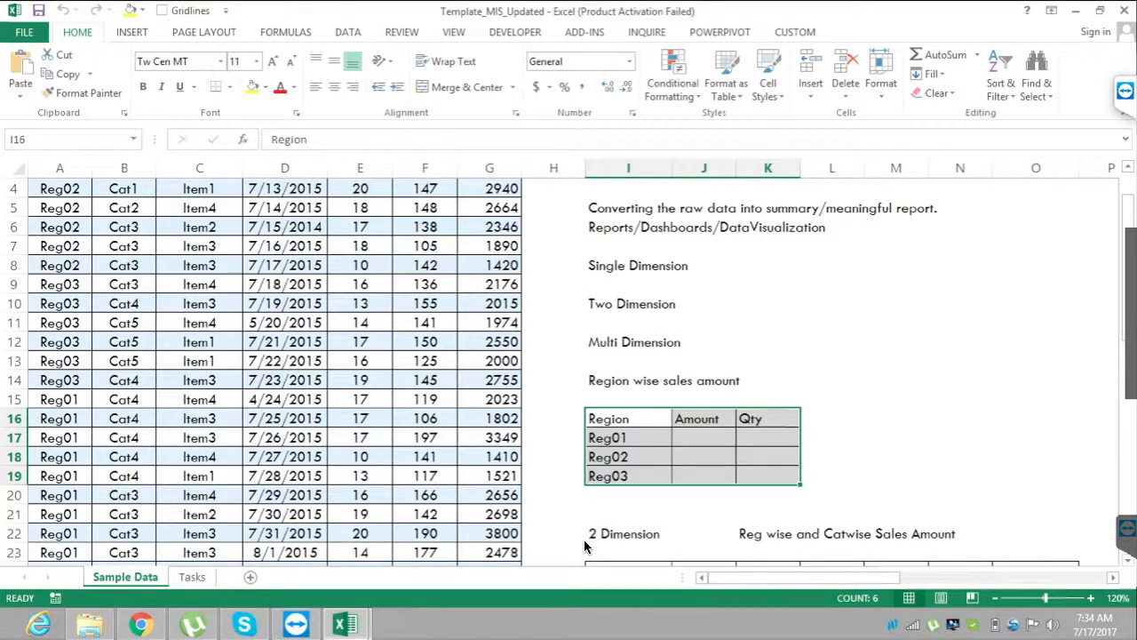
scroll(585, 546, "down", 3)
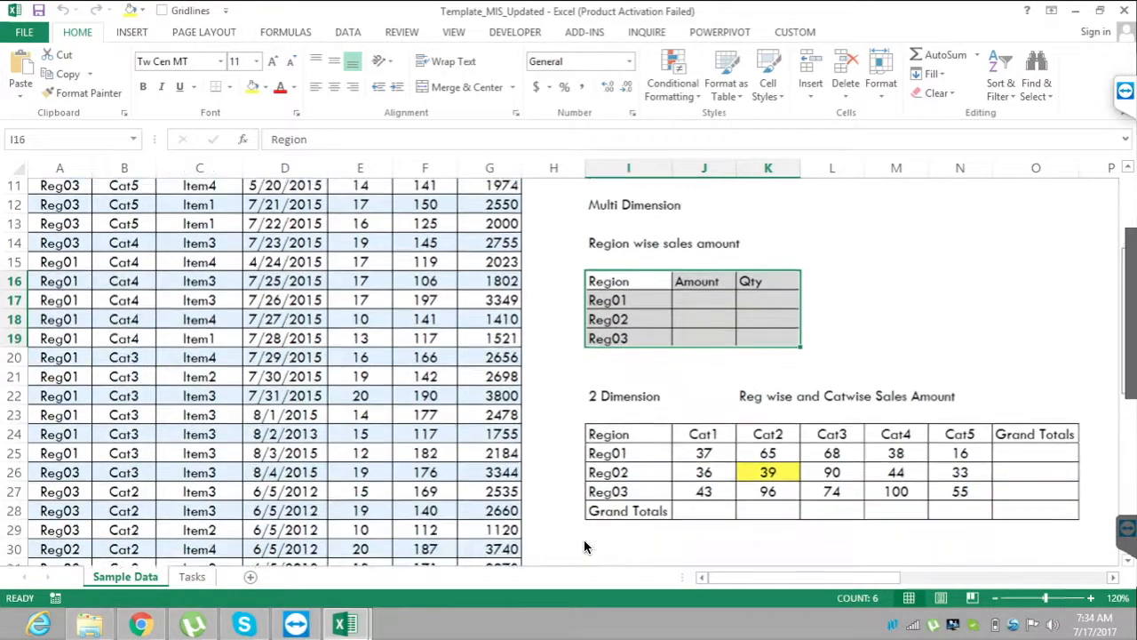
scroll(585, 546, "down", 1)
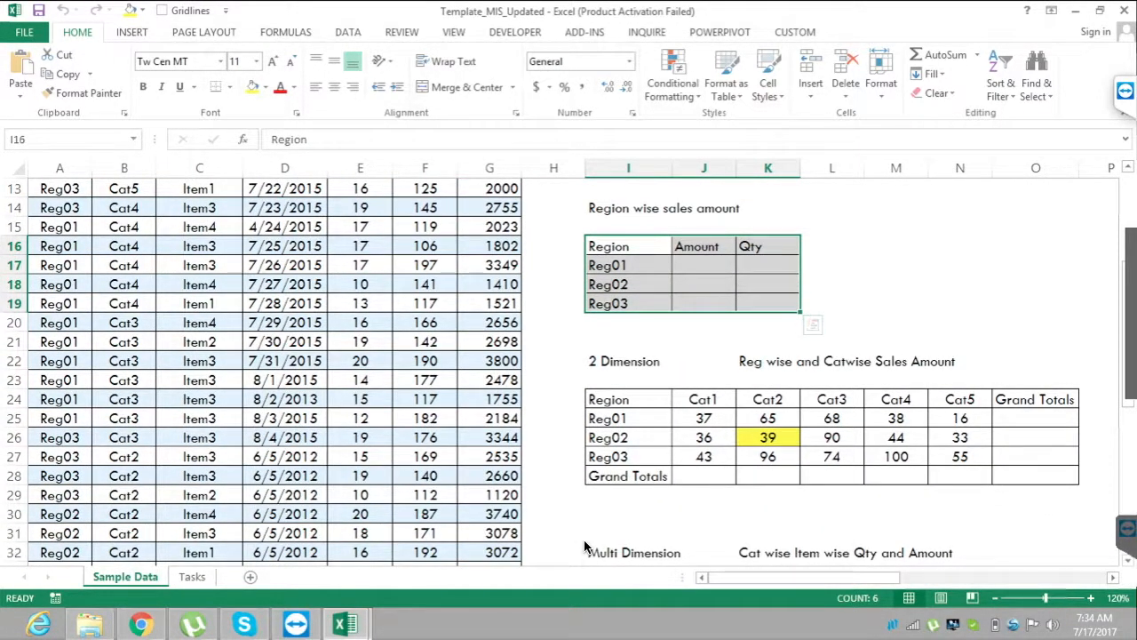
left_click_drag(615, 418, 615, 457)
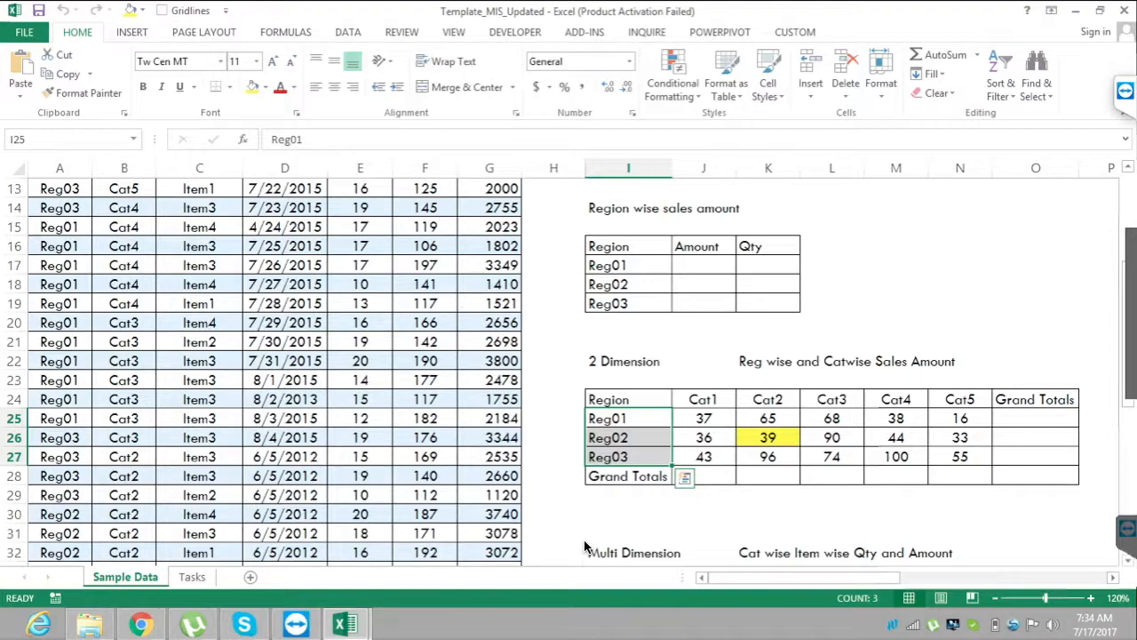
Highlight the Cat1 and Cat2 headers and the value block J25:N27 of the 2 Dimension report, ending on K26.
key("Up")
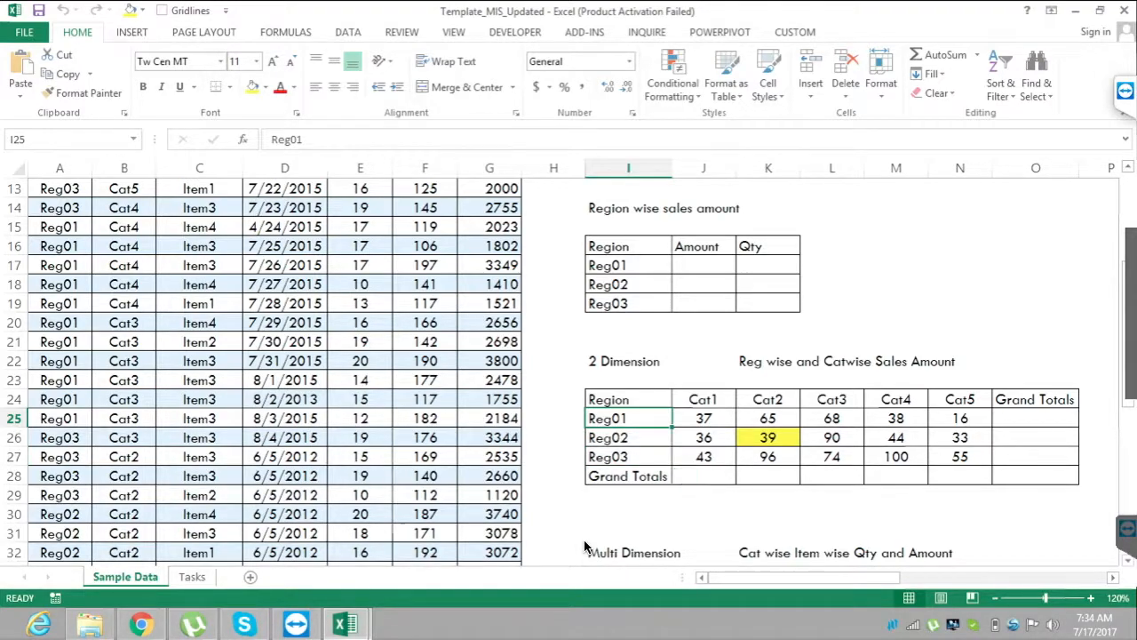
key("Right")
key("shift+Right")
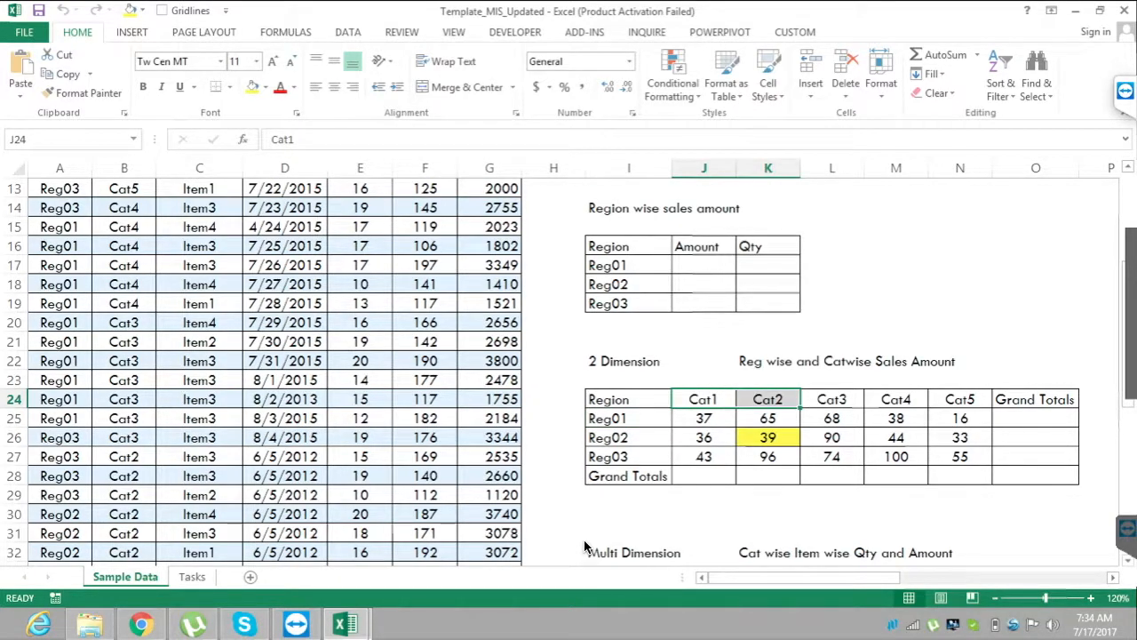
key("Down")
key("shift+Down")
key("shift+Down")
key("shift+Right")
key("shift+Right")
key("shift+Right")
key("shift+Right")
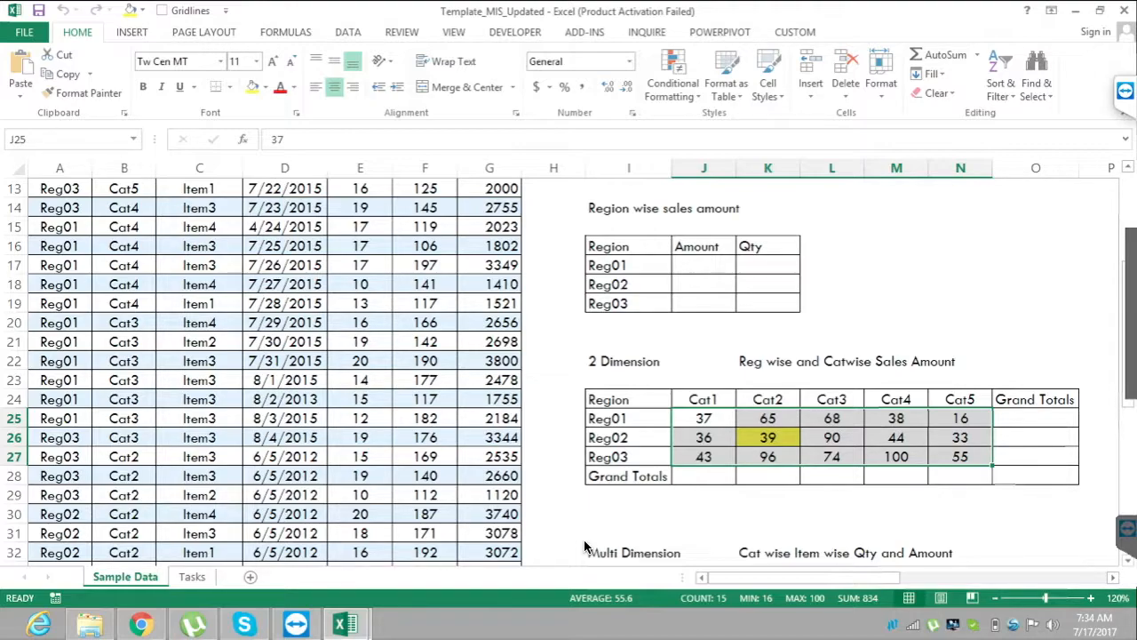
key("Down")
key("Right")
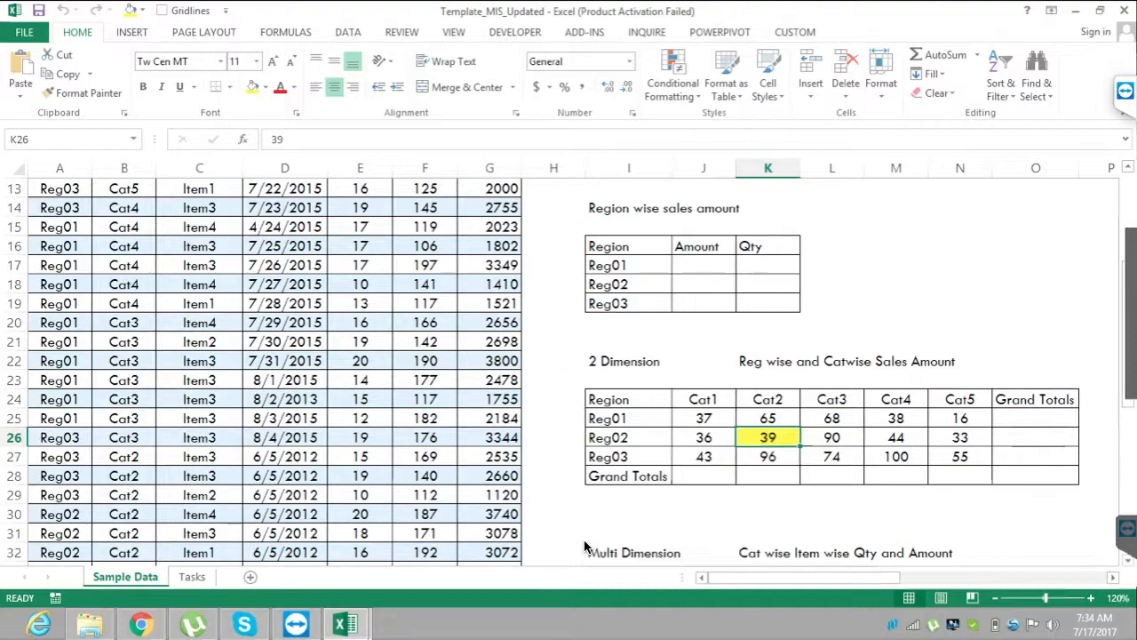
Try to enter =SUM() in Cat1's Grand Totals cell J28 of the 2 Dimension report.
key("Down")
key("Down")
key("Left")
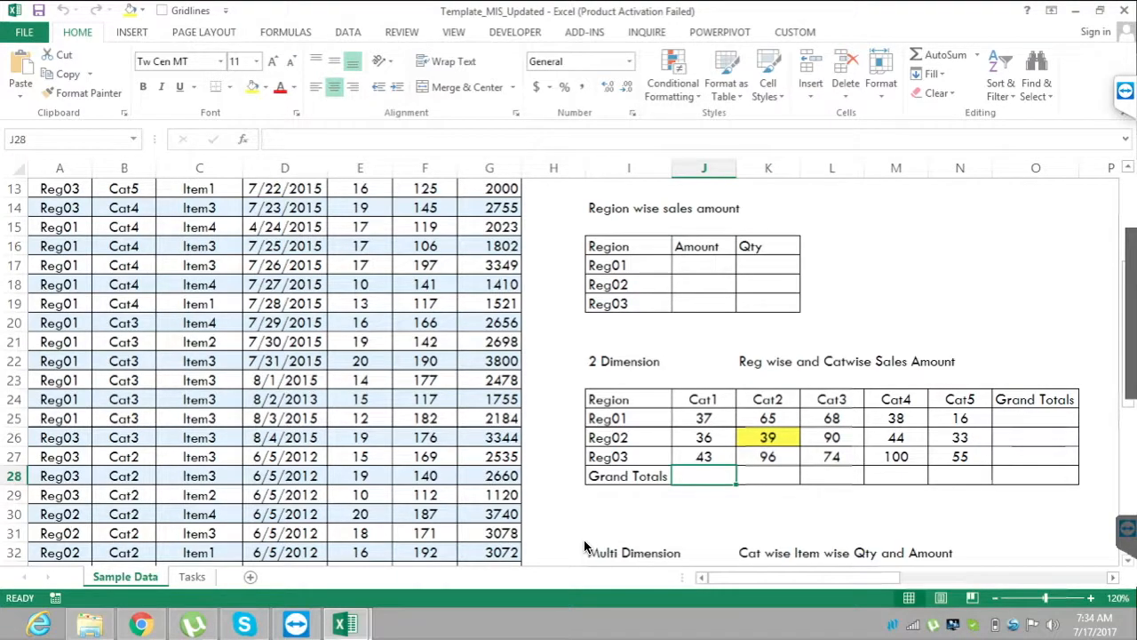
type("=SUM()")
key("Return")
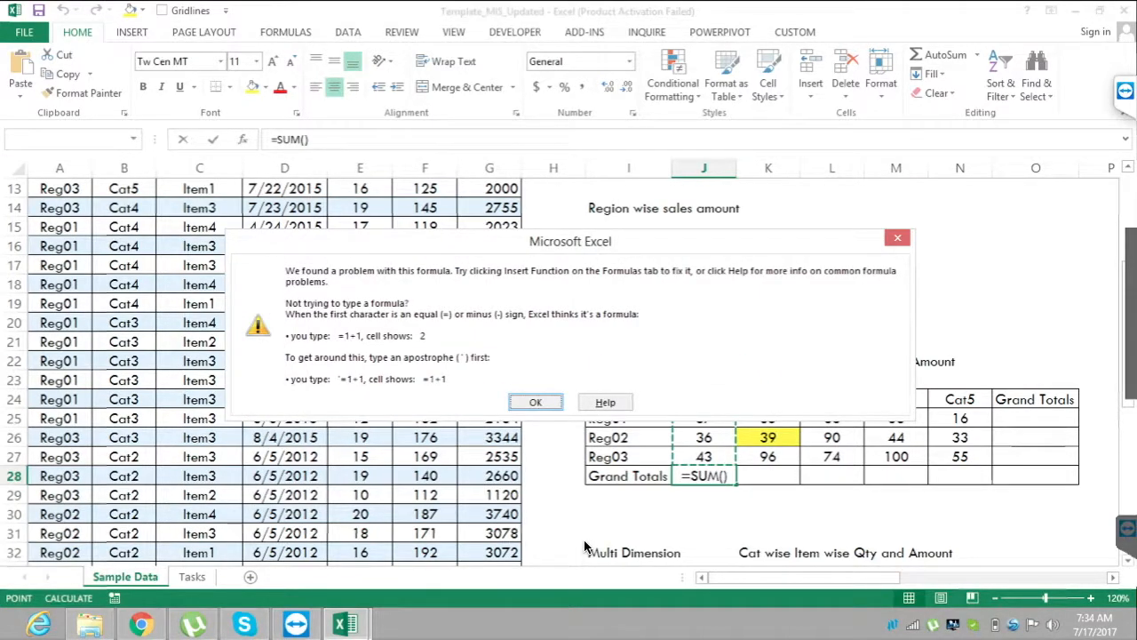
key("Return")
key("Return")
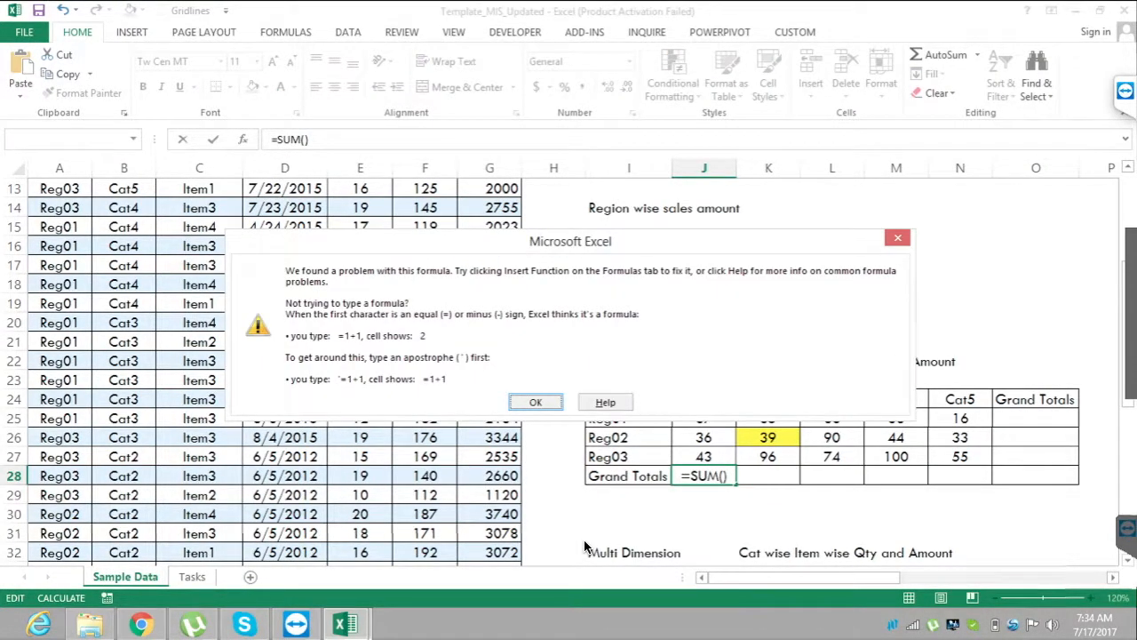
key("Escape")
key("Escape")
Compare the yellow Reg02 and Cat2 value in K26 with its Reg02 row label in I26.
key("Right")
key("Up")
key("Up")
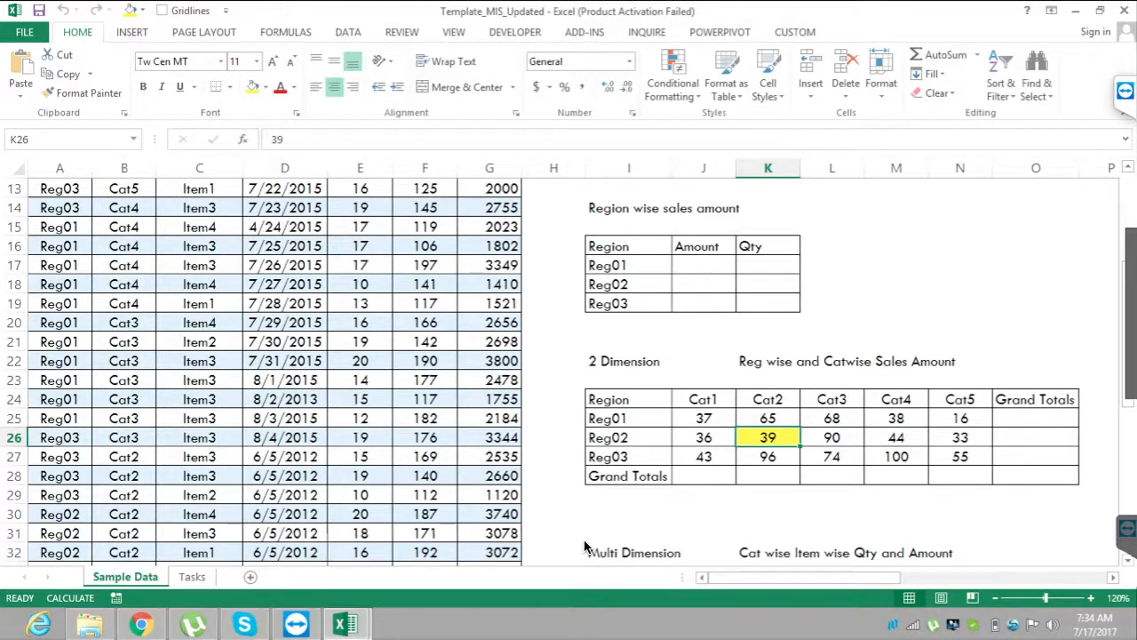
key("Left")
key("Left")
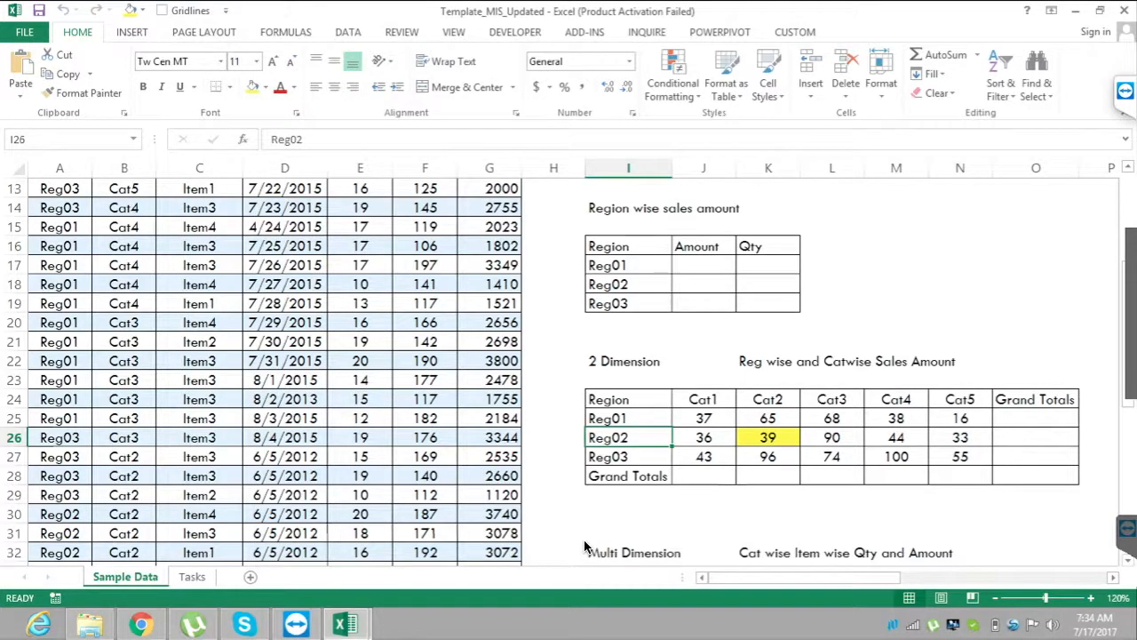
key("Right")
key("Right")
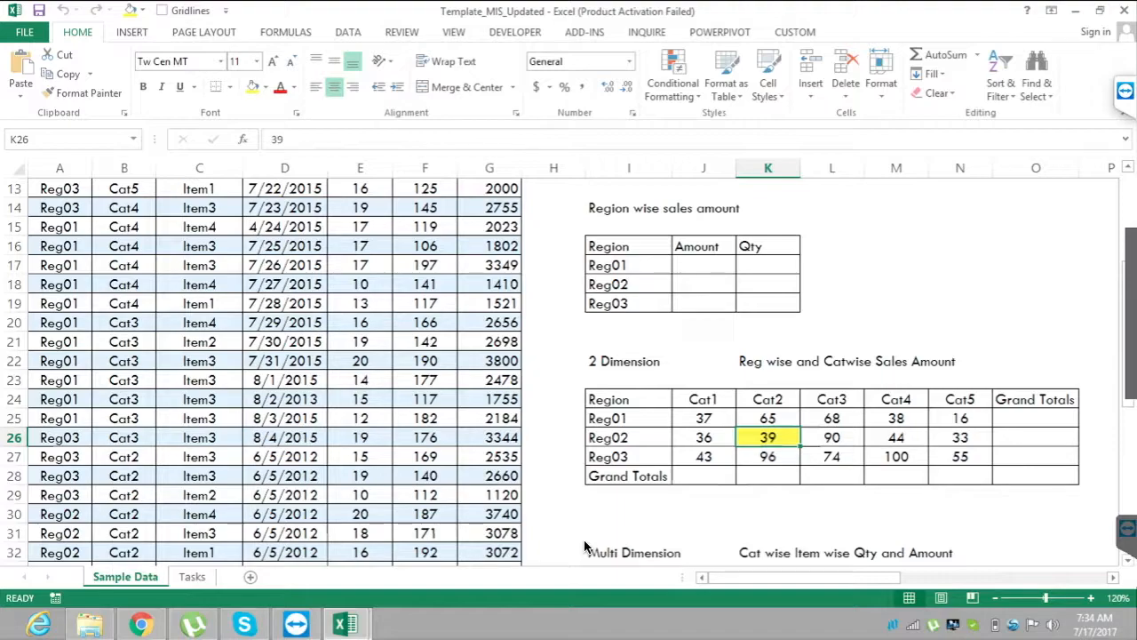
key("Left")
key("Left")
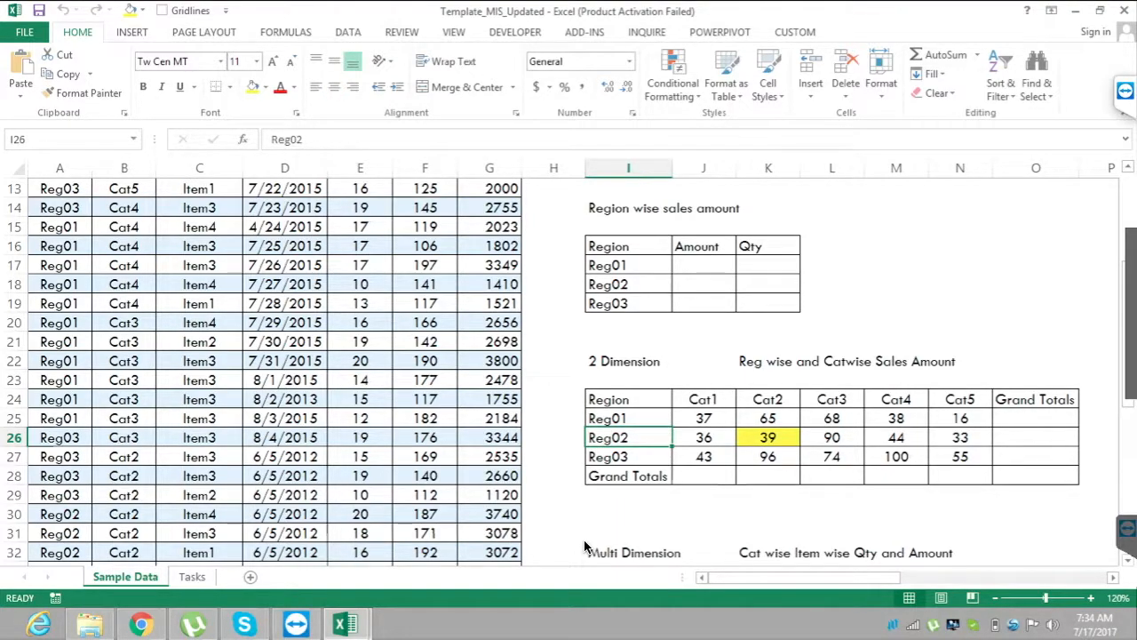
Check Reg01's Cat4 value in M25 and trace it back to the Reg01 row label in I25.
key("Right")
key("Right")
key("Right")
key("Right")
key("Up")
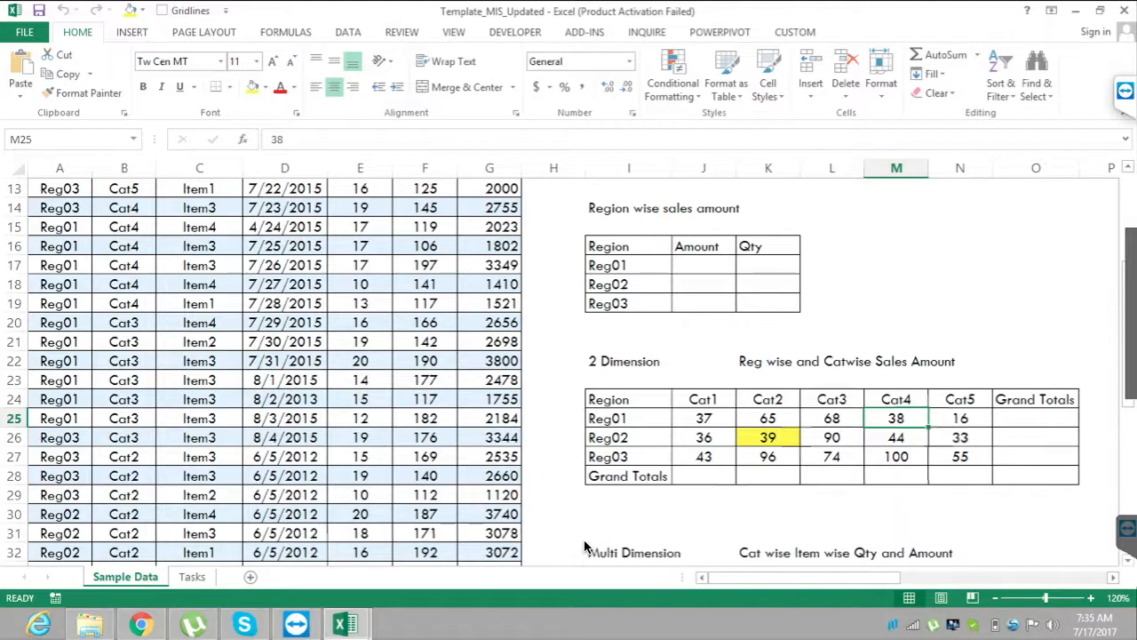
key("Left")
key("Left")
key("Left")
key("Left")
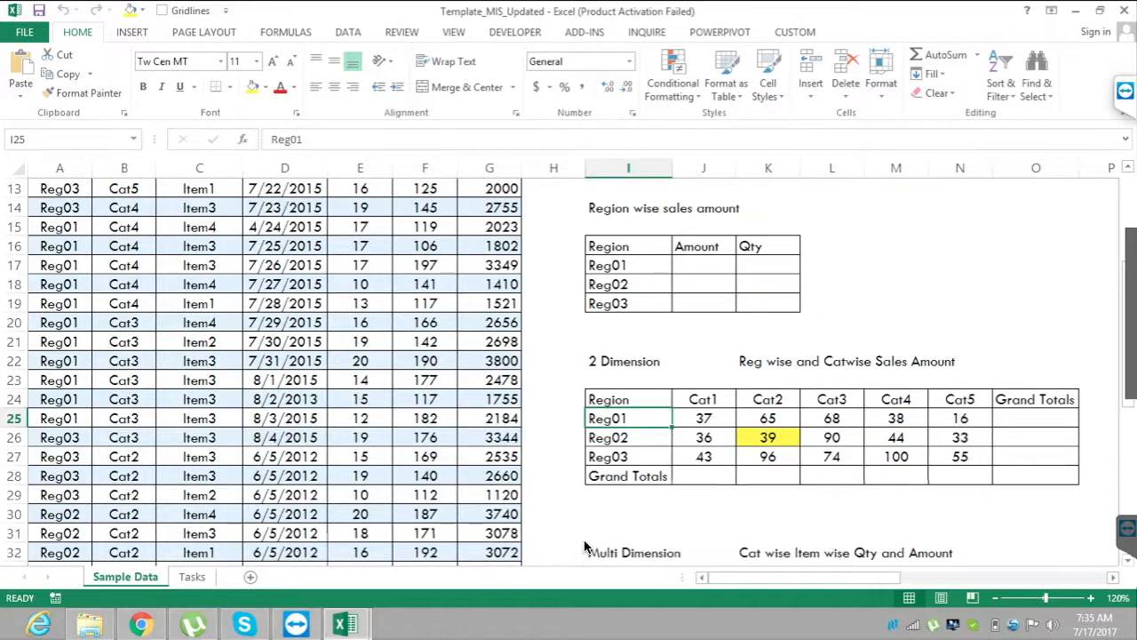
Move from the Reg01 row past the category headers and select the 2 Dimension report's title in I22.
key("Right")
key("Right")
key("Right")
key("Right")
key("Up")
key("F2")
key("Up")
key("Up")
key("Up")
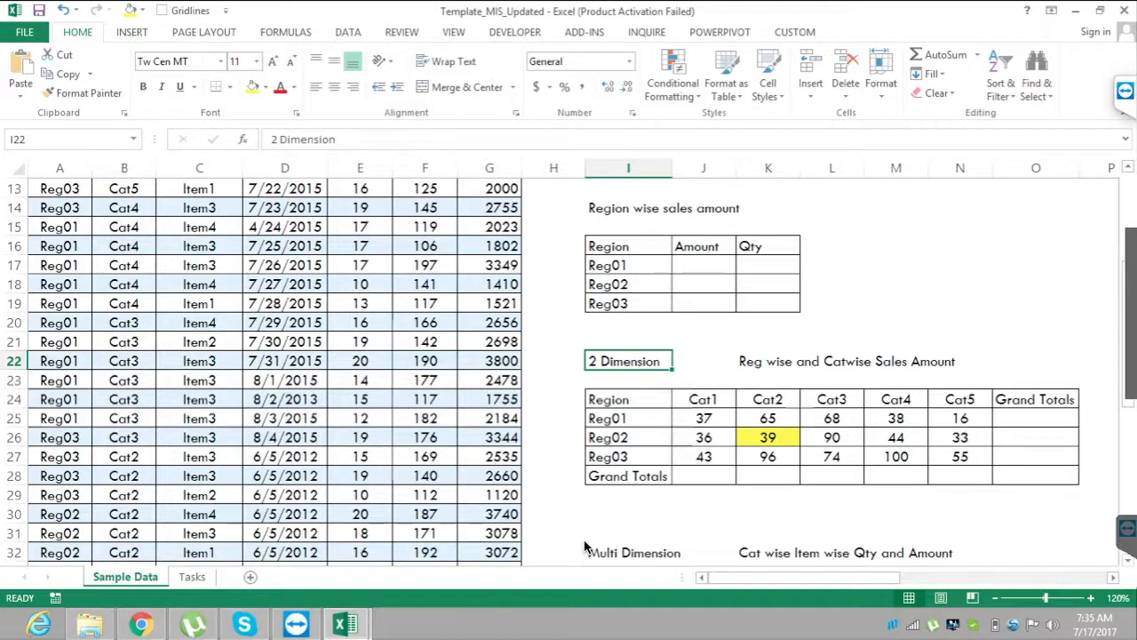
Highlight the Multi Dimension report's categories Cat01 to Cat04, item headers Item1 to Item4, and Cat01's Qty and Amt labels.
scroll(585, 546, "down", 2)
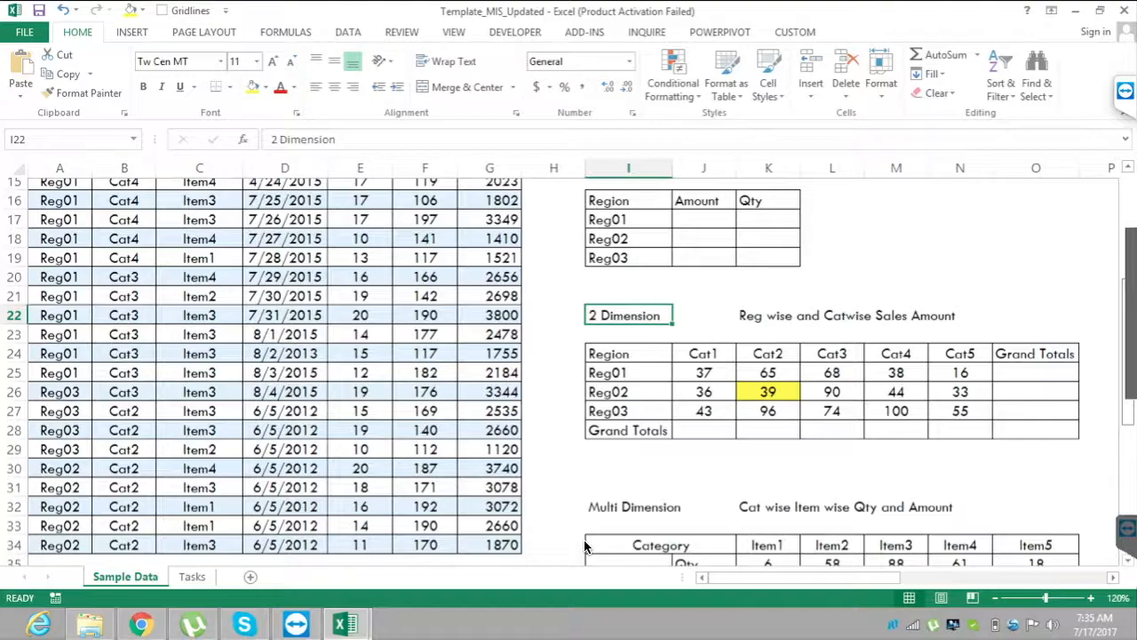
scroll(584, 547, "down", 2)
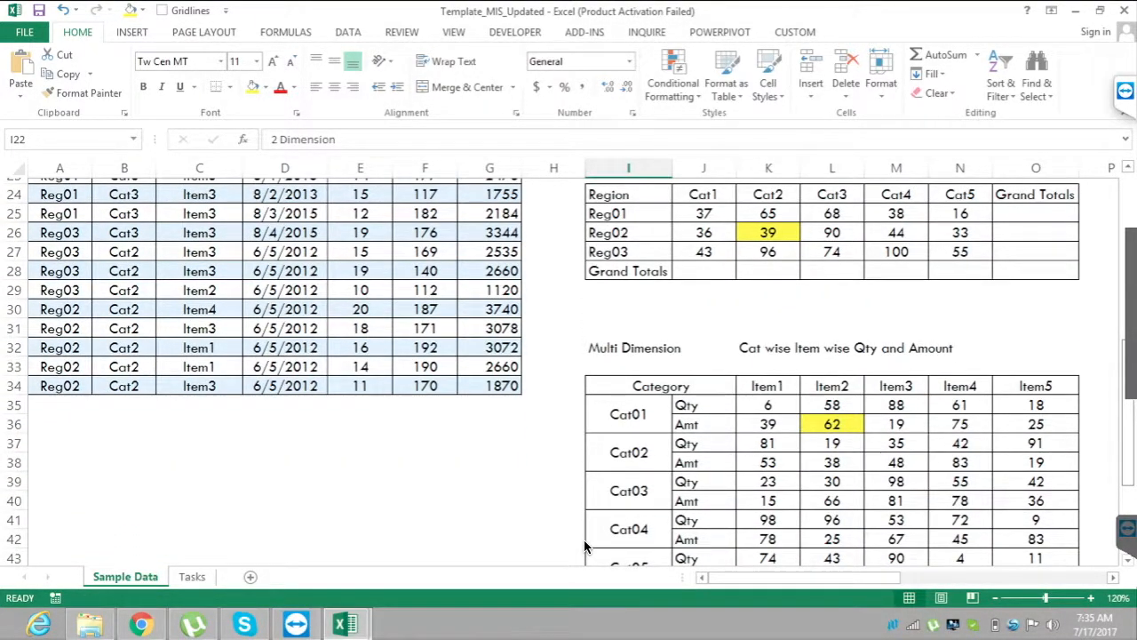
scroll(585, 546, "down", 1)
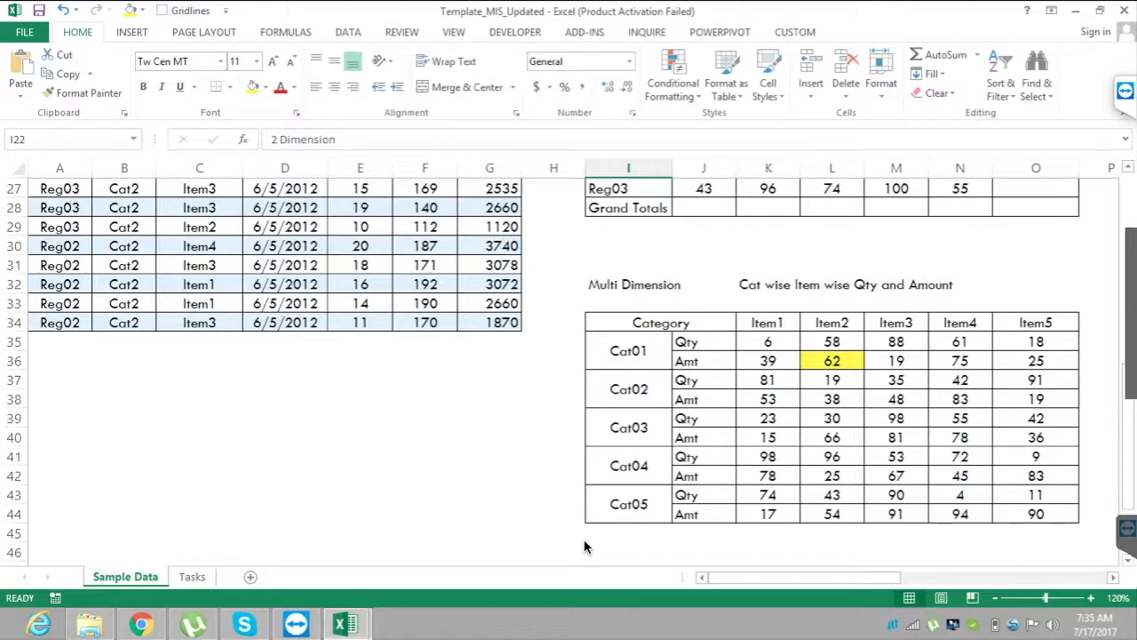
left_click_drag(628, 351, 628, 466)
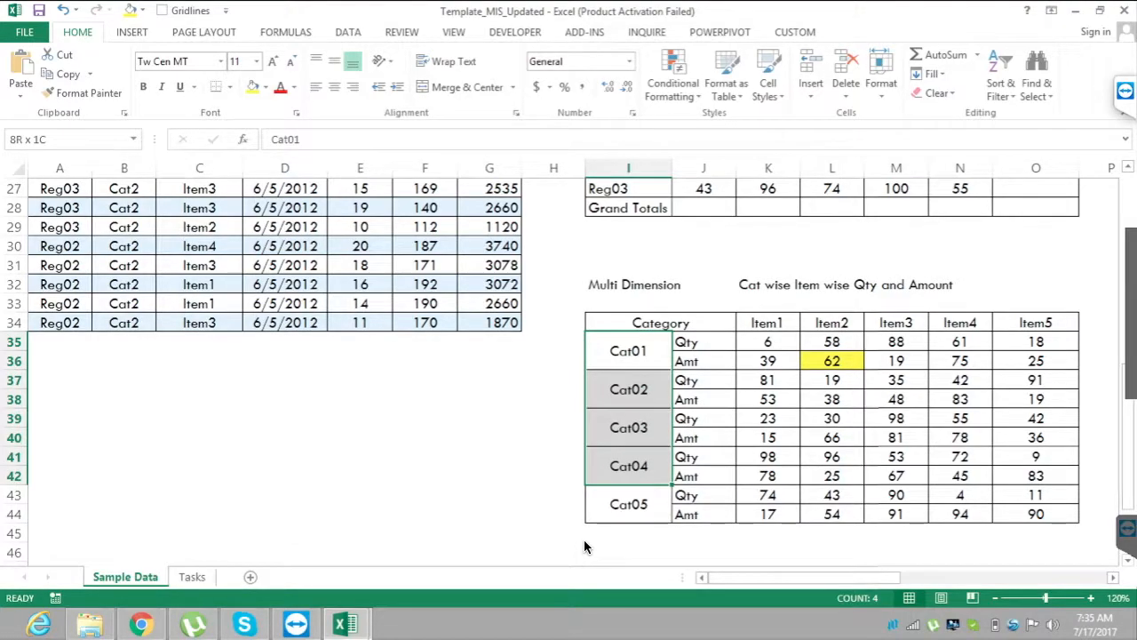
mouse_move(768, 322)
left_mouse_down()
mouse_move(832, 307)
mouse_move(959, 322)
left_mouse_up()
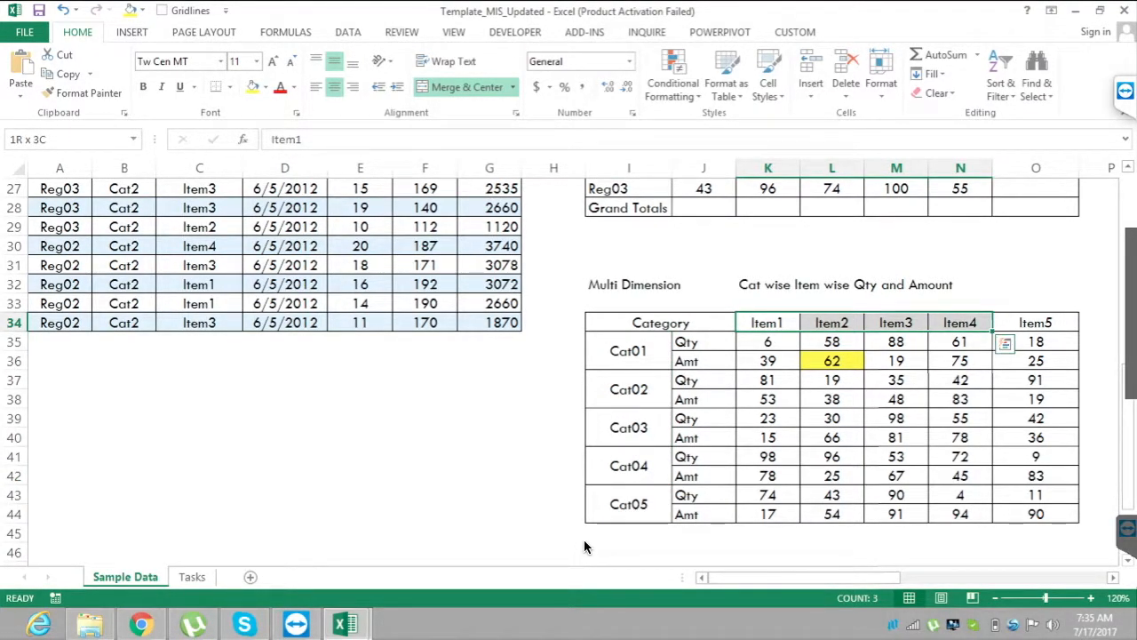
left_click(701, 342)
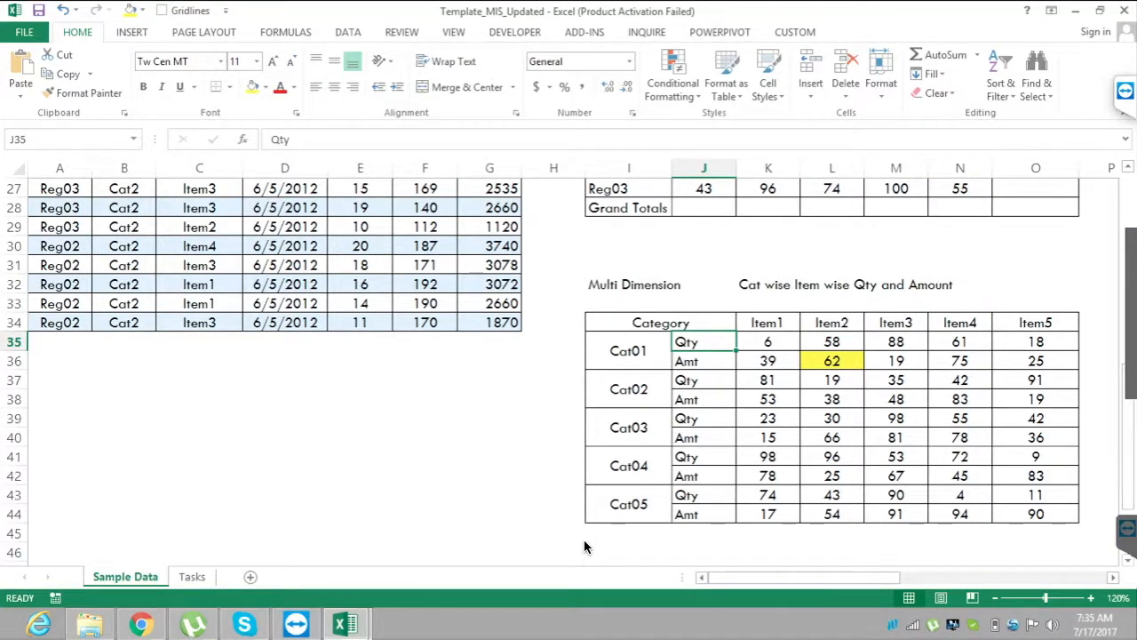
left_click(702, 360)
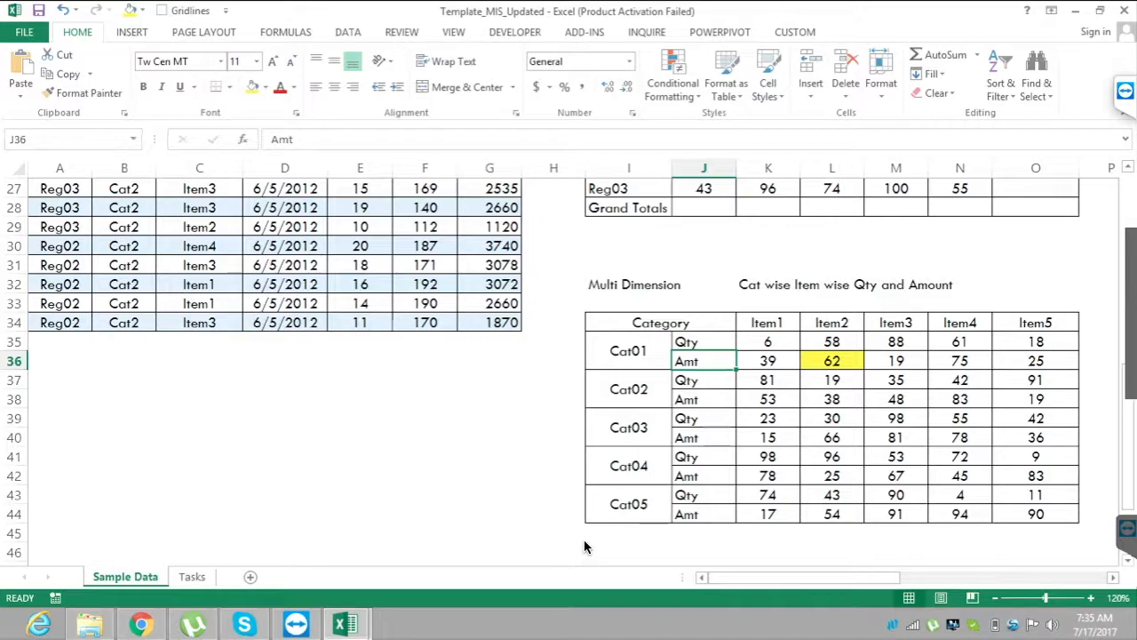
Examine the Multi Dimension report's values, including Cat01's Item2 amount in L36 and Cat03's Item3 quantity in M39.
key("Right")
key("Down")
key("Up")
key("Up")
key("Down")
key("Right")
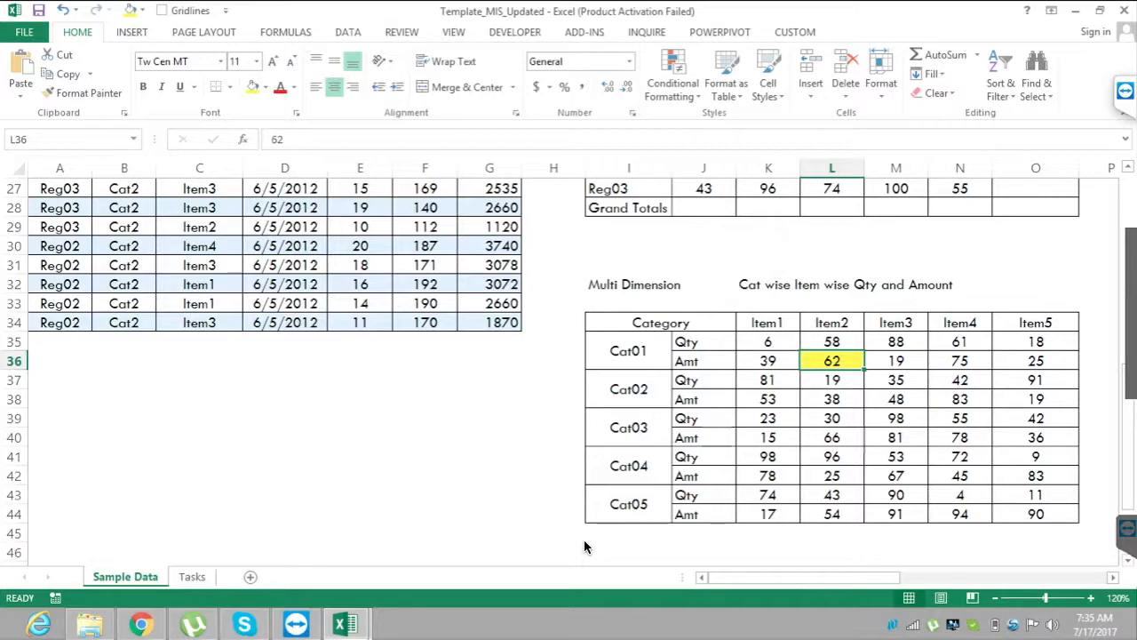
key("Right")
key("Down")
key("Down")
key("Down")
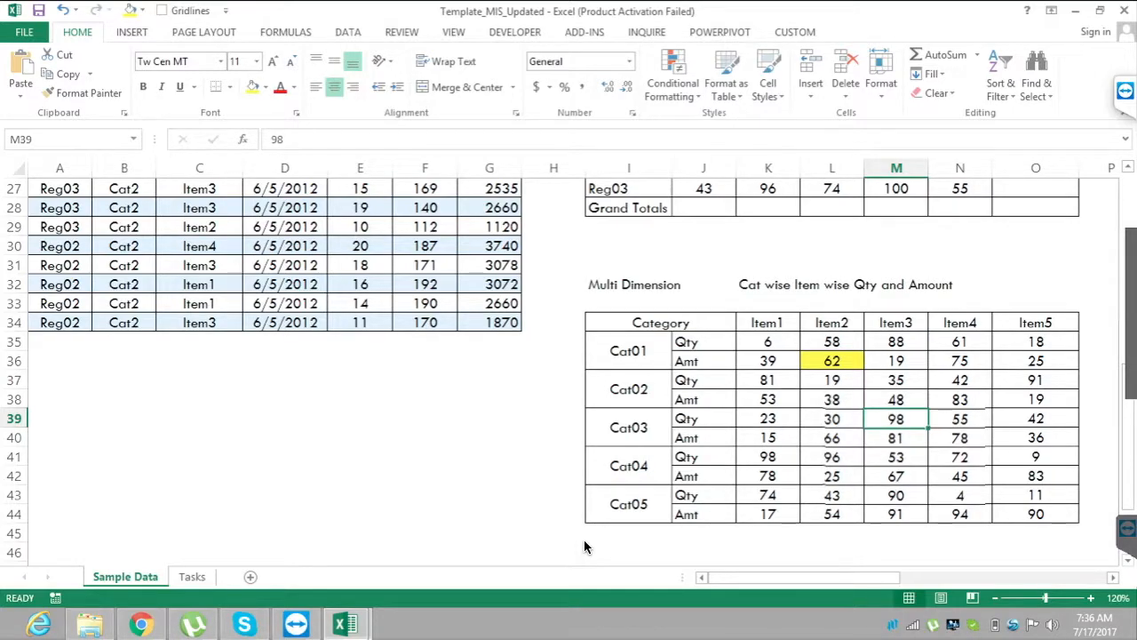
Highlight the raw data columns A:G and compare them with the report layouts beside them.
scroll(584, 546, "up", 5)
scroll(584, 546, "up", 4)
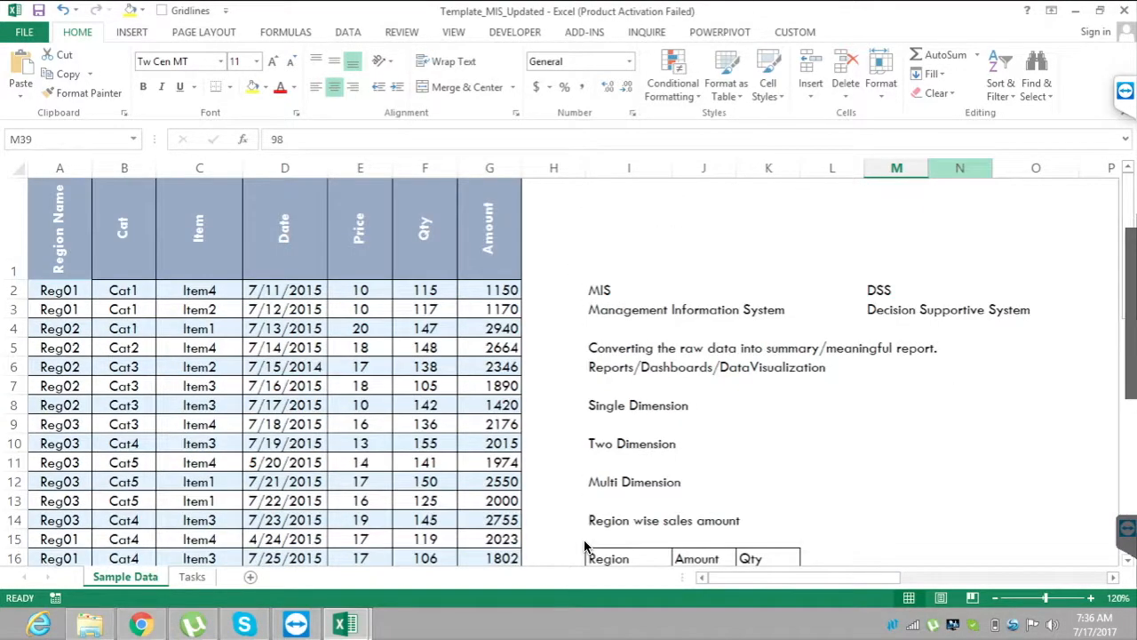
left_click_drag(59, 168, 489, 168)
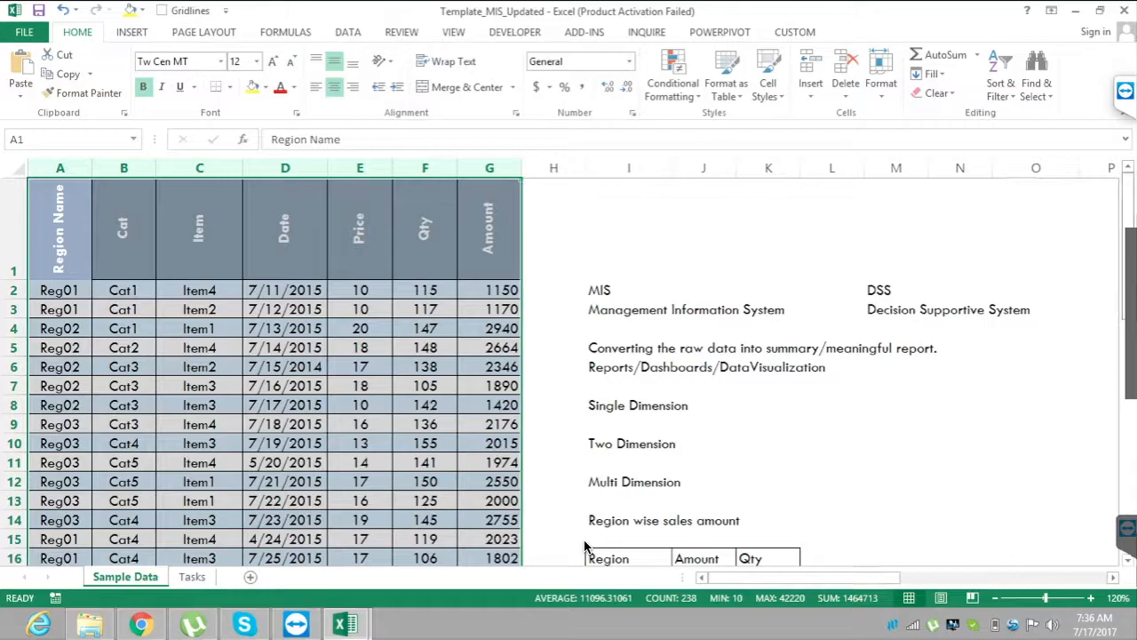
scroll(584, 547, "down", 8)
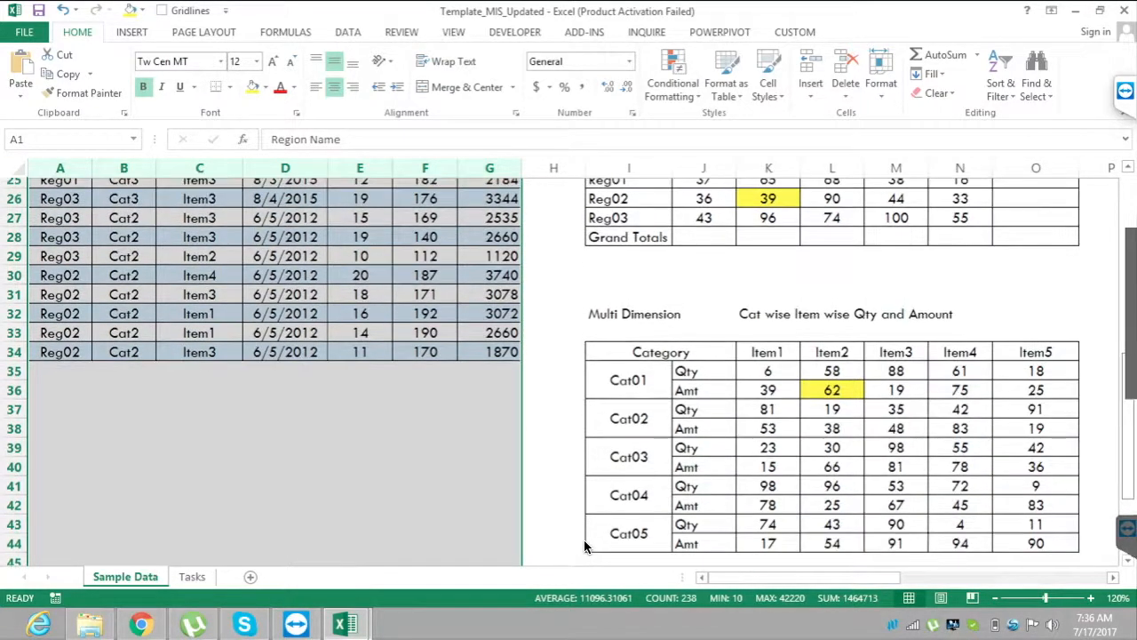
scroll(584, 546, "up", 5)
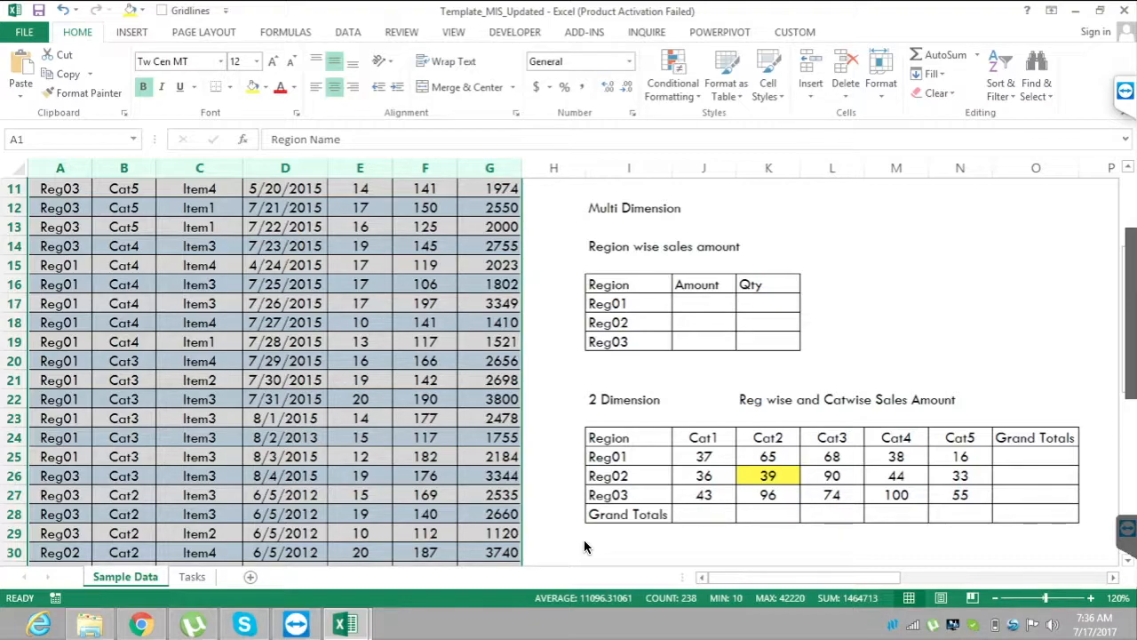
scroll(585, 546, "up", 4)
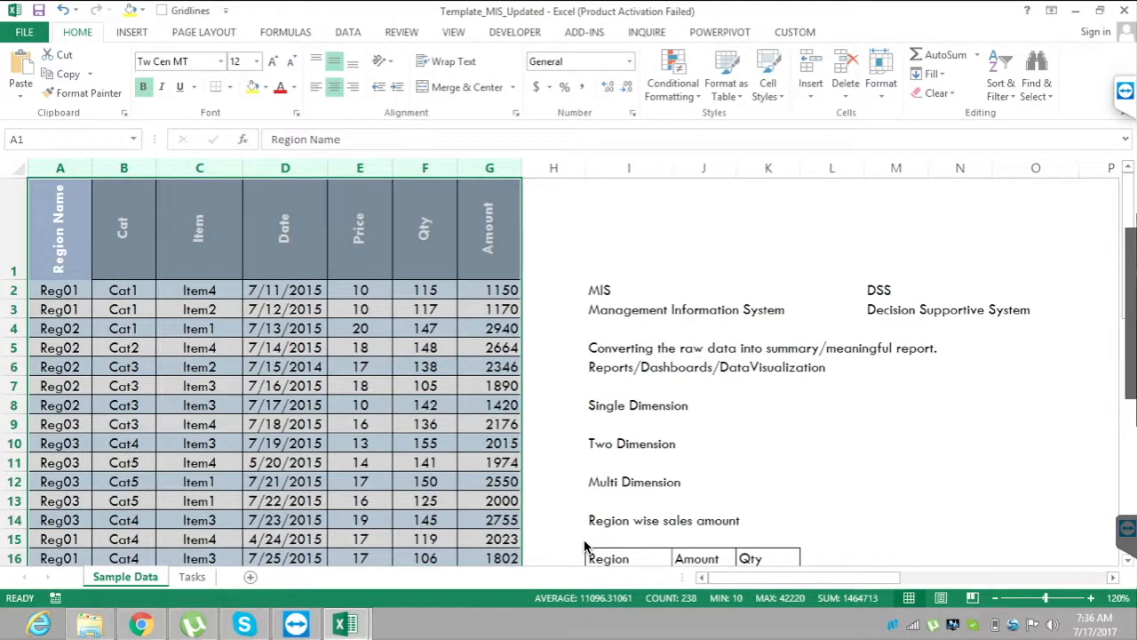
Open the SampleData workbook from the Batch_48 folder and select cell L12 on its Sample1 sheet.
left_click(629, 424)
left_click(90, 624)
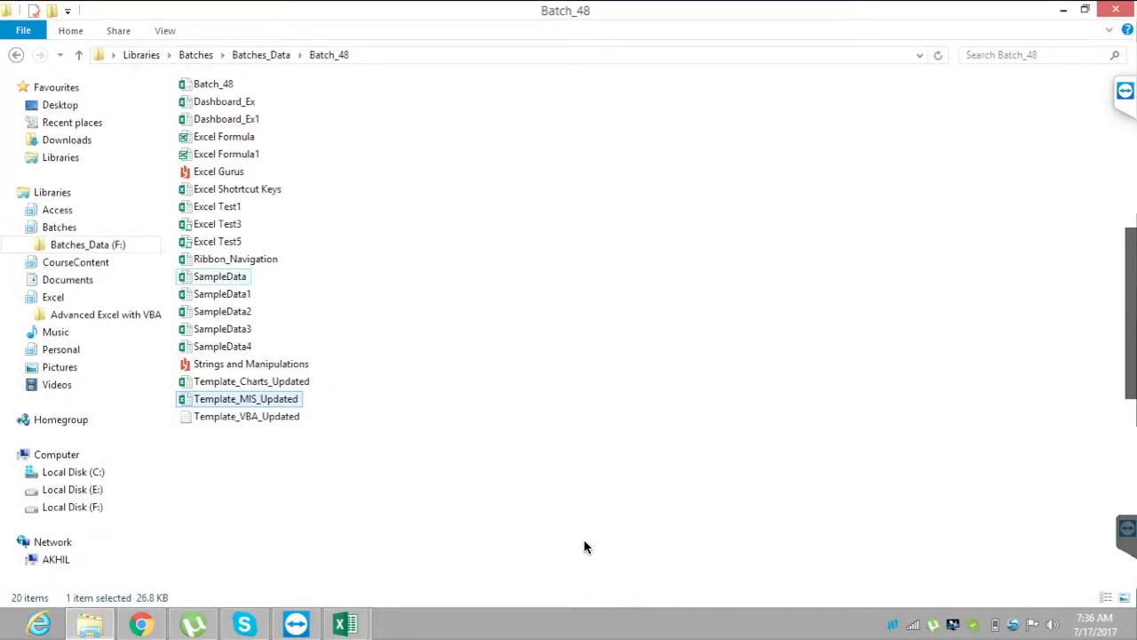
double_click(220, 276)
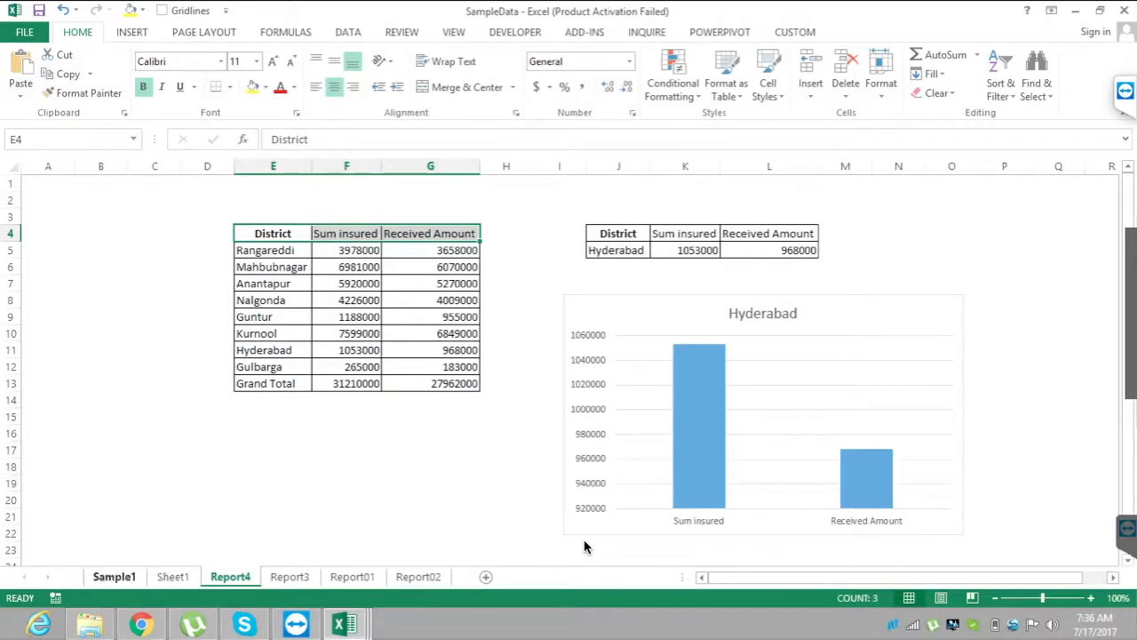
left_click(114, 576)
left_click(262, 366)
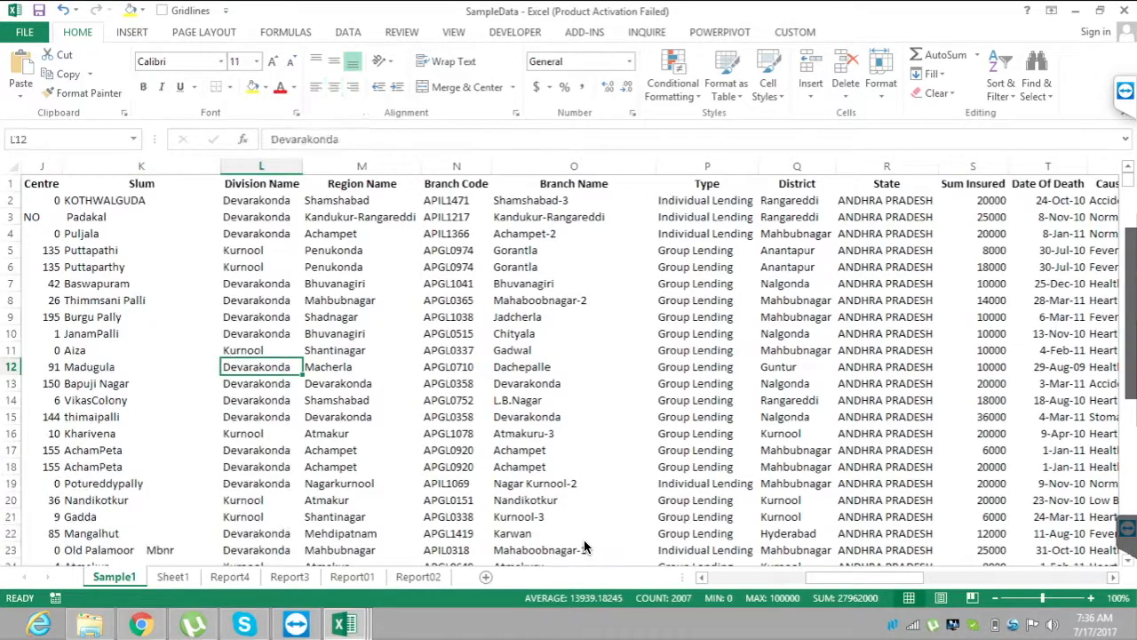
Review the Sample1 record in row 8 across its fields from Region Name to Settlement Type.
left_click(361, 300)
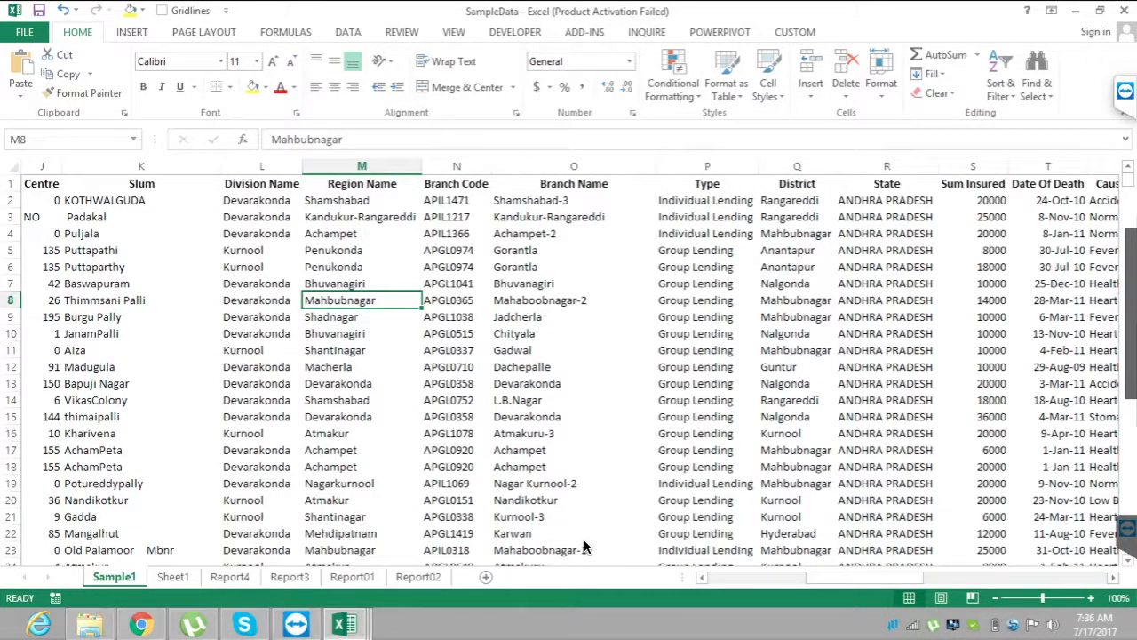
key("Right")
key("Right")
key("Right")
key("Right")
key("Right")
key("Right")
key("Right")
key("Right")
key("Right")
key("Right")
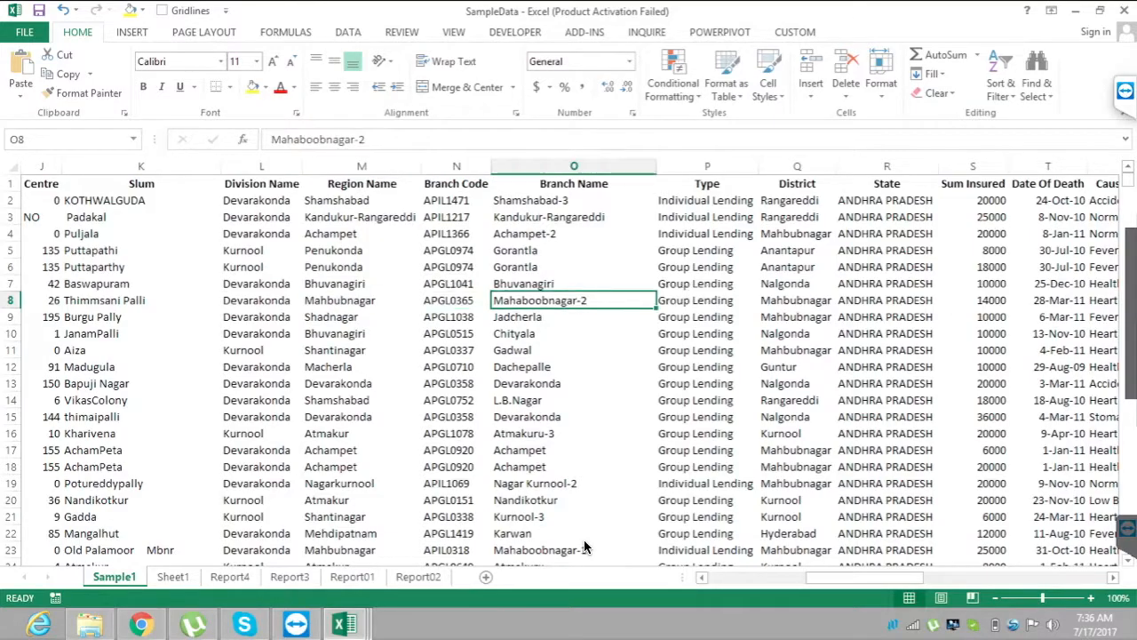
key("Right")
key("Right")
key("Right")
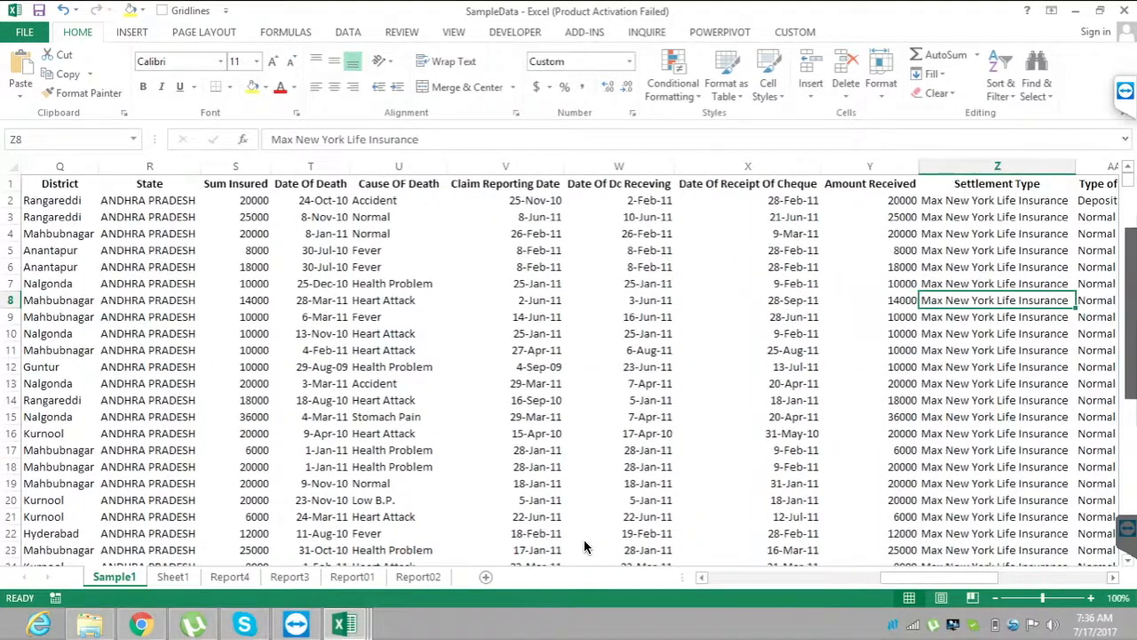
Check the extent of the Sample1 data from the Claim Status header to the last record, ending back at A1.
key("ctrl+Up")
key("ctrl+Left")
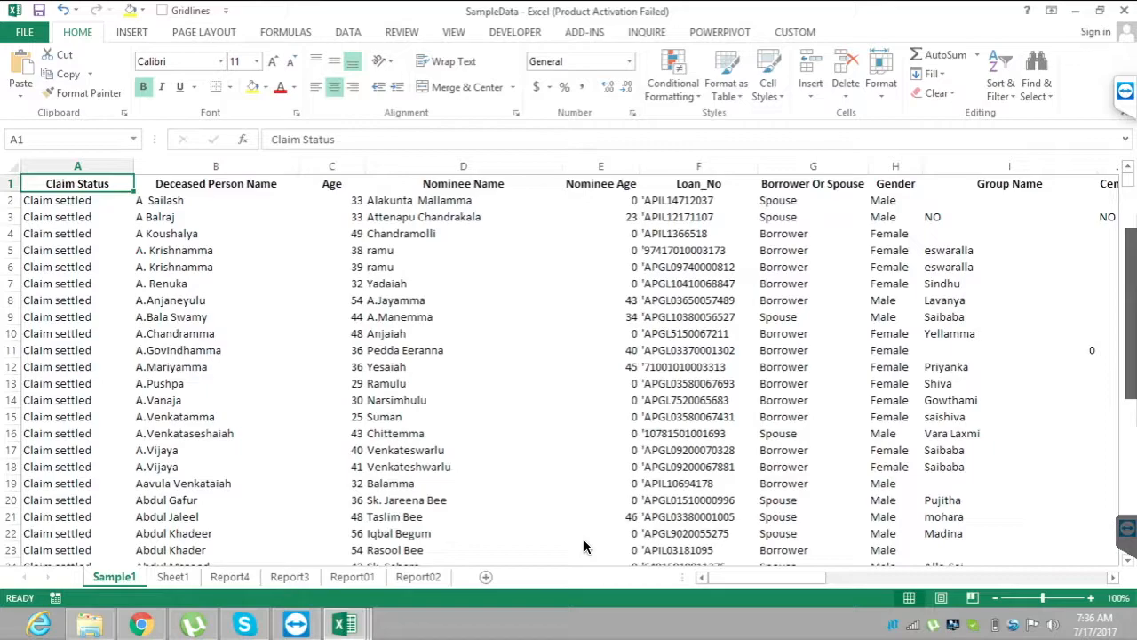
key("ctrl+Down")
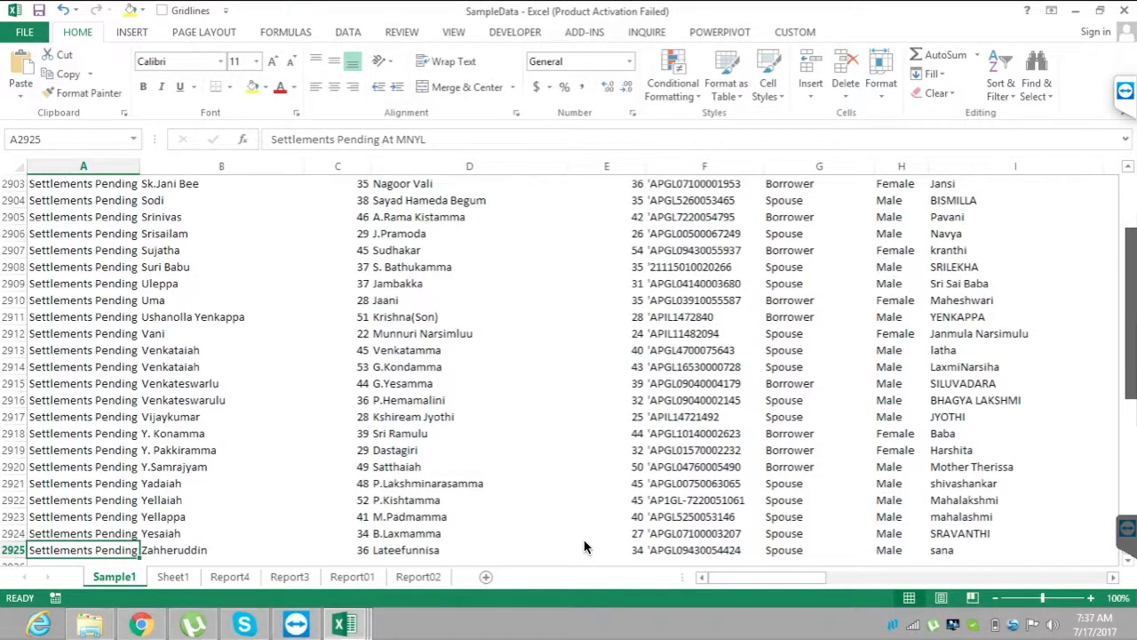
key("ctrl+Up")
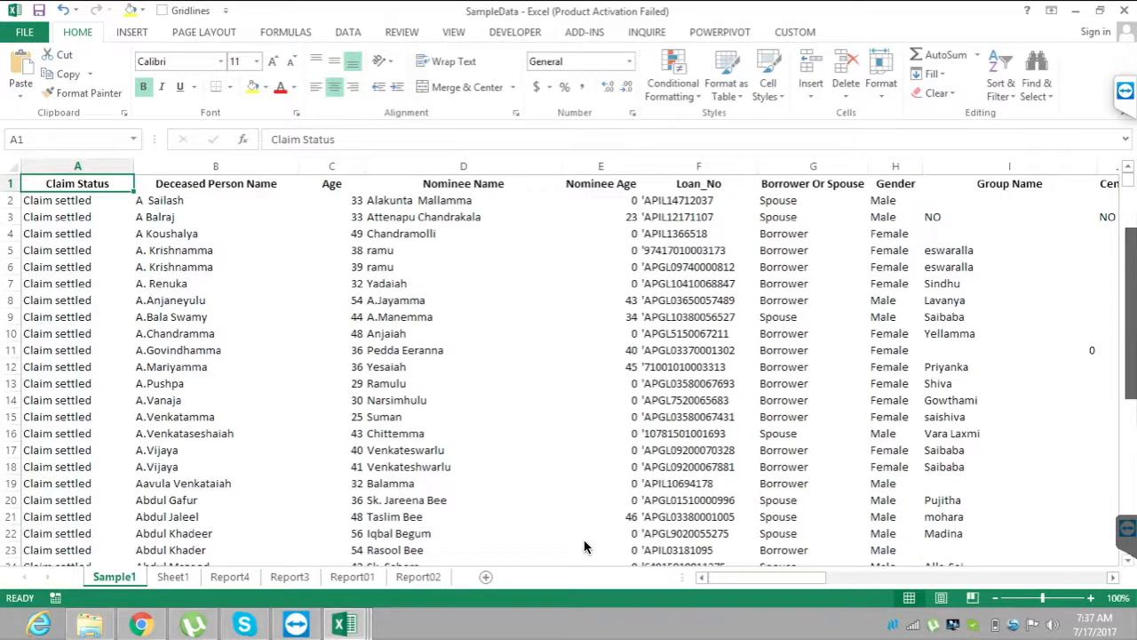
Review the Sample1 headers from Deceased Person Name through Gender, ending back at Claim Status.
key("Right")
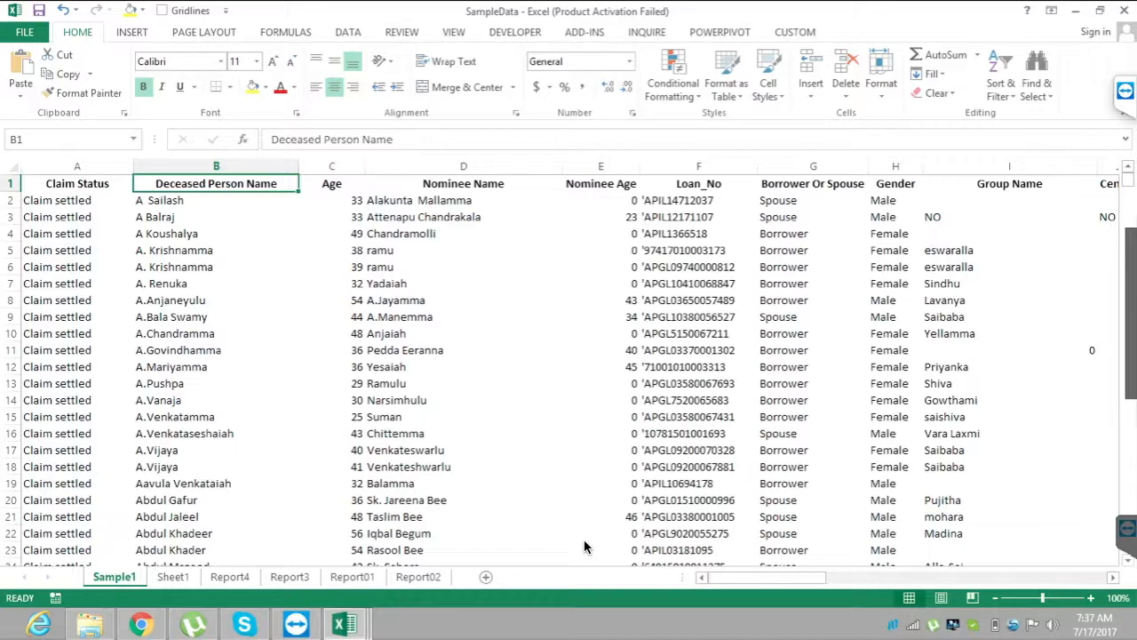
key("Right")
key("Right")
key("Right")
key("Right")
key("Right")
key("Right")
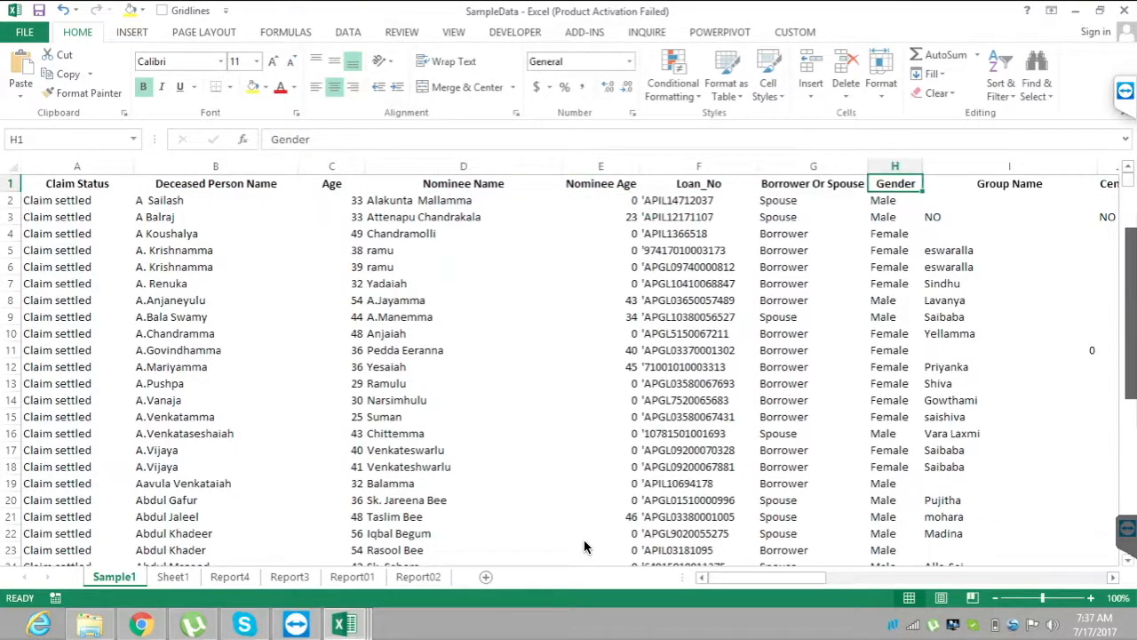
key("Home")
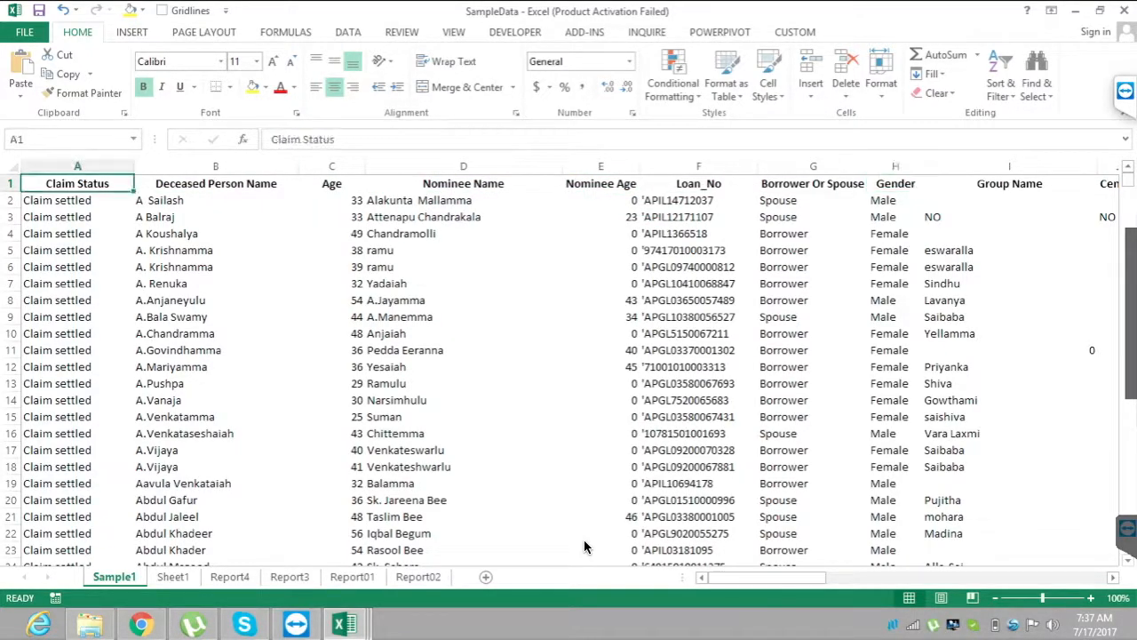
Highlight the full Sample1 header row from Claim Status to StateOffice, then go back to A1.
key("ctrl+shift+Right")
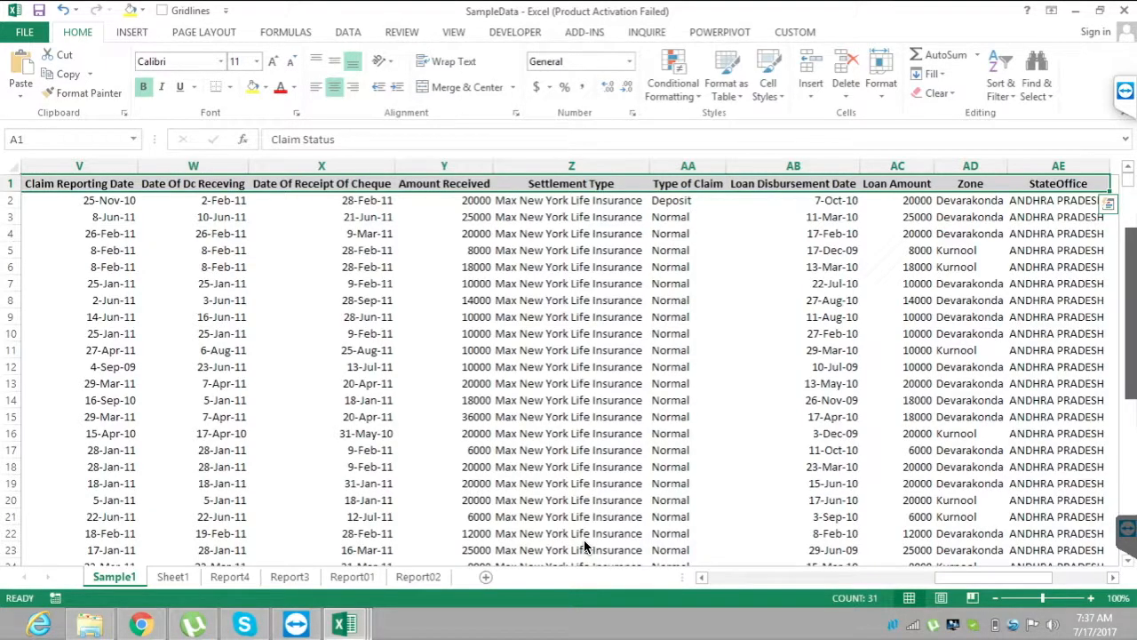
key("Home")
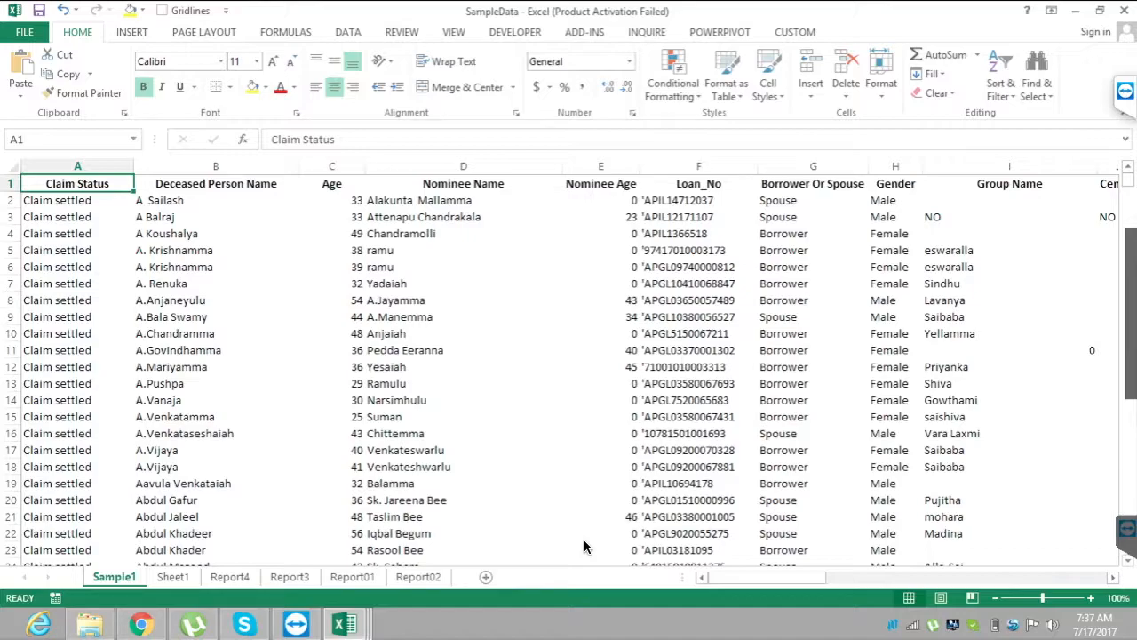
key("ctrl+shift+Right")
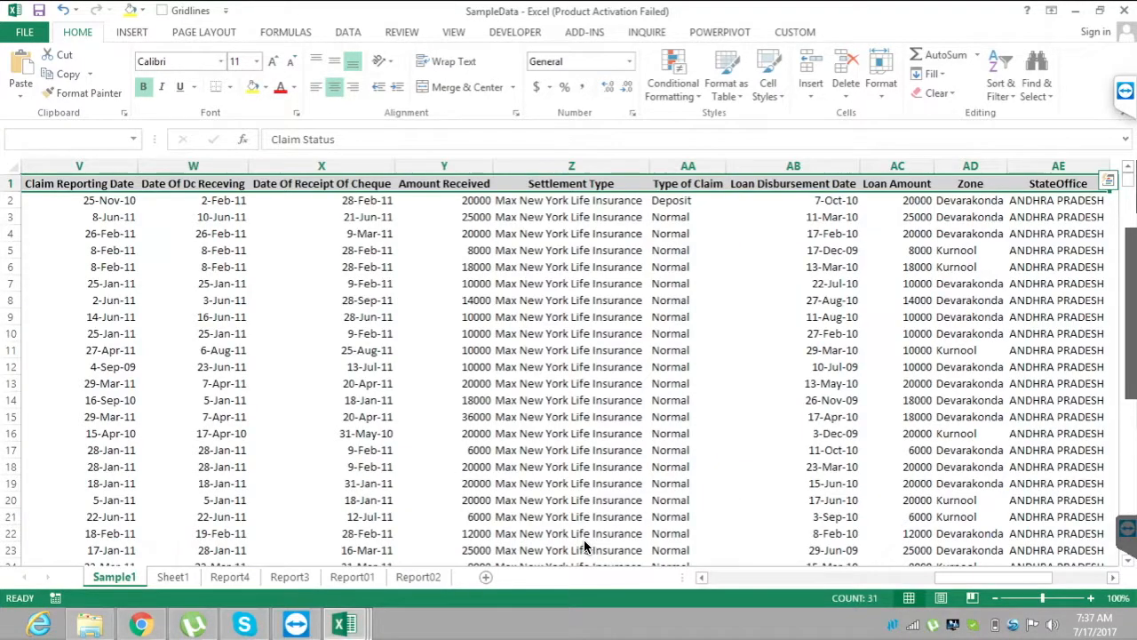
key("ctrl+Home")
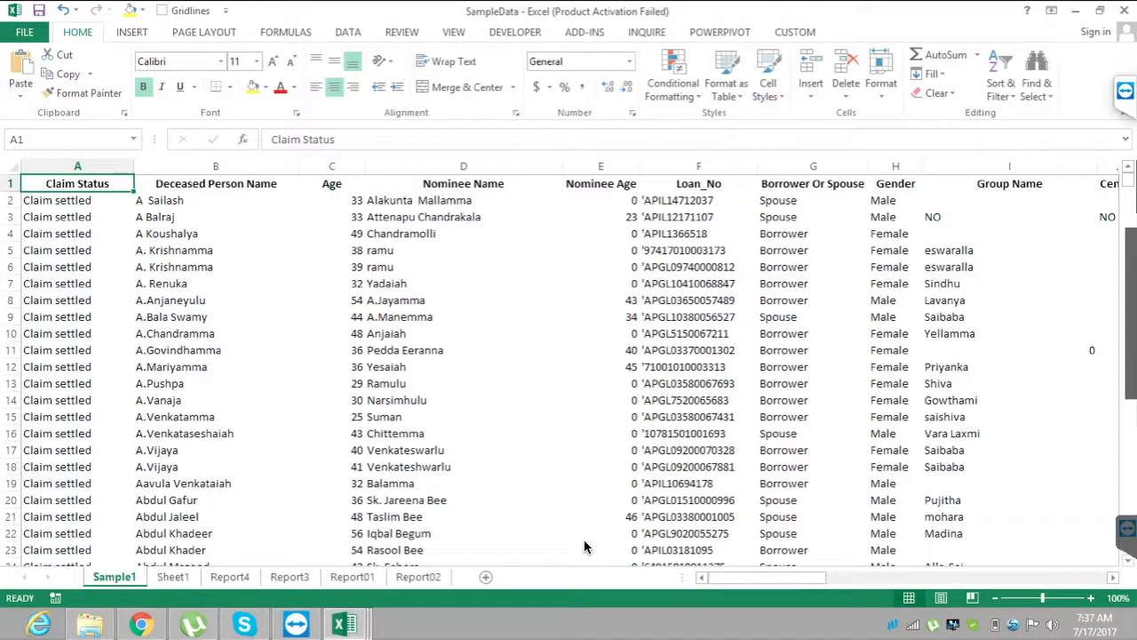
Examine the Sample1 headers one by one from Deceased Person Name to Date Of Dc Receving, ending back at A1.
key("Right")
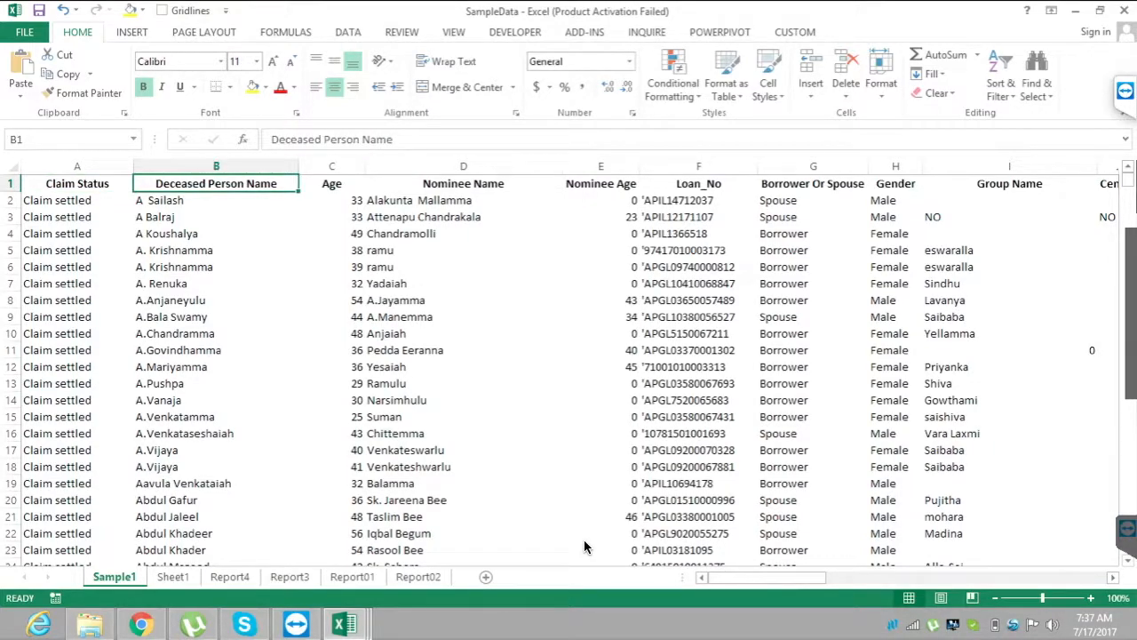
key("Right")
key("Right")
key("Right")
key("Right")
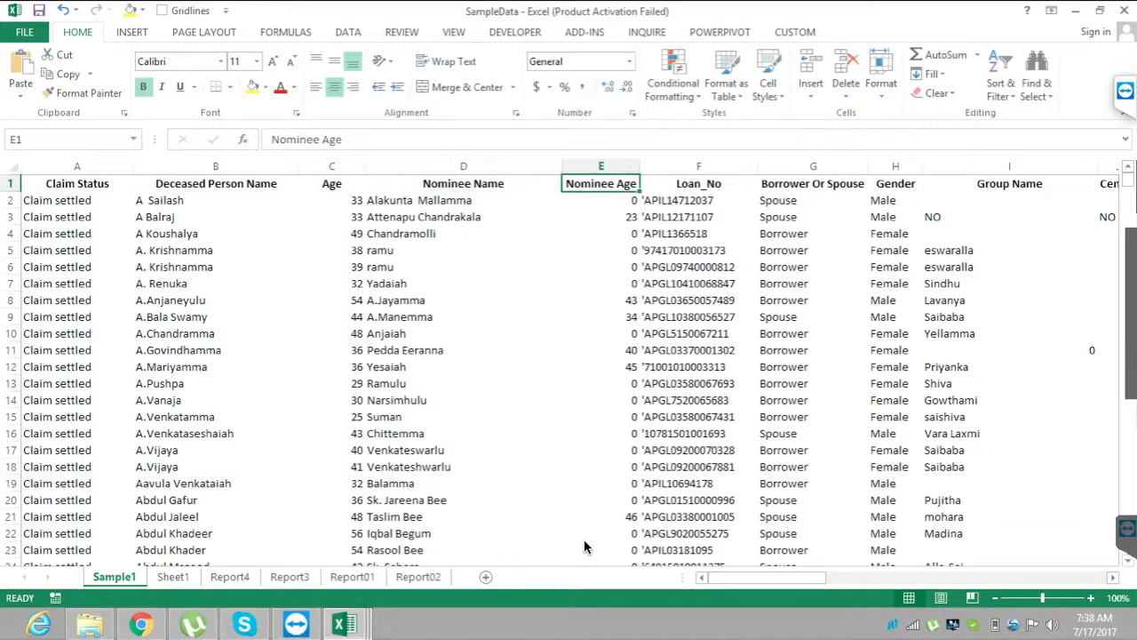
key("Right")
key("Right")
key("Right")
key("Right")
key("Right")
key("Right")
key("Right")
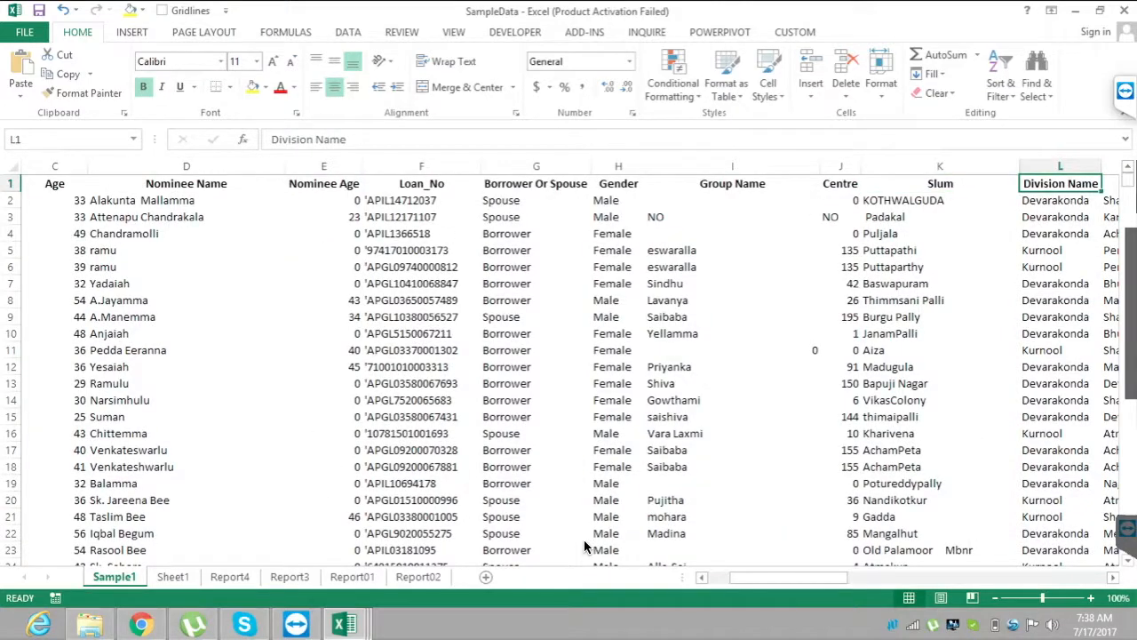
key("Right")
key("Right")
key("Right")
key("Right")
key("Right")
key("Right")
key("Right")
key("Right")
key("Right")
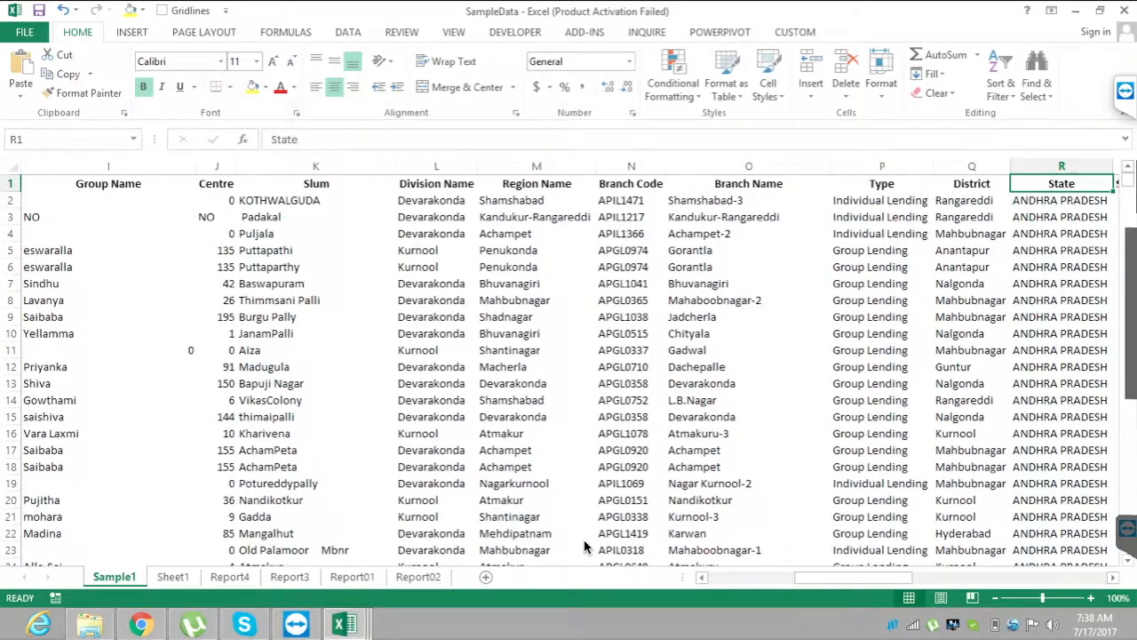
key("Right")
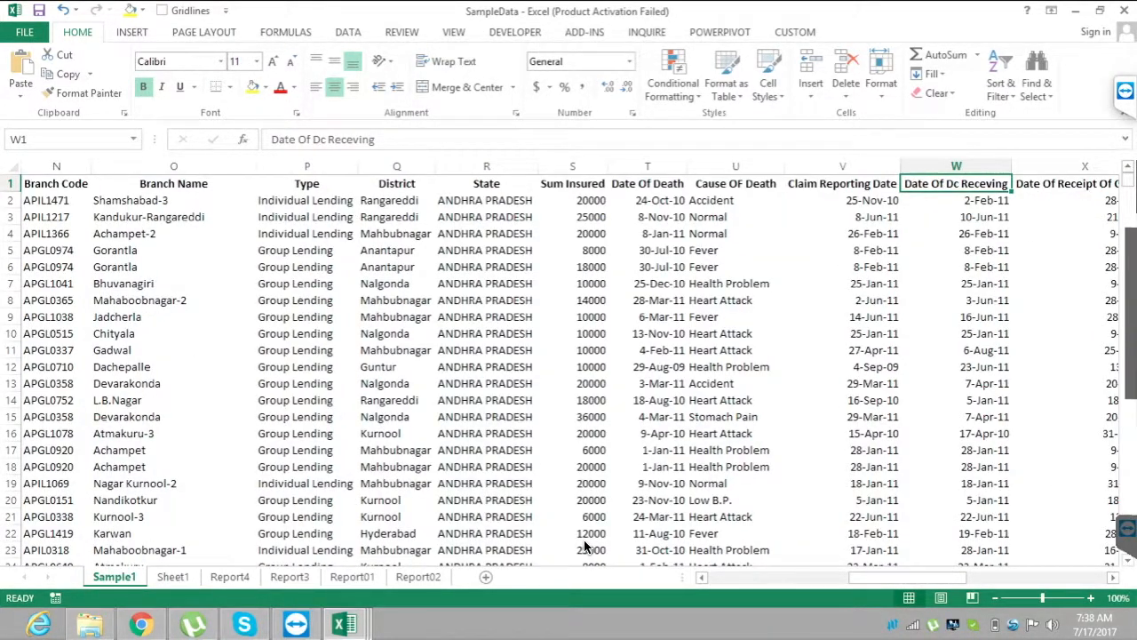
key("ctrl+Home")
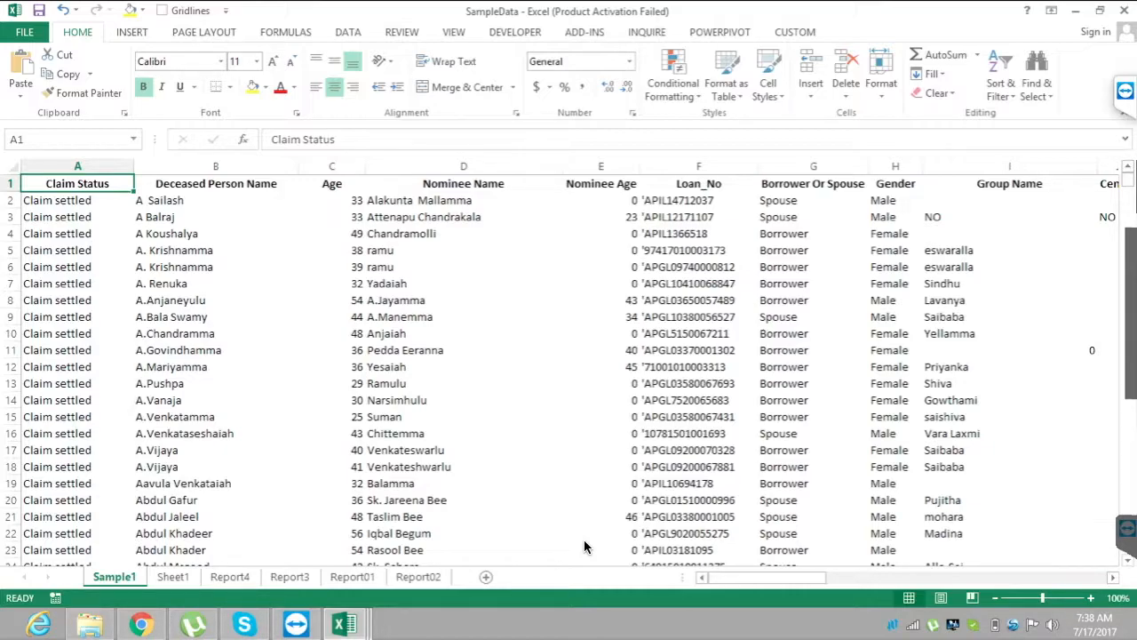
Show Sheet1 and highlight its list of report names in E3:E11, ending on Claim Satus Report in E3.
key("ctrl+Page_Down")
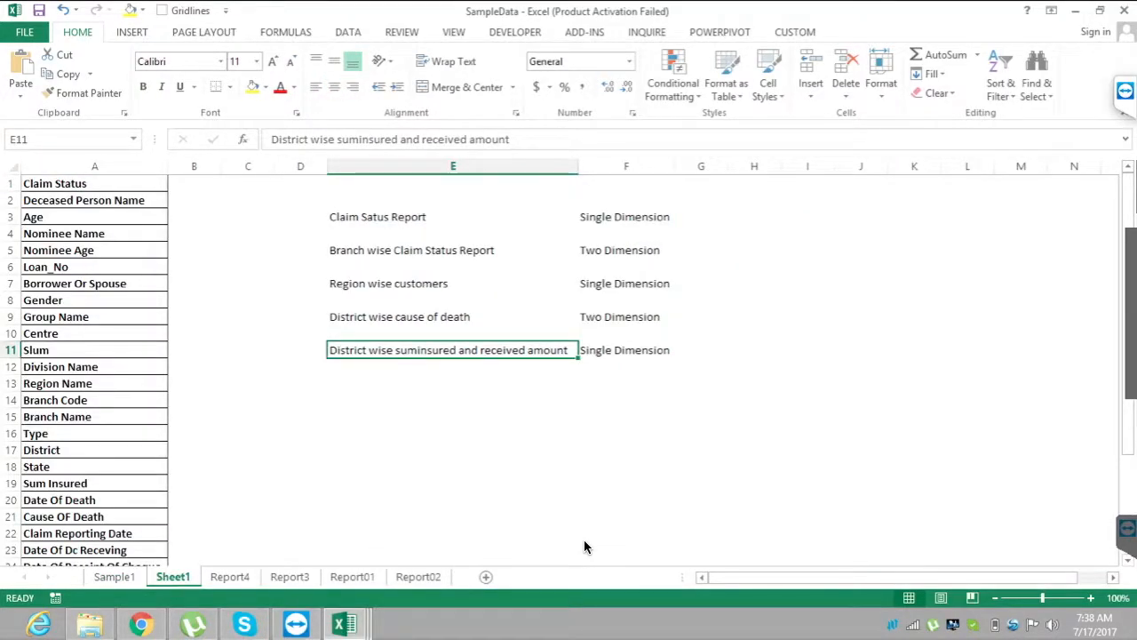
key("ctrl+Up")
key("ctrl+Up")
key("ctrl+Up")
key("ctrl+Up")
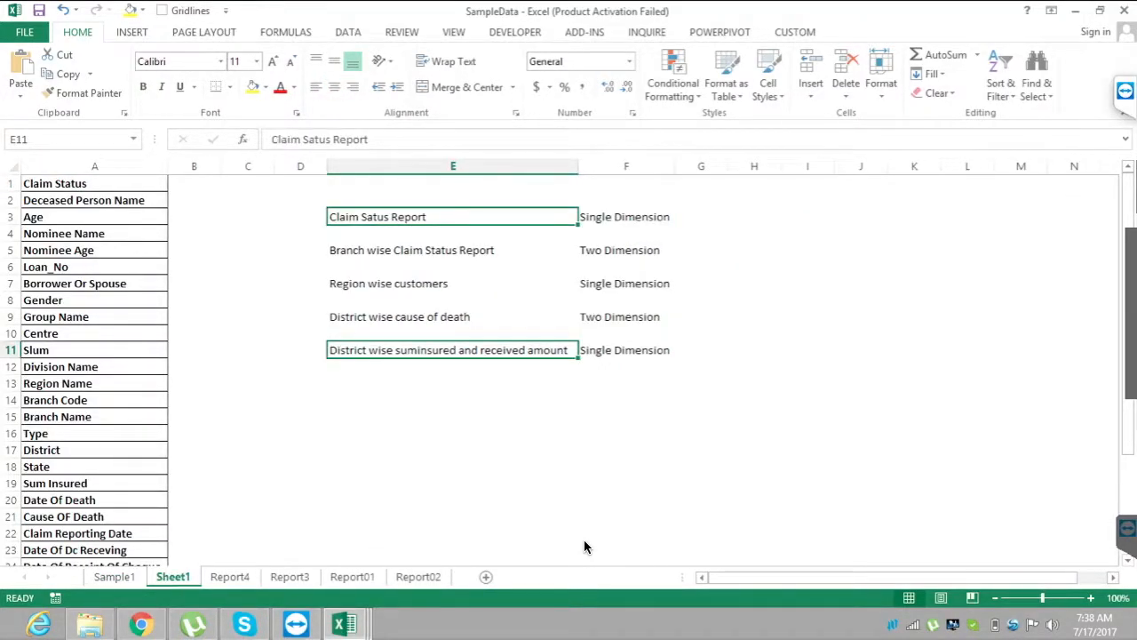
key("ctrl+shift+Down")
key("ctrl+shift+Down")
key("ctrl+shift+Down")
key("ctrl+shift+Down")
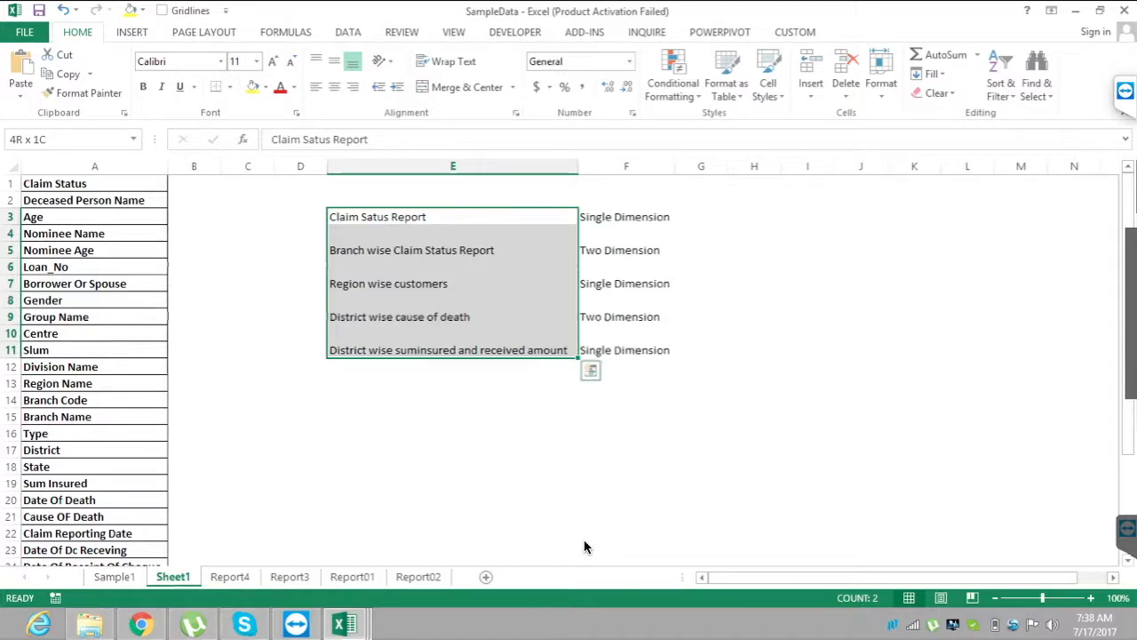
key("shift+BackSpace")
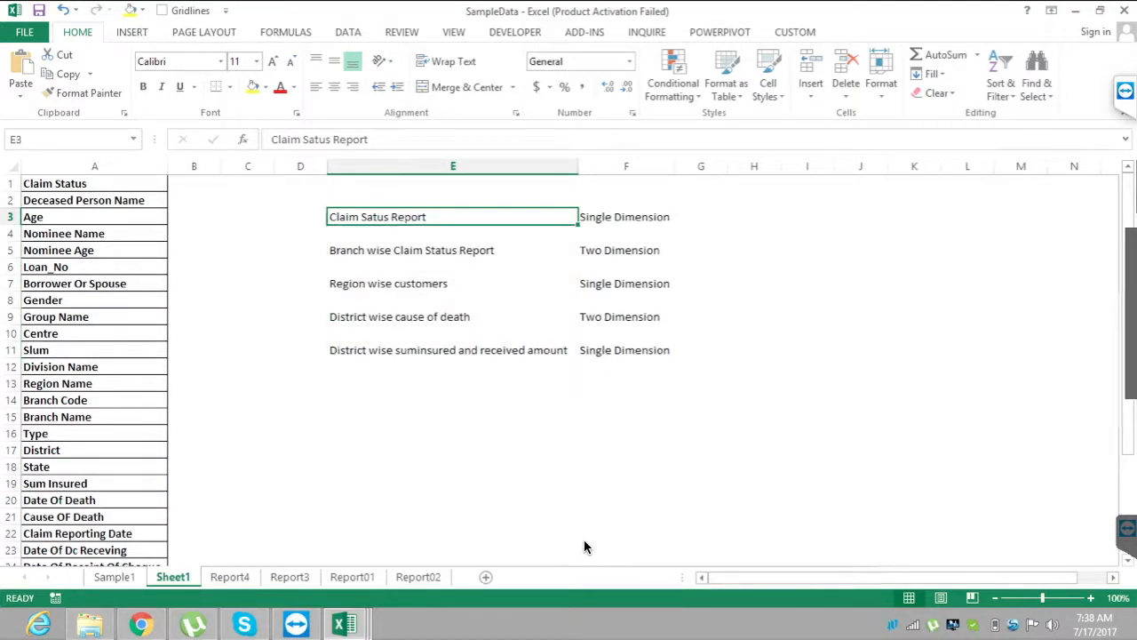
Compare each Sheet1 report name from Claim Satus Report to District wise cause of death with its dimension type in column F.
key("Right")
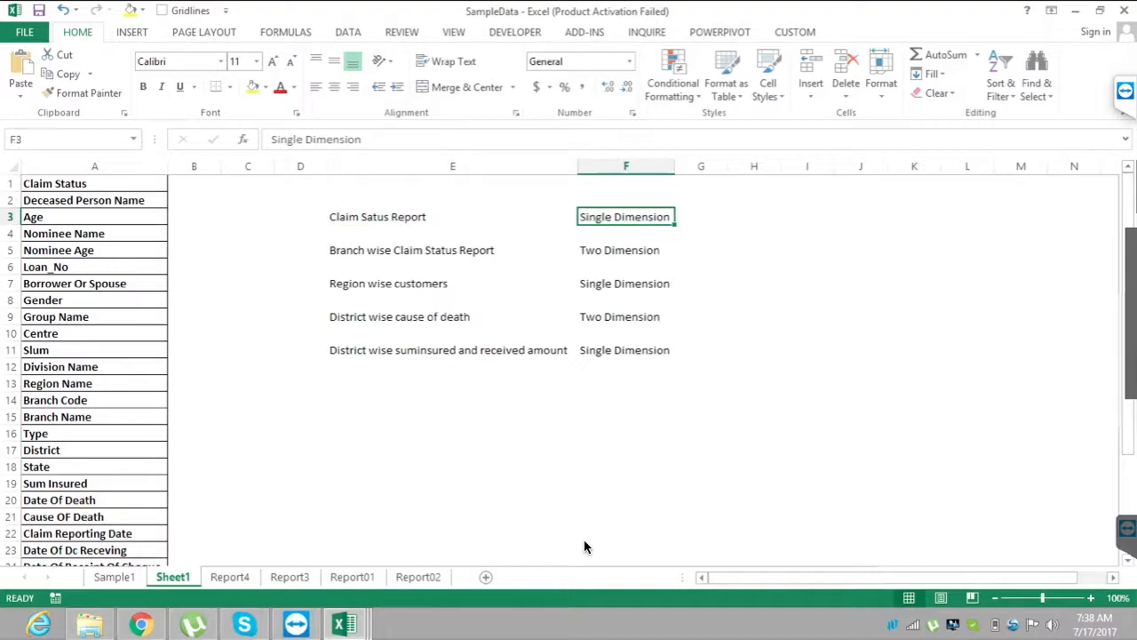
key("Left")
key("Down")
key("Down")
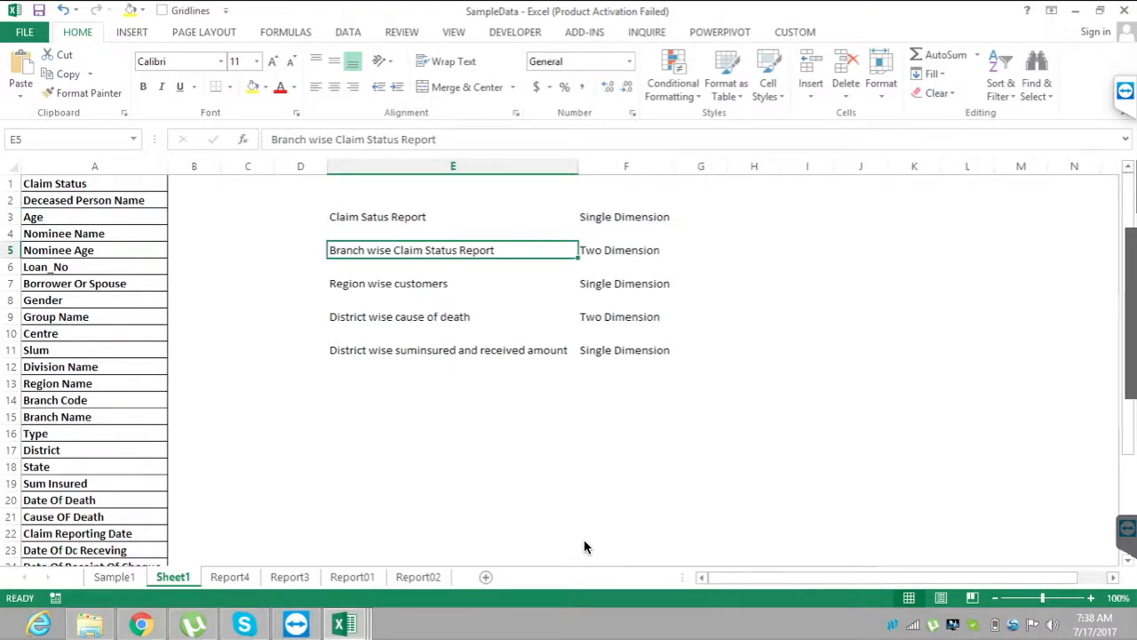
key("Right")
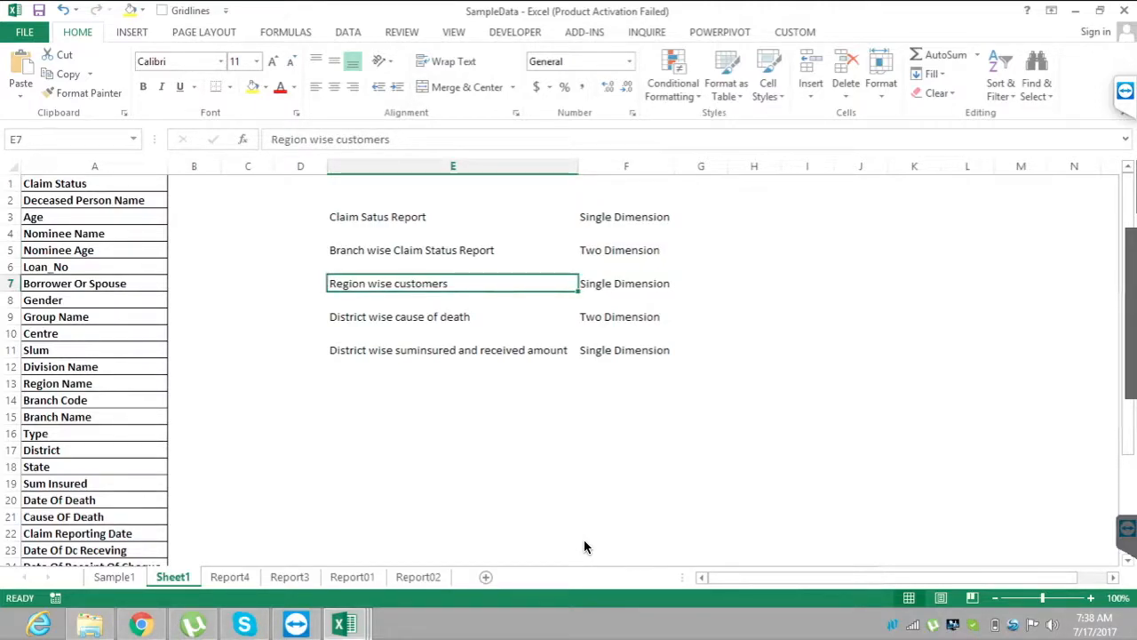
key("Right")
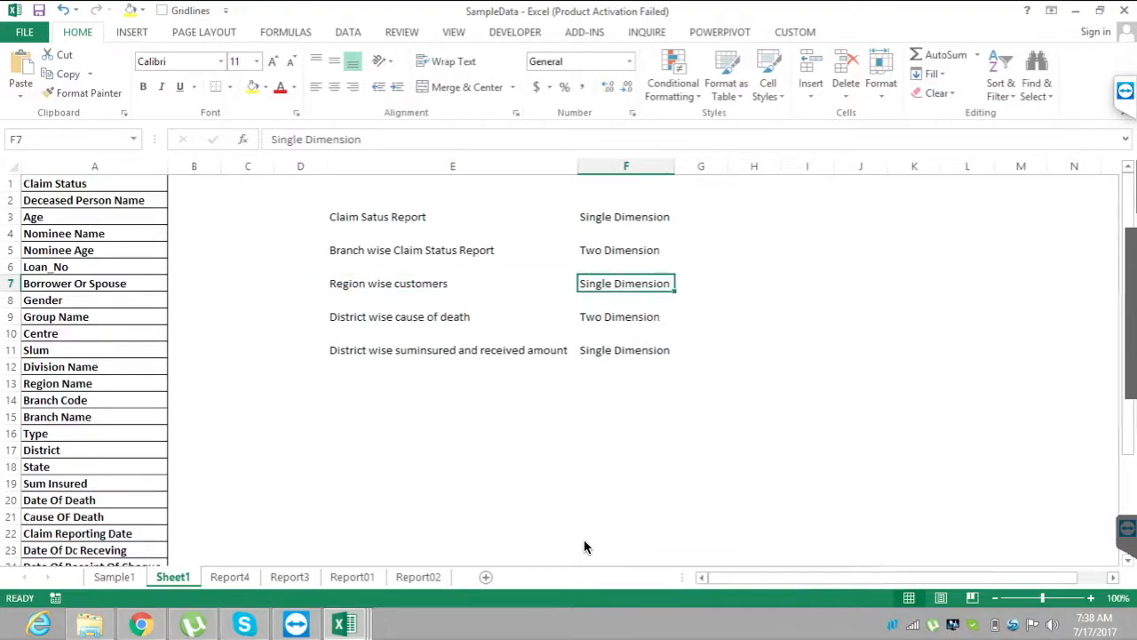
key("Left")
key("Down")
key("Down")
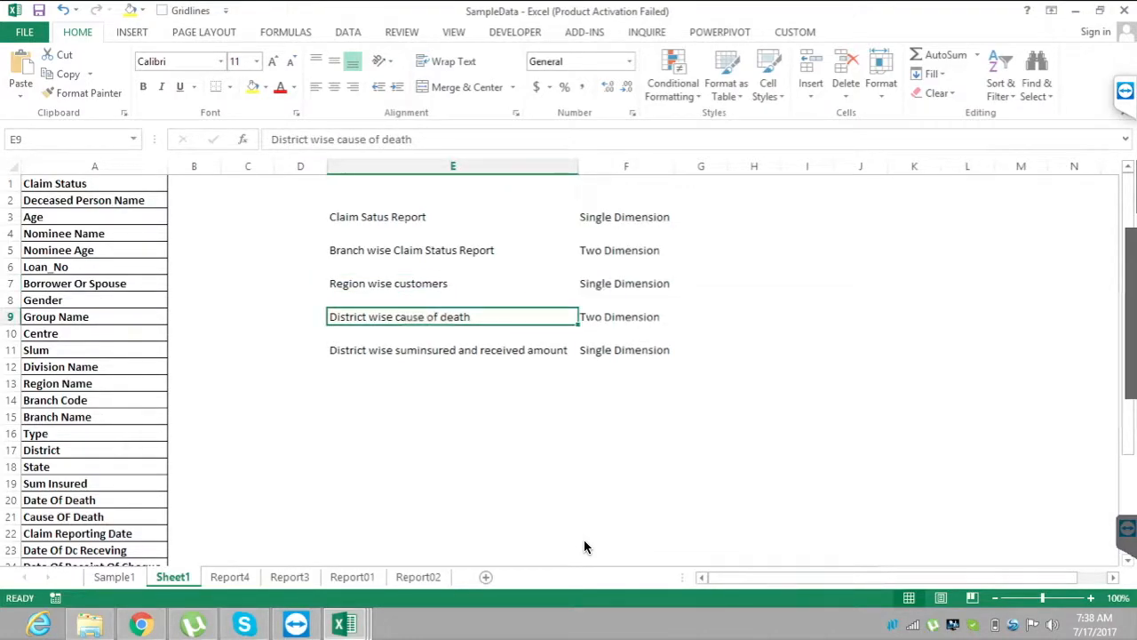
key("Right")
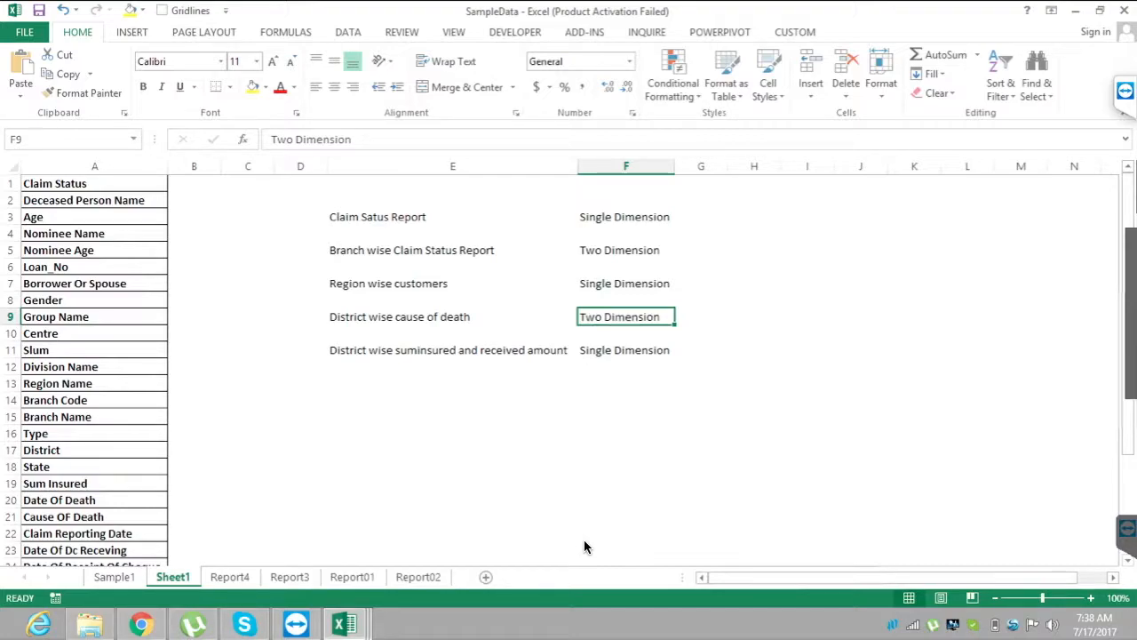
Look through the finished report sheets up to Report02, ending on the Claim Status Report in Report01.
key("ctrl+Page_Down")
key("ctrl+Page_Down")
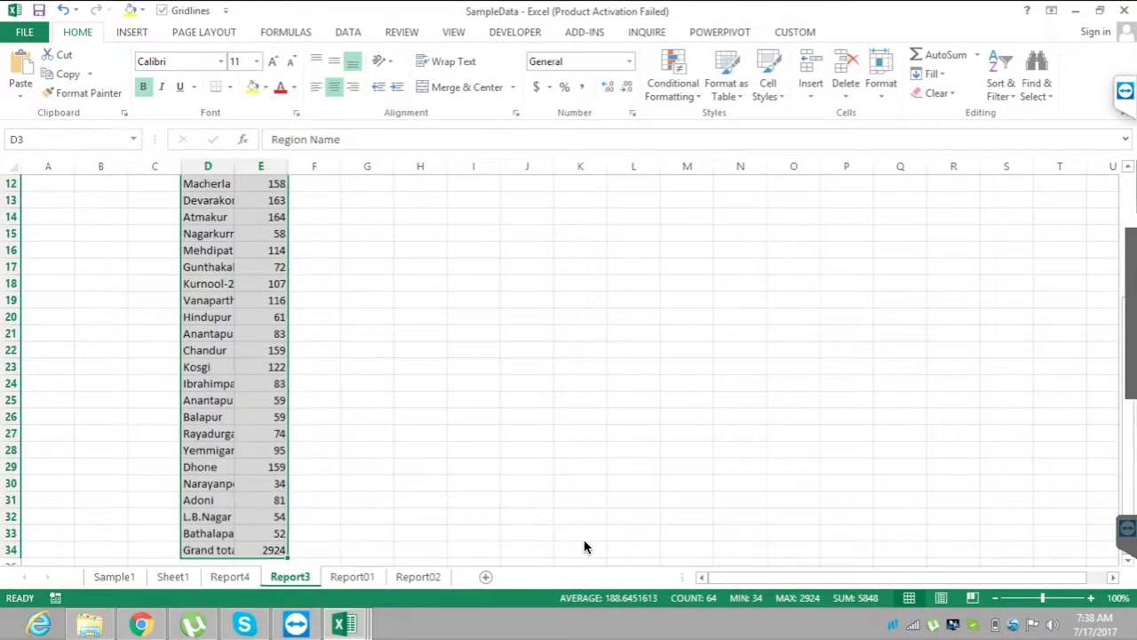
key("ctrl+Page_Down")
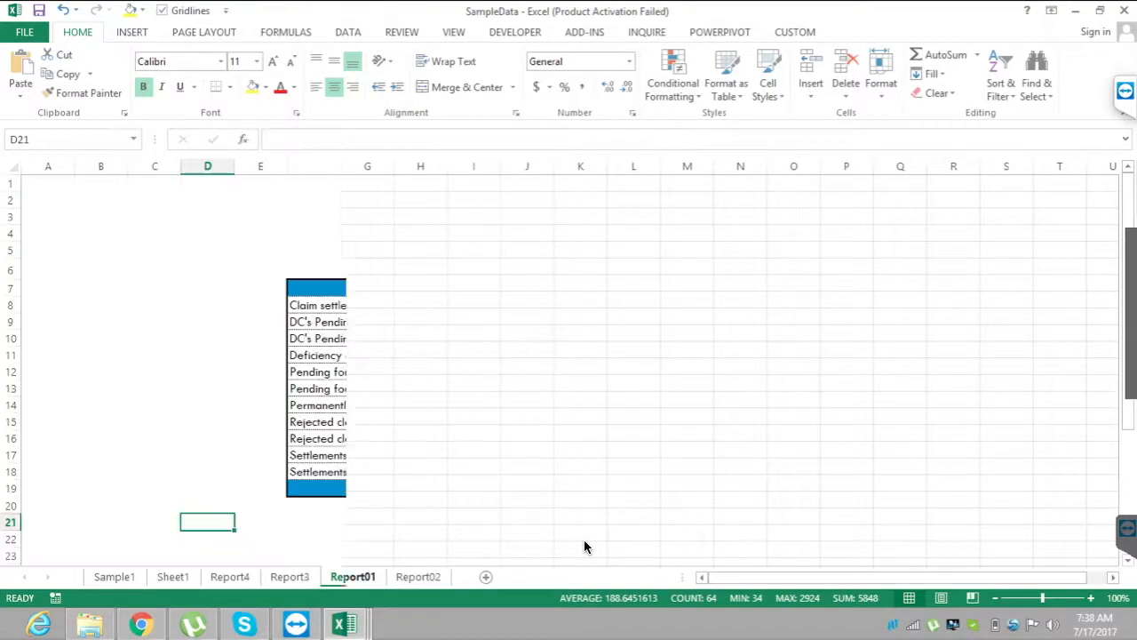
key("ctrl+Page_Down")
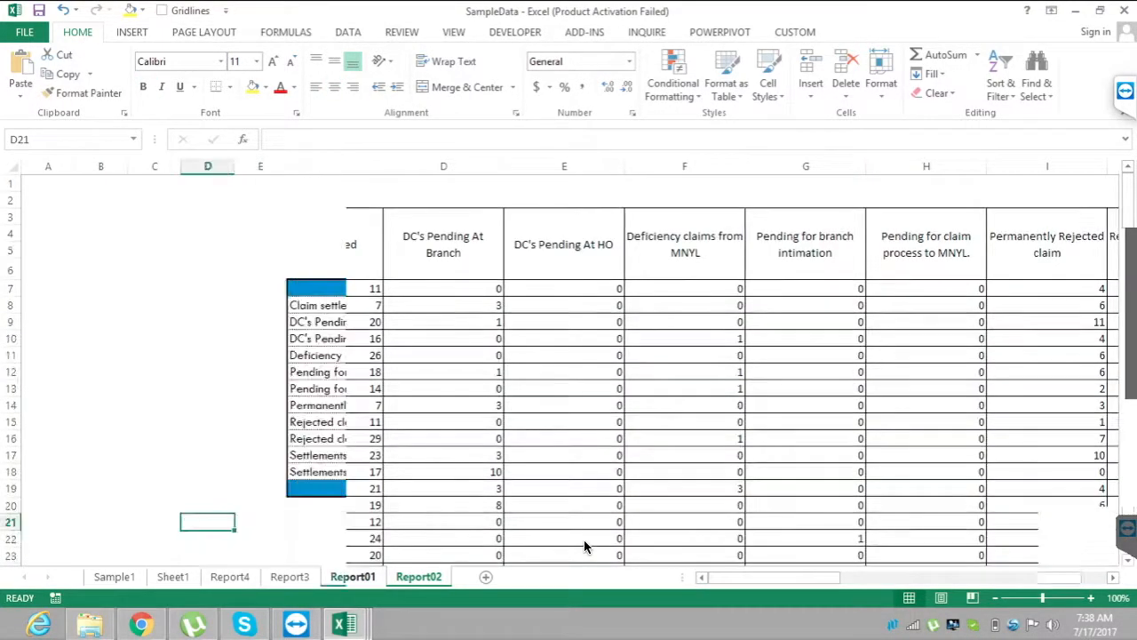
key("ctrl+Page_Up")
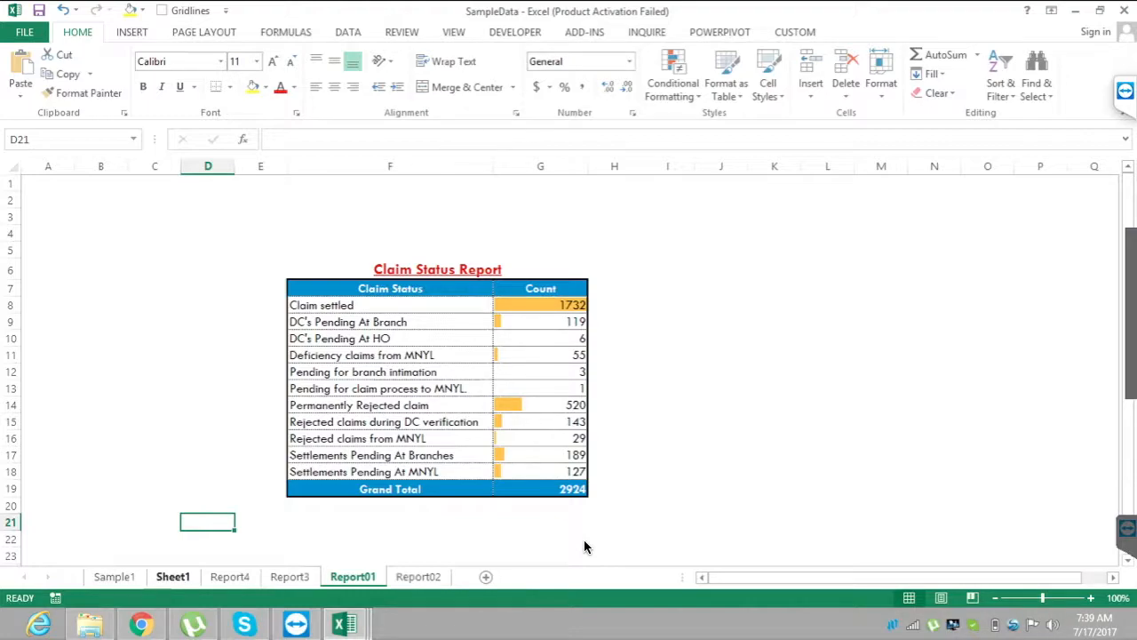
Return to Sheet1 and highlight the report names in E3:E11 and their dimension types in F3:F11.
left_click(173, 577)
left_click_drag(426, 217, 427, 350)
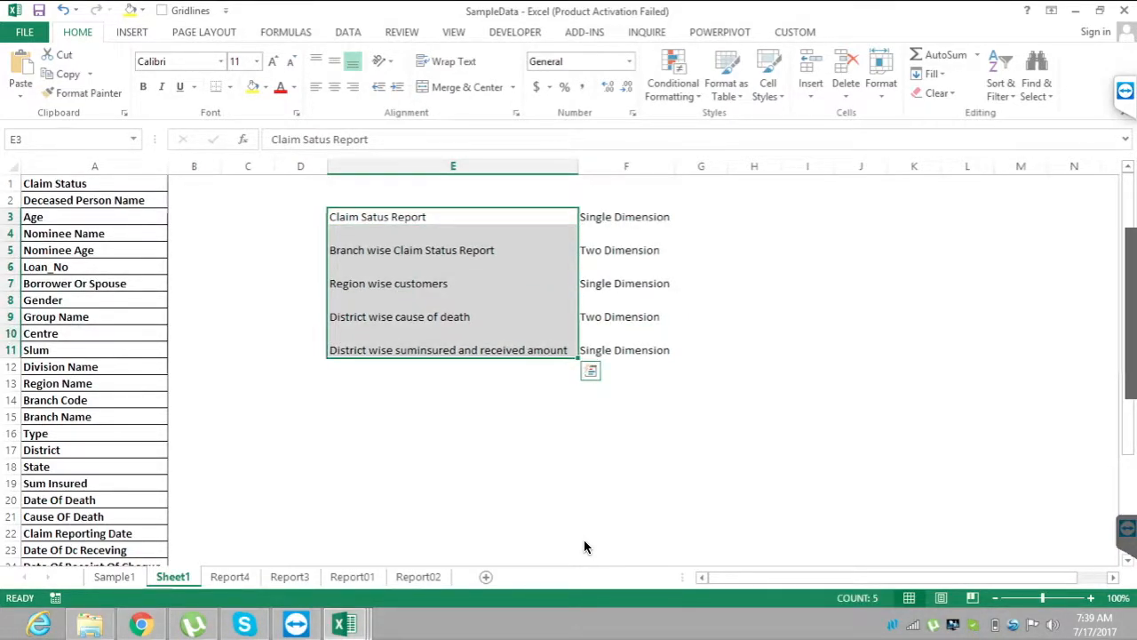
left_click_drag(624, 216, 624, 350)
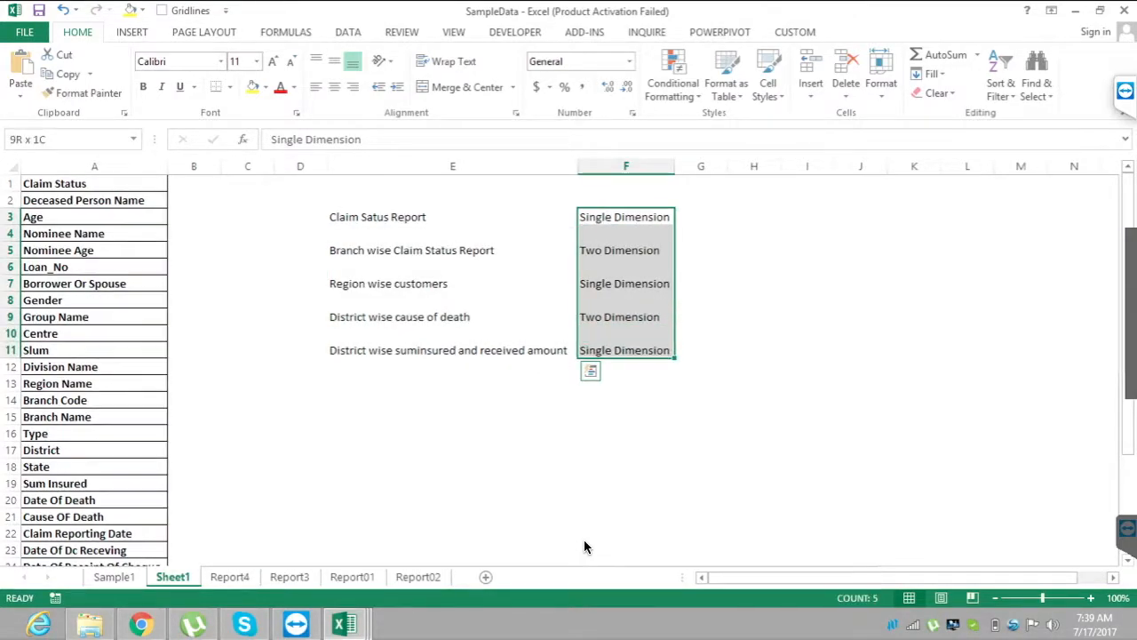
Copy the entire Claim Status column from Sample1 and paste it as values into A1 of a new worksheet.
left_click(426, 217)
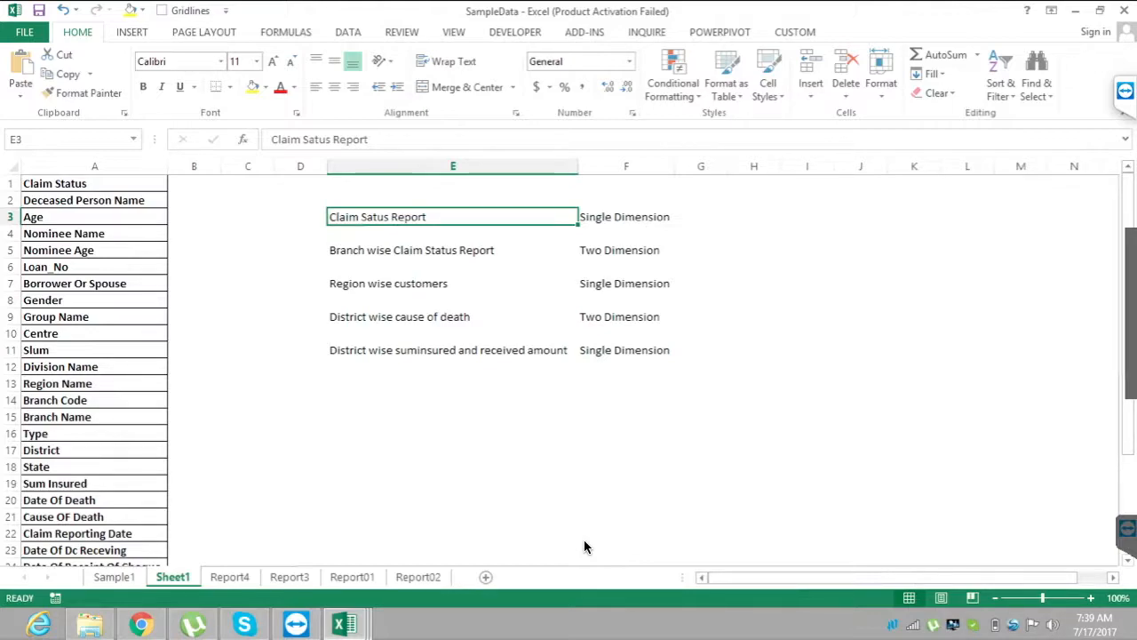
key("ctrl+Page_Up")
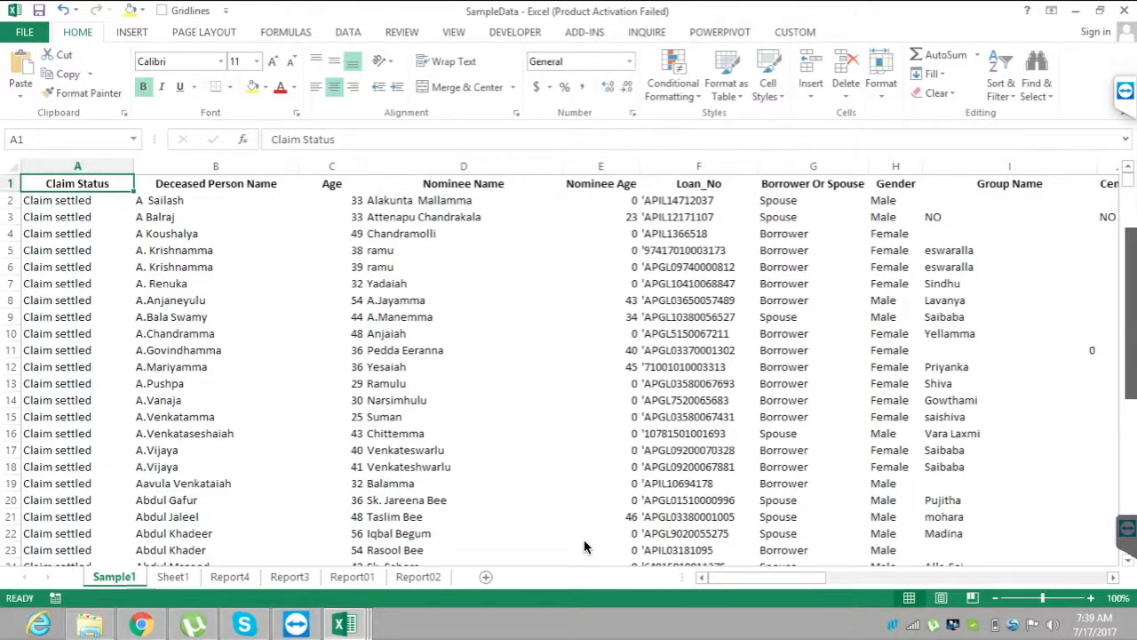
key("ctrl+shift+Down")
key("ctrl+c")
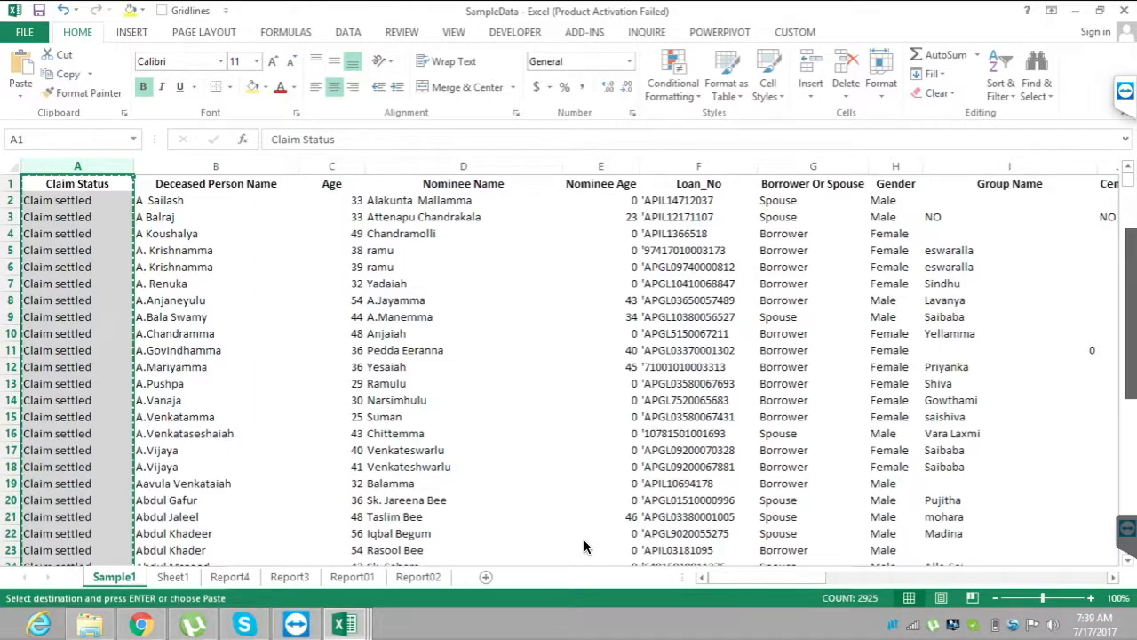
key("shift+F11")
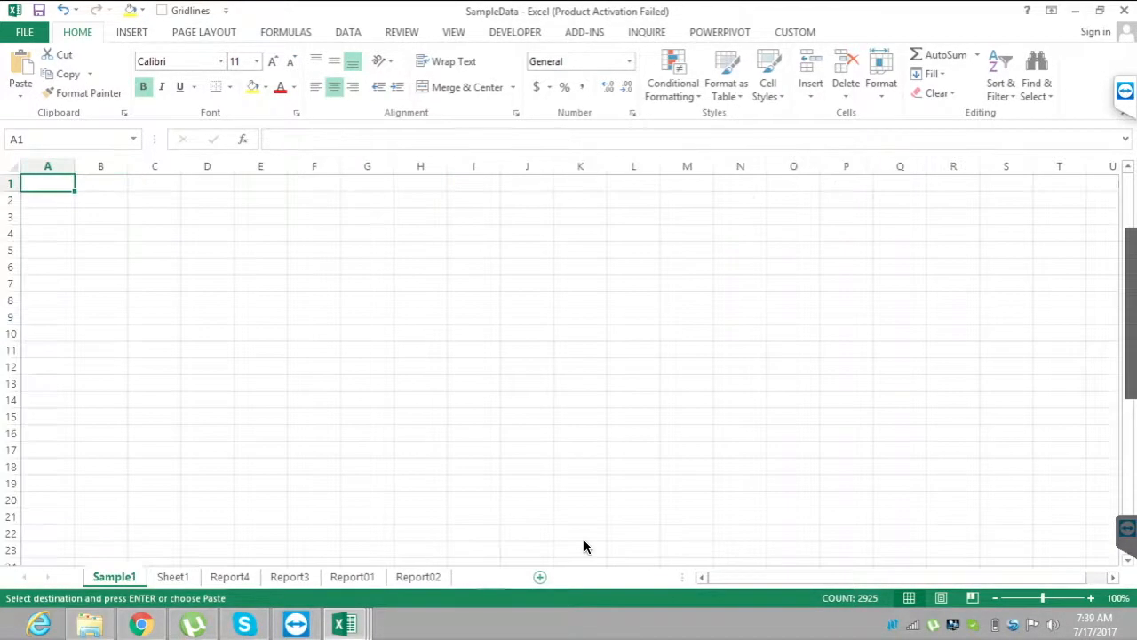
key("shift+F10")
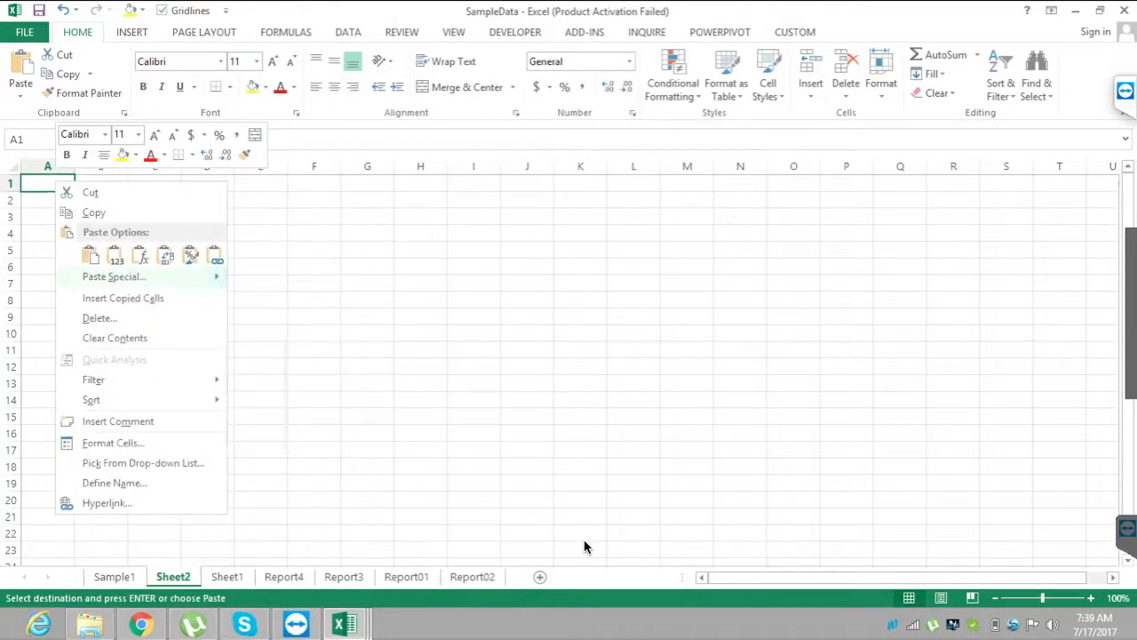
key("p")
Remove the duplicates from the pasted Claim Status column, treating its first row as a header.
key("alt+a")
key("alt+a")
key("m")
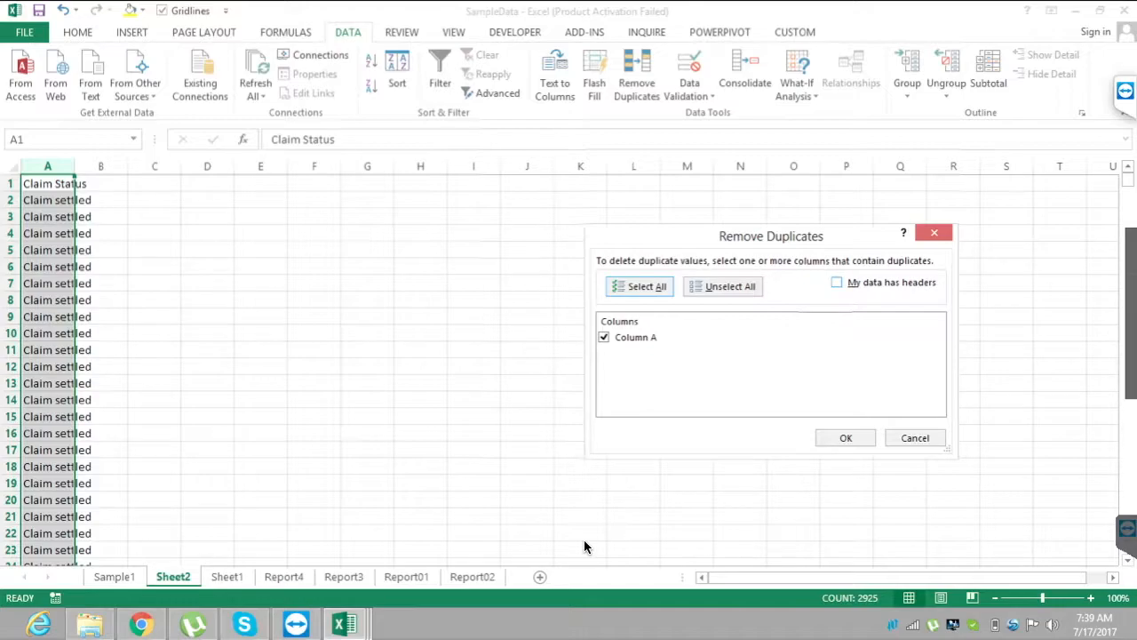
key("alt+m")
key("Return")
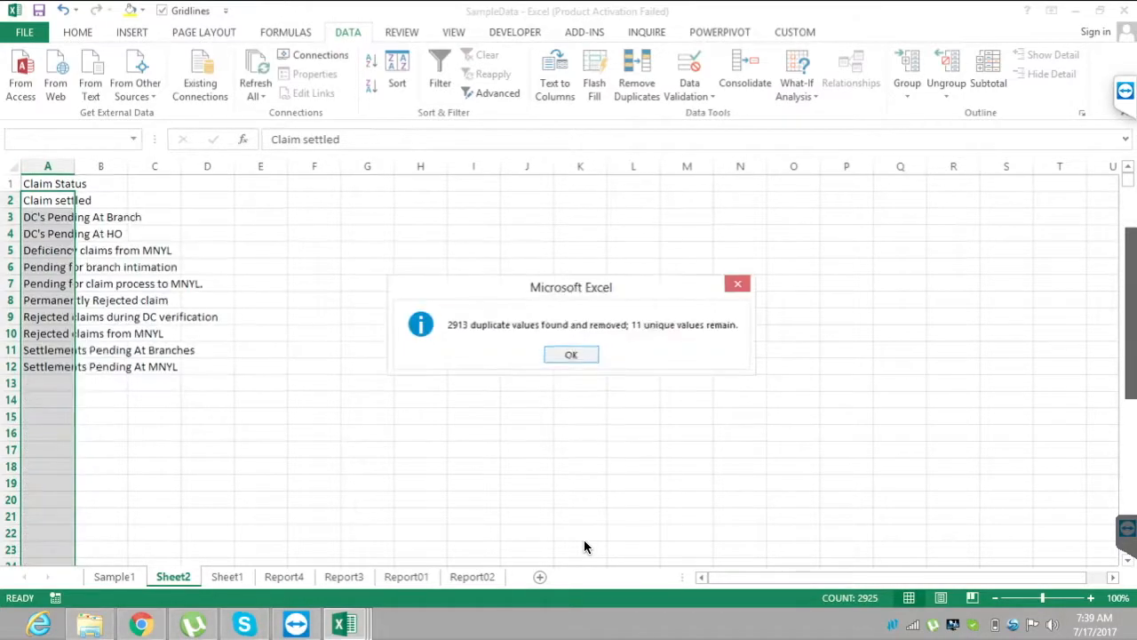
key("Return")
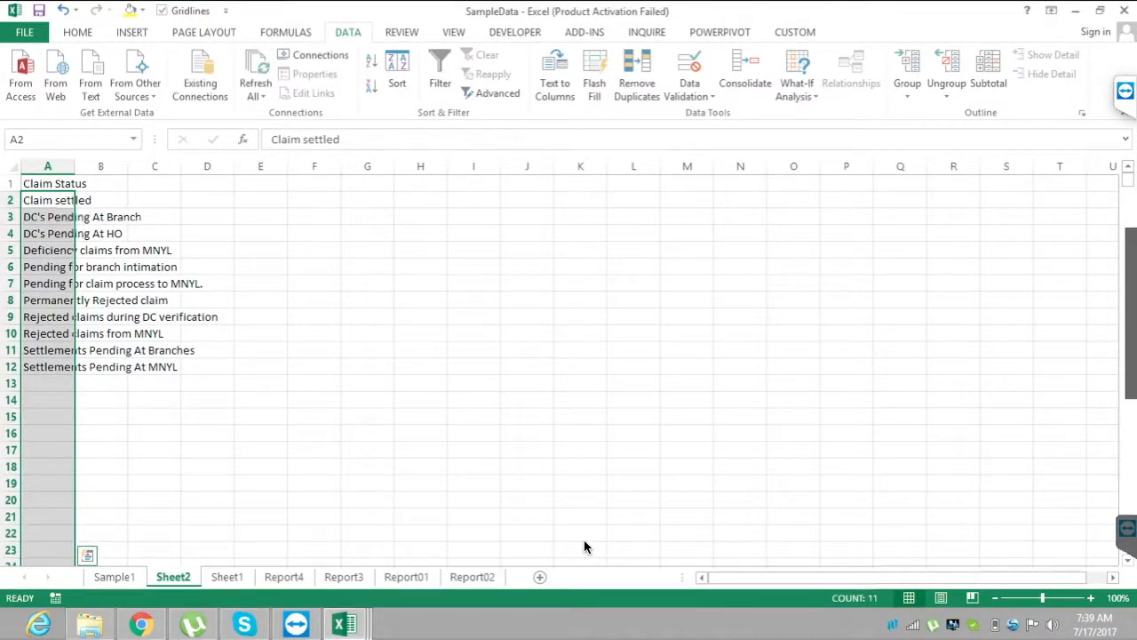
Move the unique Claim Status list from A1:A12 to F3 on Sheet2 and autofit column F.
key("ctrl+shift+Up")
key("Left")
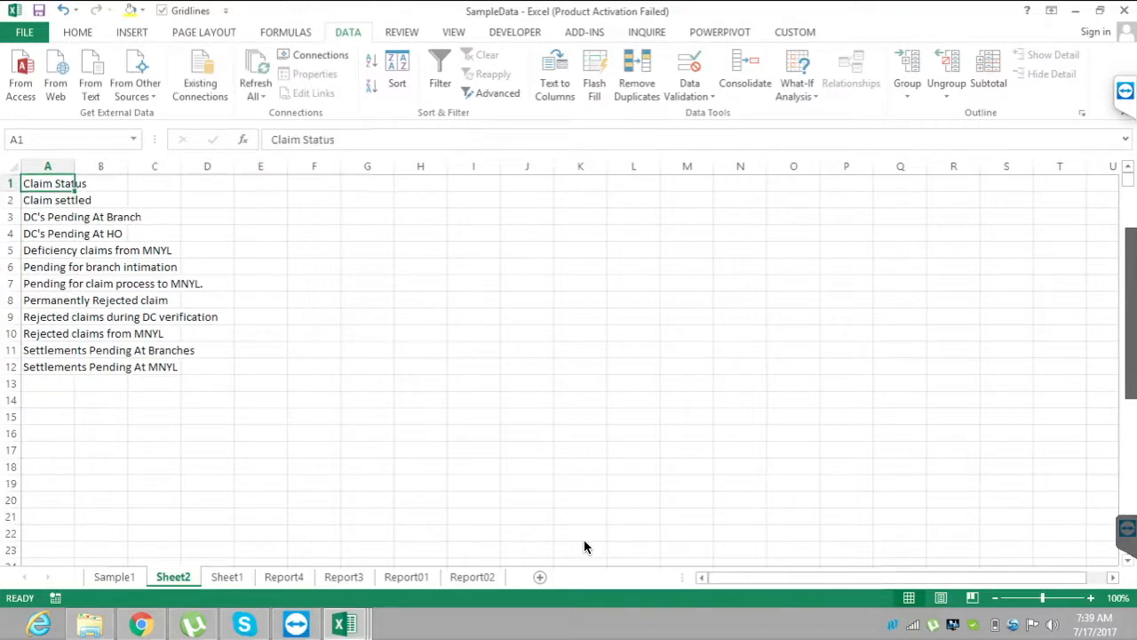
key("Up")
key("ctrl+shift+Down")
key("ctrl+c")
key("Right")
key("Right")
key("Right")
key("Right")
key("Down")
key("Down")
key("Right")
key("ctrl+v")
key("alt+o")
key("c")
key("a")
Enter sample counts 126, 273 and 328 in G4:G6 beside the first three claim statuses.
key("Right")
key("Down")
type("126")
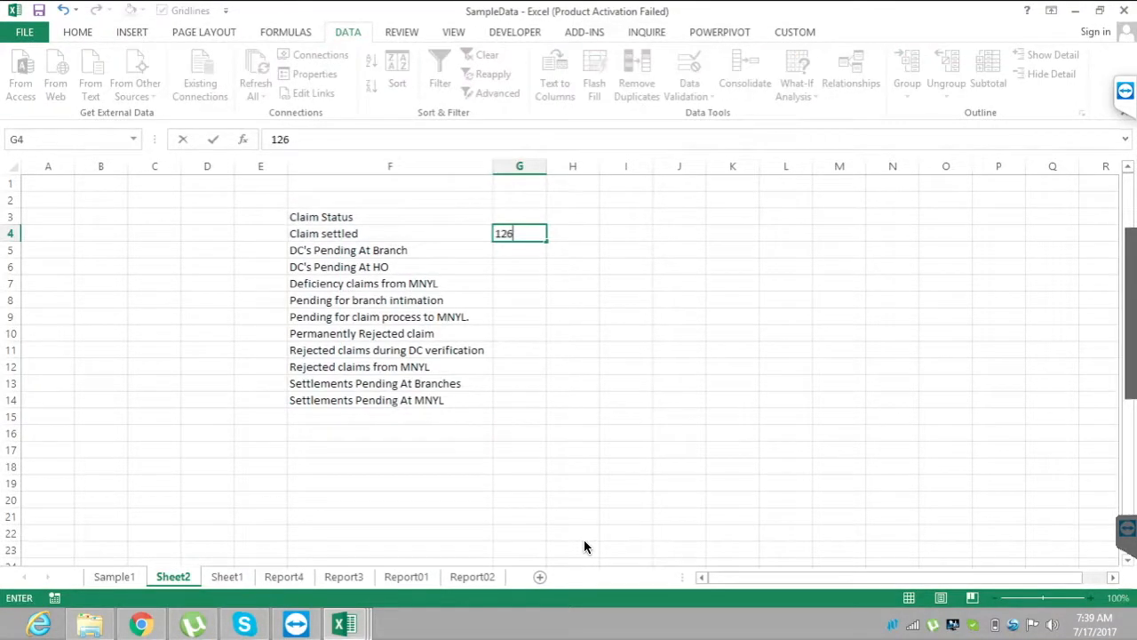
key("Return")
type("273")
key("Return")
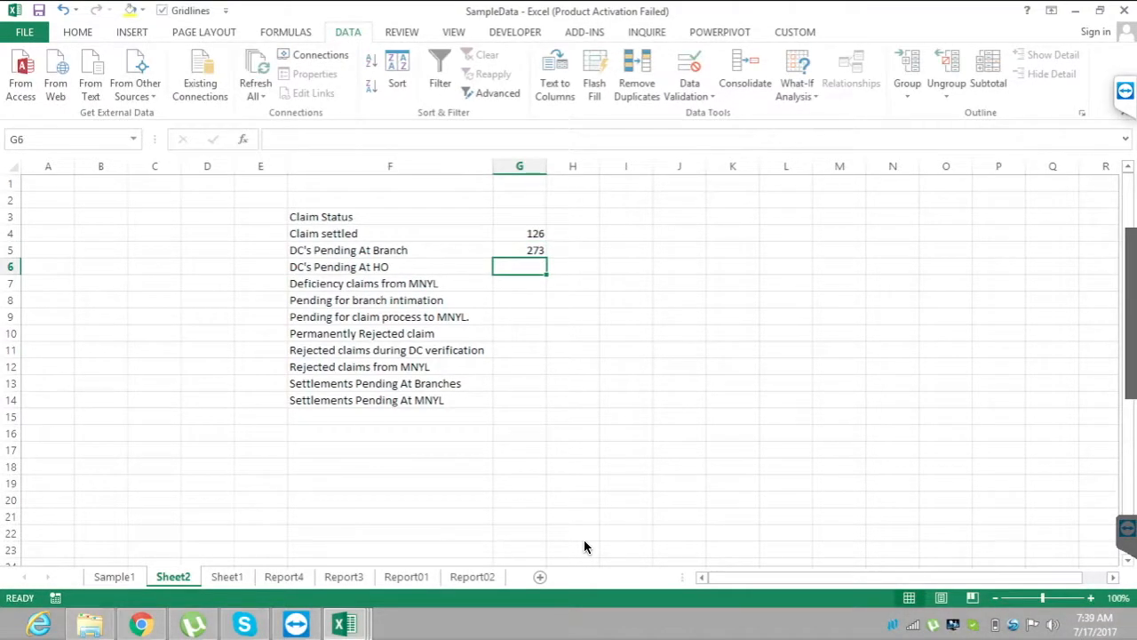
type("328")
key("Return")
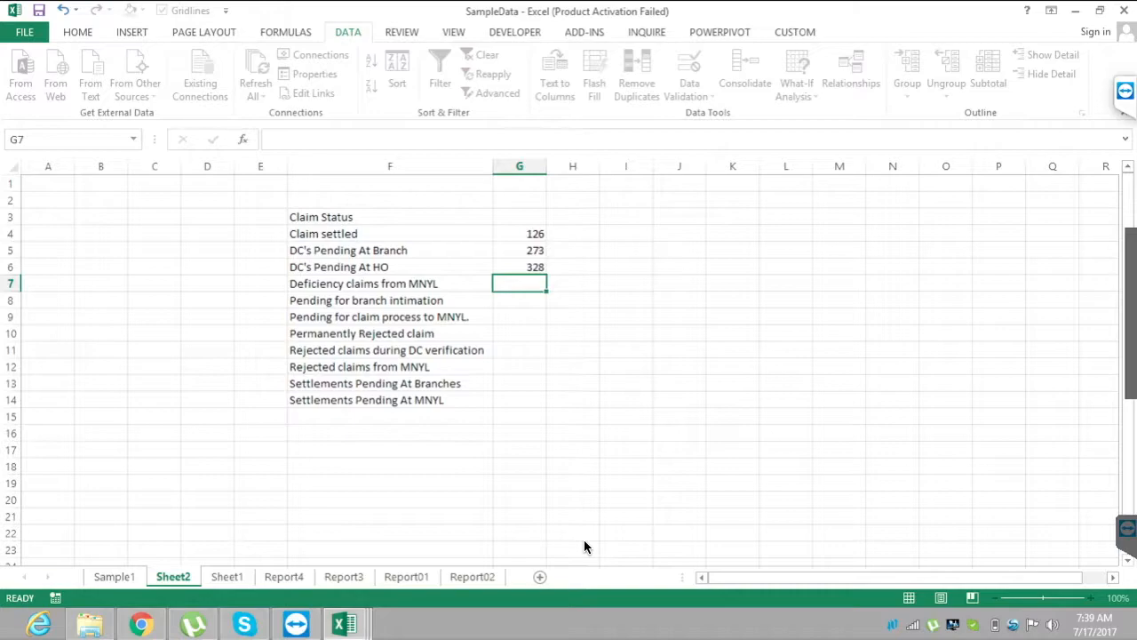
Review the claim status rows against their sample counts in column G, ending on Claim settled in F4.
key("Left")
key("Left")
key("Up")
key("Up")
key("Up")
key("Right")
key("Right")
key("Left")
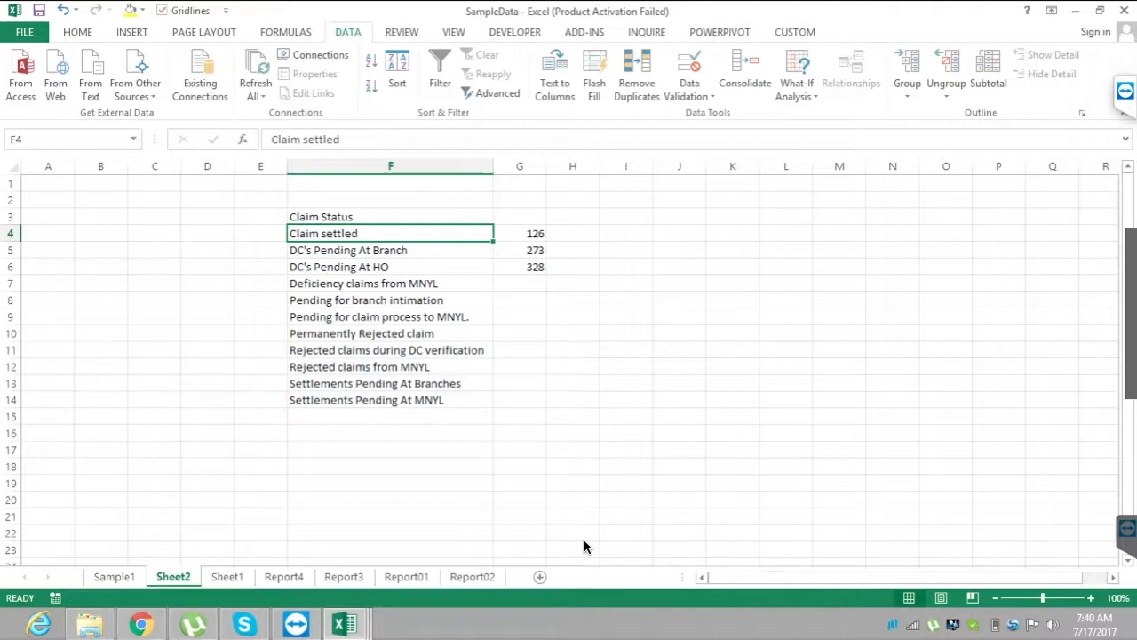
Hide the gridlines on Sheet2.
key("ctrl+Page_Up")
key("alt")
key("w")
key("Escape")
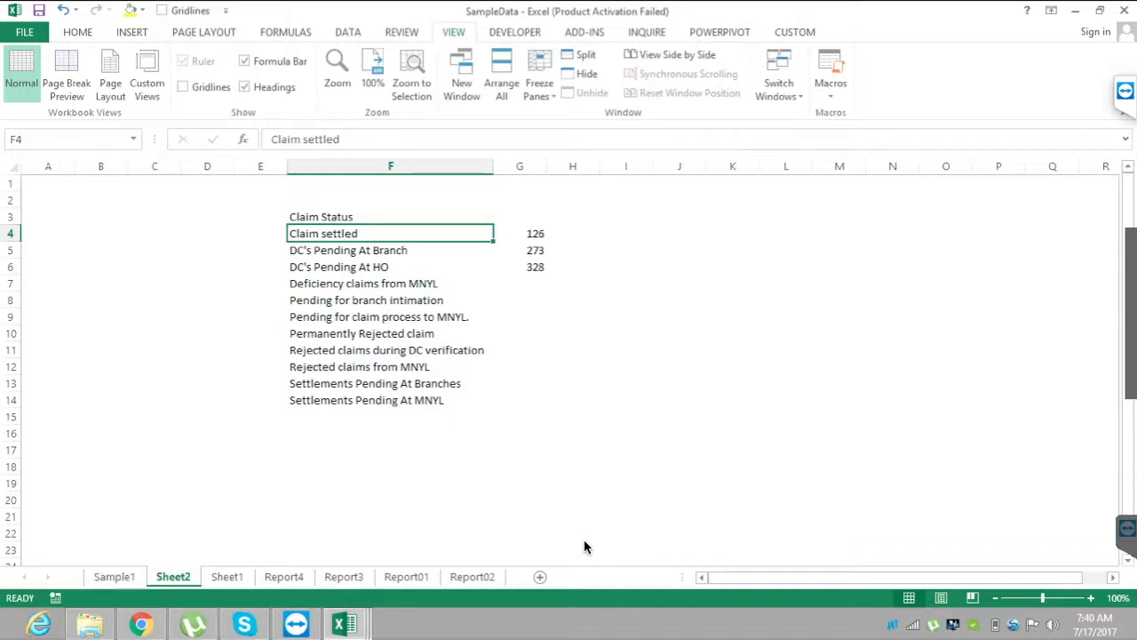
View the Claim Status data in Sample1, return to Sheet2 and highlight the header row F3:G3.
key("ctrl+Page_Up")
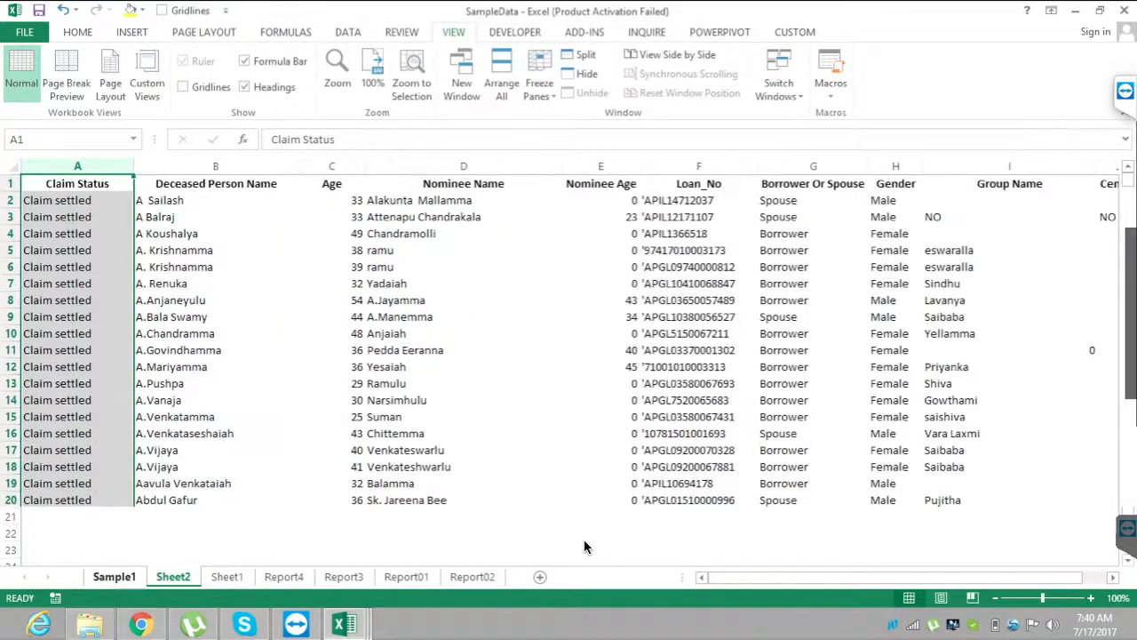
key("ctrl+Page_Down")
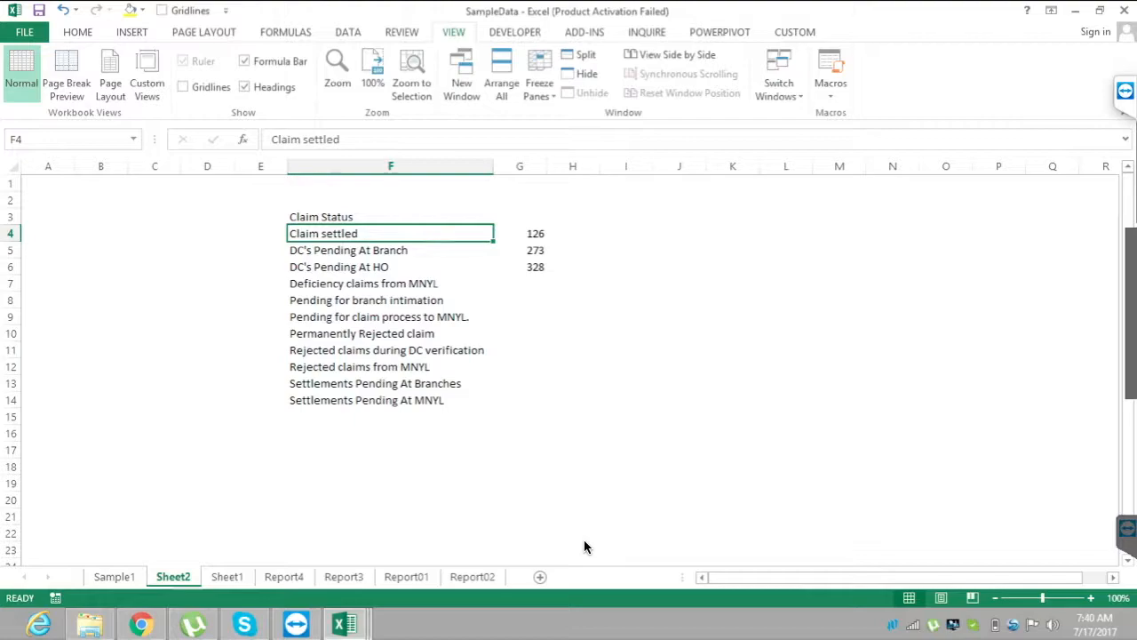
key("Up")
key("shift+Right")
key("shift+Right")
key("shift+Left")
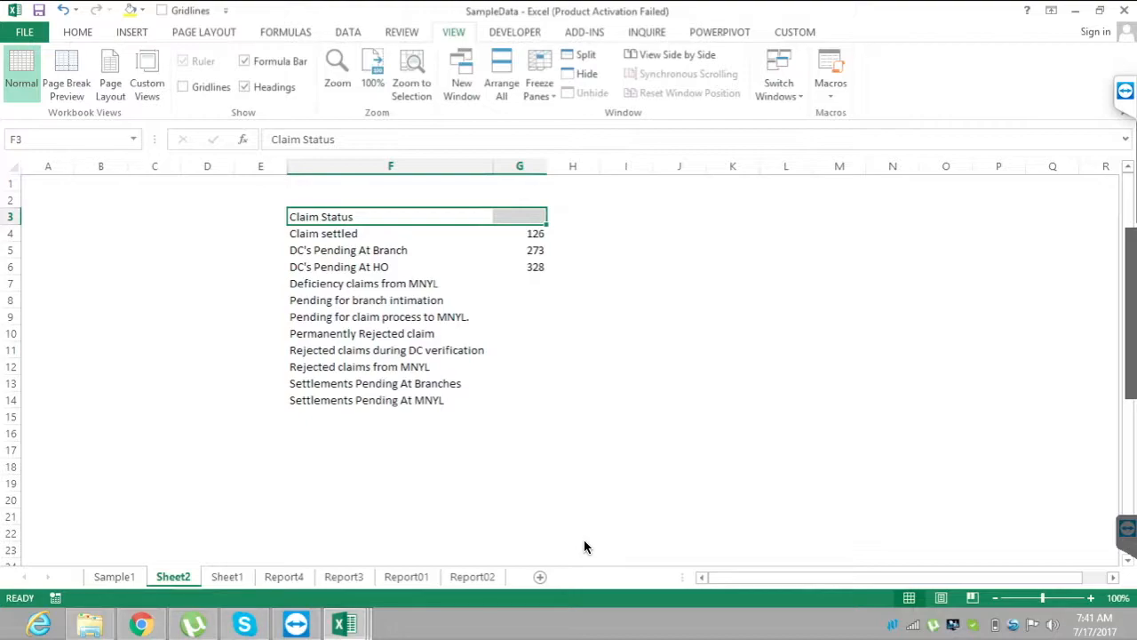
Highlight the Claim settled row with its count in F4:G4 on Sheet2.
key("Down")
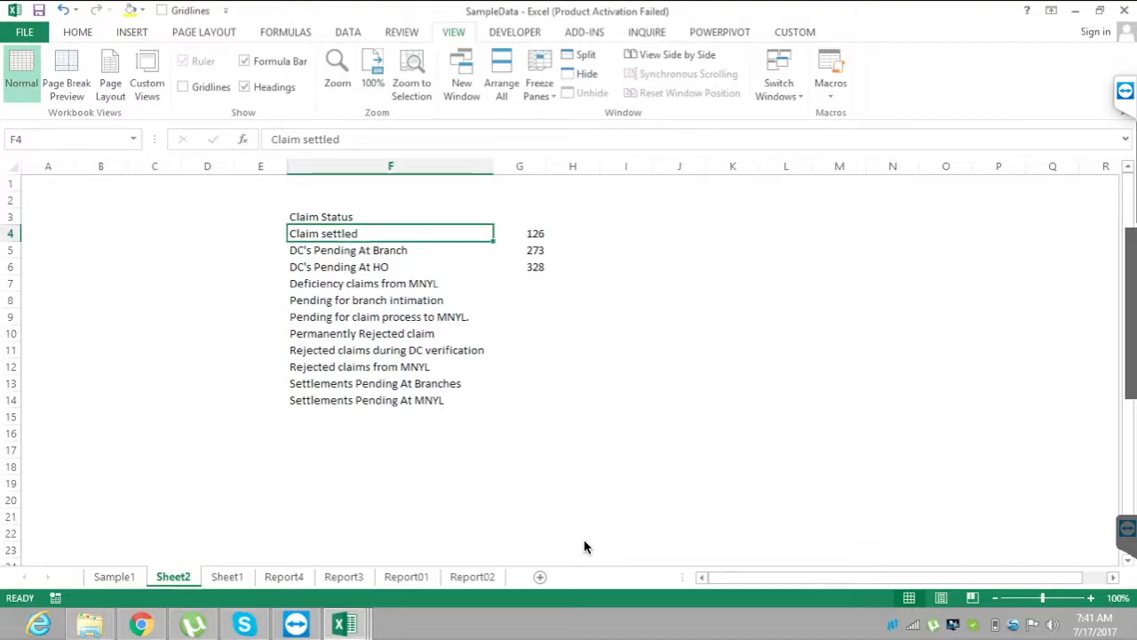
key("shift+Up")
key("shift+Down")
key("shift+Right")
key("shift+Right")
key("shift+Left")
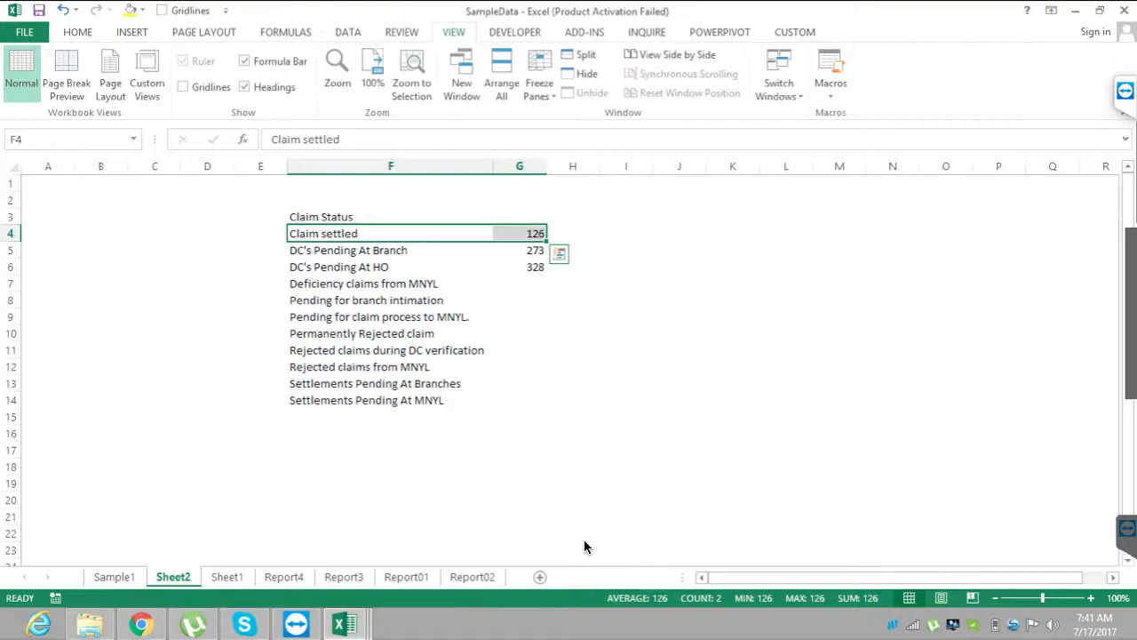
Check the last Claim Status record in Sample1 and return to the Claim settled count in G4 on Sheet2.
key("ctrl+Page_Up")
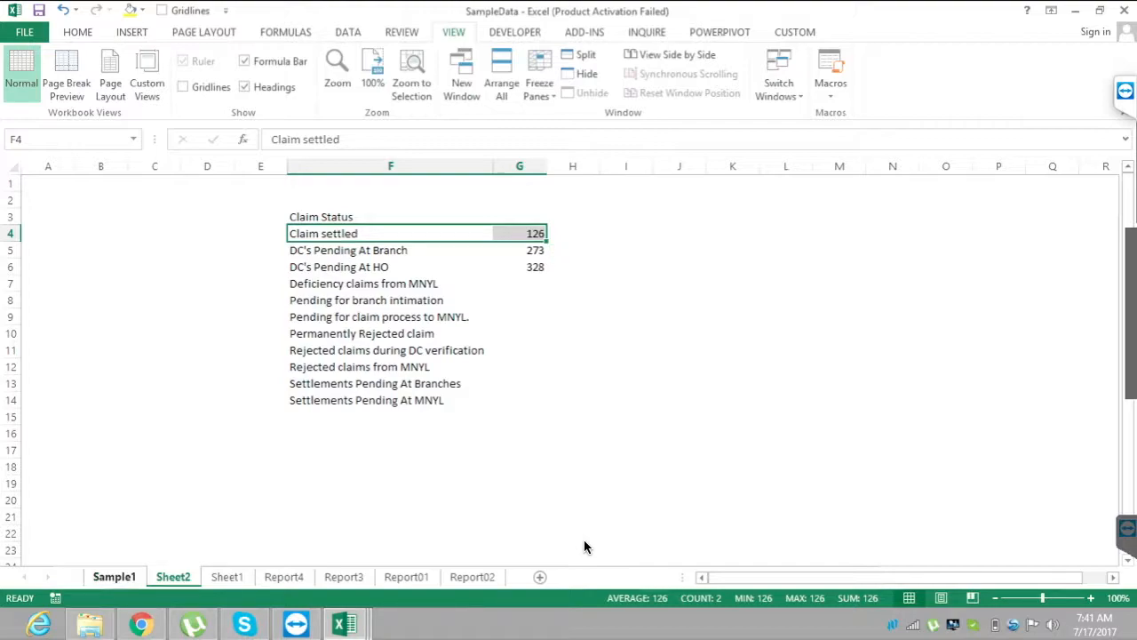
key("ctrl+Down")
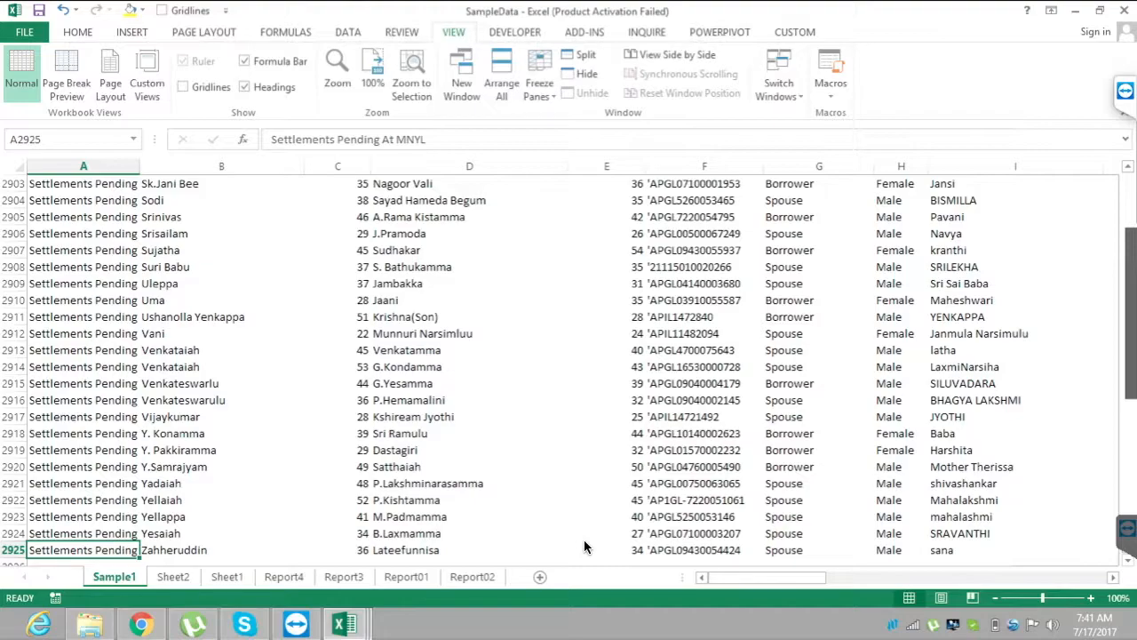
key("ctrl+Page_Down")
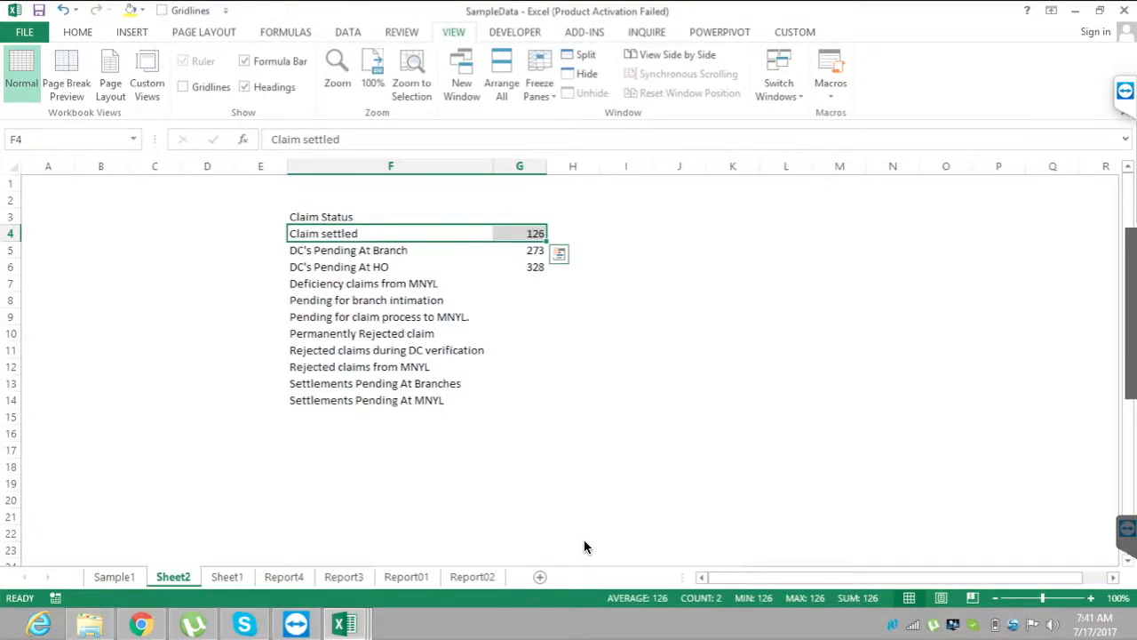
key("Right")
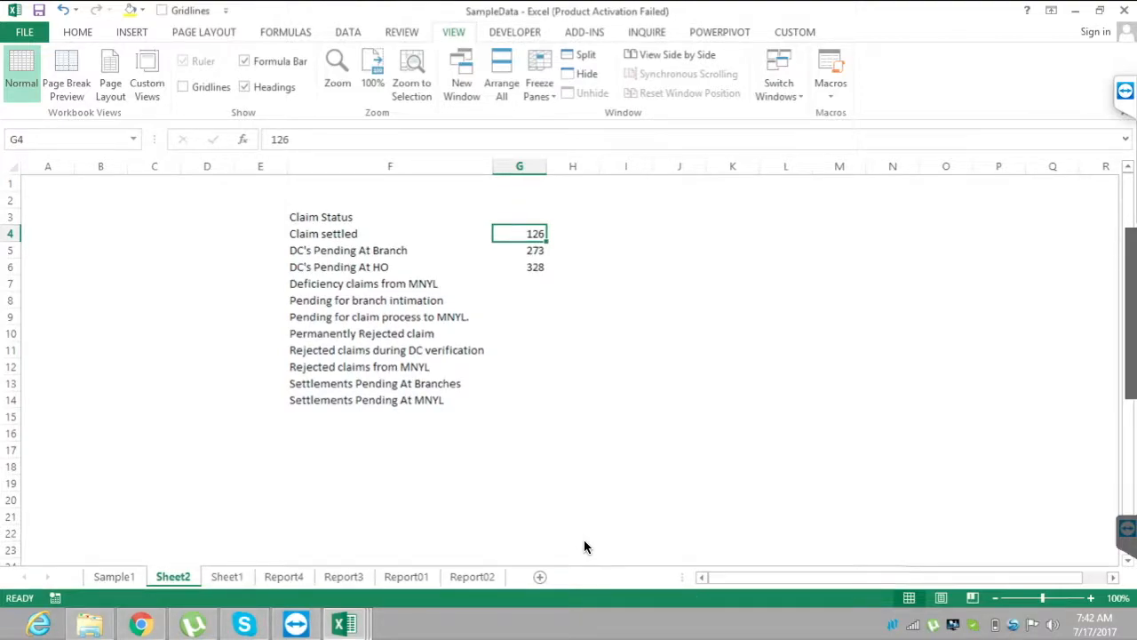
Highlight the remaining count cells G5:G14 and the DC's Pending At Branch row in F5:G5.
key("Down")
key("shift+Down")
key("shift+Down")
key("shift+Down")
key("shift+Down")
key("shift+Down")
key("shift+Down")
key("shift+Down")
key("shift+Down")
key("shift+Down")
key("shift+Down")
key("shift+Down")
key("shift+Up")
key("shift+Up")
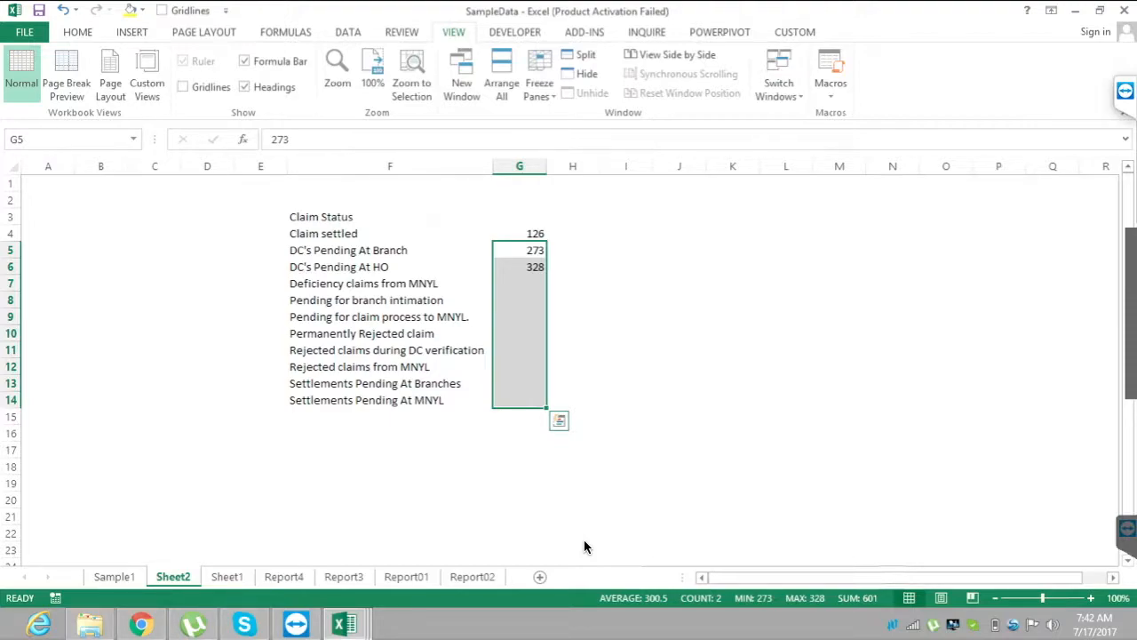
key("Left")
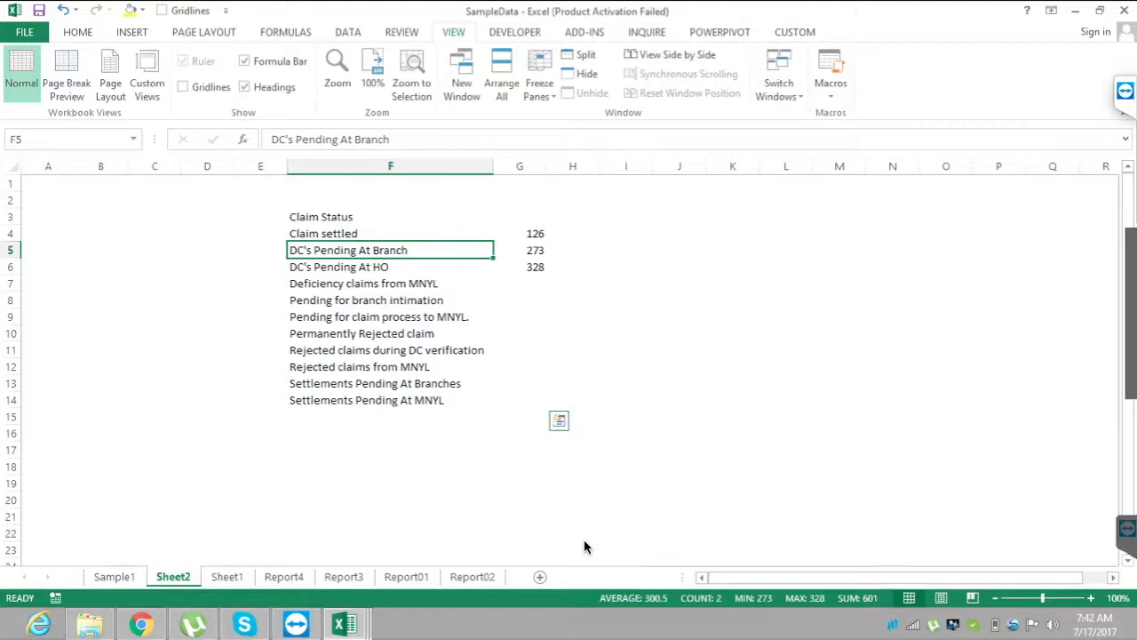
key("shift+Right")
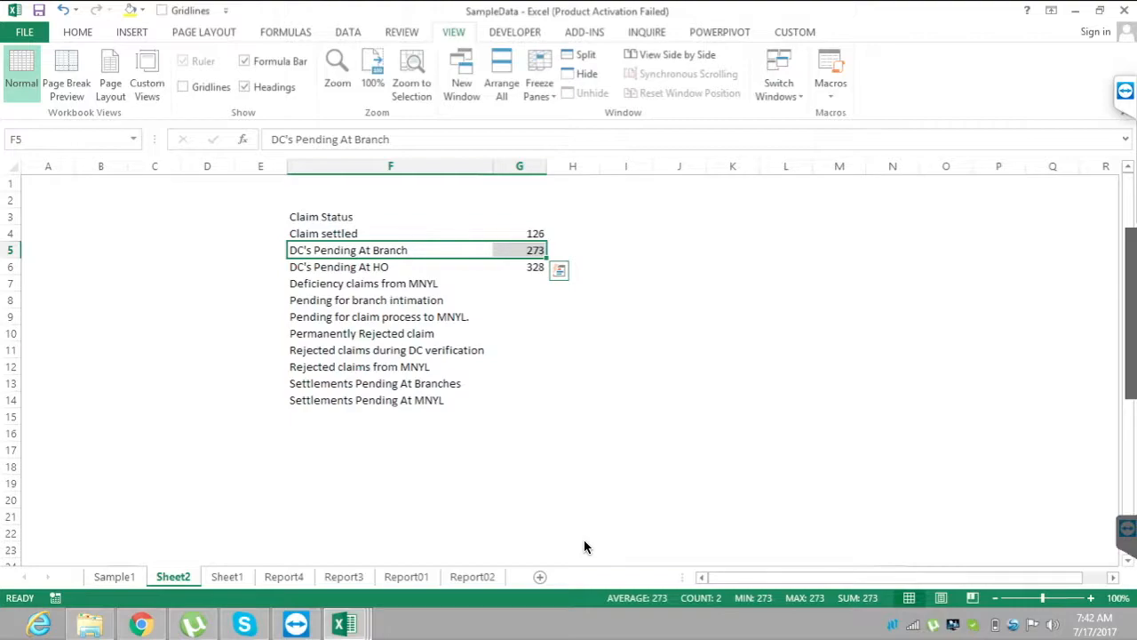
Trace the status list from the Claim settled count in G4 to Settlements Pending At MNYL and its count cell.
key("Right")
key("Up")
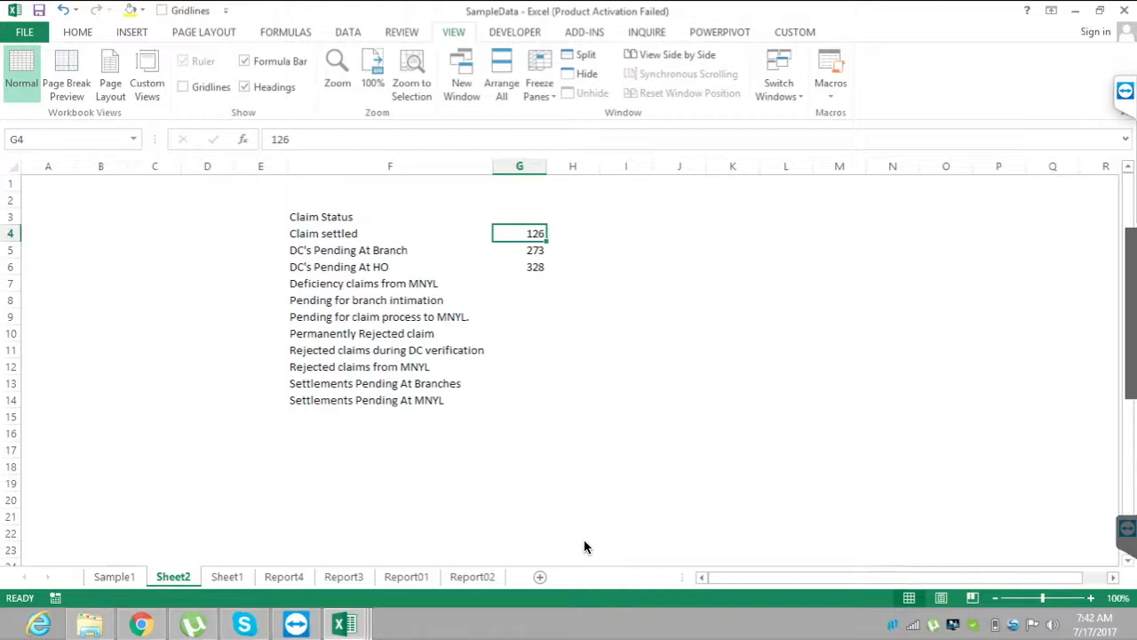
key("Left")
key("ctrl+Down")
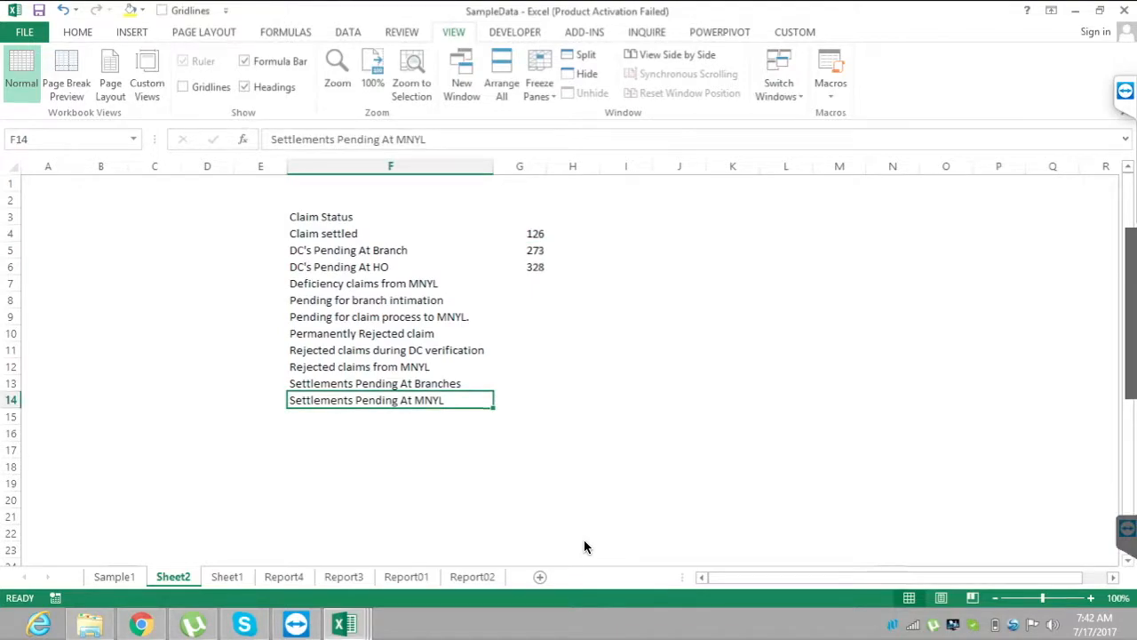
key("Right")
Show Sheet1 and highlight the report names in E3:E11.
key("ctrl+Page_Down")
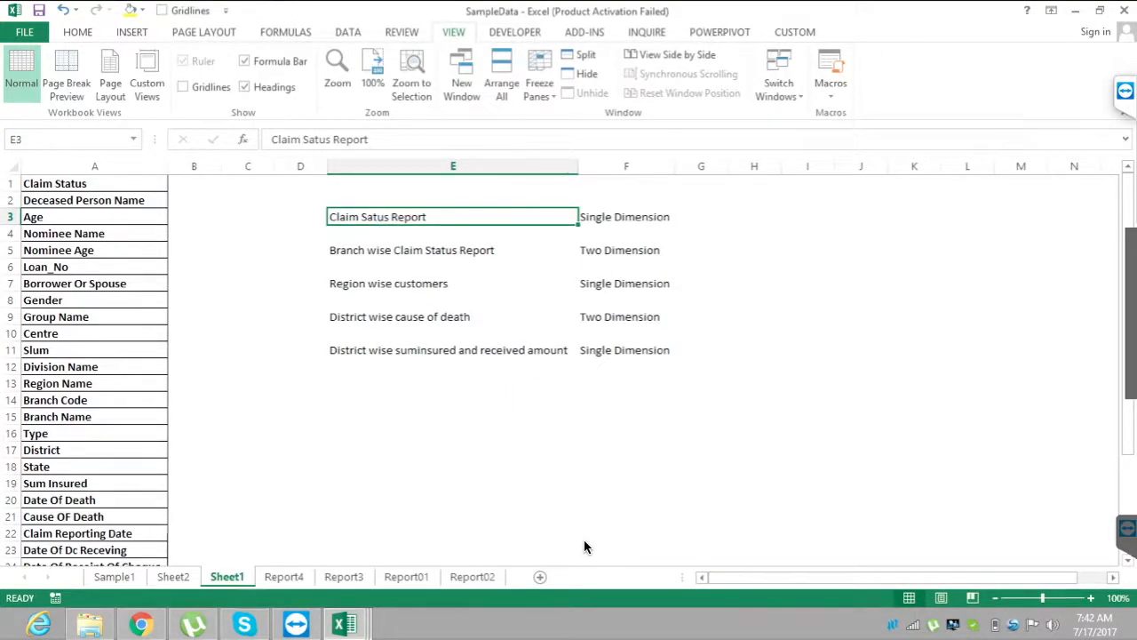
key("shift+Down")
key("shift+Down")
key("shift+Down")
key("shift+Down")
key("shift+Down")
key("shift+Down")
key("shift+Down")
key("shift+Down")
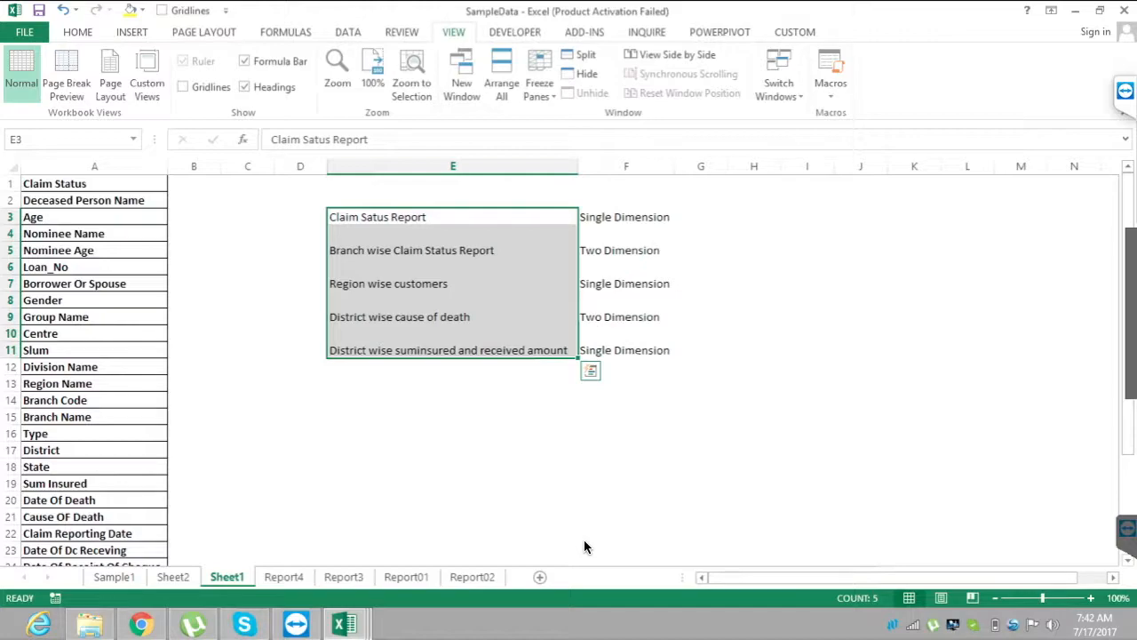
Compare Branch wise Claim Status Report and its dimension type in row 5 with Claim Satus Report in E3, ending on E5.
key("Down")
key("Down")
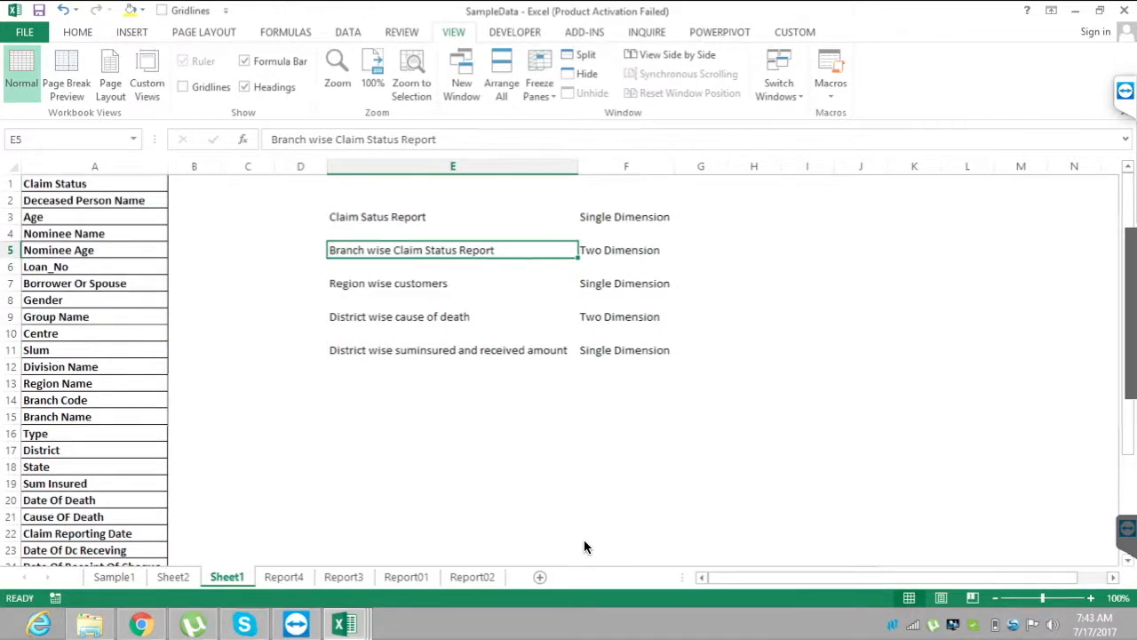
key("Right")
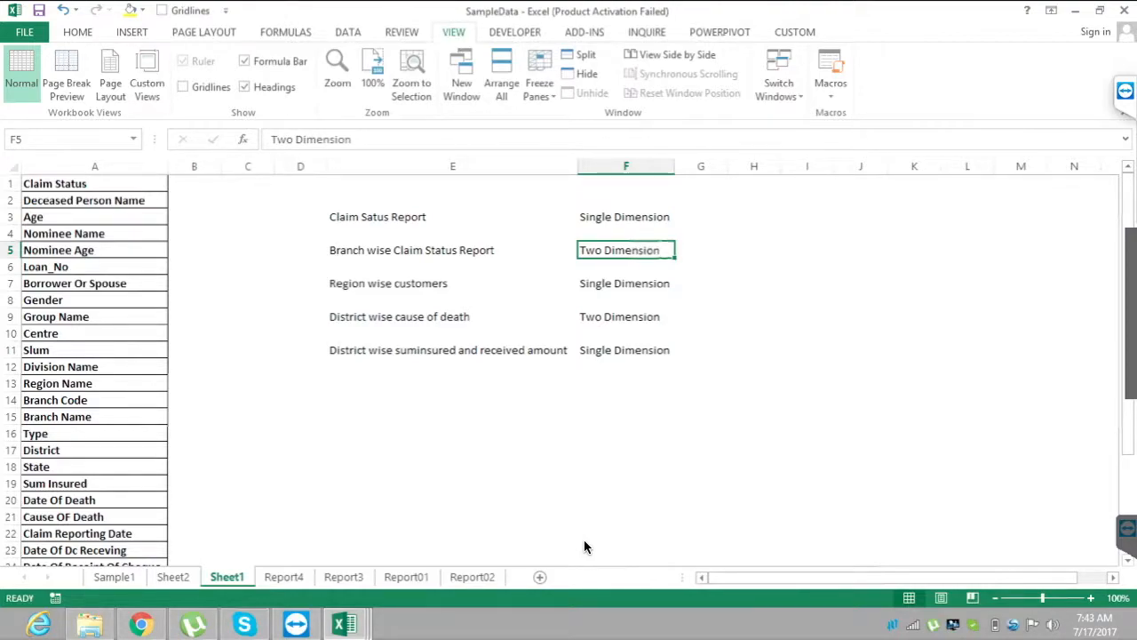
key("Left")
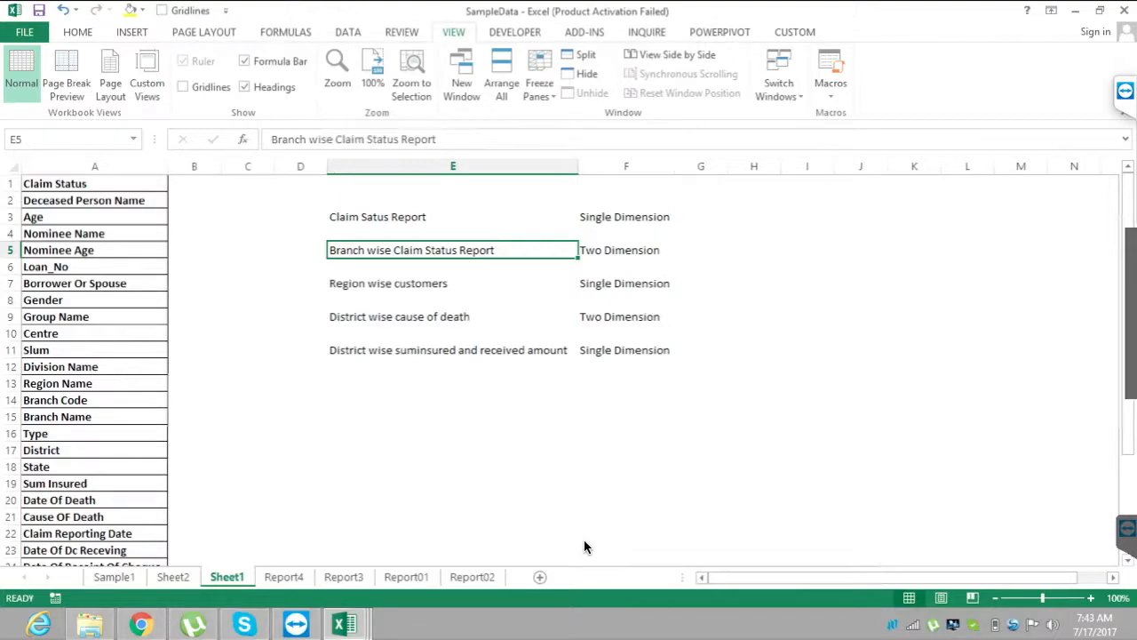
key("Up")
key("Up")
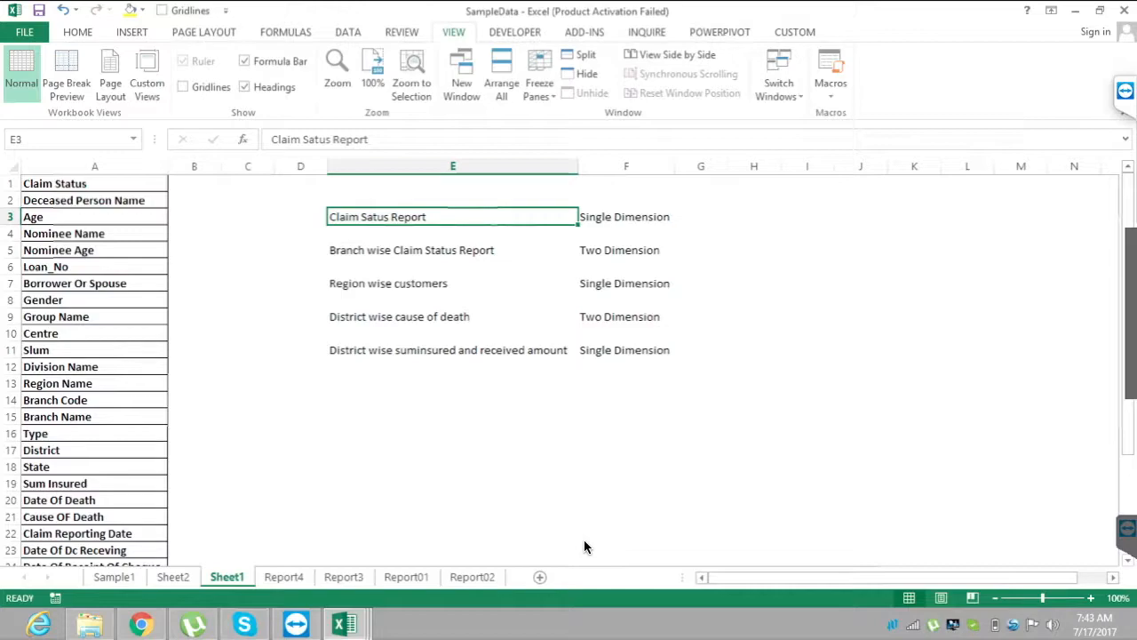
key("Down")
key("Down")
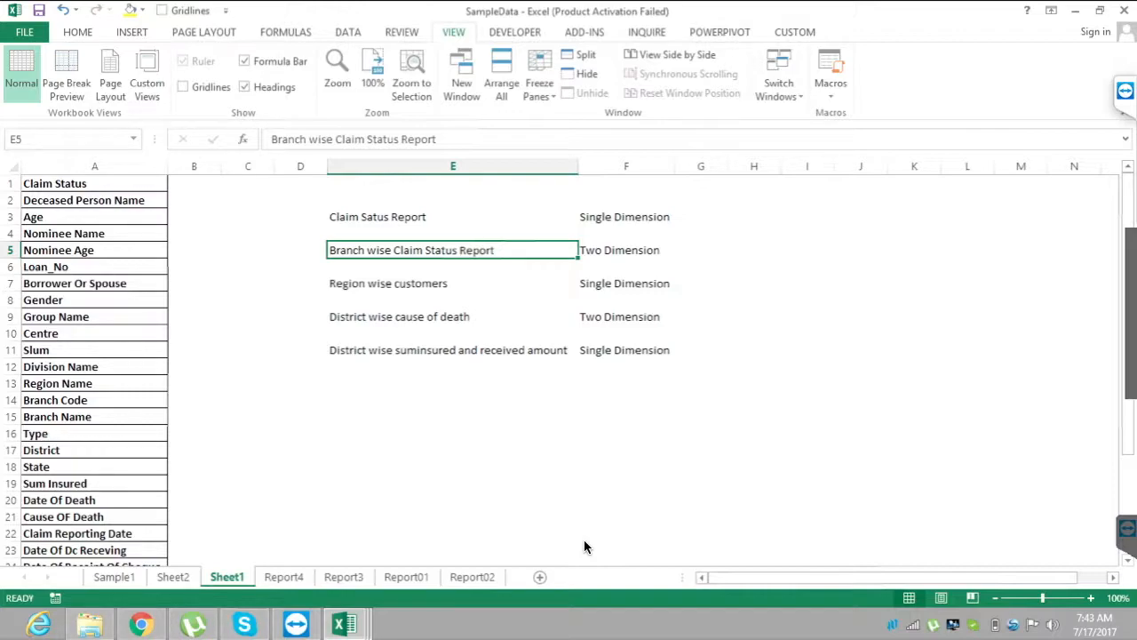
Highlight Region wise customers in E7:F7 and District wise cause of death in E9:F9 with their dimension types, ending on E14.
key("Down")
key("Down")
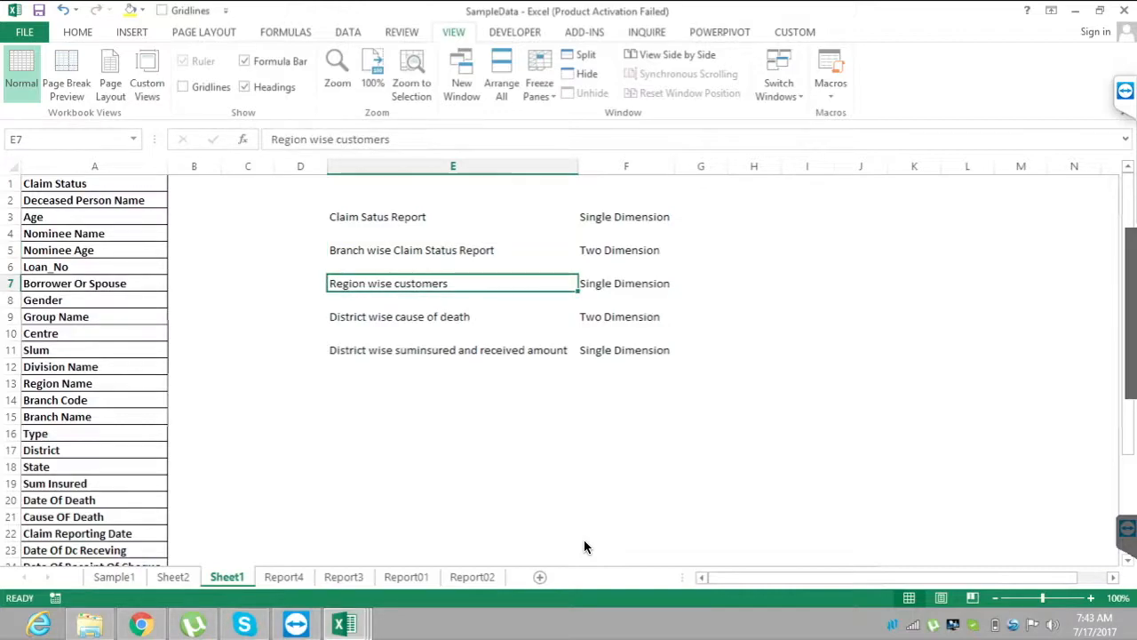
key("shift+Right")
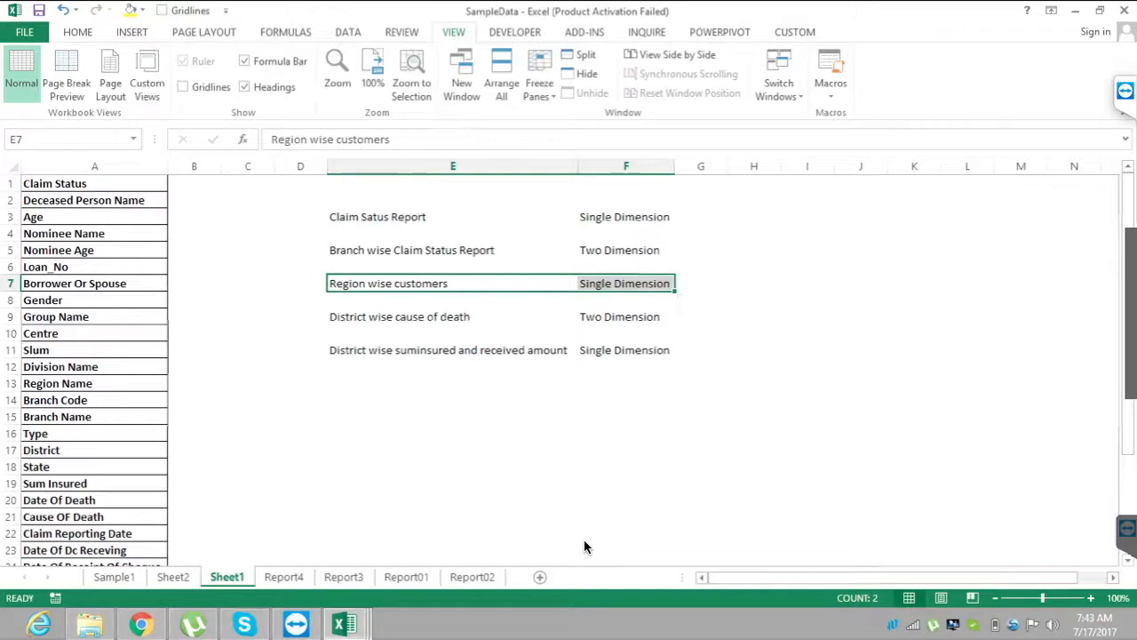
key("Down")
key("Down")
key("shift+Right")
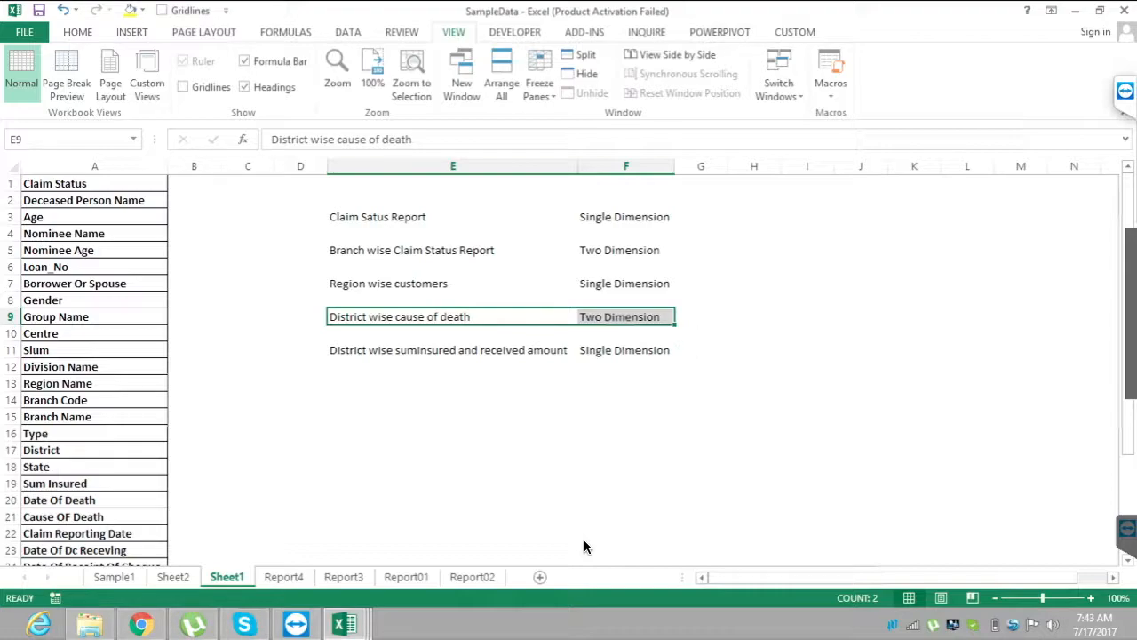
key("Down")
key("Down")
key("Down")
key("Down")
key("Down")
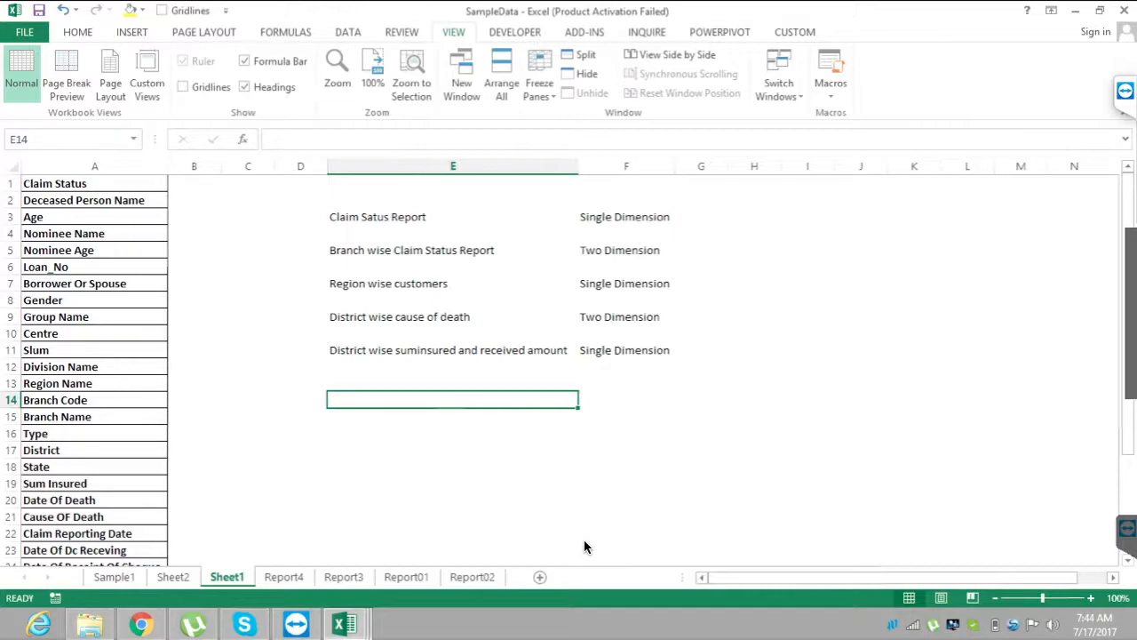
Show the Sample1 data and trace its header row from Loan_No across to Sum Insured in S1.
key("ctrl+Page_Up")
key("ctrl+Page_Up")
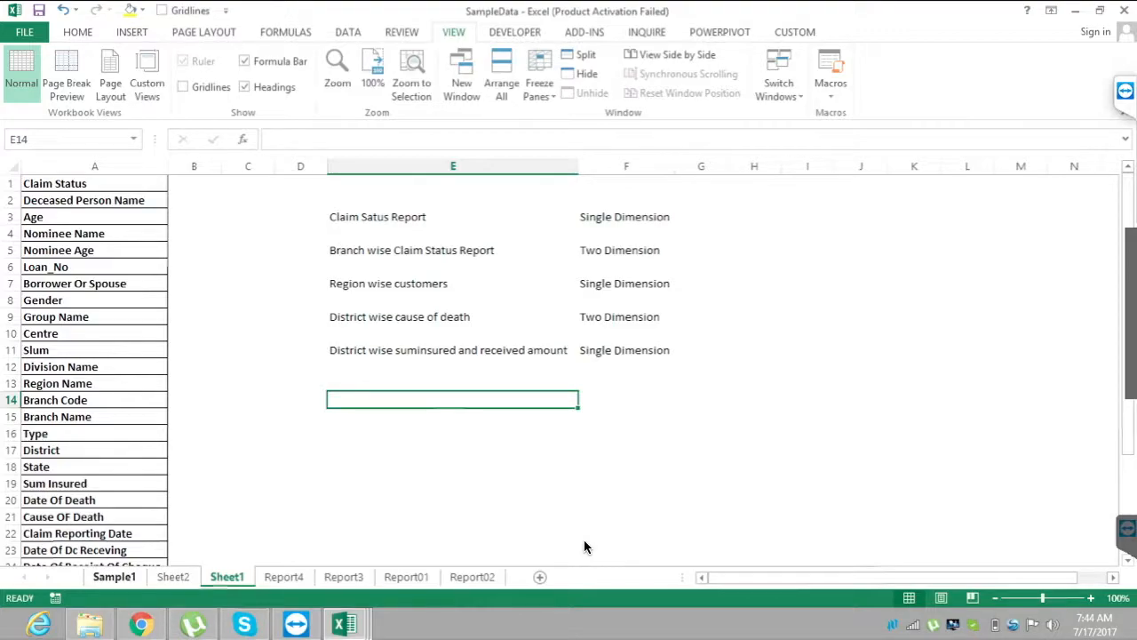
left_click(672, 318)
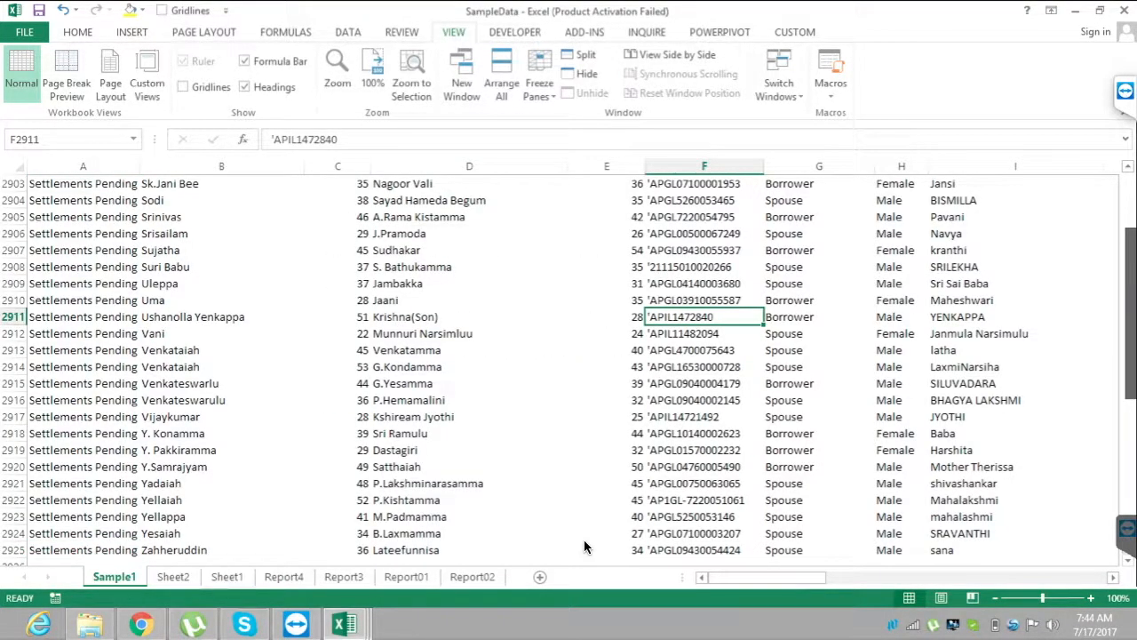
key("ctrl+Up")
key("Right")
key("Right")
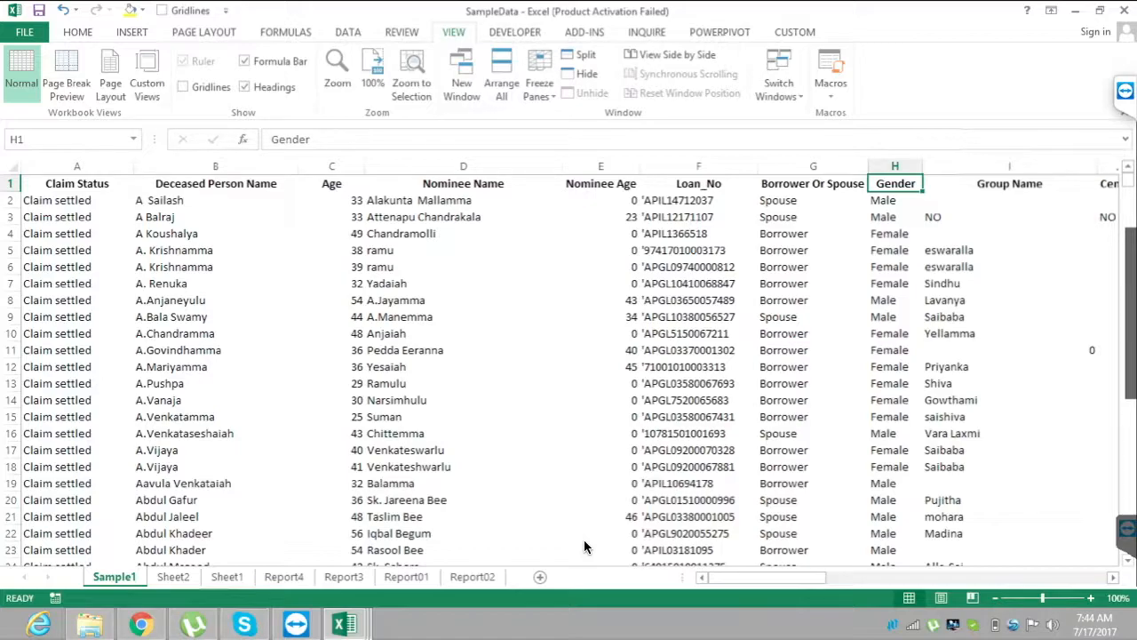
key("Right")
key("Right")
key("Right")
key("Right")
key("Right")
key("Right")
key("Right")
key("Right")
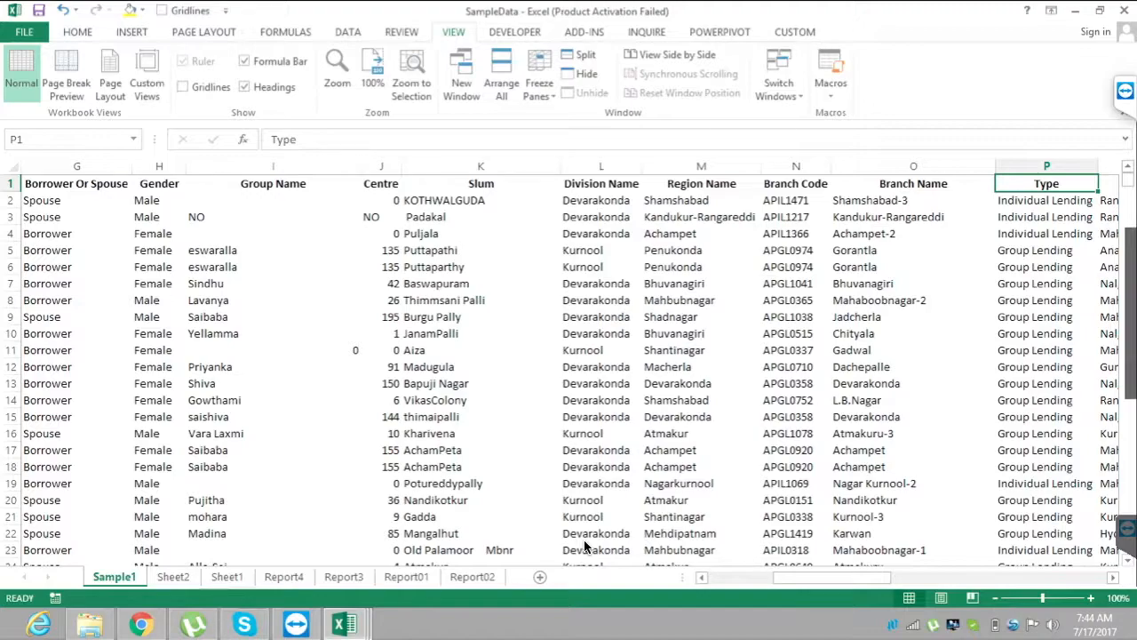
key("Right")
key("Right")
key("Right")
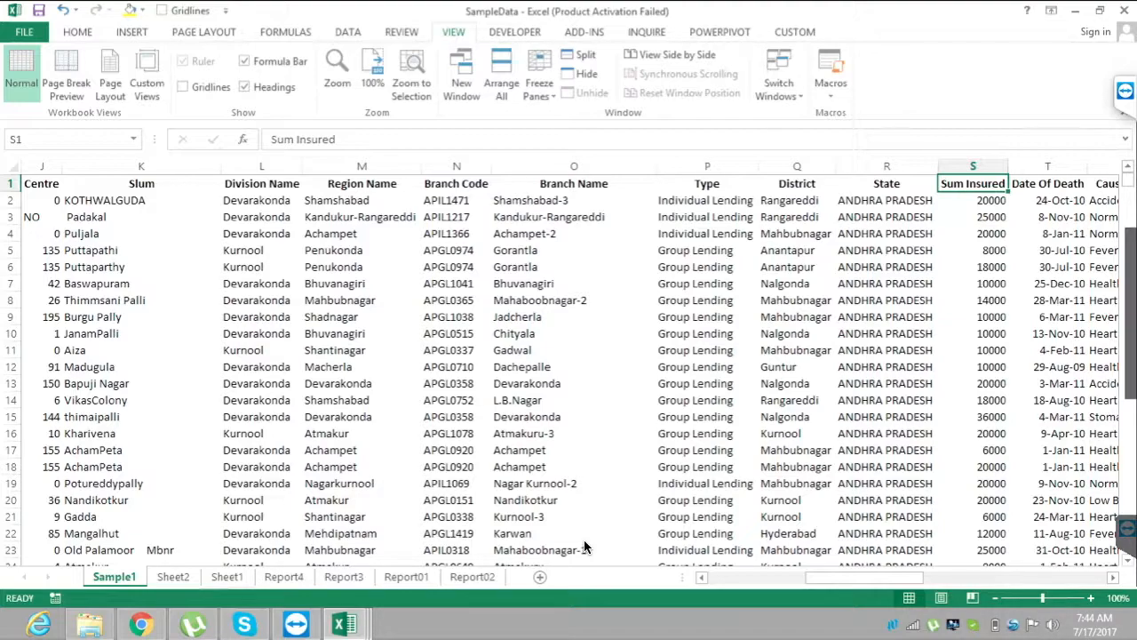
Compare the report list on Sheet1 with the Sample1 data headers, ending on the Claim Status header in A1.
key("ctrl+Page_Down")
key("ctrl+Page_Down")
key("ctrl+Page_Up")
key("ctrl+Page_Up")
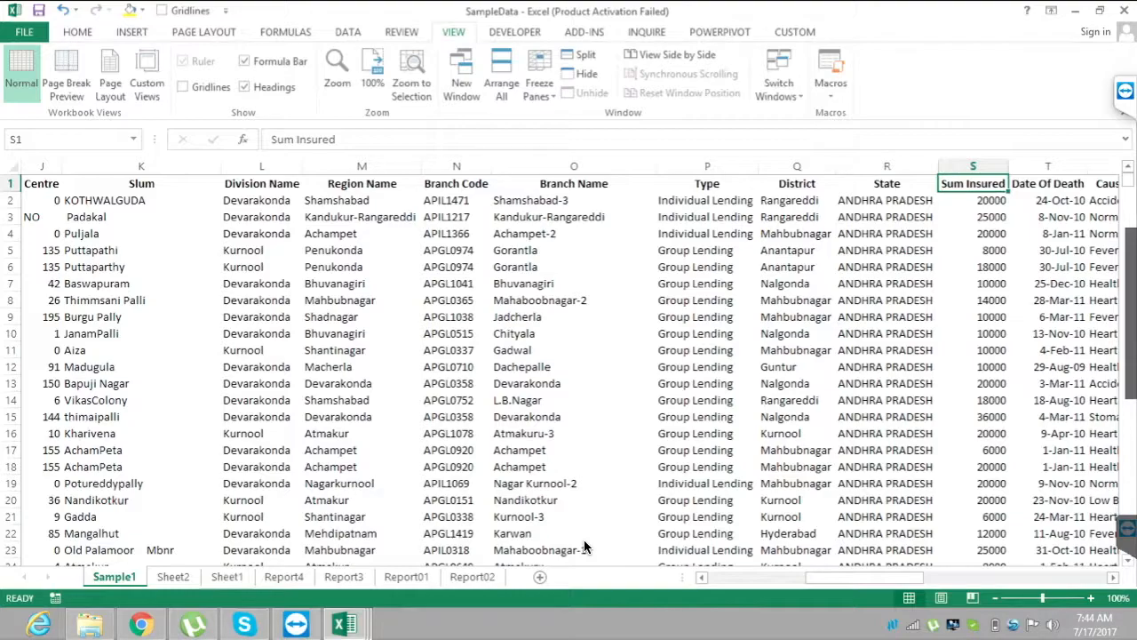
key("ctrl+Page_Down")
key("ctrl+Page_Down")
key("Left")
key("Left")
key("Left")
key("Left")
key("Left")
key("Left")
key("Left")
key("Down")
key("Down")
key("Down")
key("Down")
key("Down")
key("Down")
key("Down")
key("Down")
key("ctrl+Up")
key("ctrl+Left")
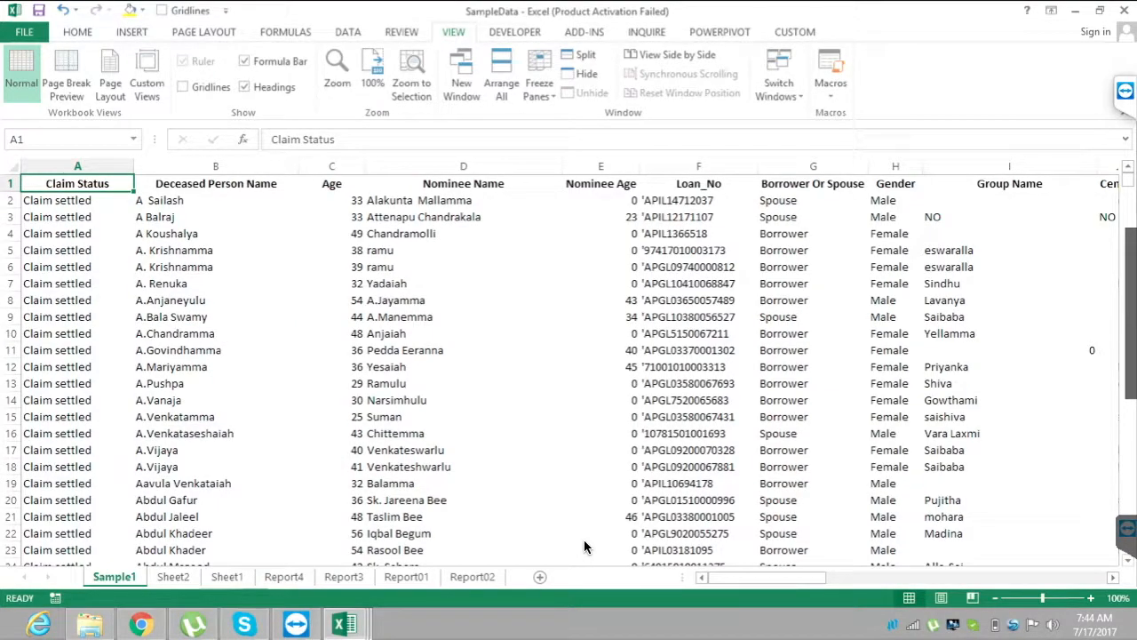
Review the claim status layout on Sheet2 and the list of reports on Sheet1.
key("ctrl+Right")
key("ctrl+Page_Down")
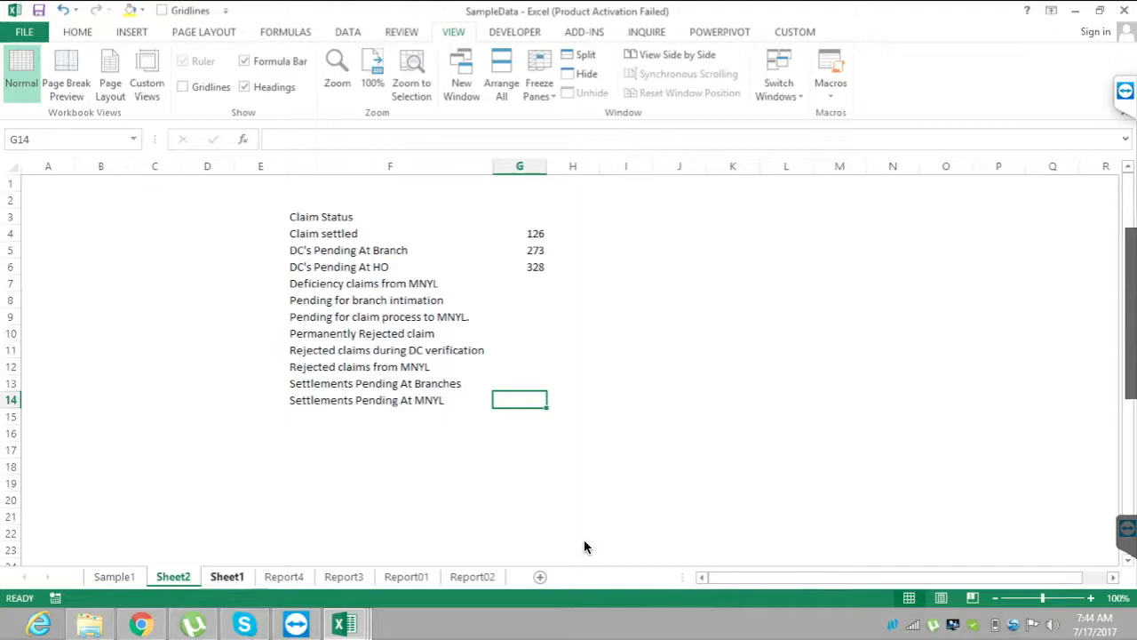
key("ctrl+Page_Down")
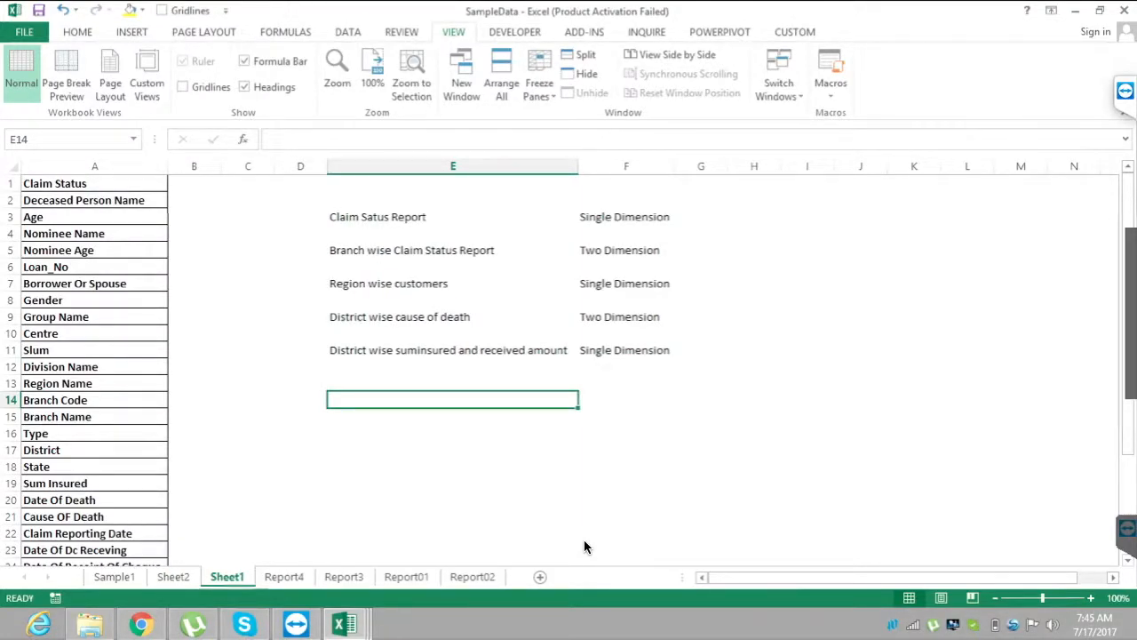
Clear the Sum insured and Received Amount values in F5:G13 of the district table on Report4.
key("ctrl+Page_Down")
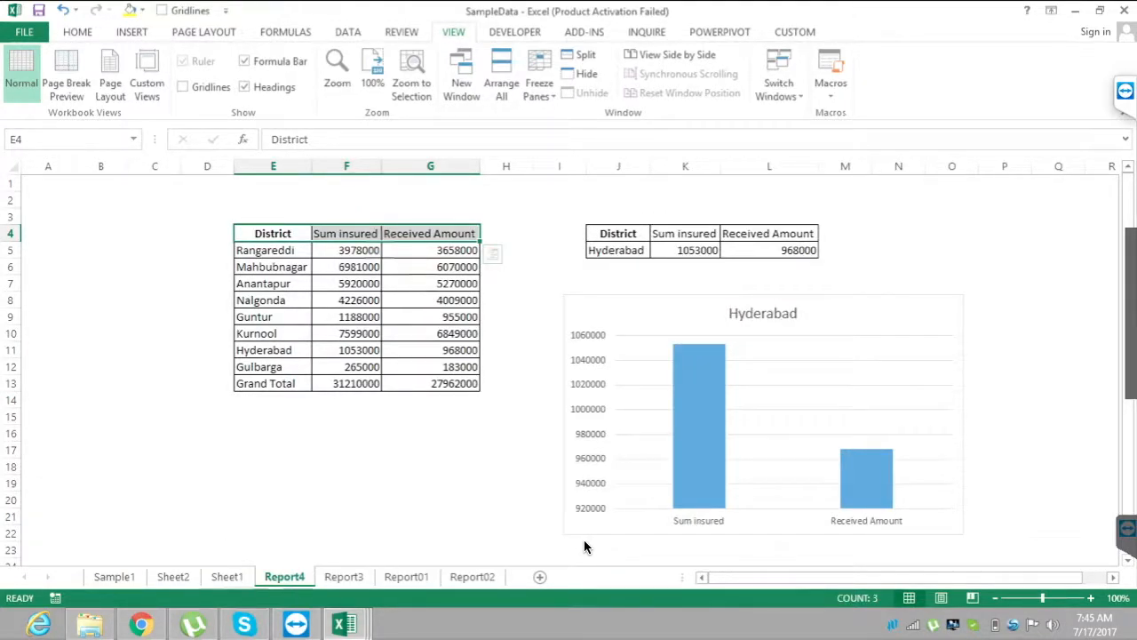
key("Right")
key("Down")
key("Down")
key("Up")
key("shift+Down")
key("shift+Down")
key("shift+Down")
key("shift+Down")
key("shift+Down")
key("shift+Down")
key("shift+Down")
key("shift+Down")
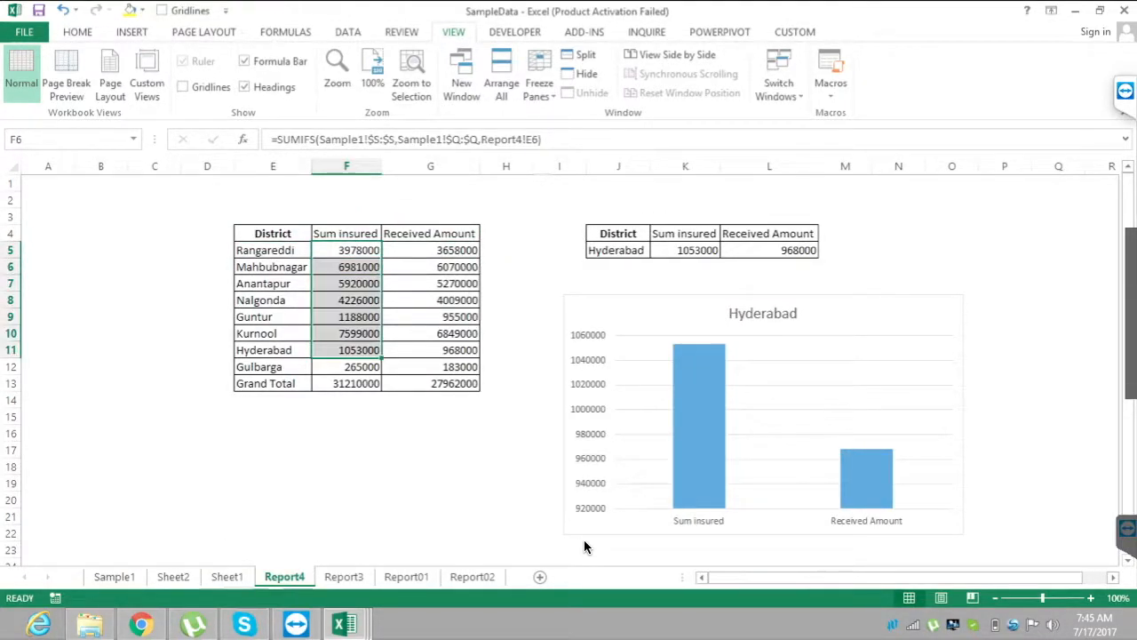
key("shift+Right")
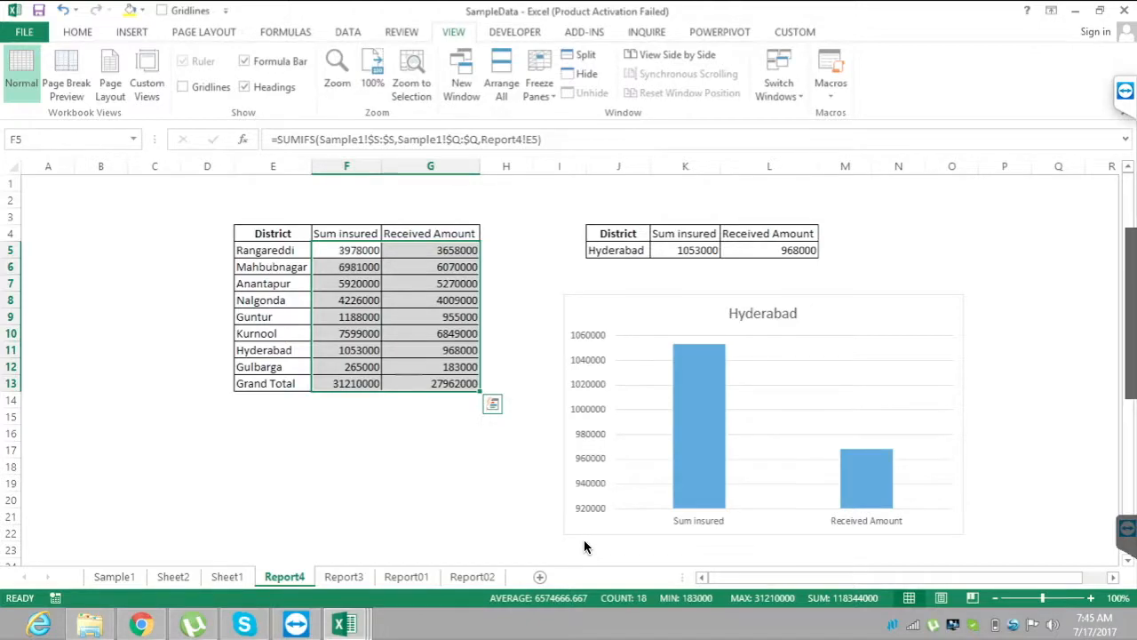
key("Delete")
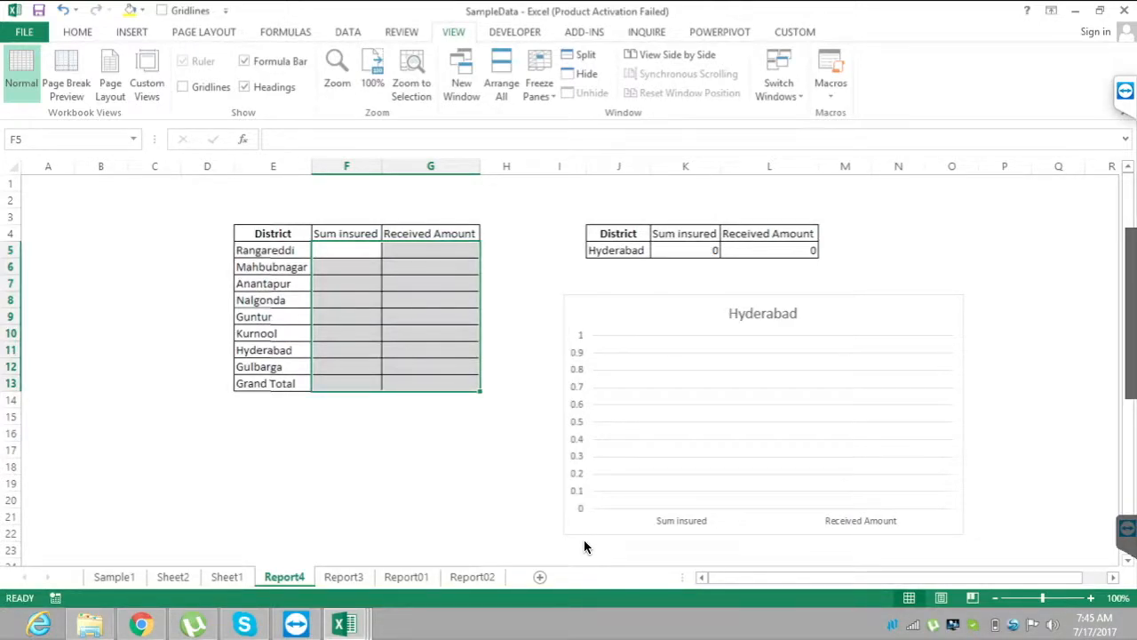
Highlight the district list in E4:E13 and the header row in E4:G4 of the emptied Report4 table.
key("Down")
key("Down")
key("Down")
key("Down")
key("Down")
key("Down")
key("Down")
key("Down")
key("Down")
key("Down")
key("Down")
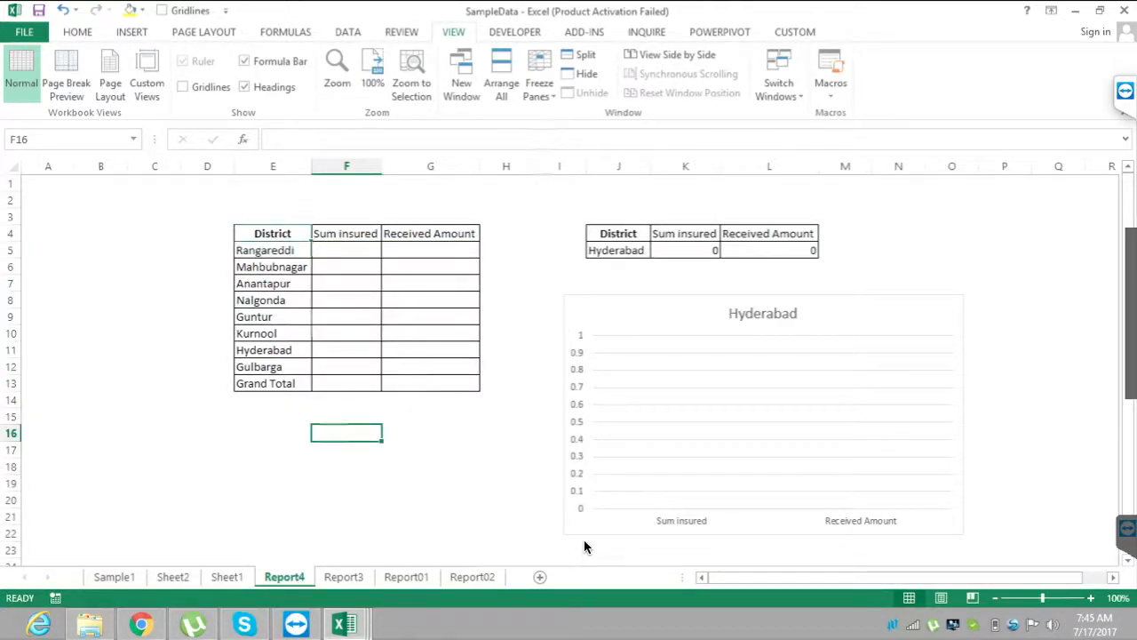
key("ctrl+Up")
key("Left")
key("shift+Down")
key("shift+Down")
key("shift+Down")
key("shift+Down")
key("shift+Down")
key("shift+Down")
key("shift+Down")
key("shift+Down")
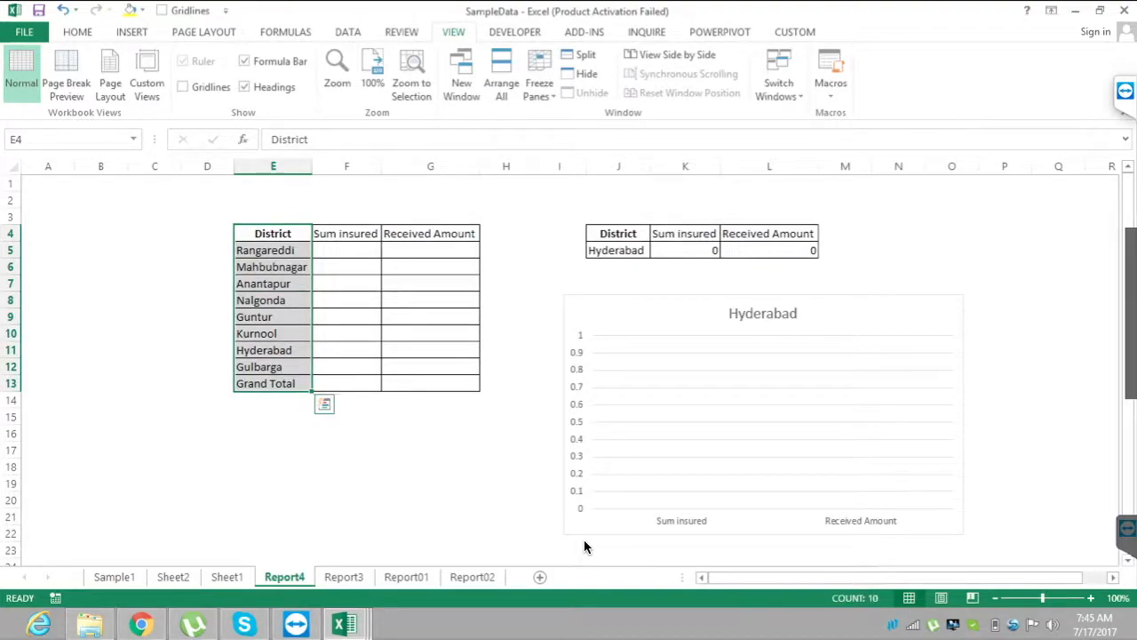
key("ctrl+shift+Up")
key("ctrl+shift+Right")
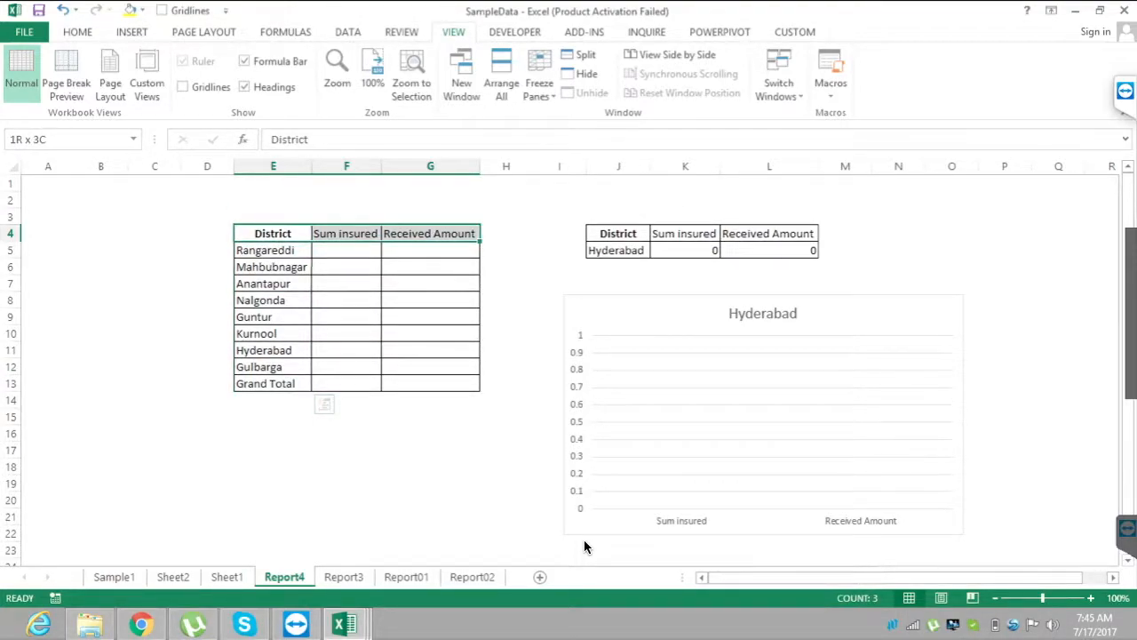
Clear the Count values in G8:G19 of the Claim Status Report on Report01, including the Grand Total.
key("ctrl+Page_Down")
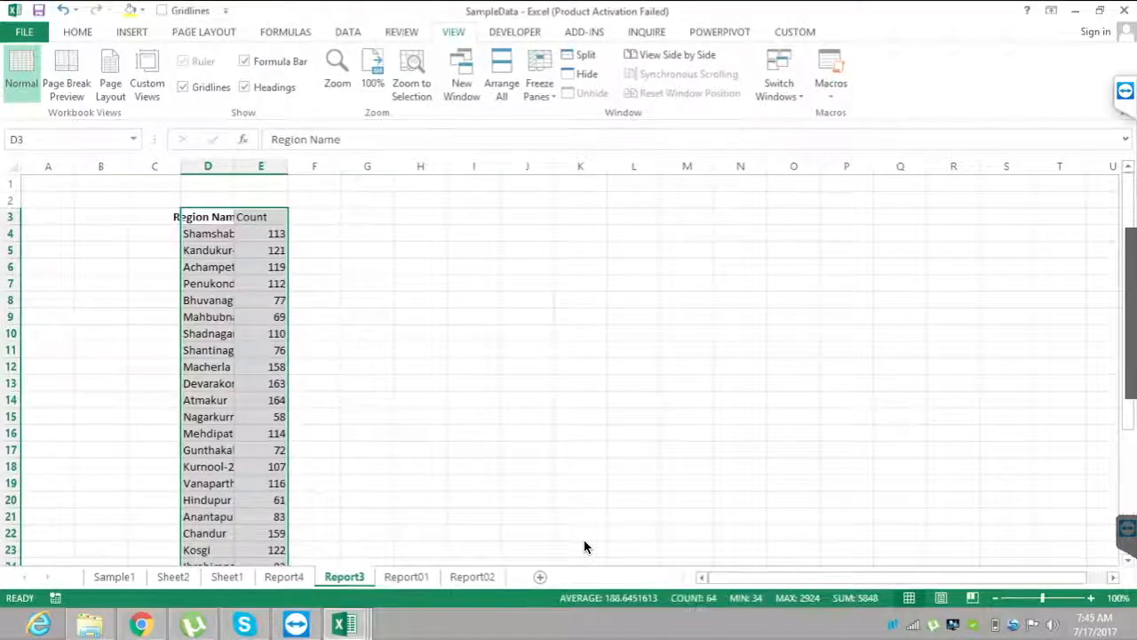
key("ctrl+Page_Down")
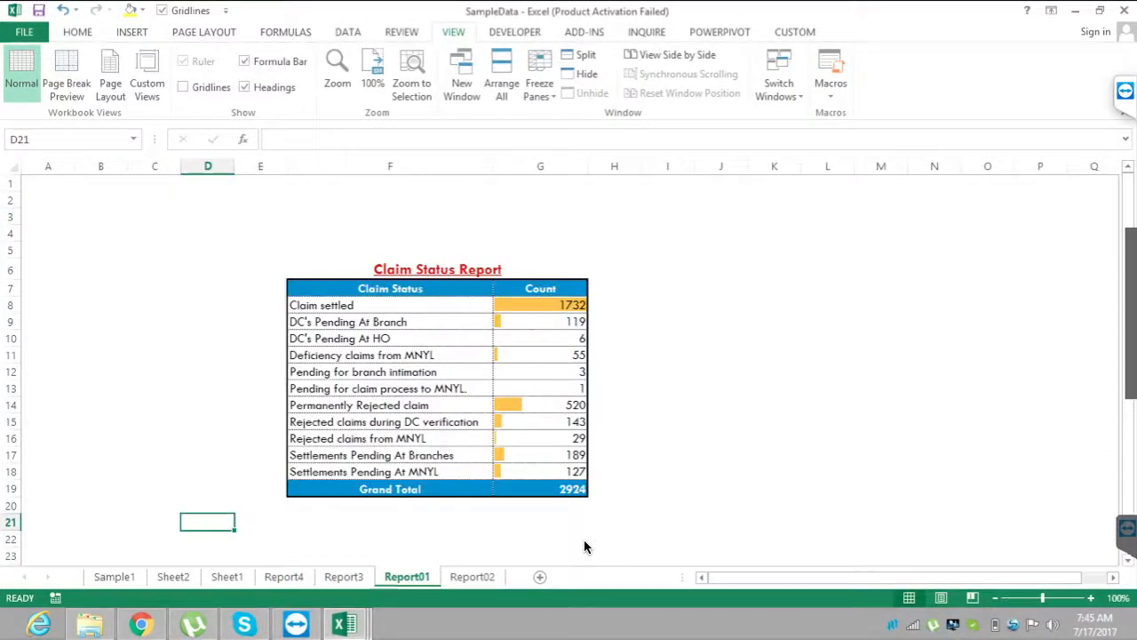
key("ctrl+Page_Down")
key("ctrl+Page_Up")
left_click_drag(541, 305, 540, 488)
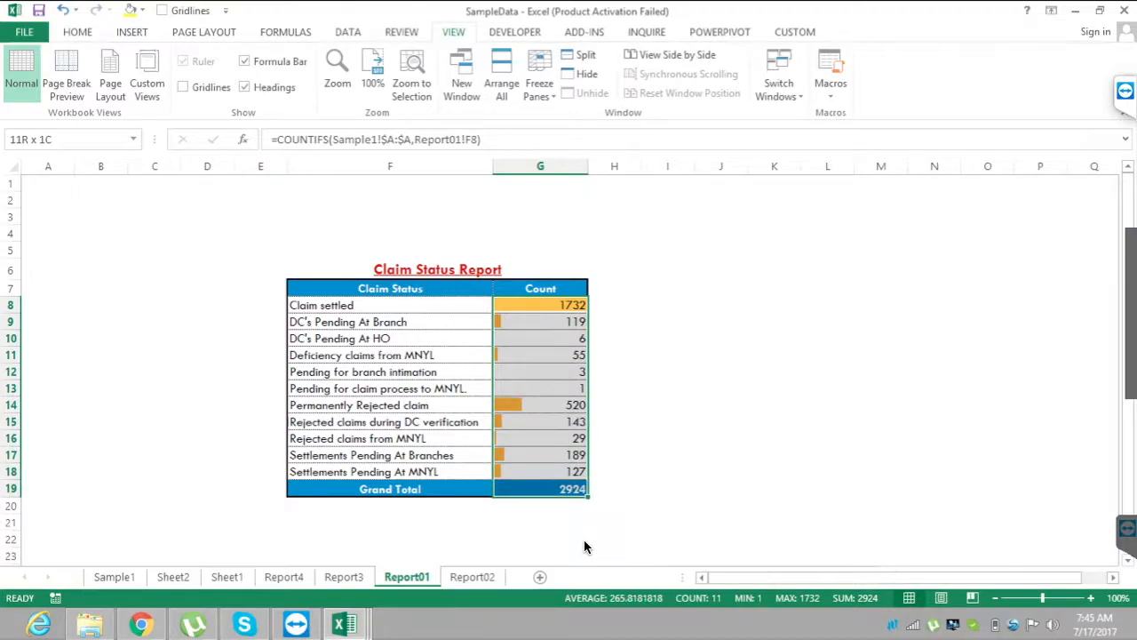
key("Delete")
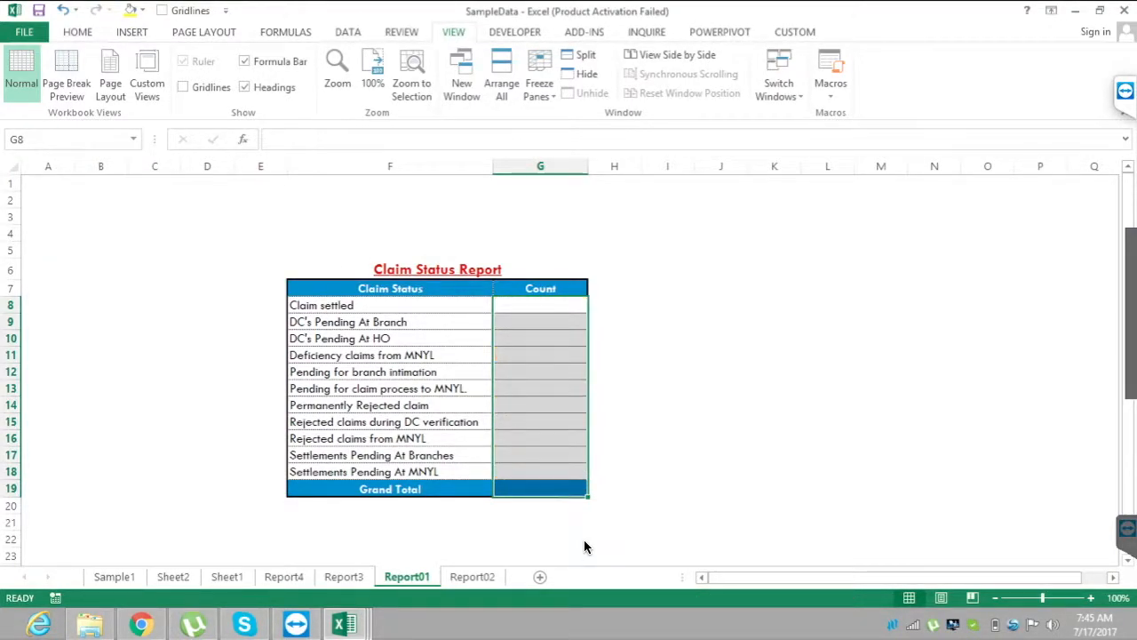
Highlight the Claim Status column in F7:F19 of the Report01 table, ending on DC's Pending At HO in F10.
left_click(390, 338)
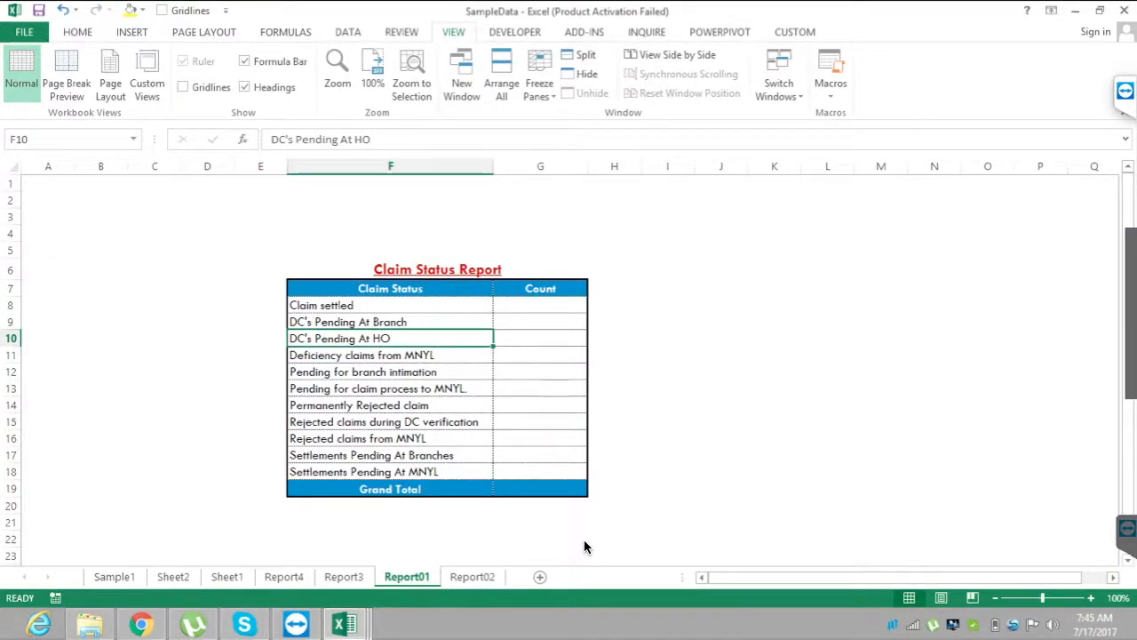
left_click_drag(390, 288, 390, 489)
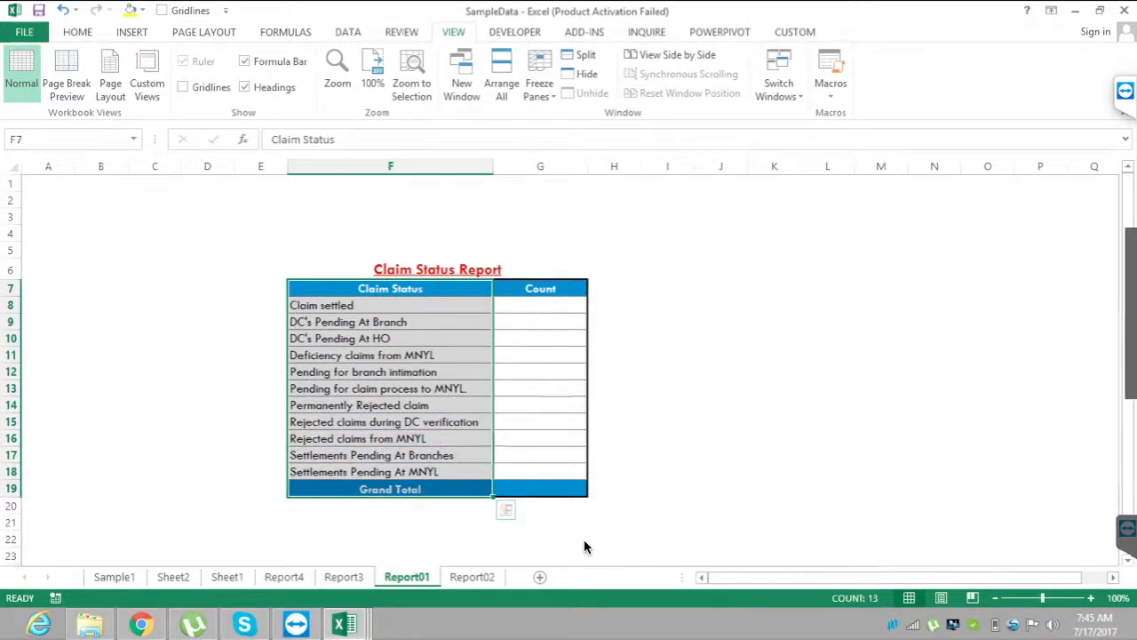
left_click(390, 338)
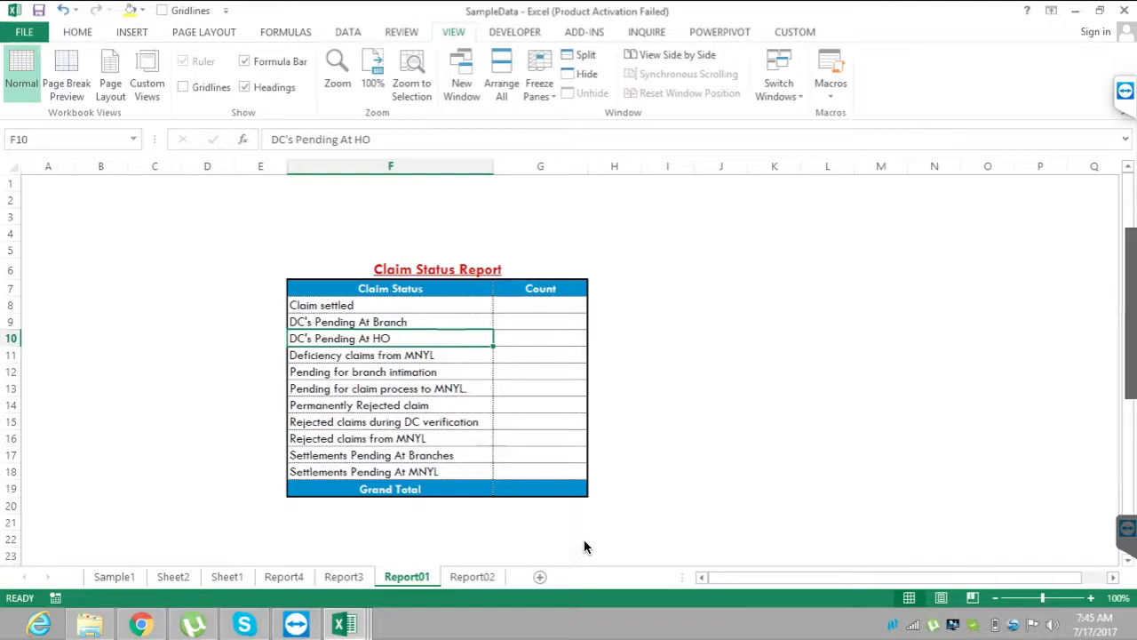
Clear all branch-by-status counts on Report02, from C4 across to the last column and through Grand Total row 156.
key("ctrl+Page_Down")
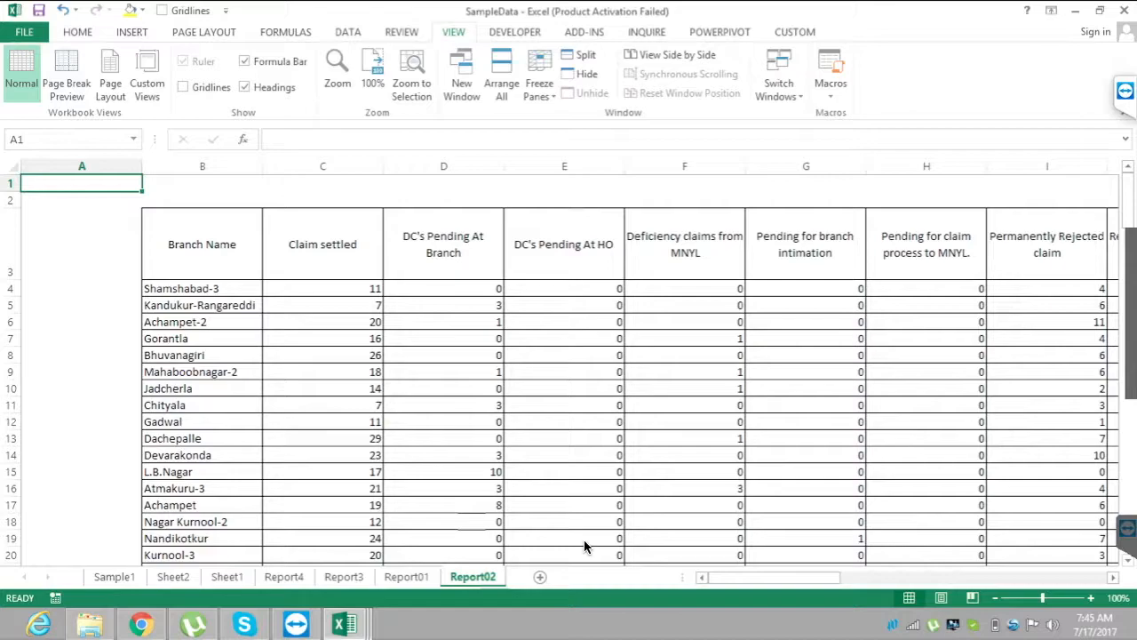
key("ctrl+Down")
key("ctrl+Up")
key("Right")
key("Right")
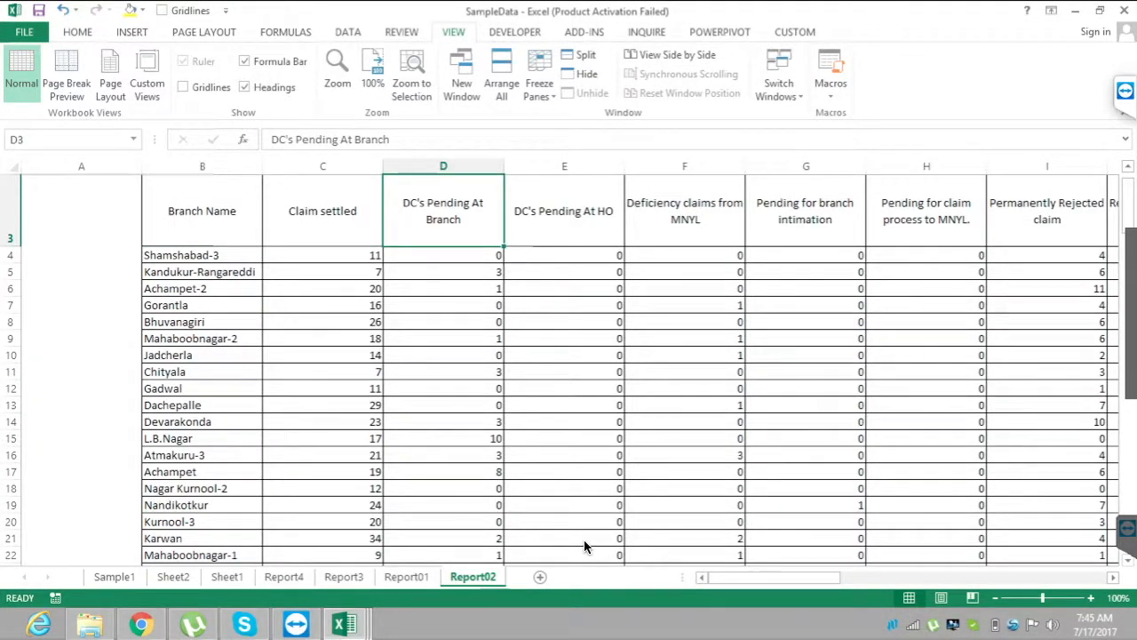
key("Left")
key("Down")
key("ctrl+shift+Down")
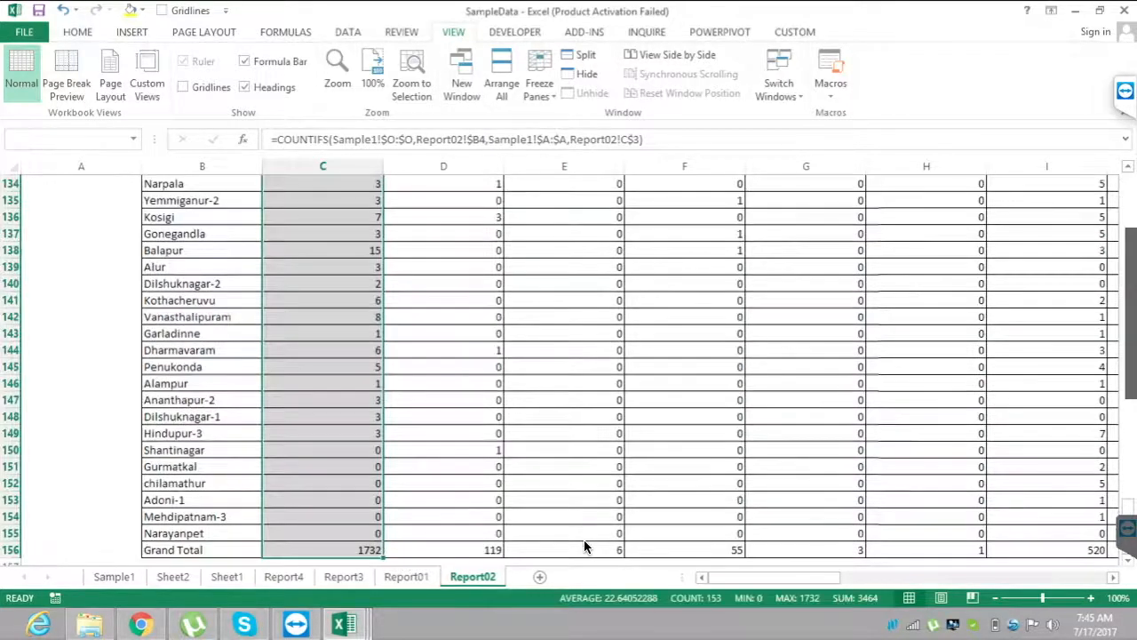
key("ctrl+shift+Right")
key("Delete")
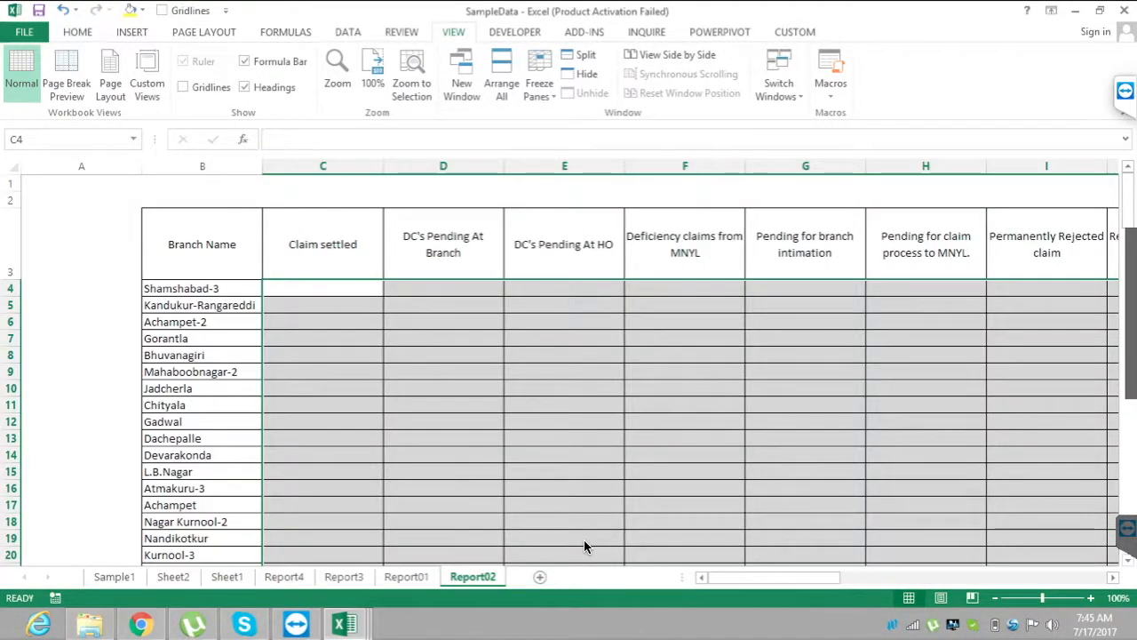
Point out the first branch in B4 and the Branch Name header in B3 of the emptied Report02 layout.
key("Up")
key("Up")
key("Down")
key("Down")
key("Left")
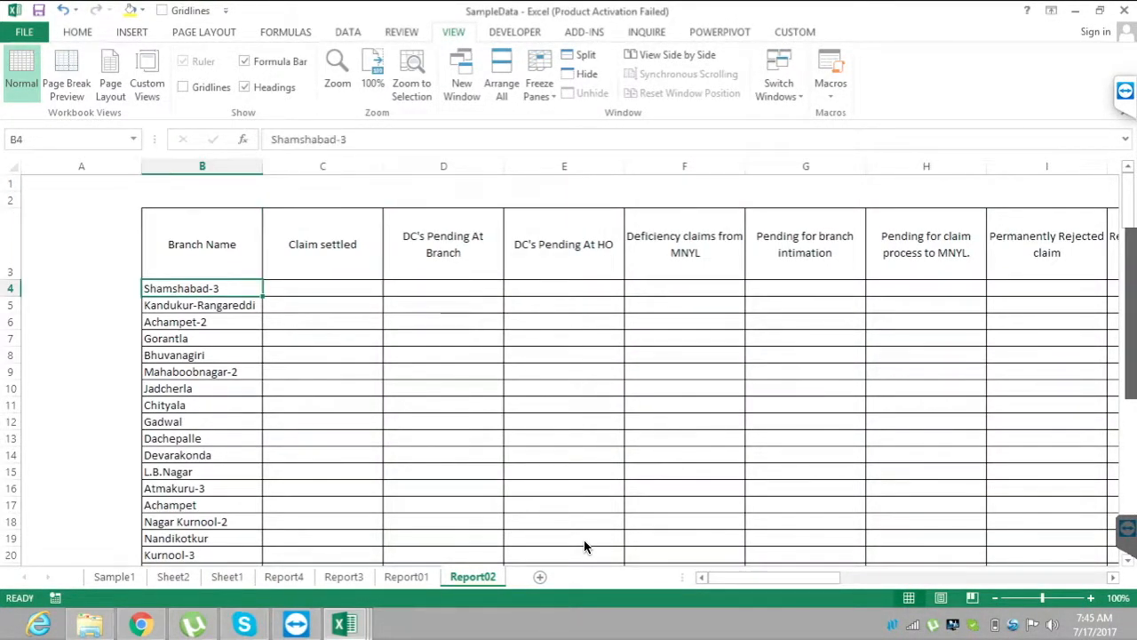
key("Left")
key("Up")
key("Right")
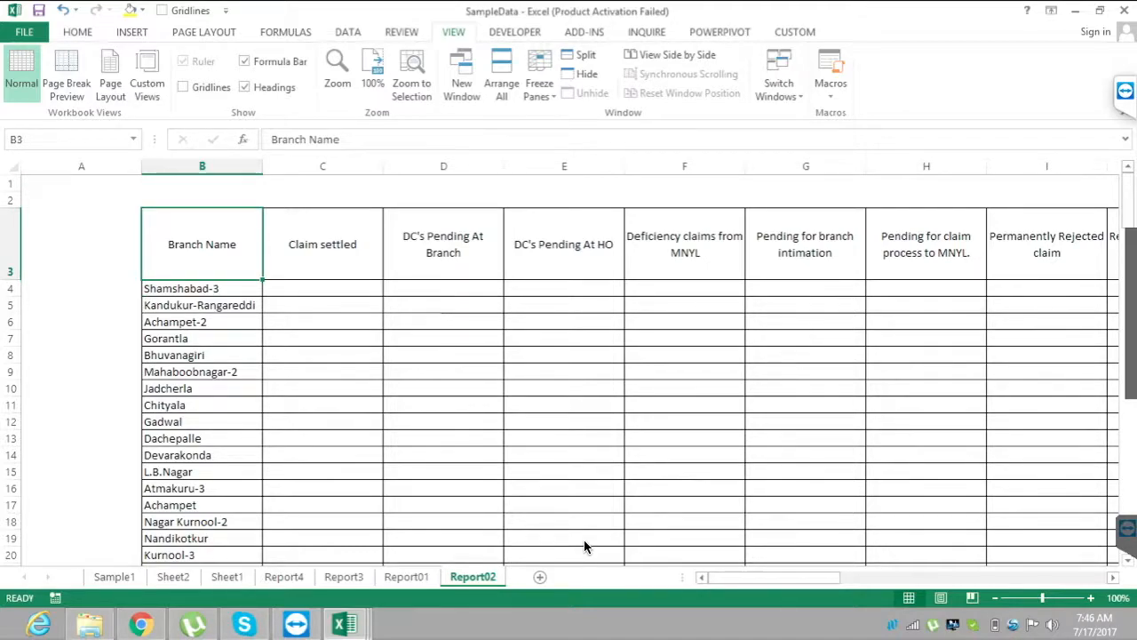
Return to Report01, switch to the Batch_48 folder in File Explorer and open the SampleData1 workbook.
key("ctrl+Page_Up")
key("alt+Tab")
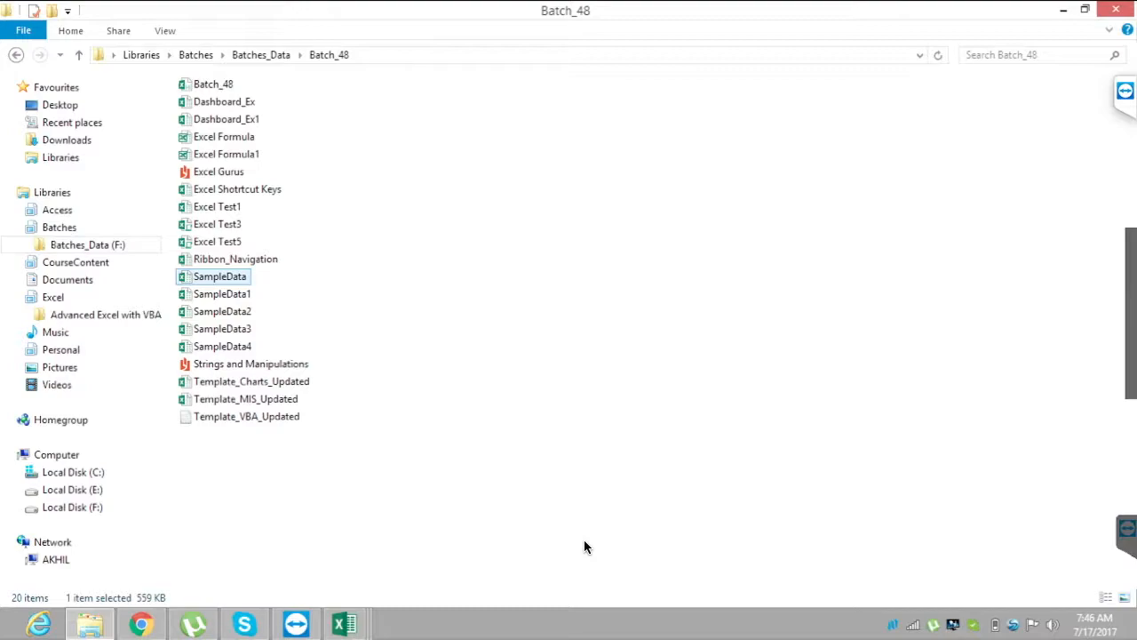
double_click(222, 294)
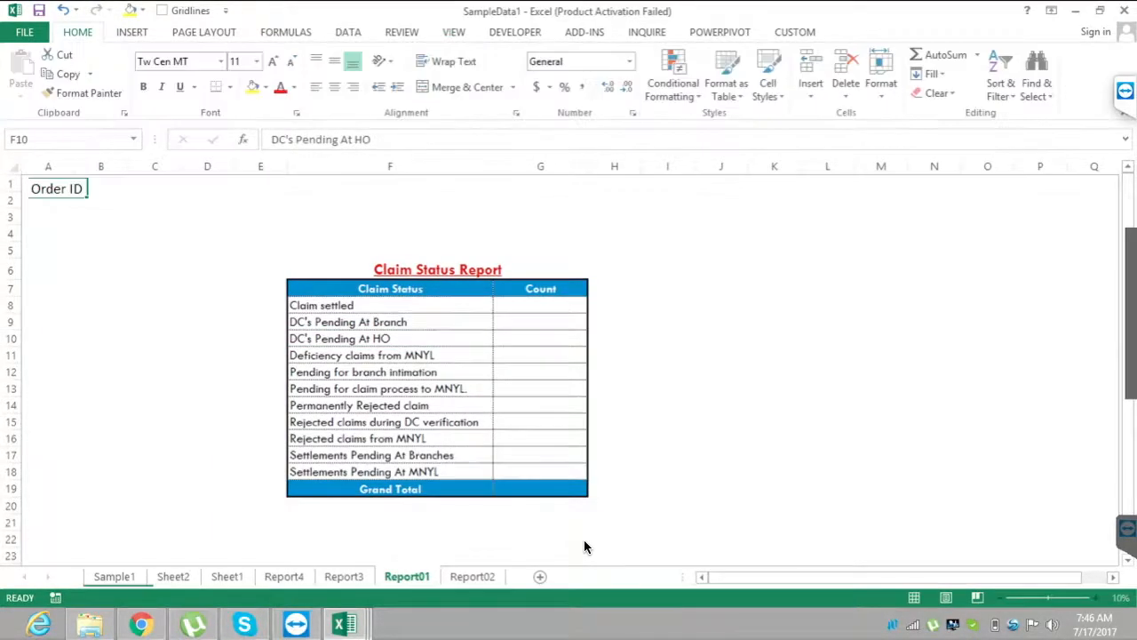
Review the Product wise Sales Amount table on Report01 and the category-by-year layouts on Report02, returning to the Raw_Data sheet.
key("ctrl+Page_Down")
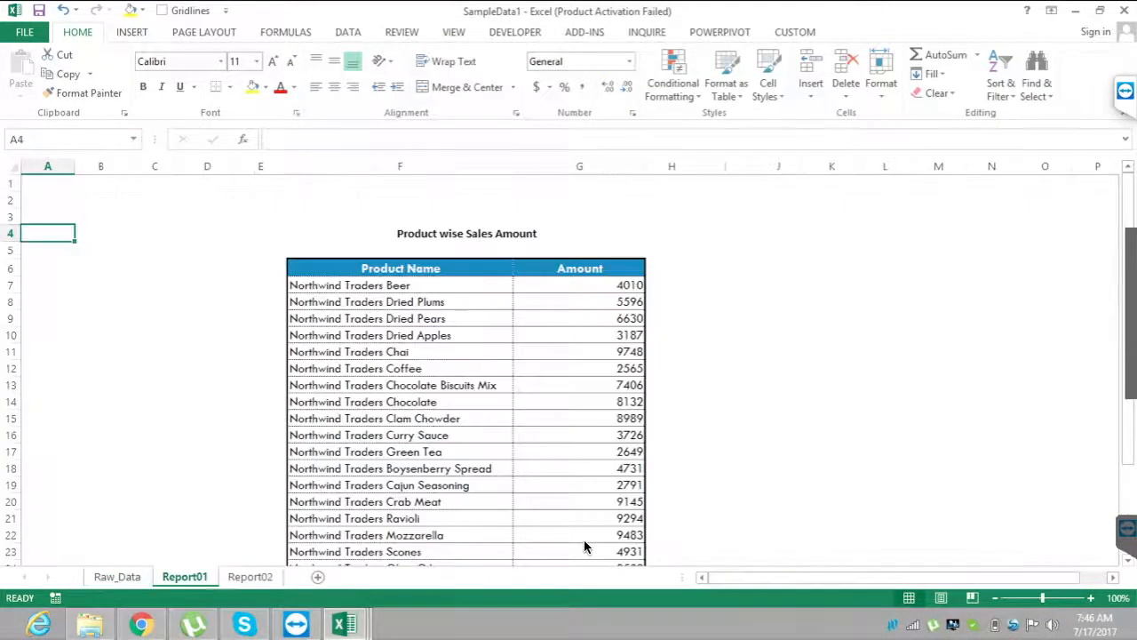
left_click(579, 335)
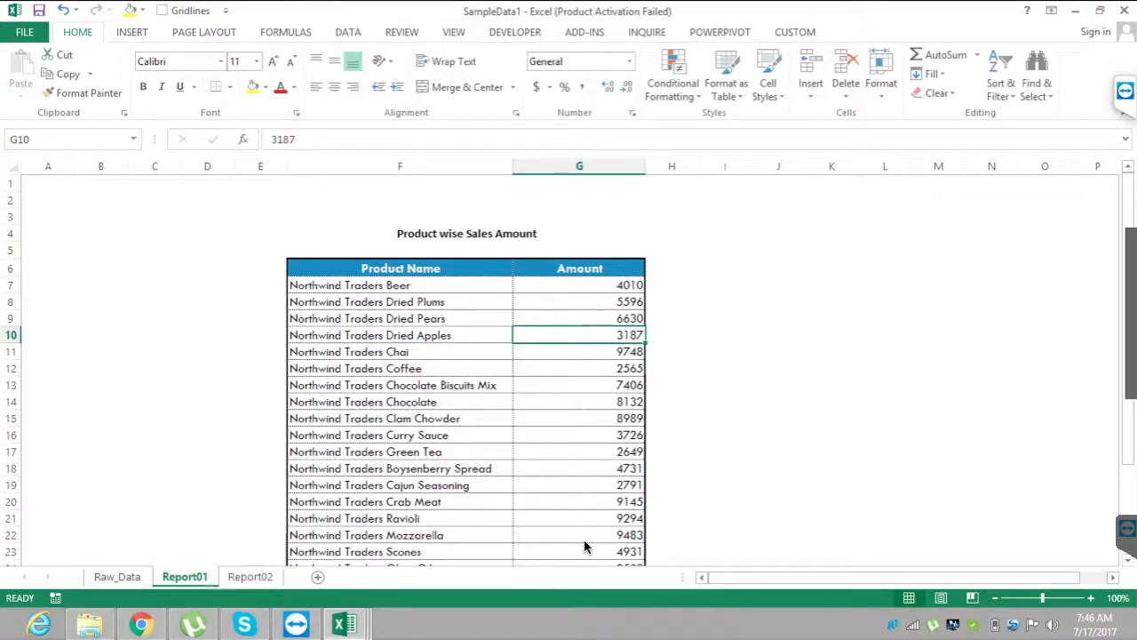
key("ctrl+Page_Down")
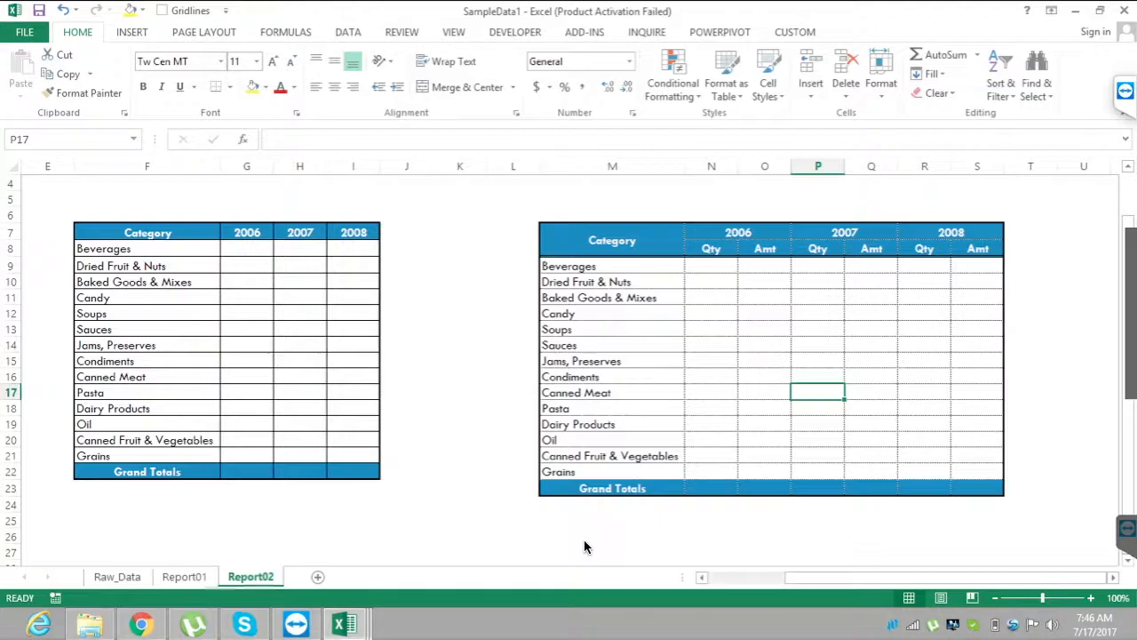
key("ctrl+Page_Up")
key("ctrl+Page_Up")
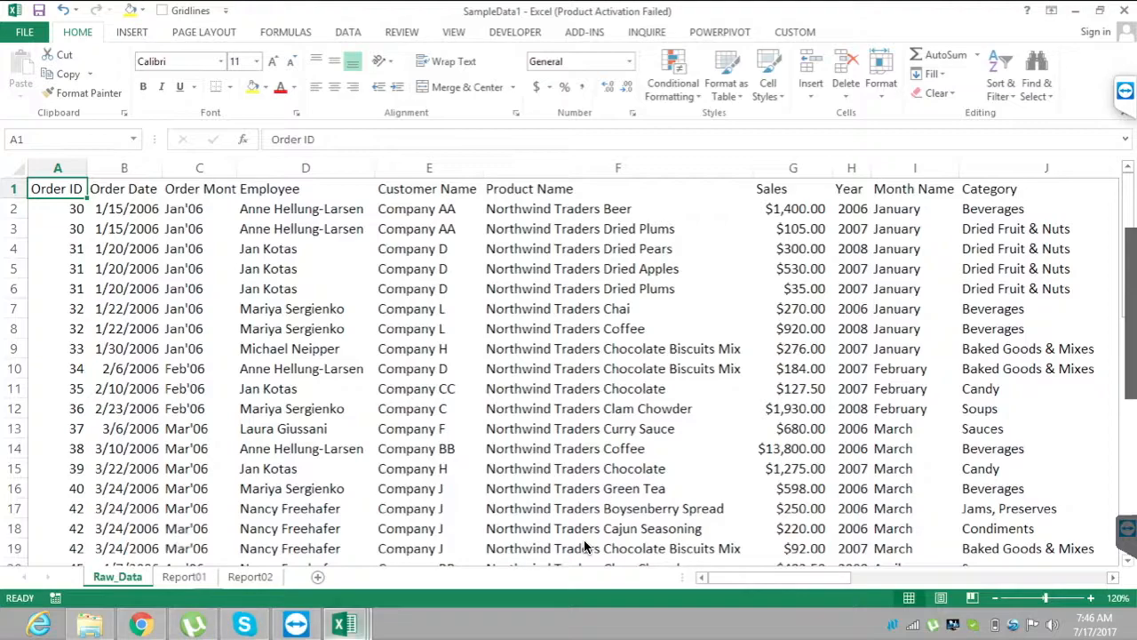
Bring the SampleData1 workbook to the front, switch to TeamViewer and start closing it.
mouse_move(345, 623)
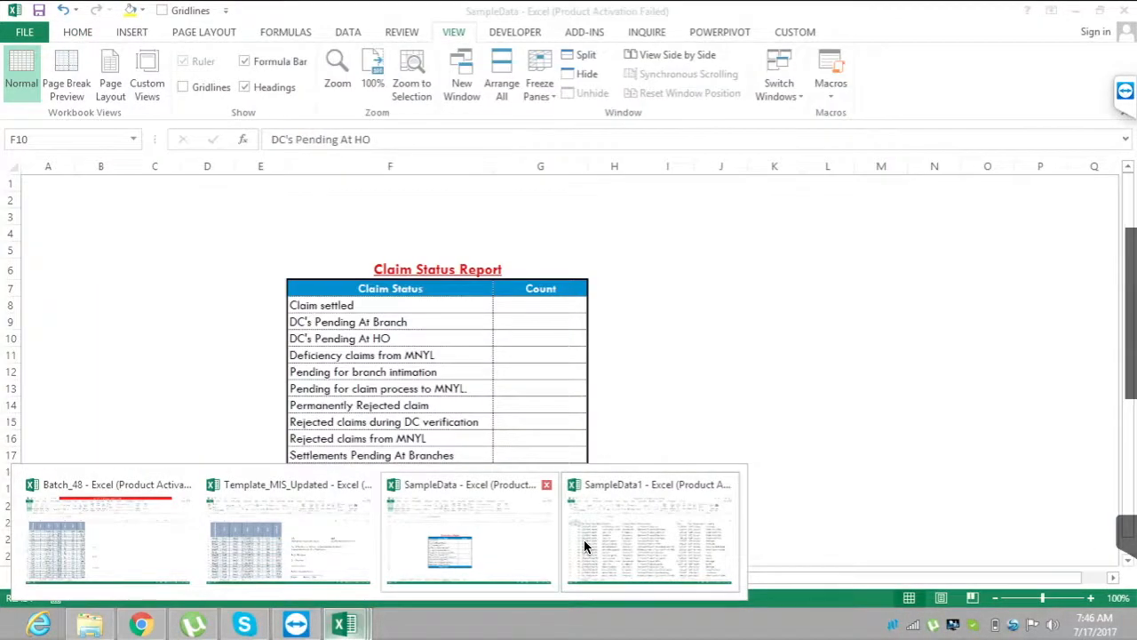
left_click(584, 546)
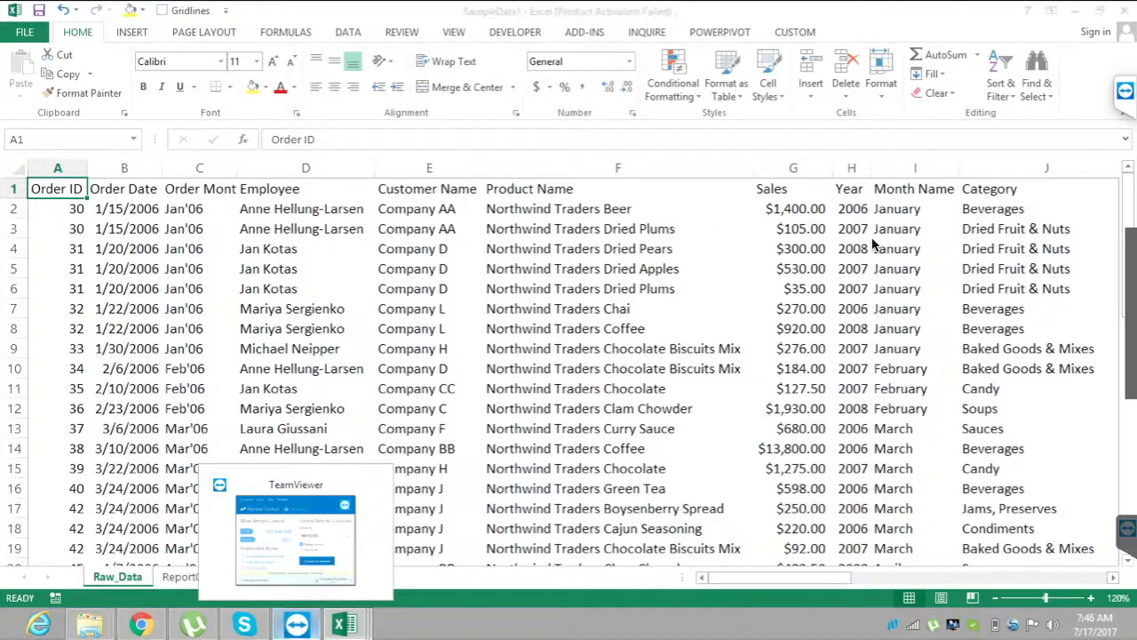
left_click(297, 624)
left_click(706, 106)
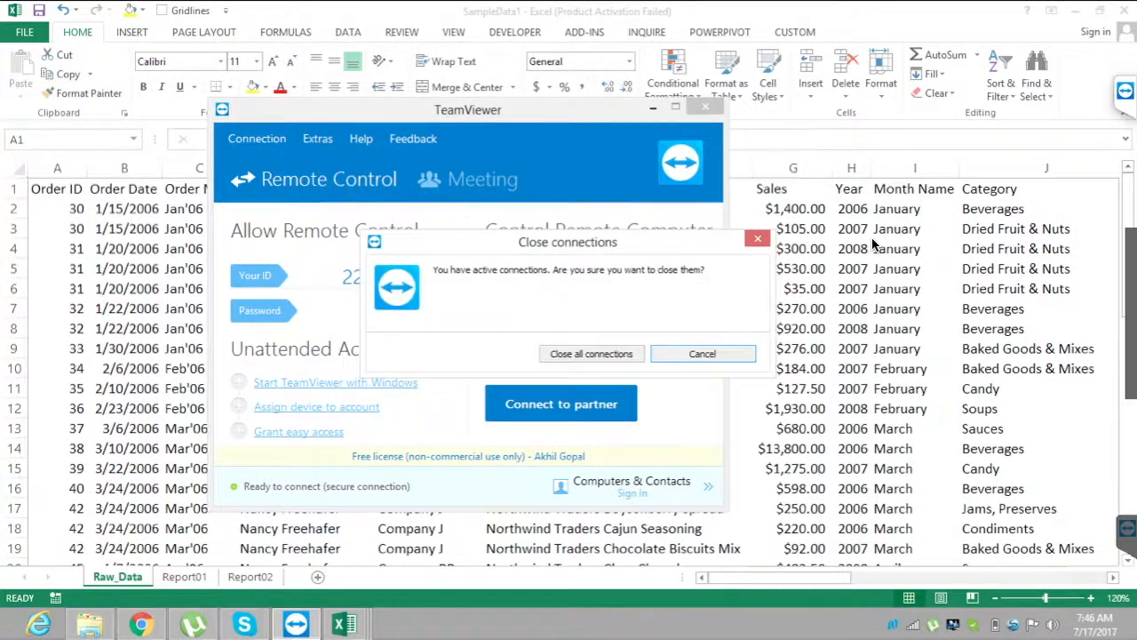